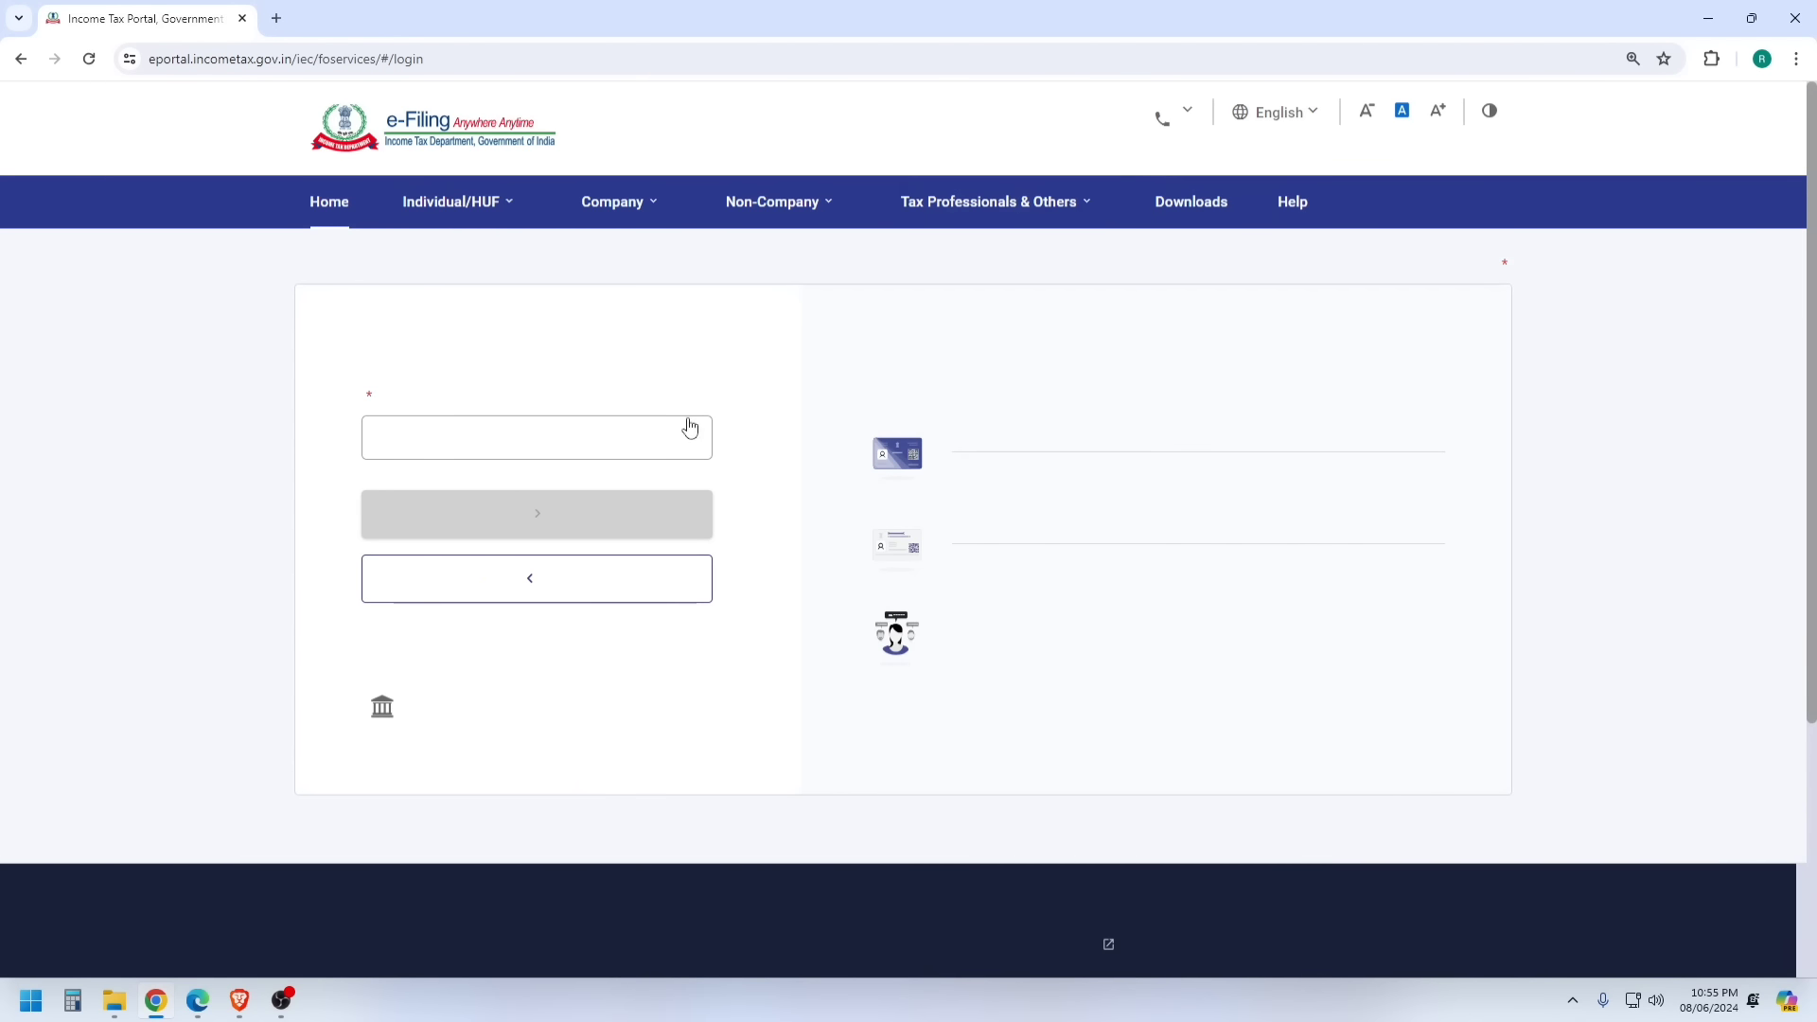
# - Log in with the account's user ID and password, confirming the secure access message
pyautogui.click(473, 482)
pyautogui.hotkey('ctrl', 'v')
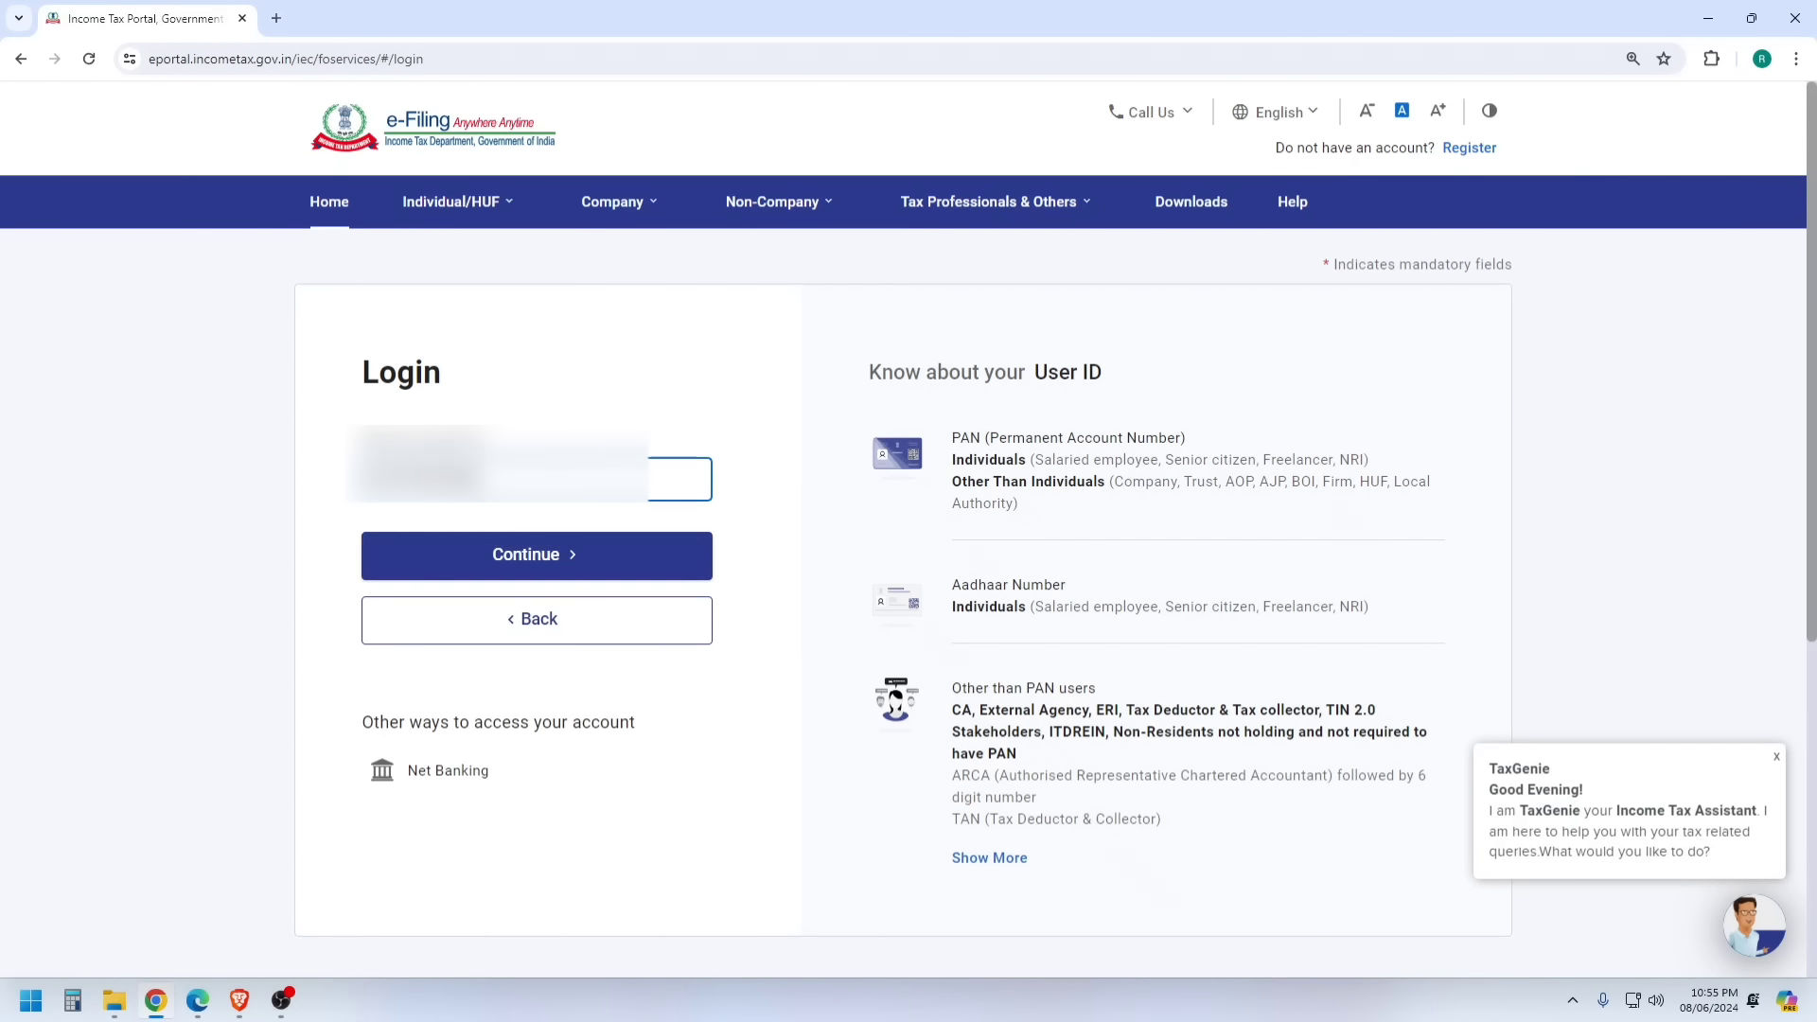
pyautogui.click(520, 556)
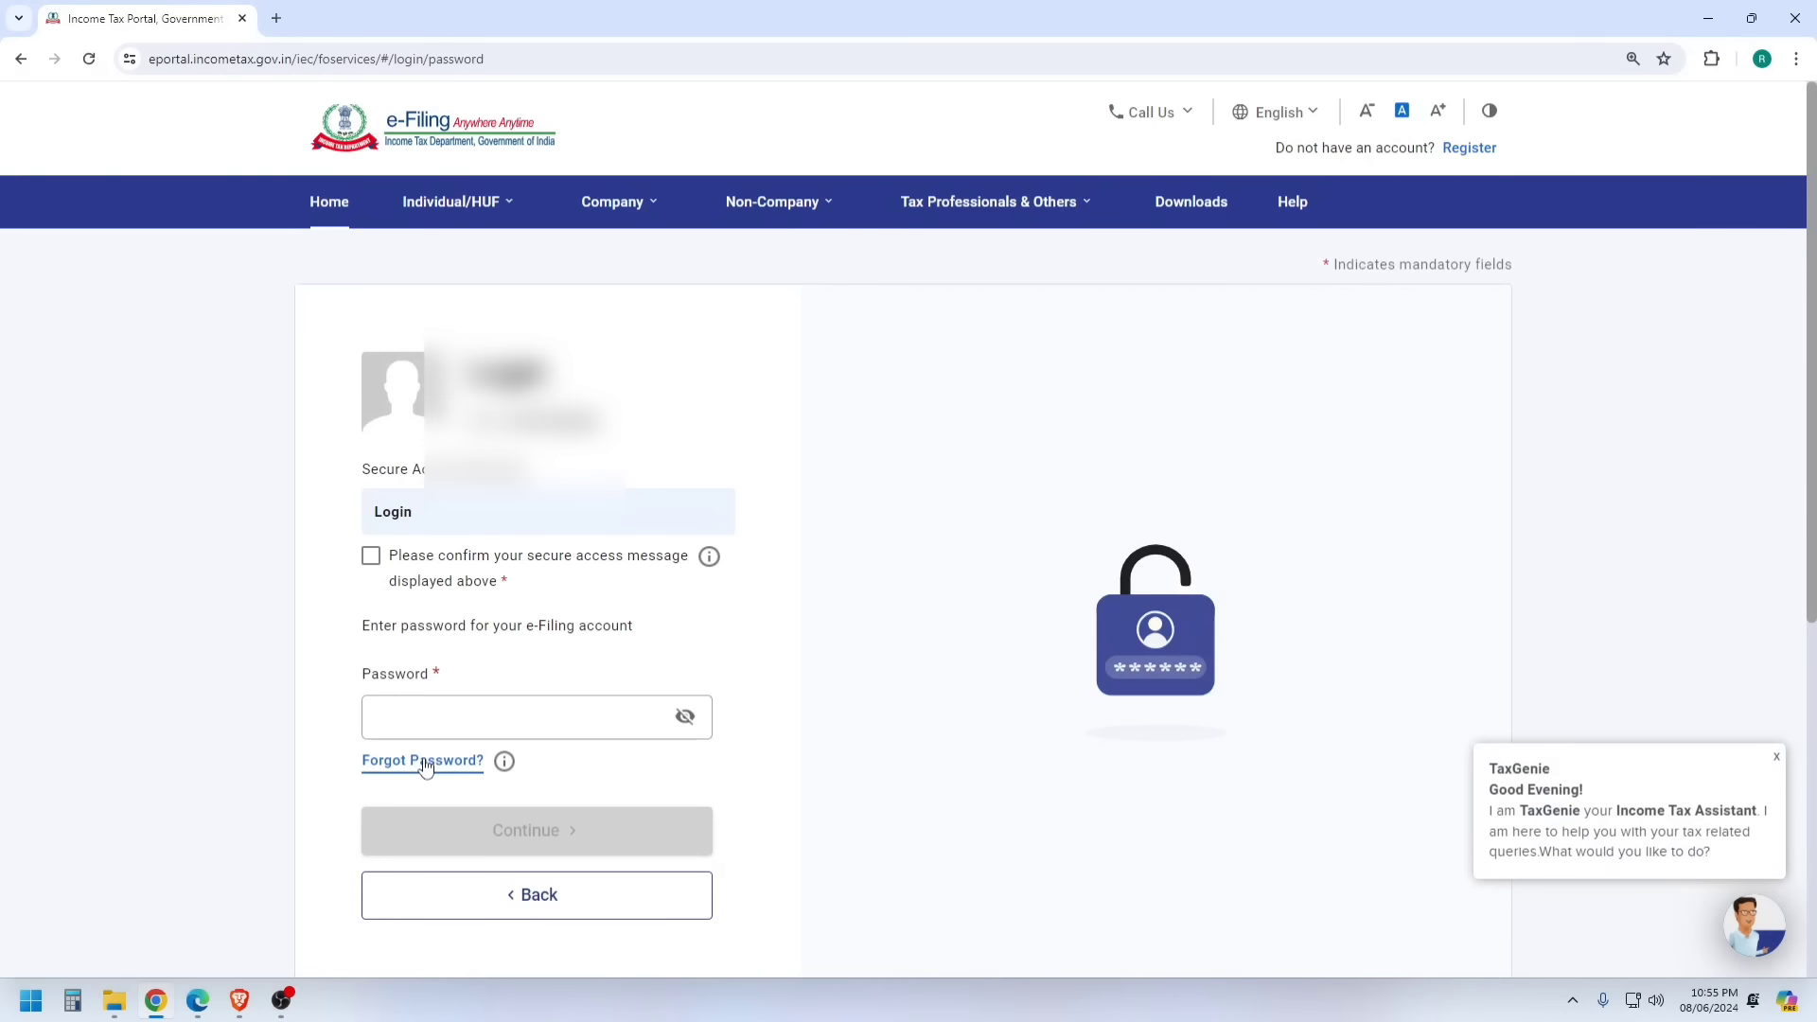
pyautogui.click(371, 557)
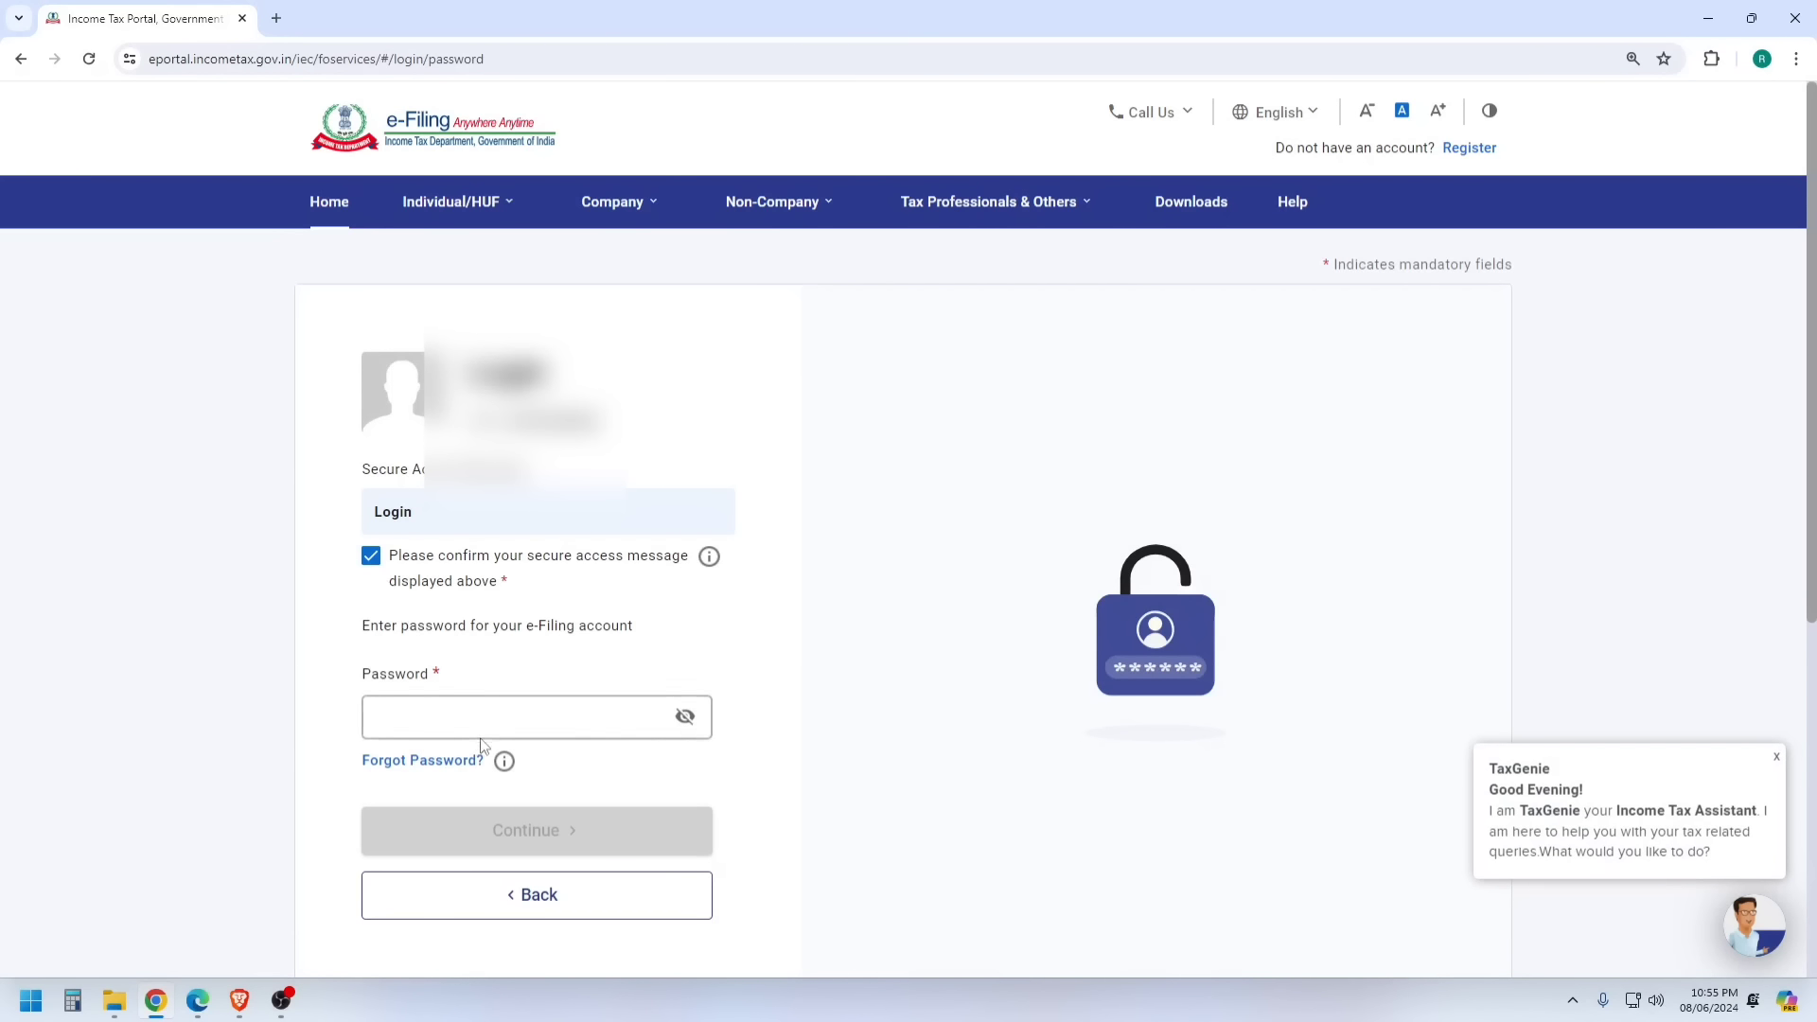
pyautogui.click(512, 721)
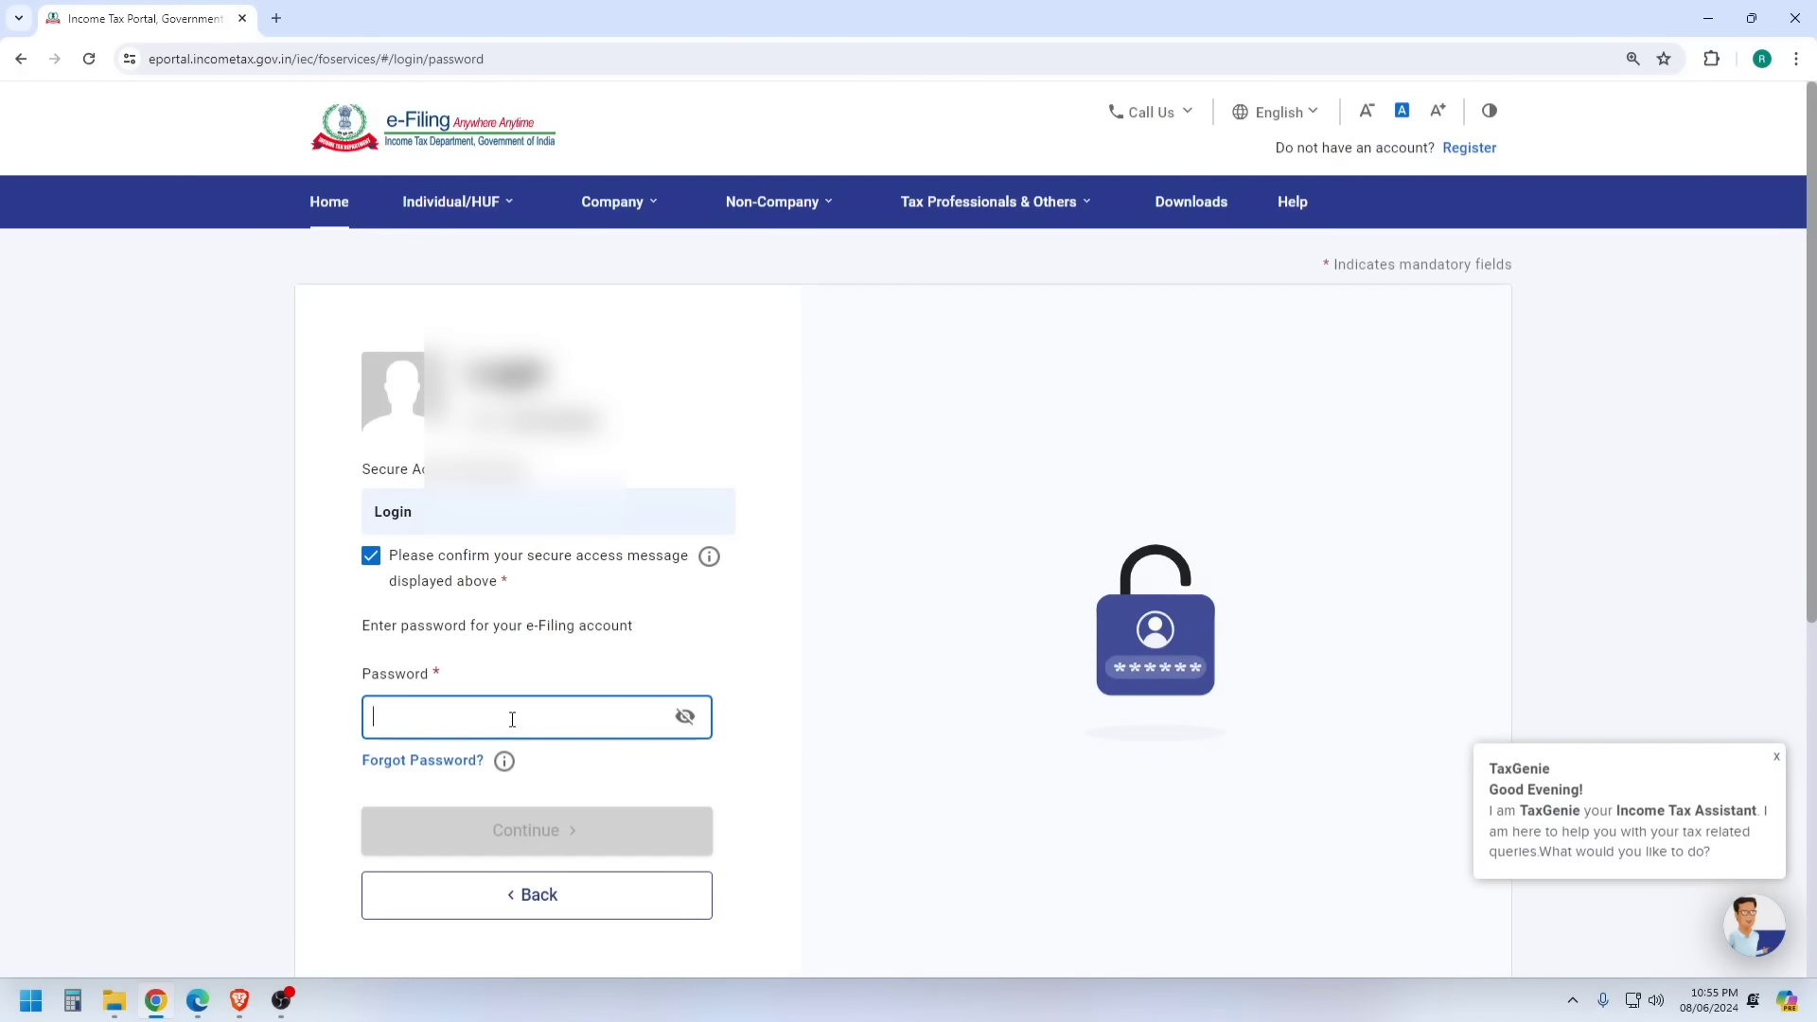
pyautogui.hotkey('ctrl', 'v')
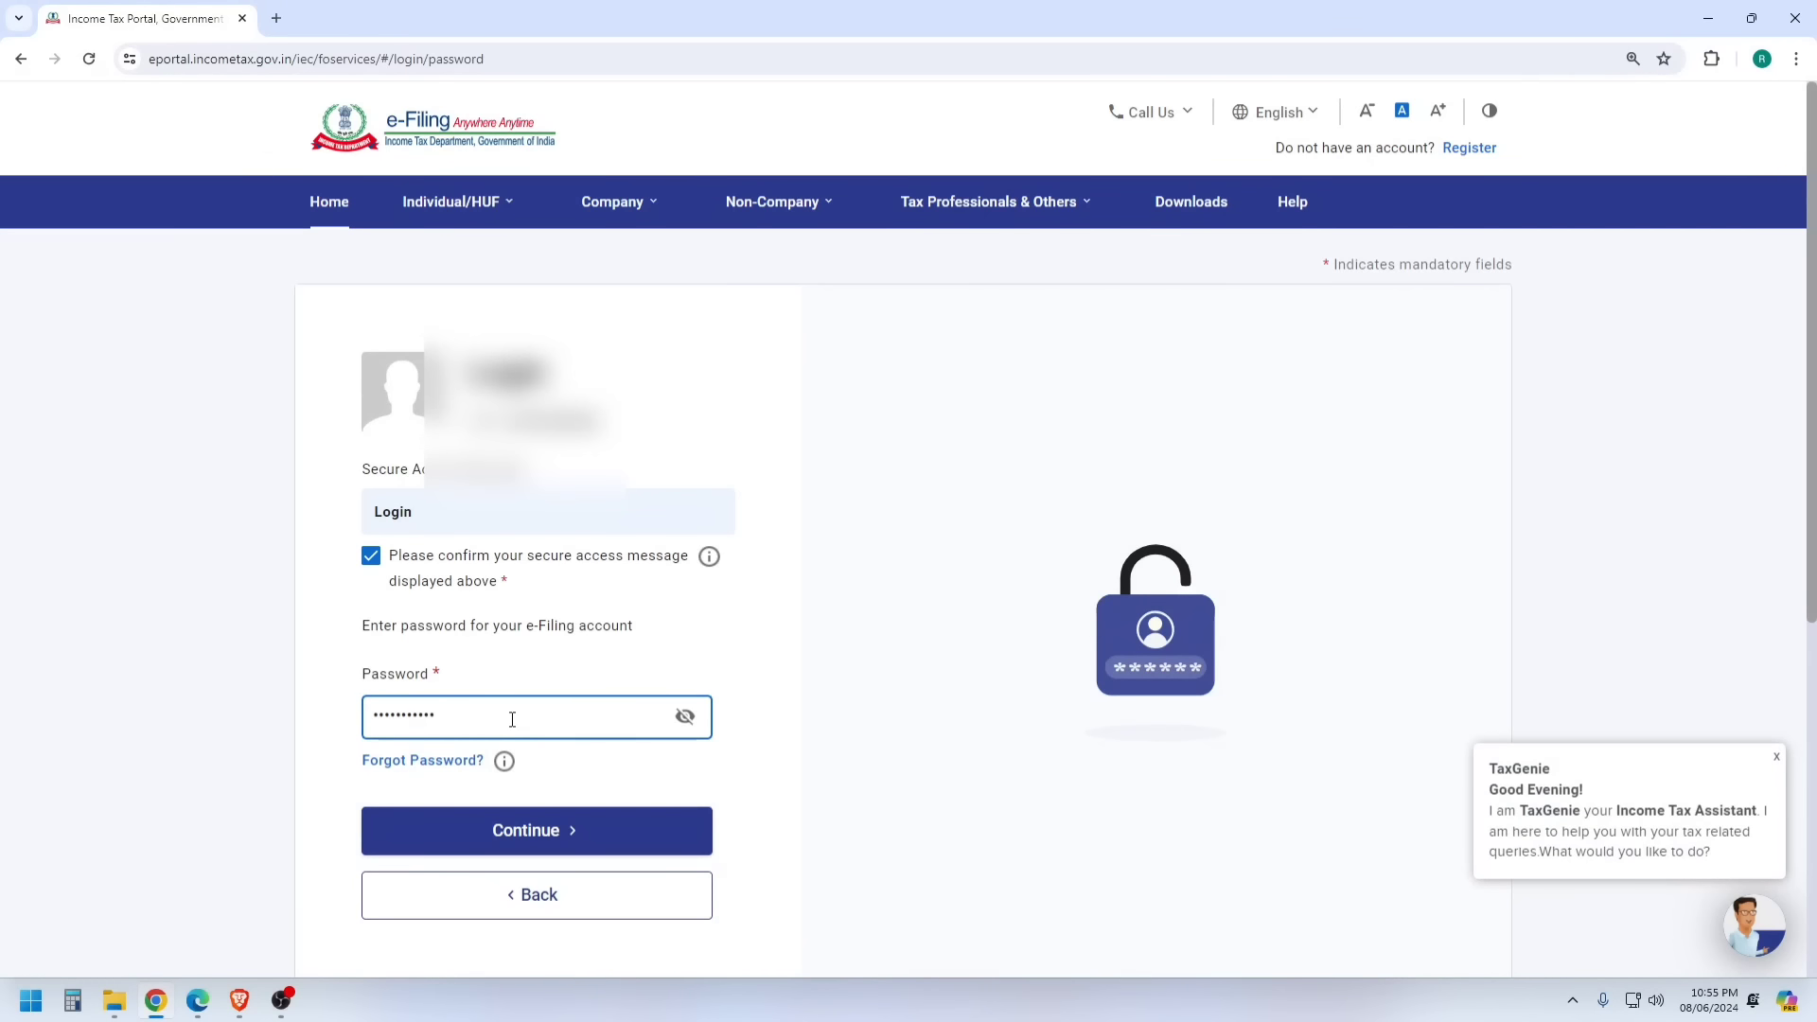
pyautogui.click(539, 837)
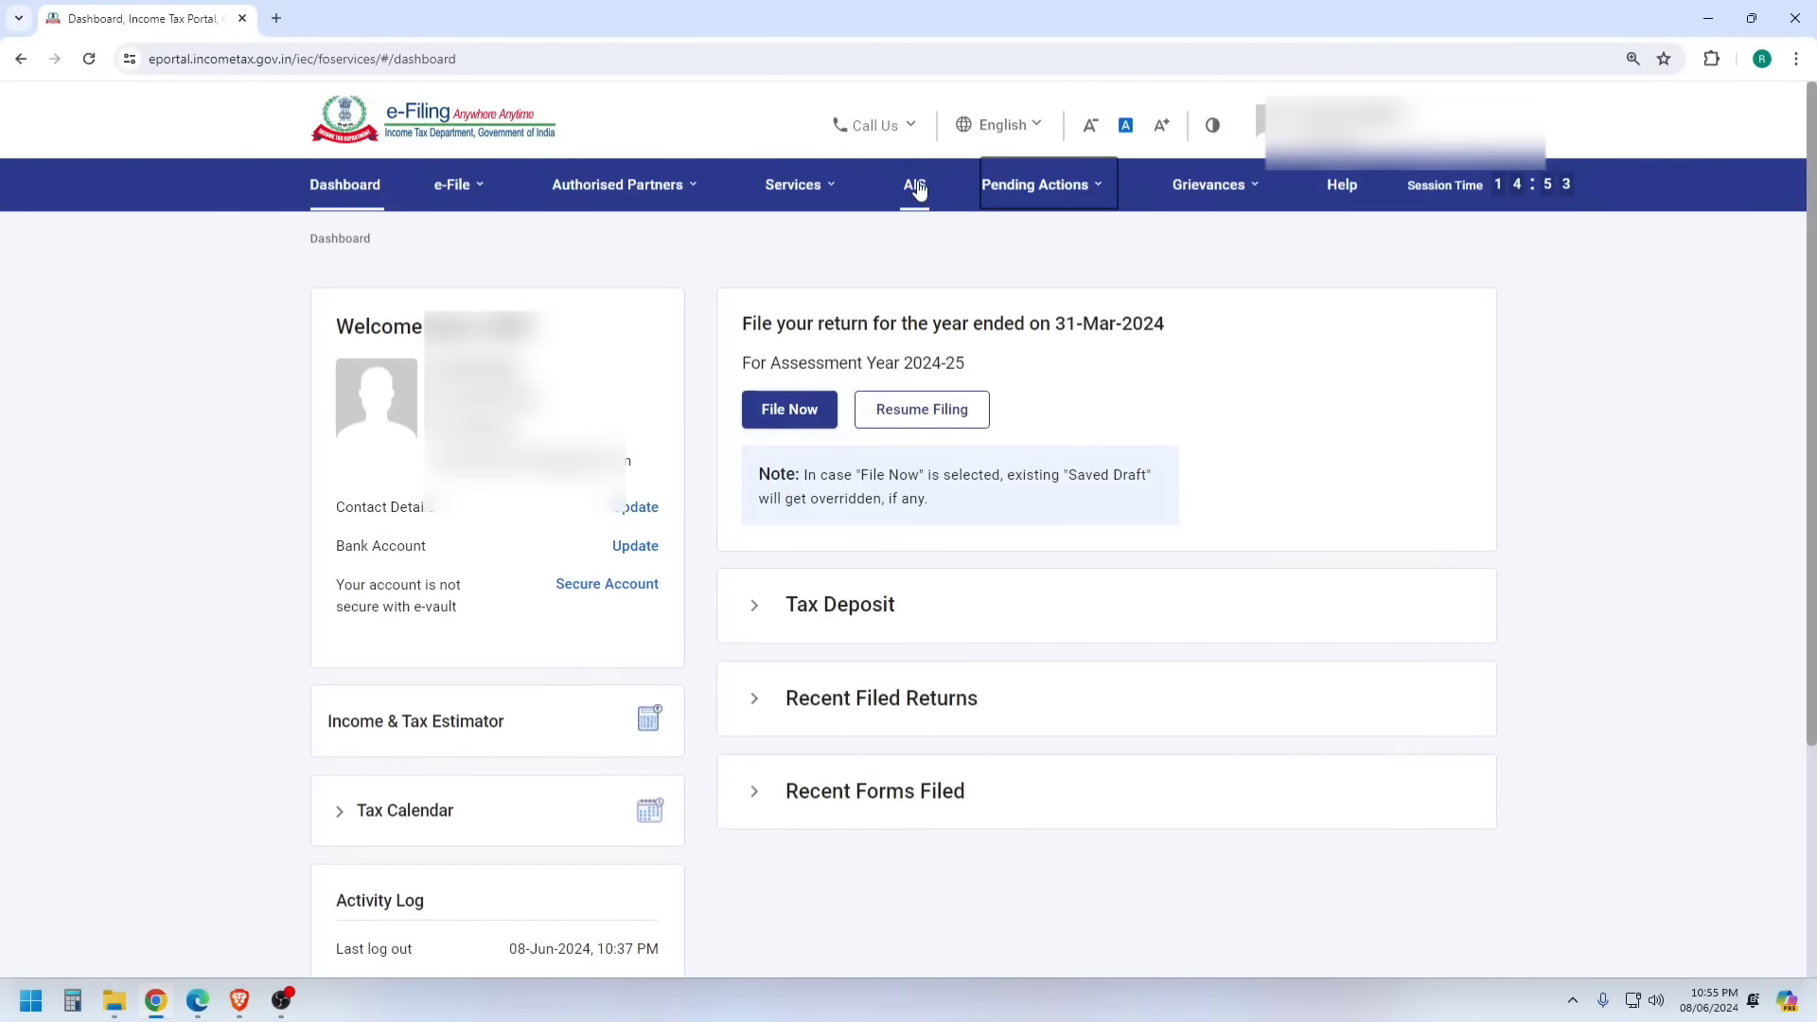
# - Open AIS and view the F.Y. 2023-24 summary: savings interest 556, business receipts 4,52,904
pyautogui.moveTo(544, 197)
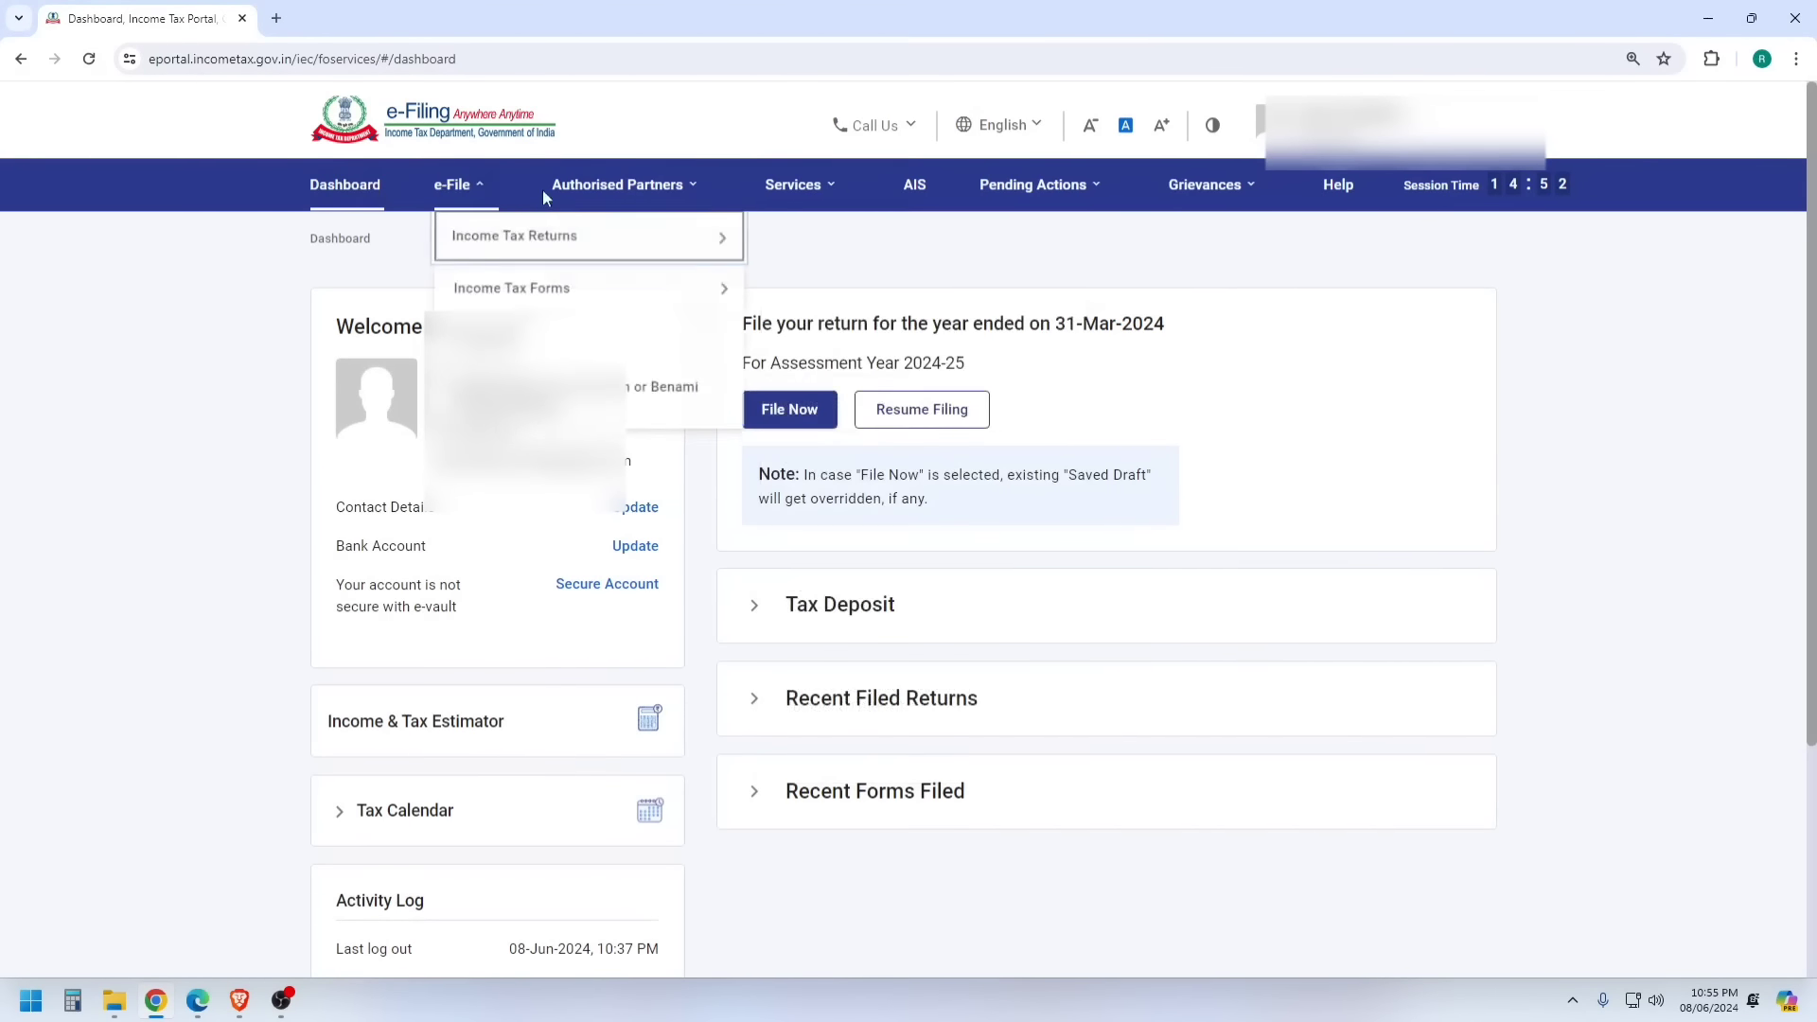
pyautogui.click(911, 184)
pyautogui.click(1070, 674)
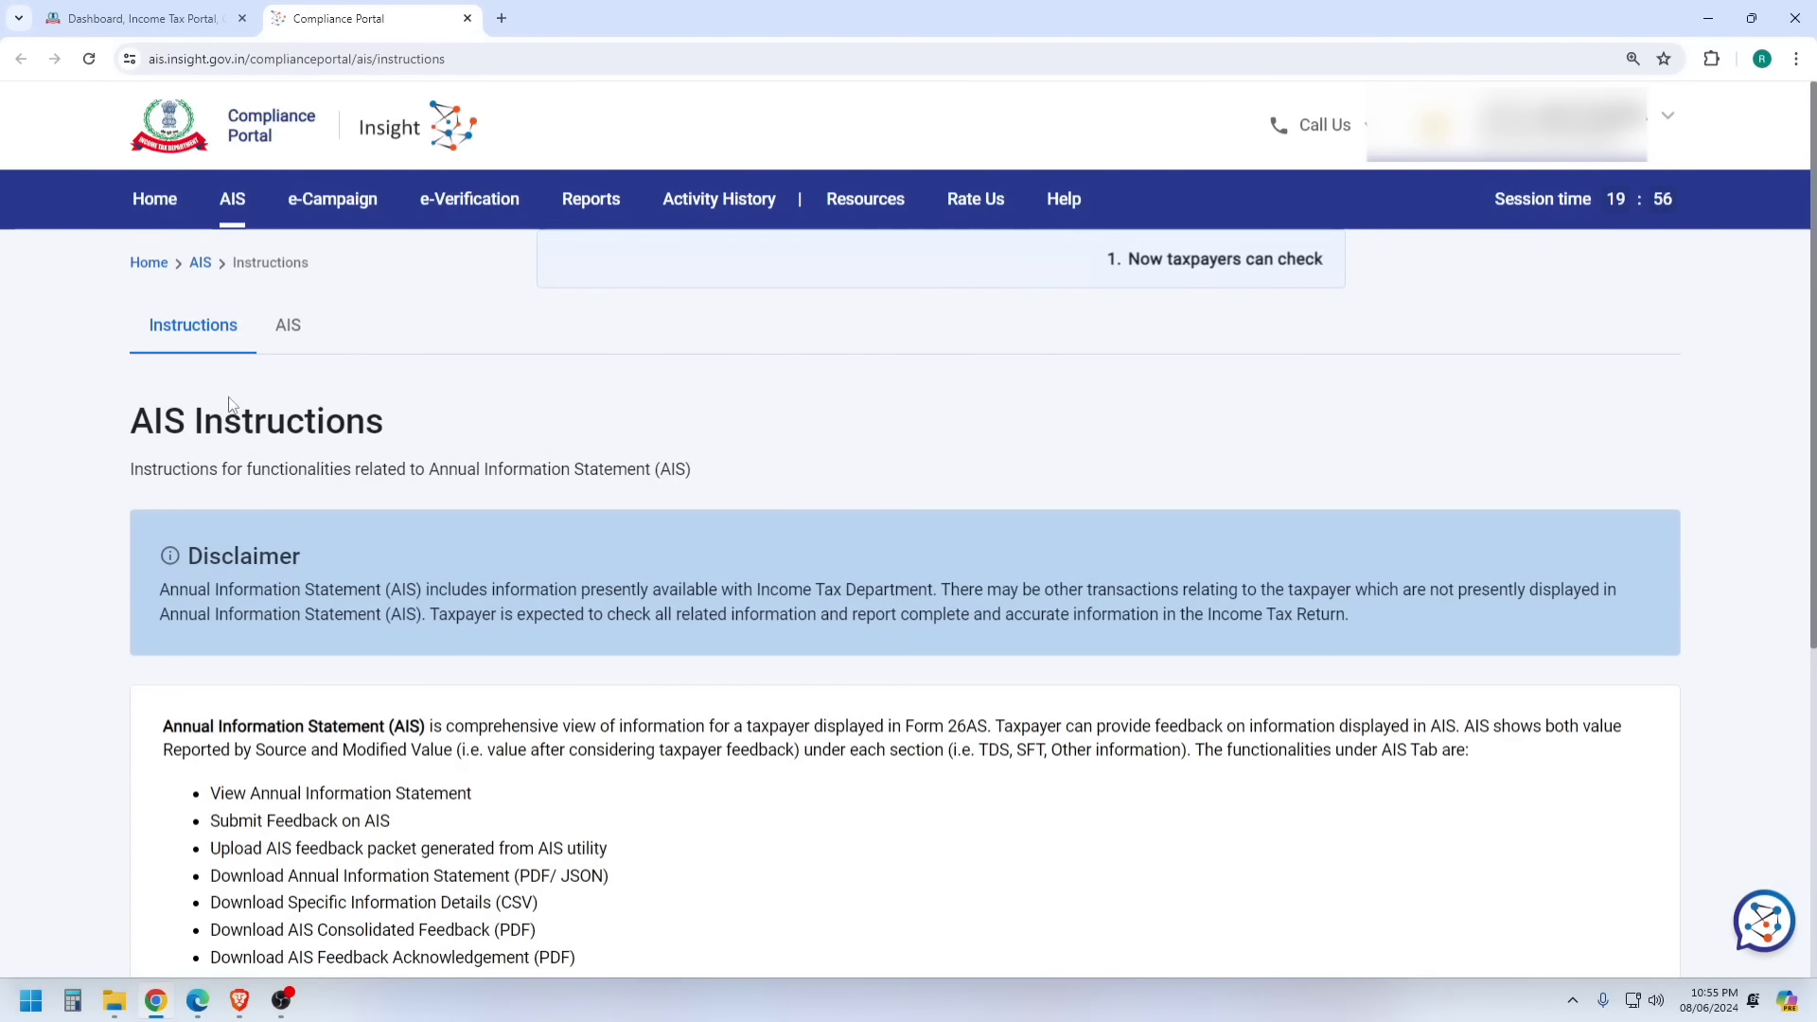
pyautogui.click(275, 327)
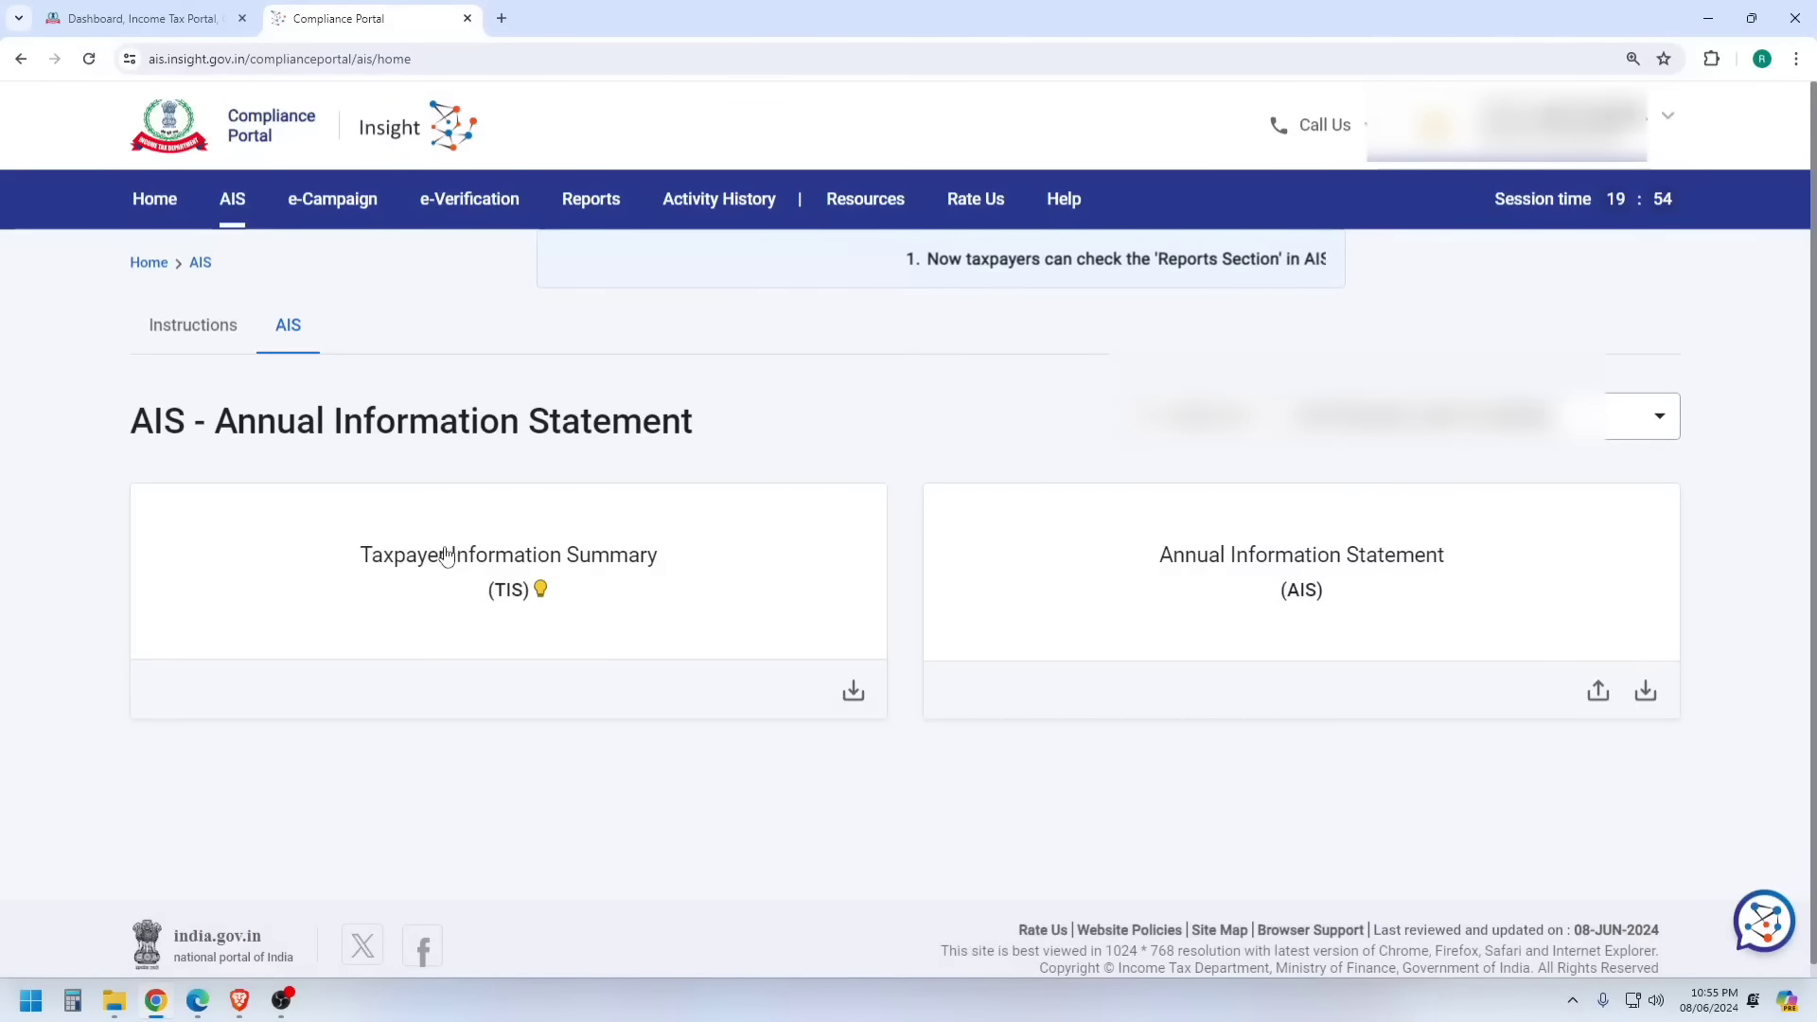
pyautogui.click(426, 558)
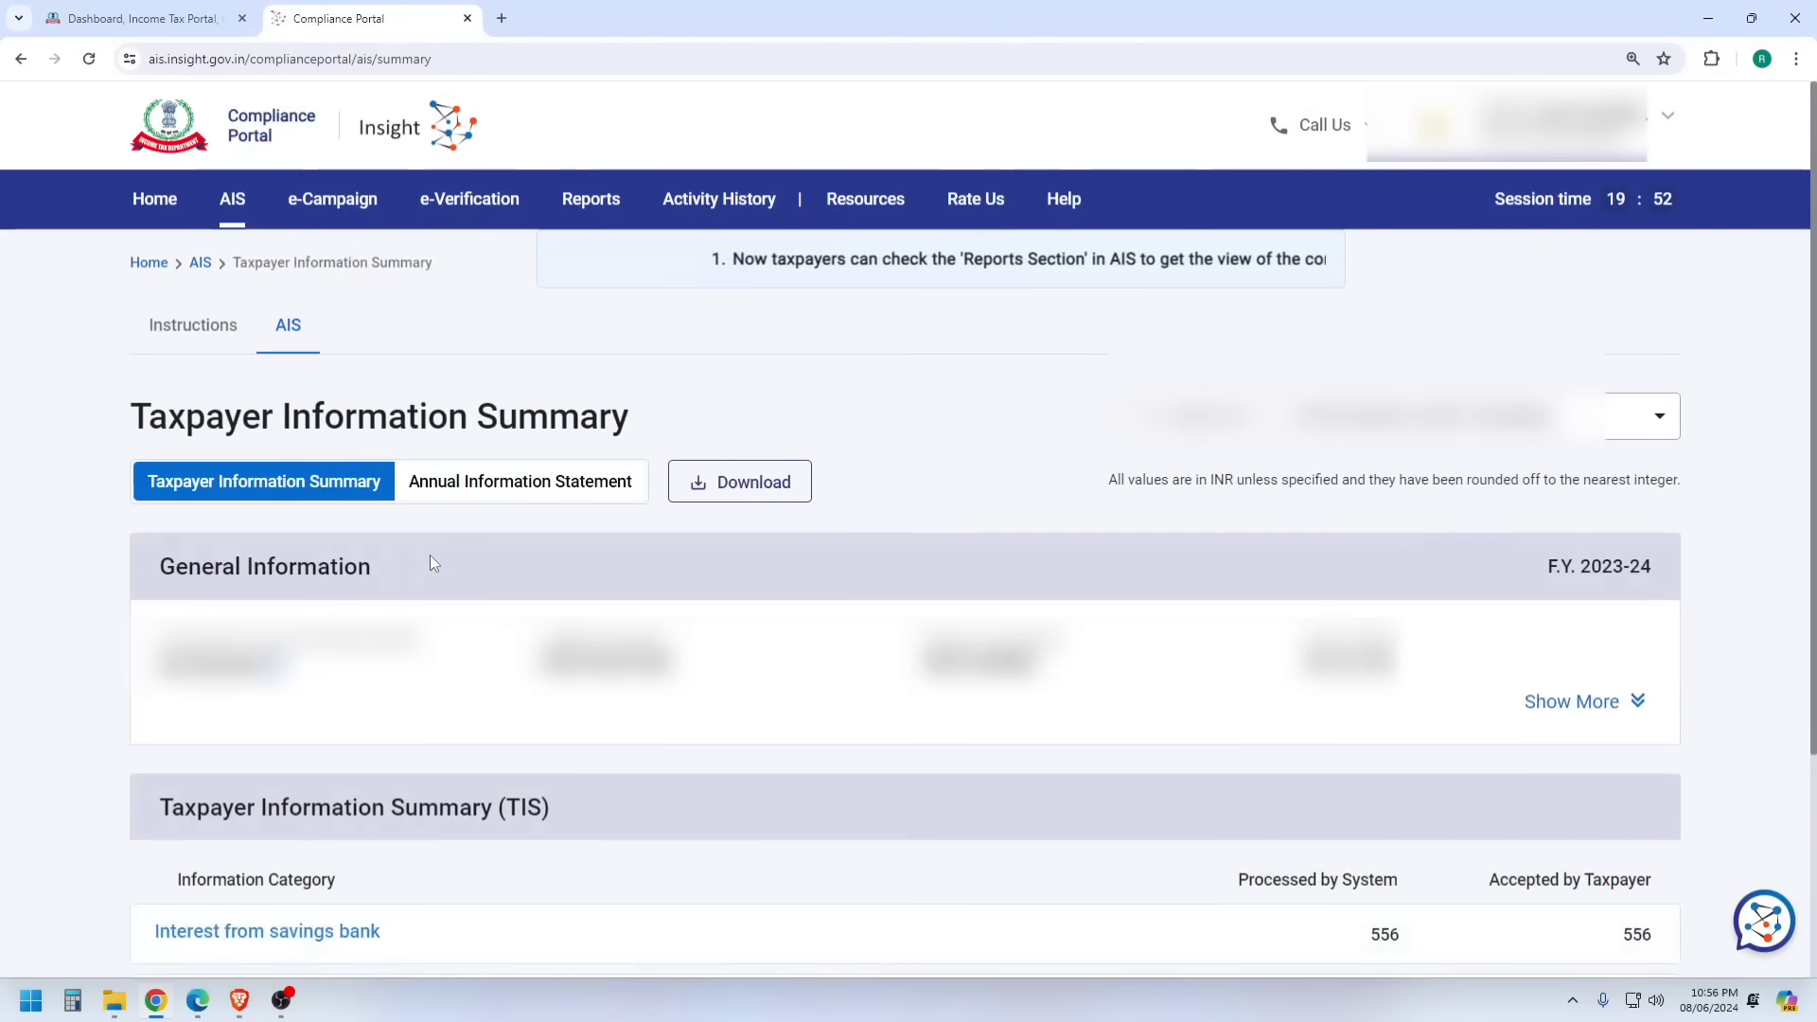
pyautogui.scroll(-3, 973, 481)
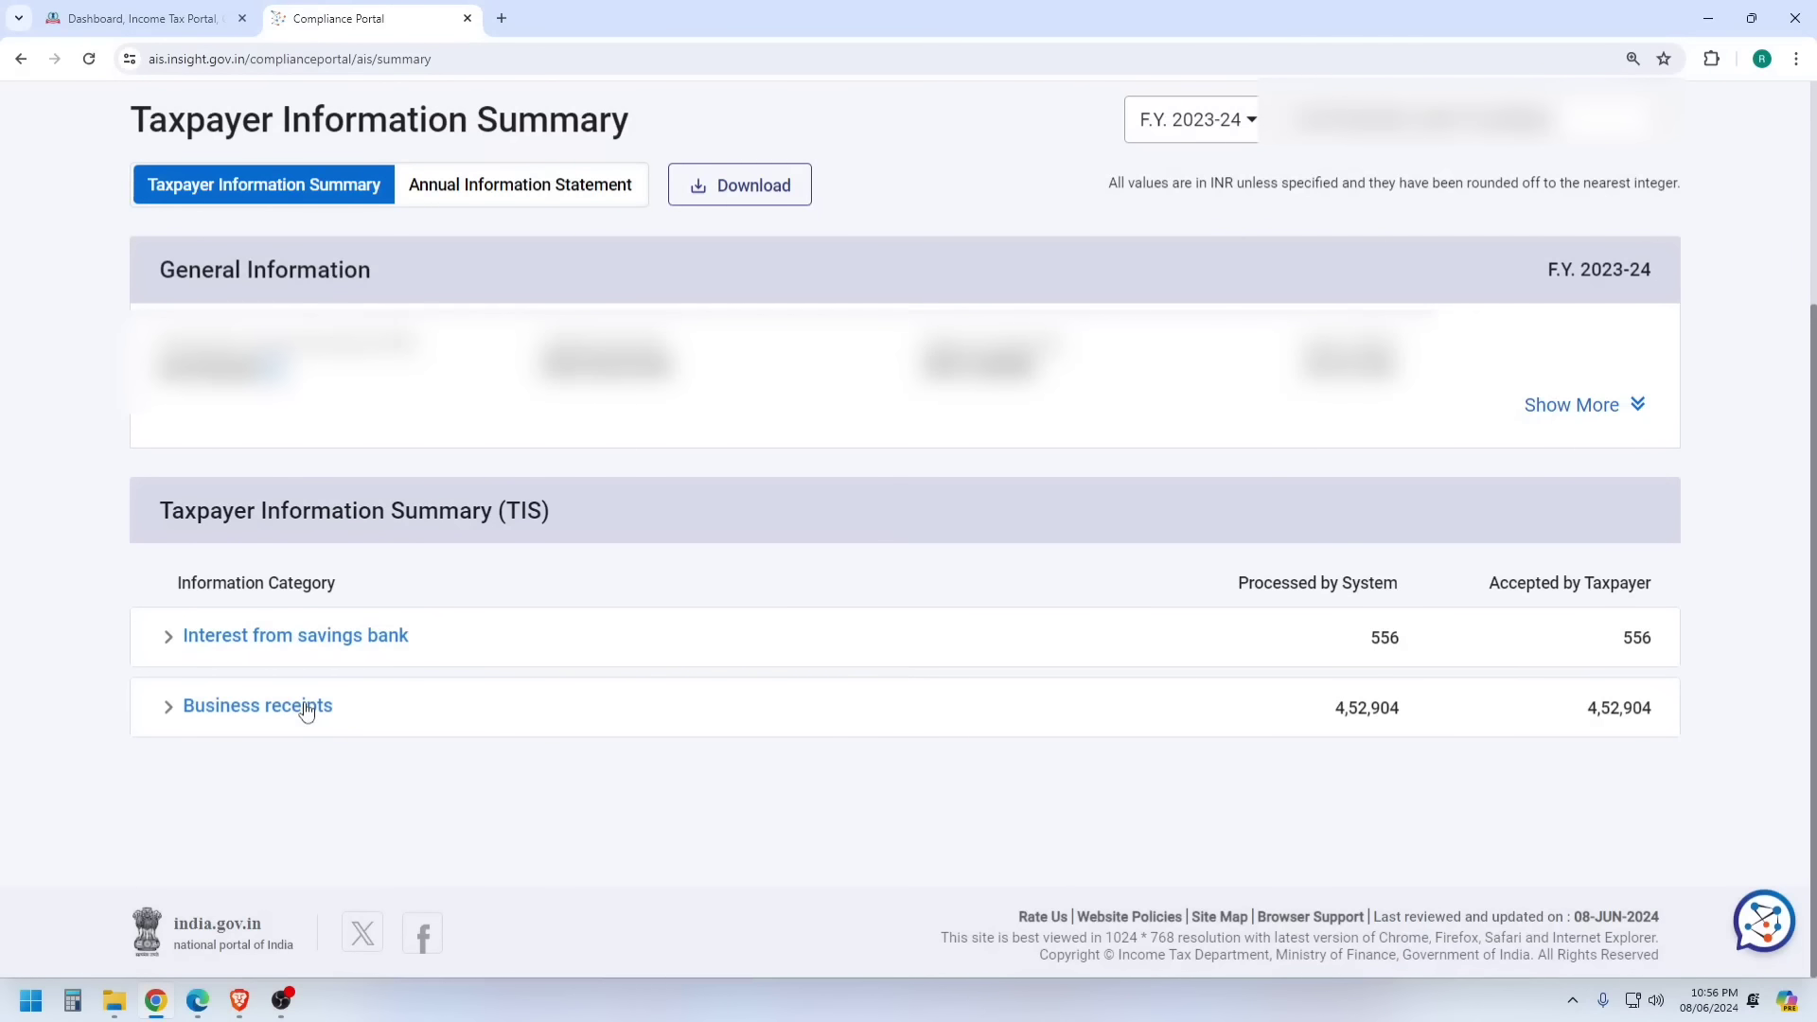
# - Open View Form 26AS under e-File > Income Tax Returns and confirm the TRACES redirect
pyautogui.click(156, 17)
pyautogui.click(477, 194)
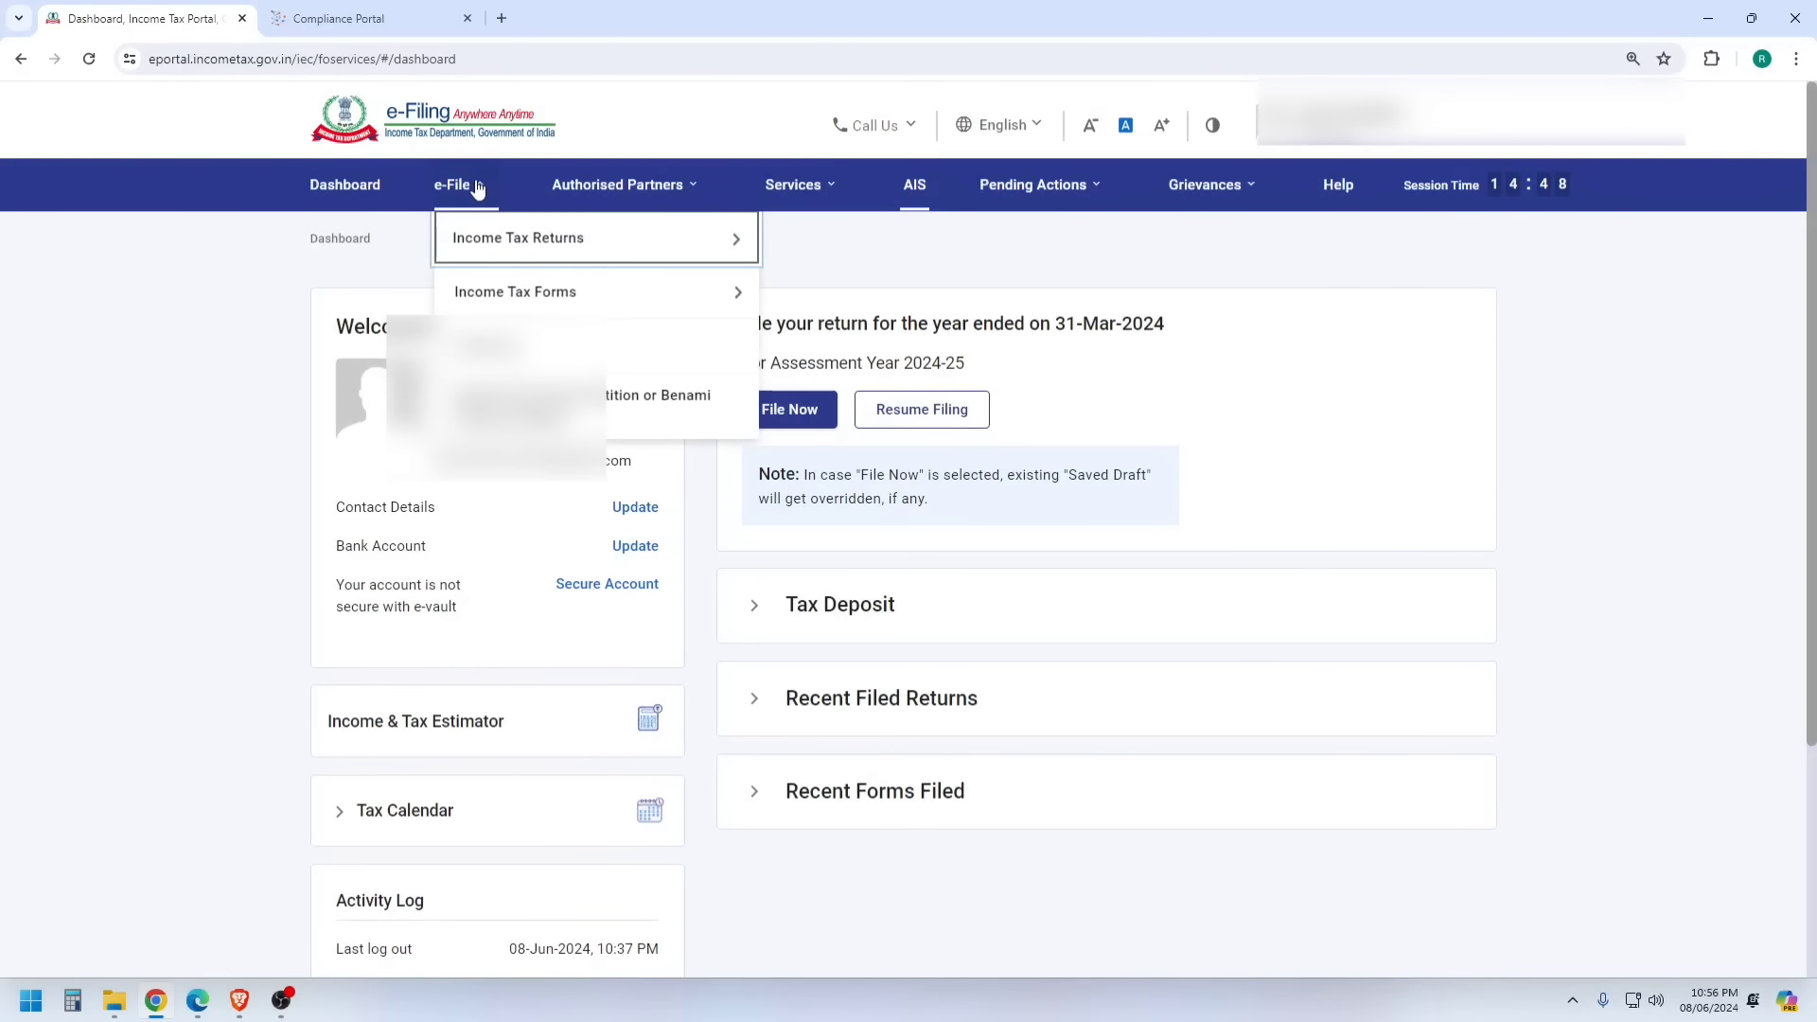
pyautogui.moveTo(485, 245)
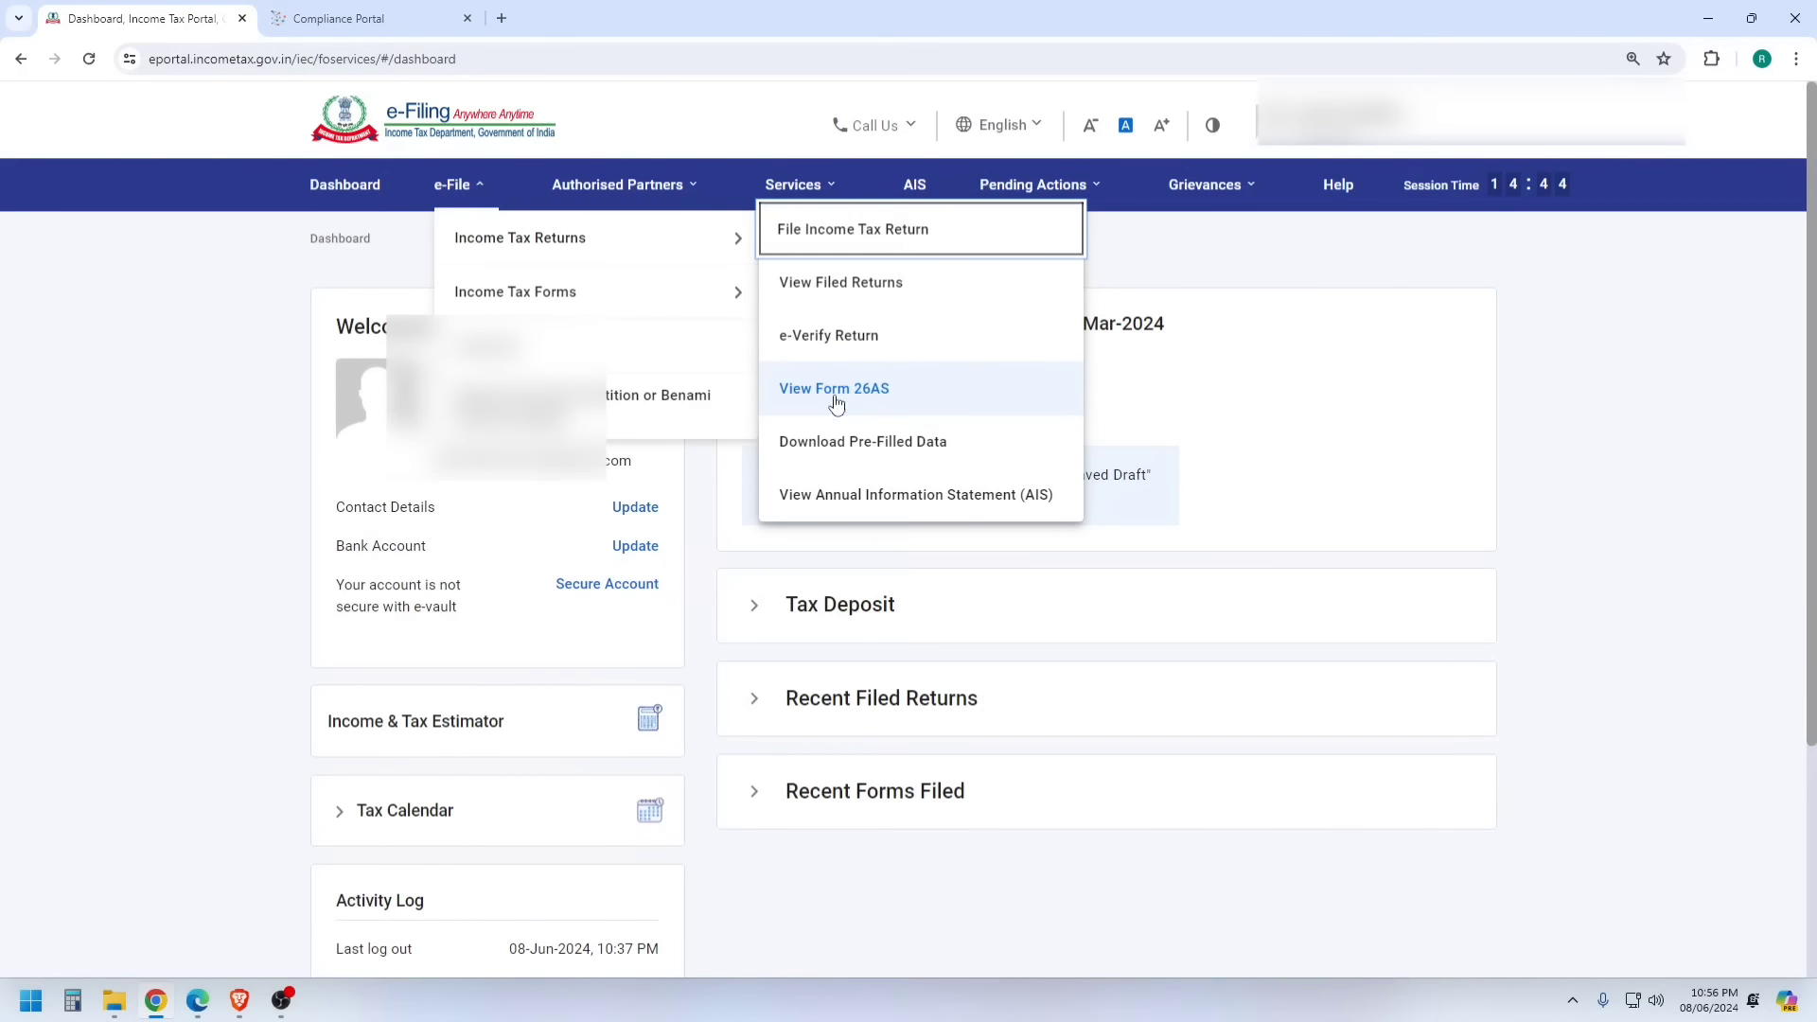
pyautogui.click(879, 390)
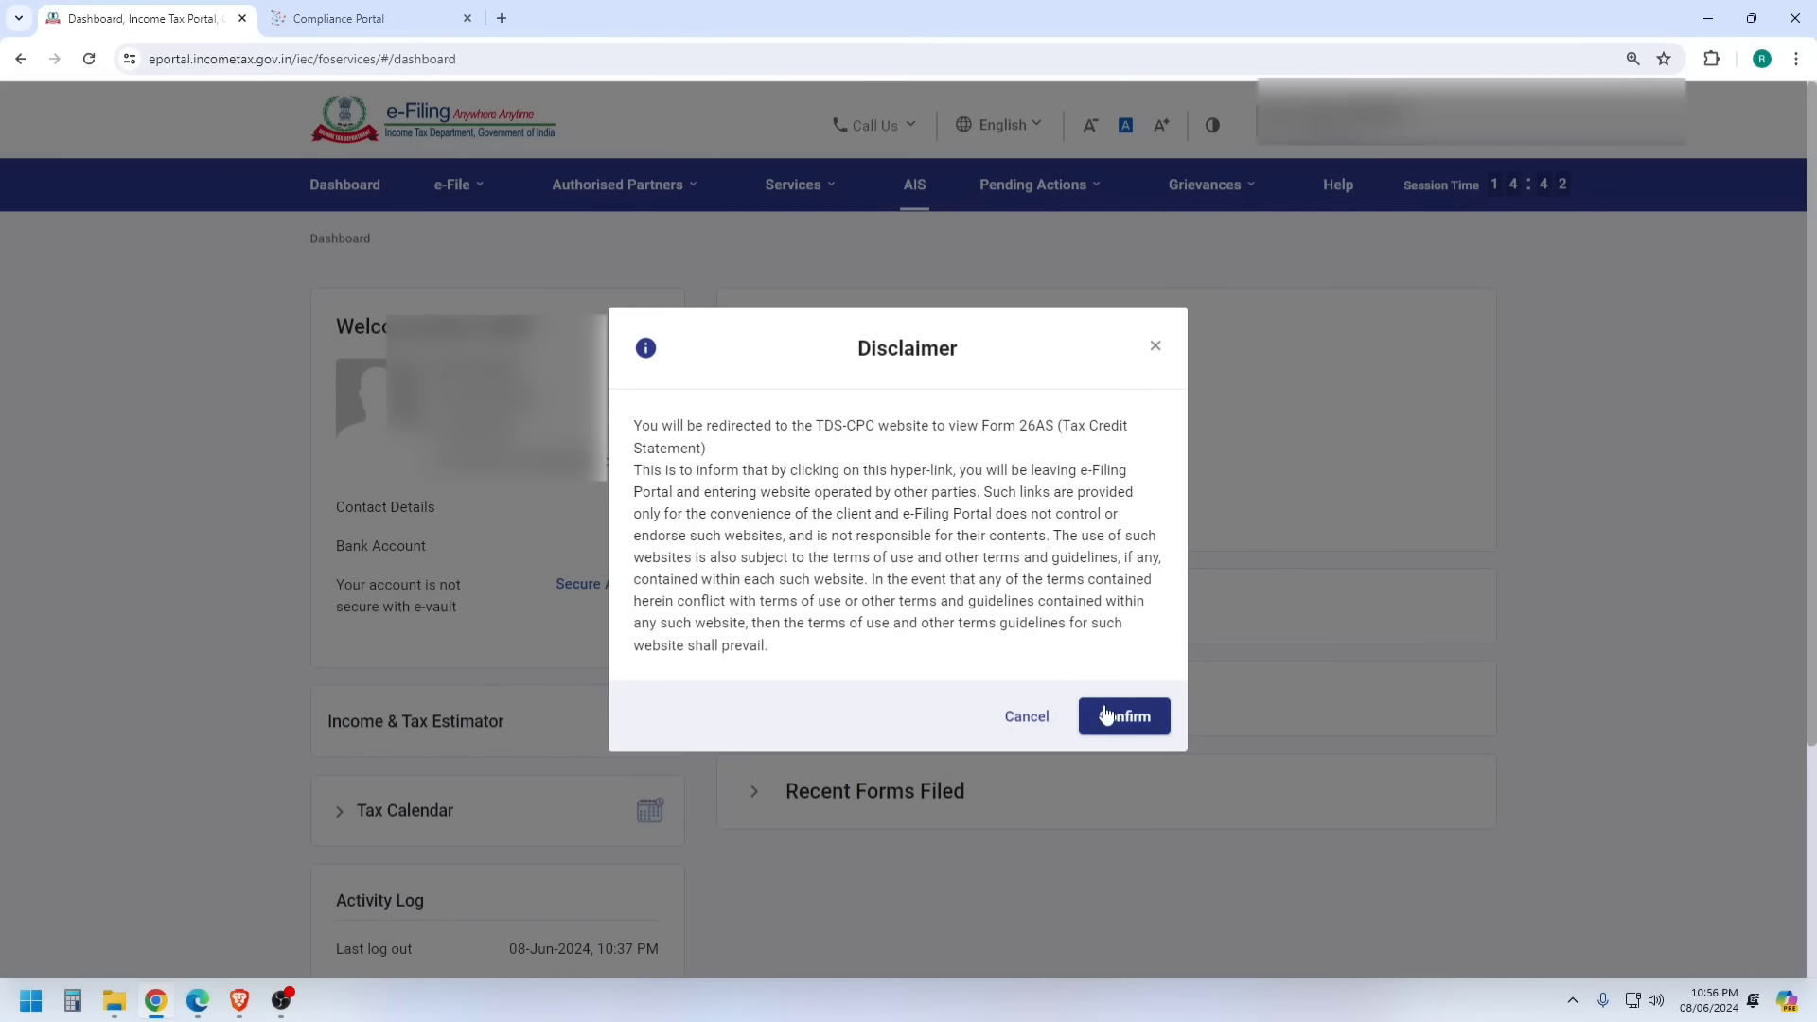
pyautogui.click(1122, 714)
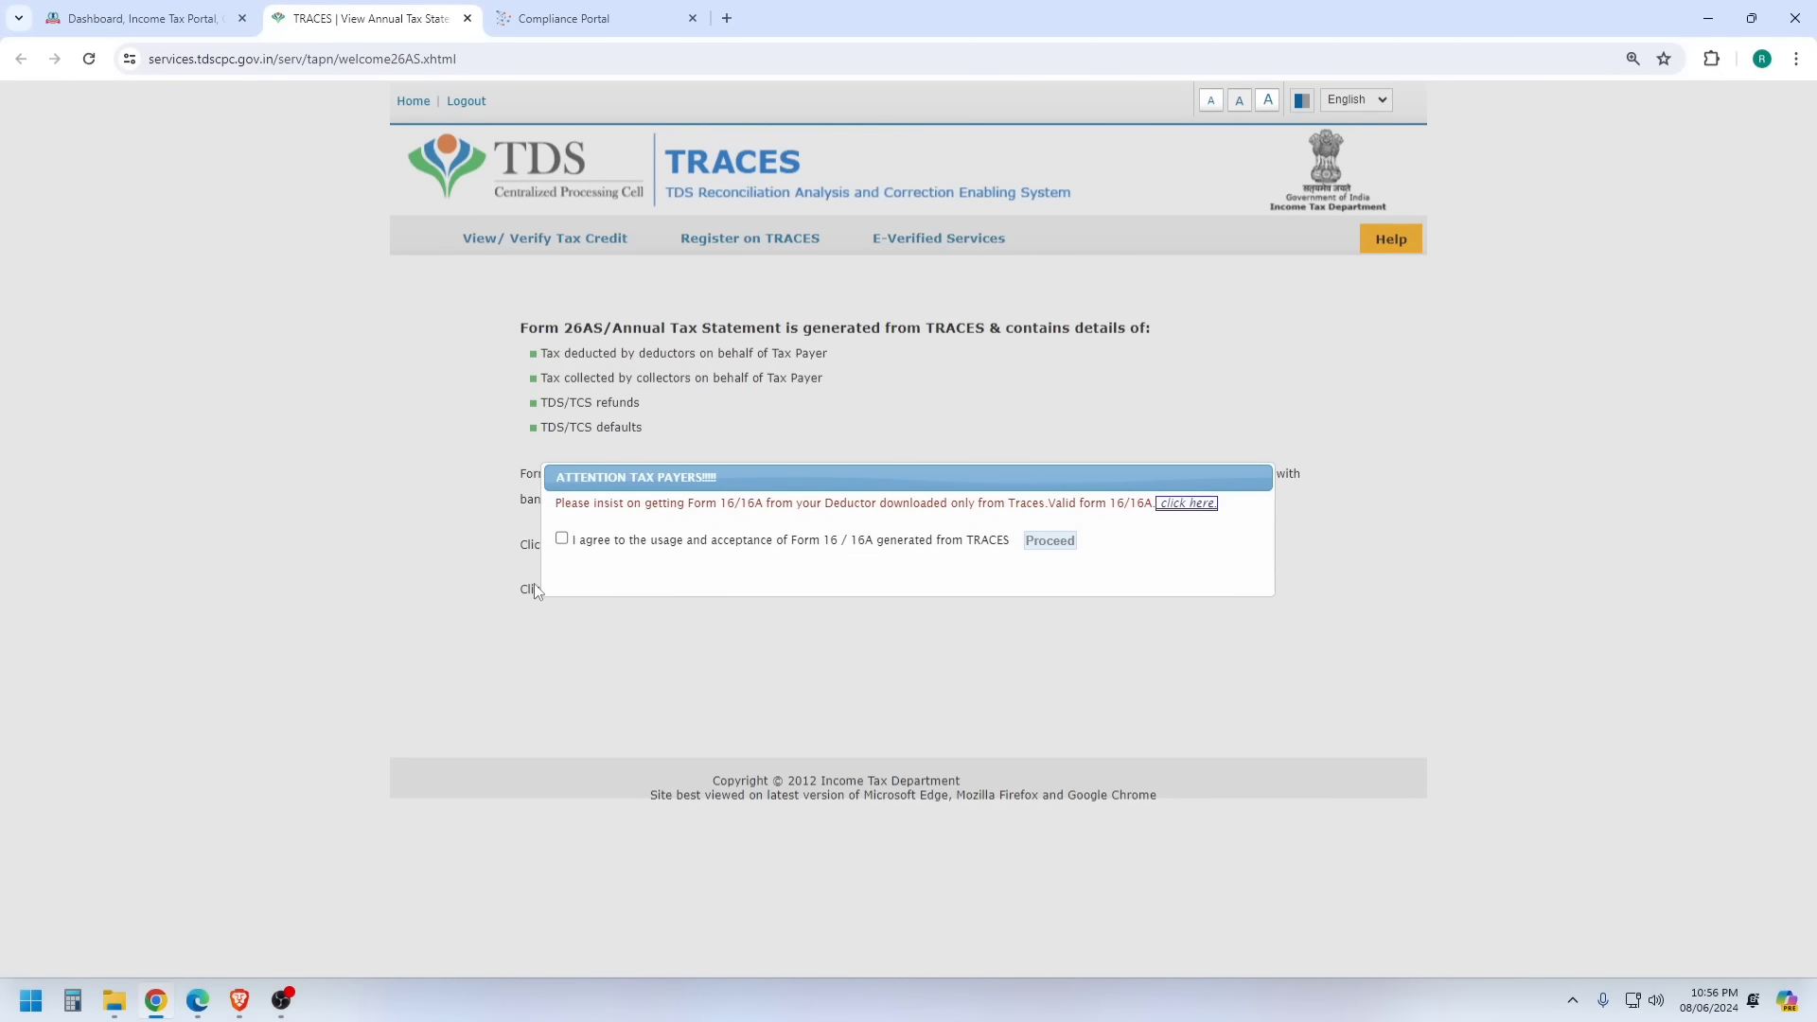
# - Accept the Form 16/16A usage terms and continue to the Form 26AS statement page
pyautogui.click(563, 537)
pyautogui.click(1050, 541)
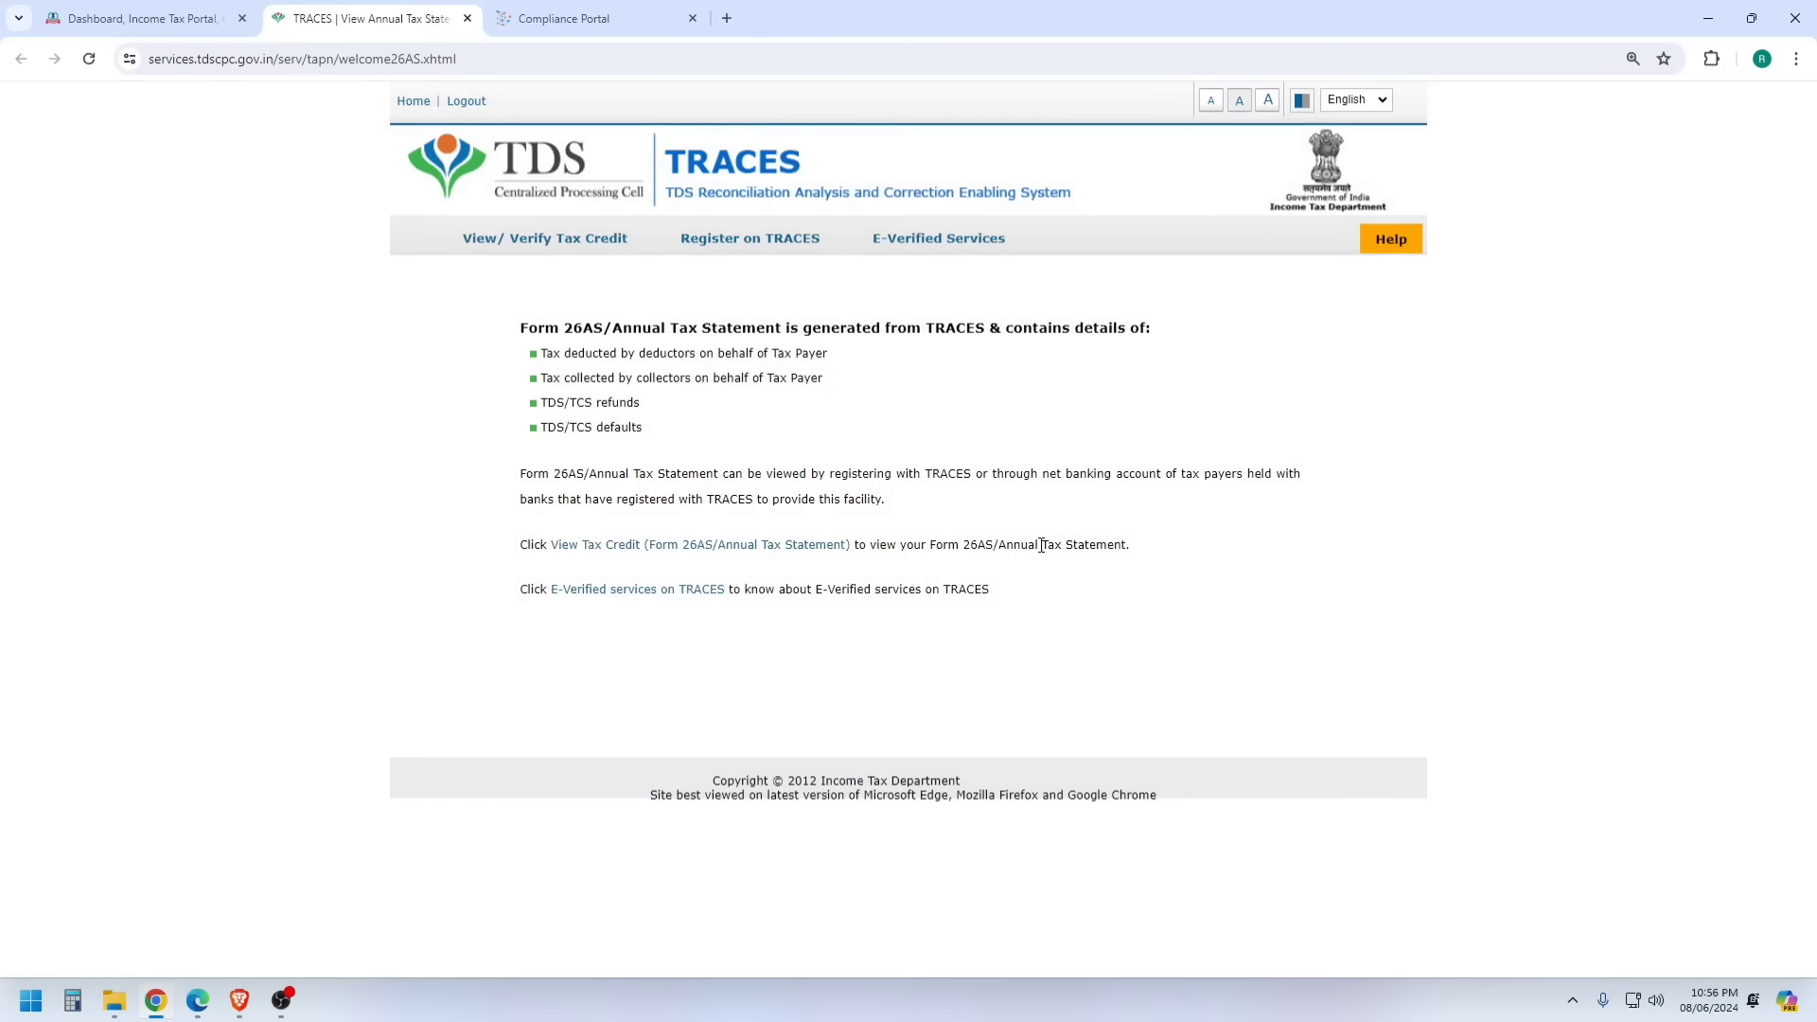
pyautogui.click(655, 547)
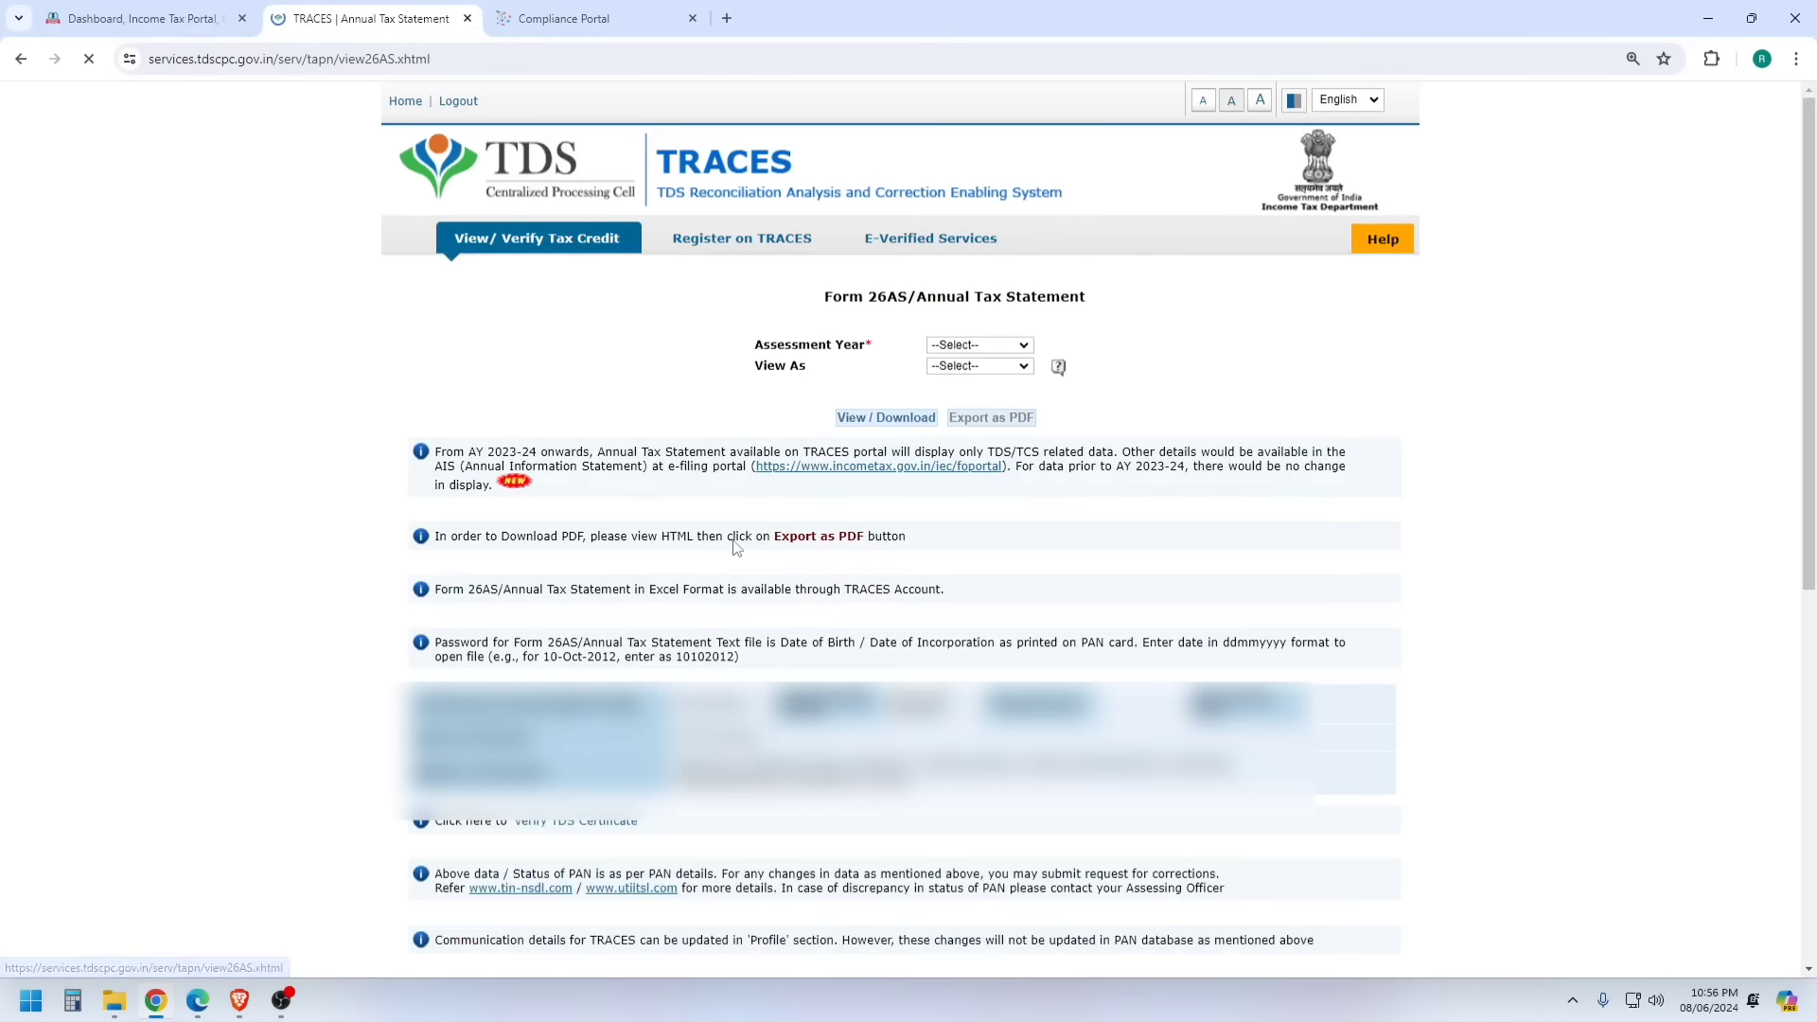
# - View the AY 2024-25 Form 26AS as HTML and expand the Part-I 194JB transactions
pyautogui.click(1007, 347)
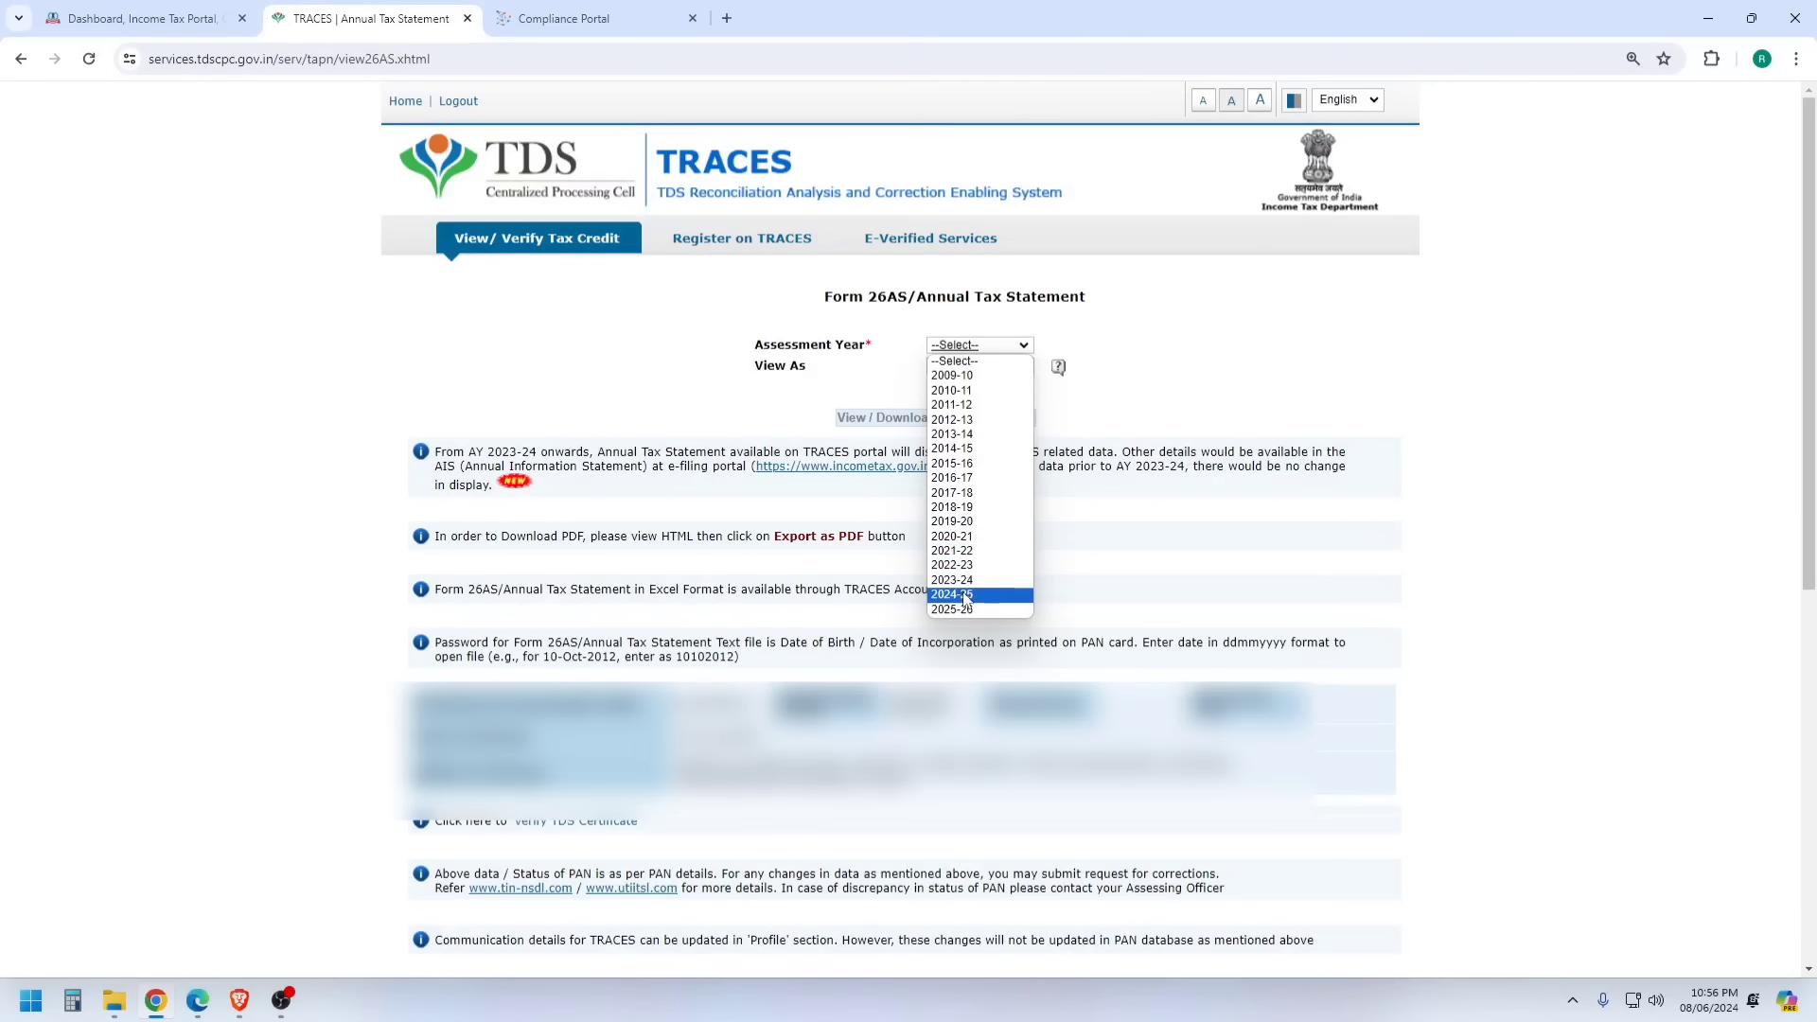
pyautogui.click(964, 594)
pyautogui.click(973, 369)
pyautogui.click(949, 400)
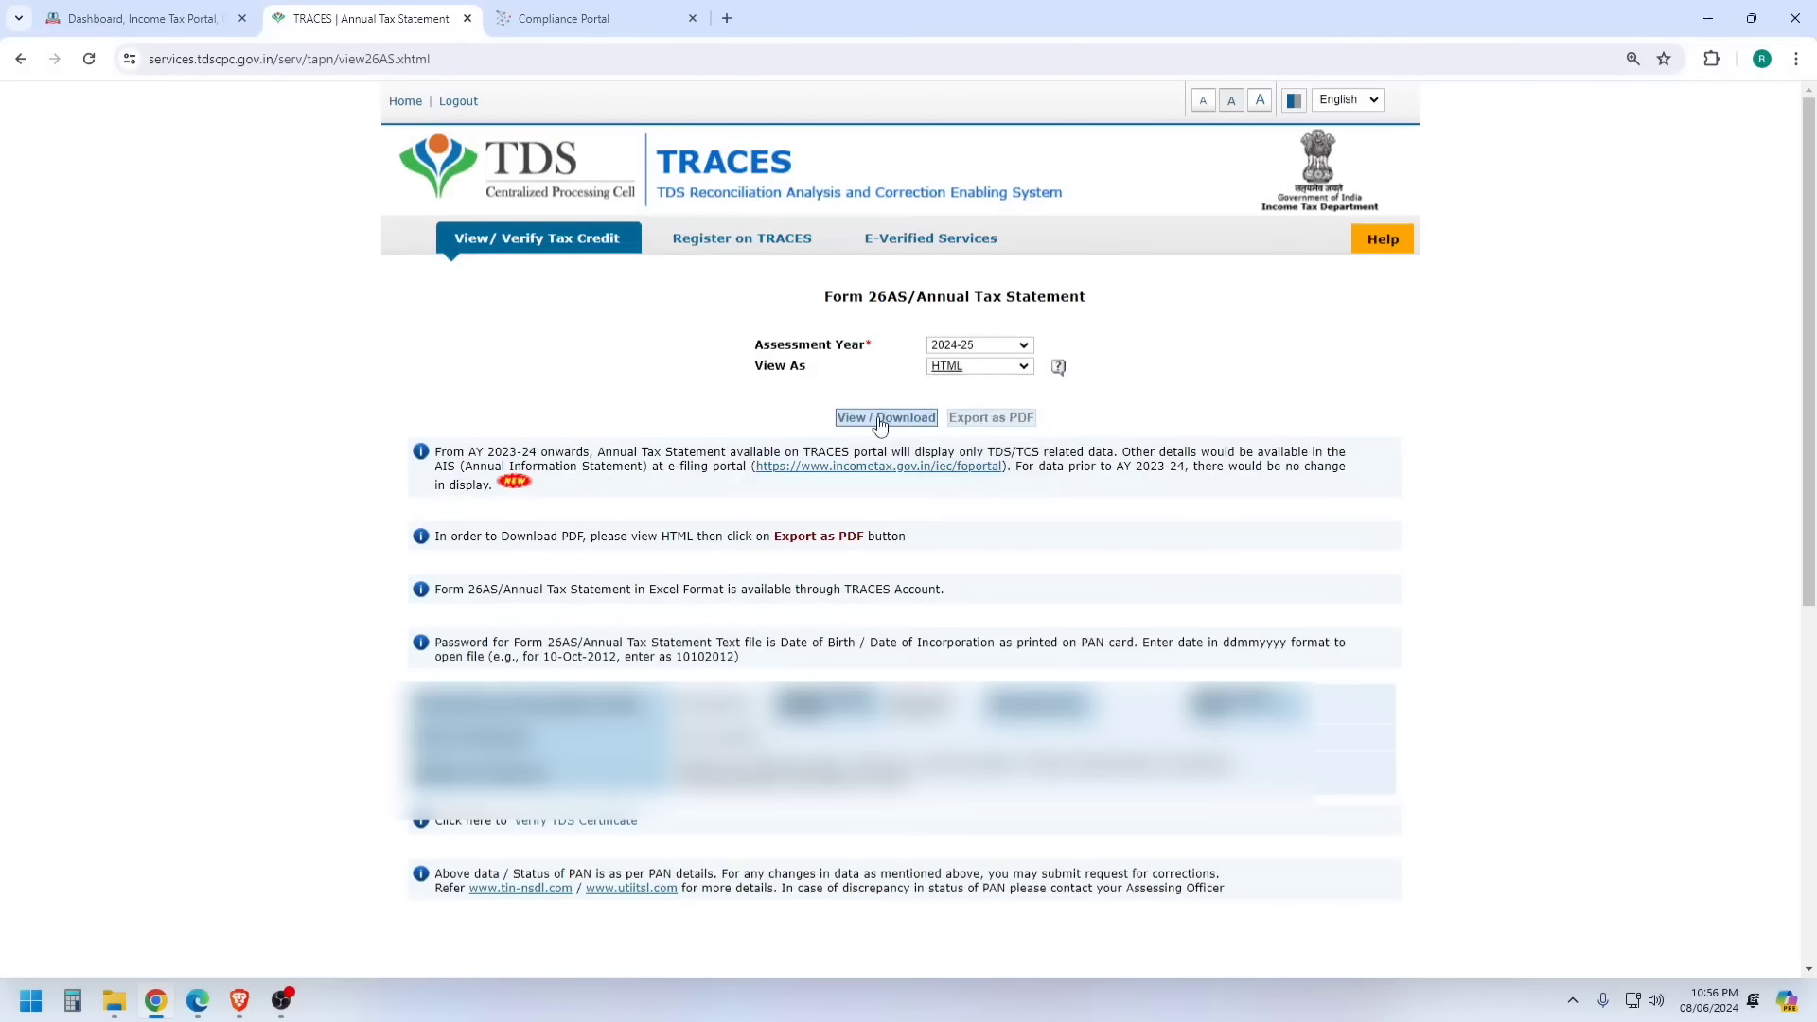
pyautogui.click(878, 416)
pyautogui.scroll(-7, 1505, 356)
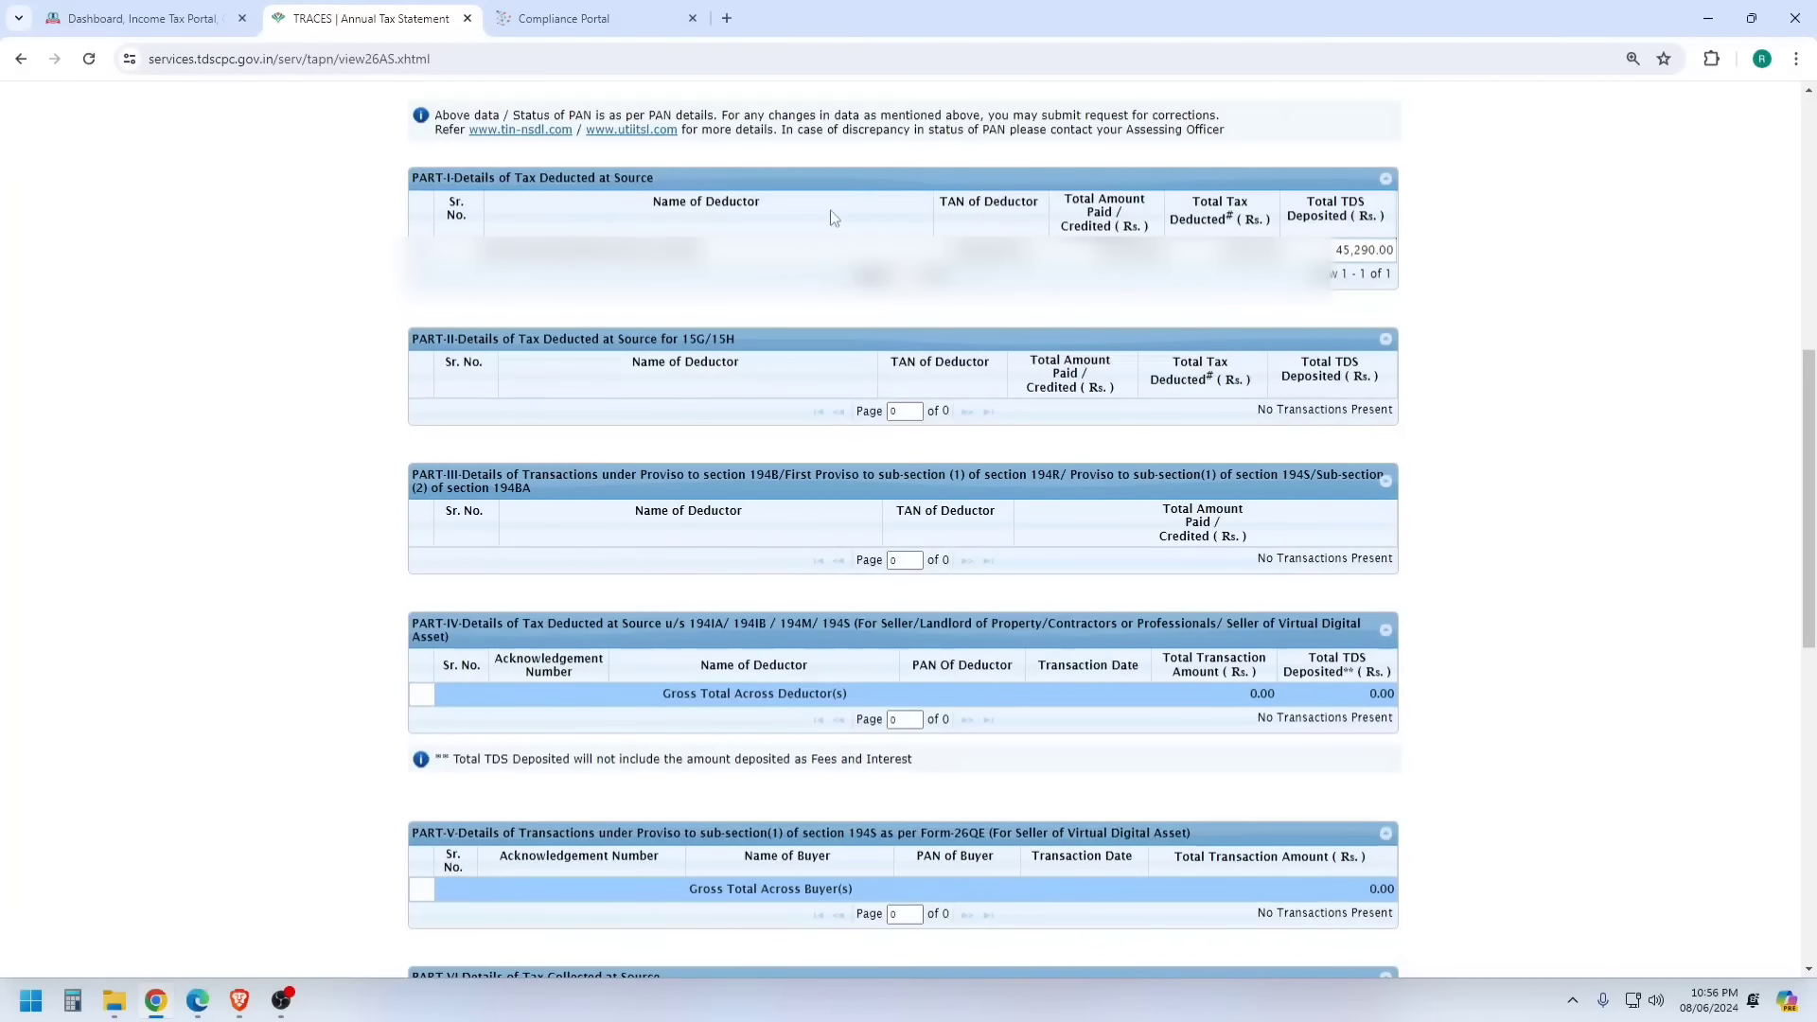
pyautogui.click(554, 249)
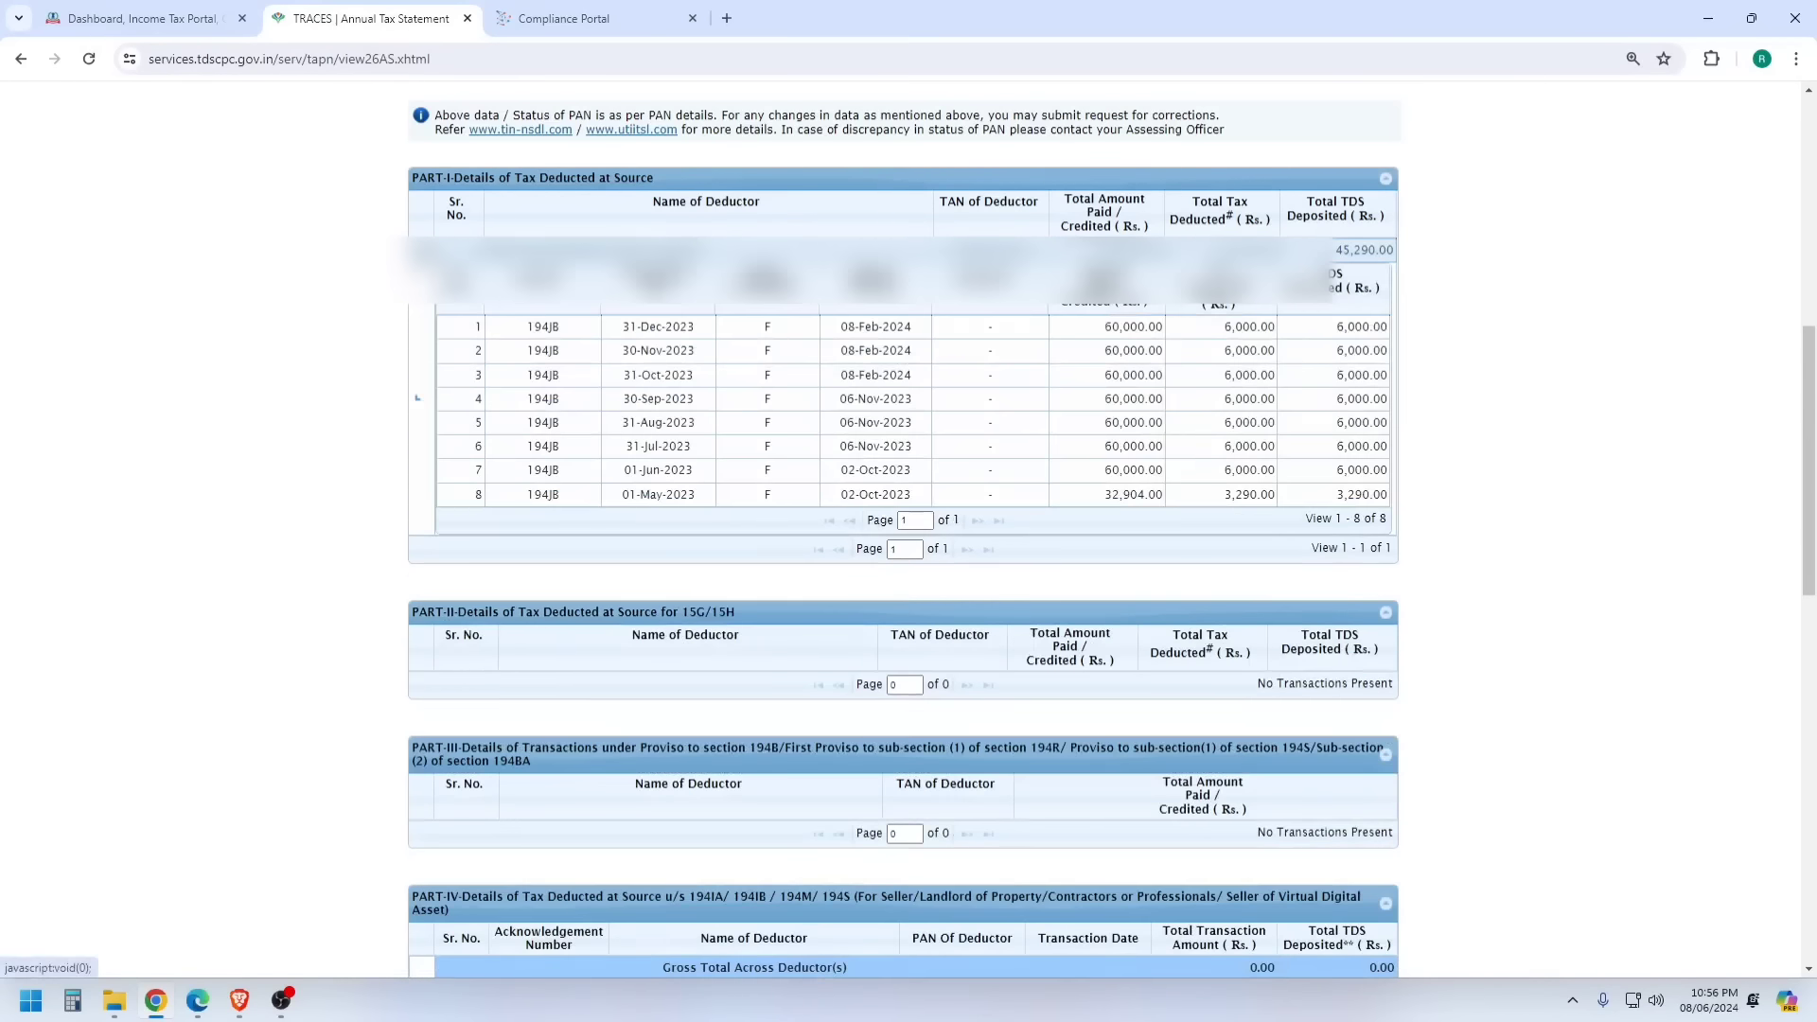
pyautogui.click(530, 327)
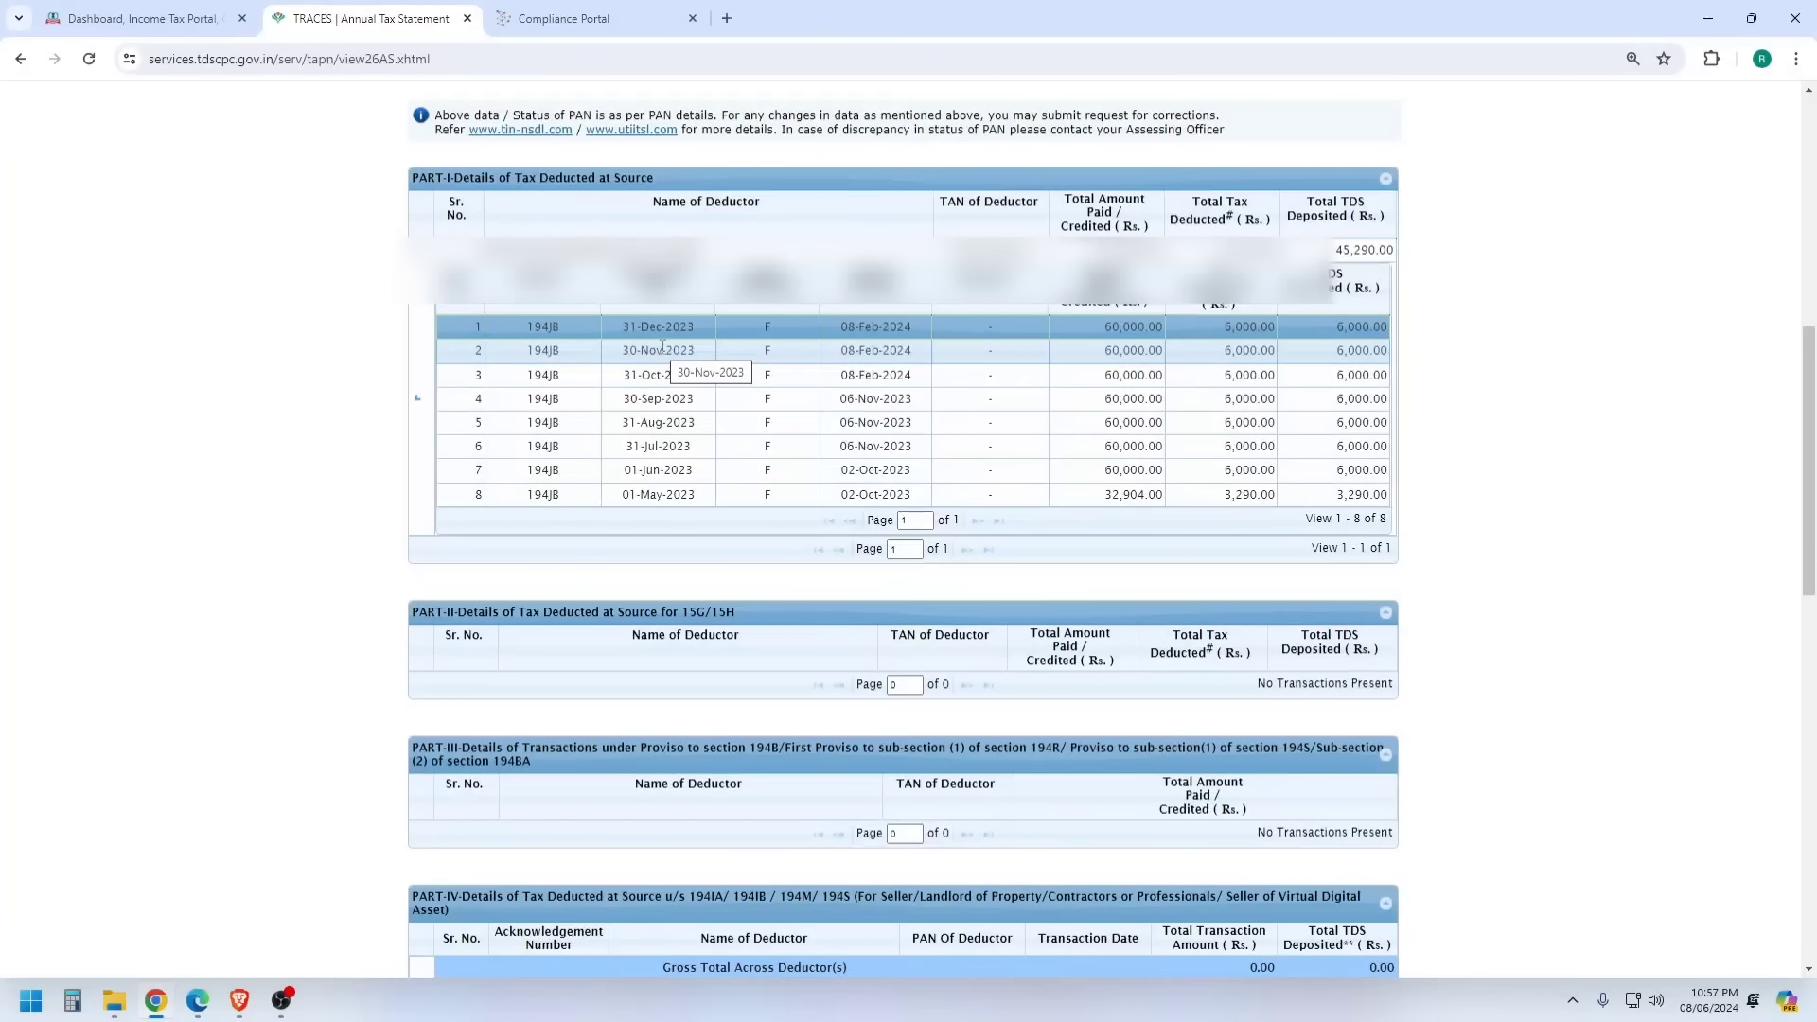
# - Start a new online A.Y. 2024-25 filing as an Individual and open the ITR form list
pyautogui.click(175, 9)
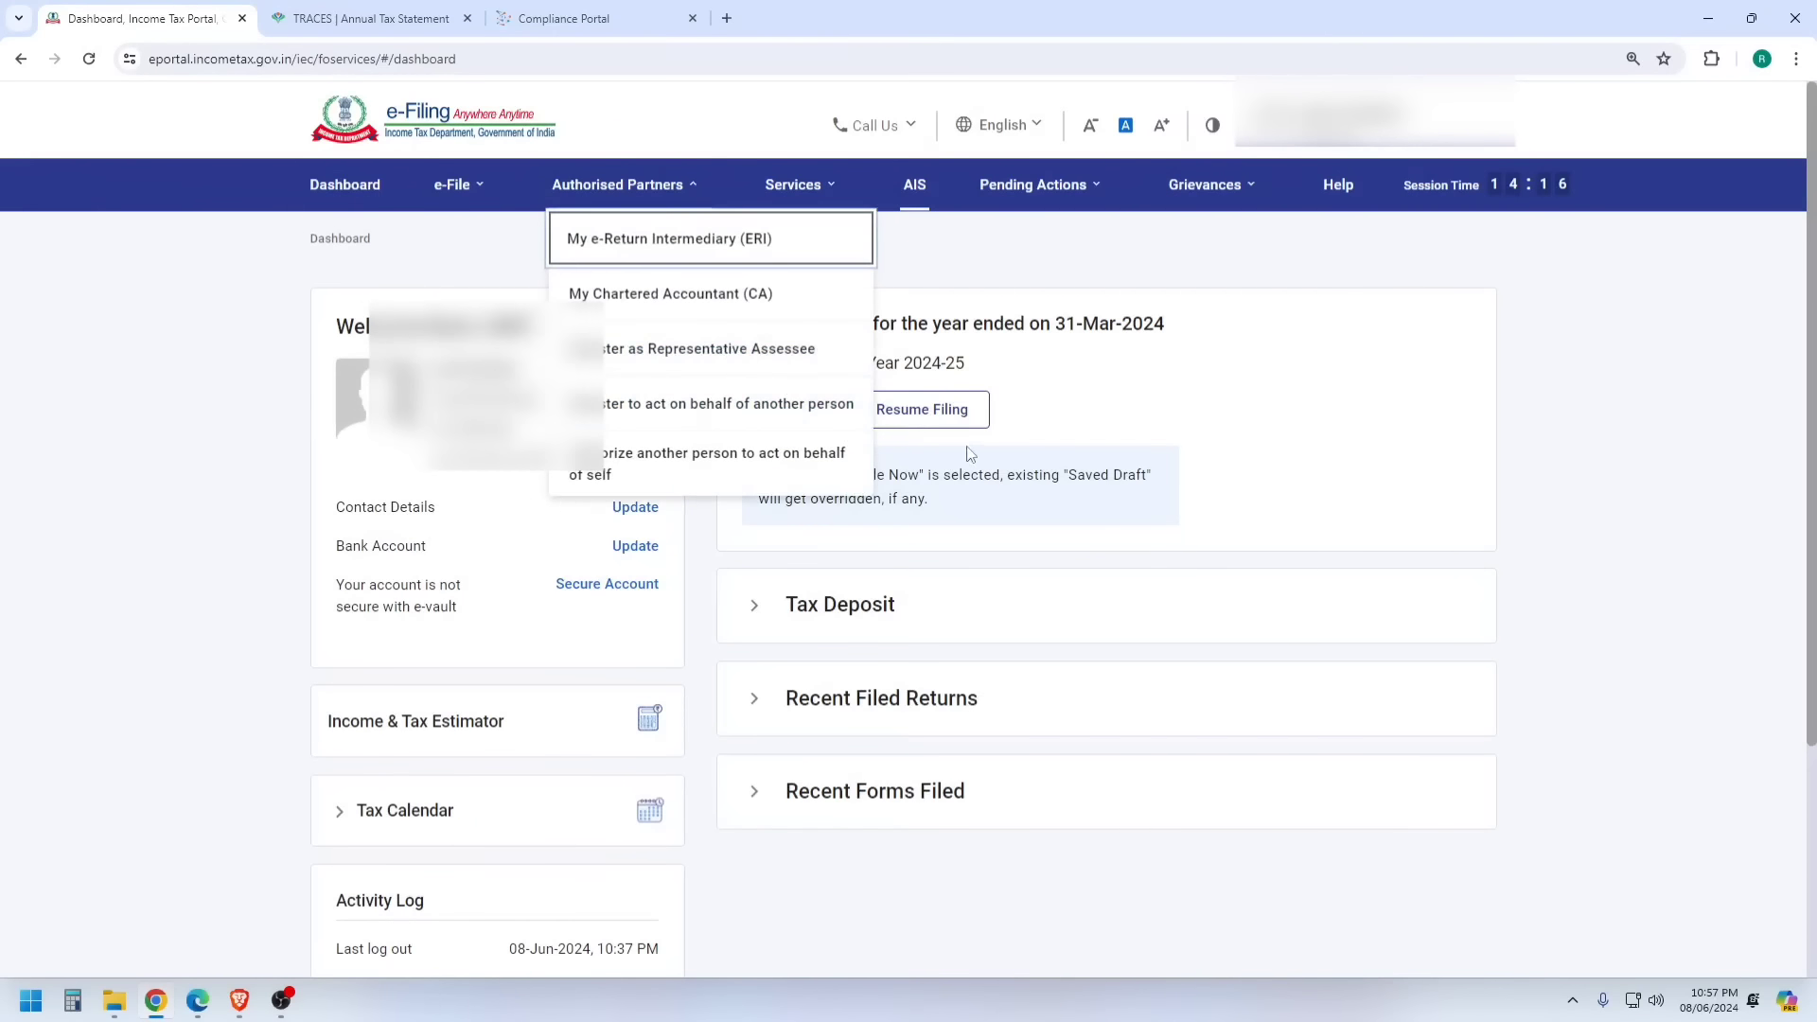
pyautogui.click(785, 416)
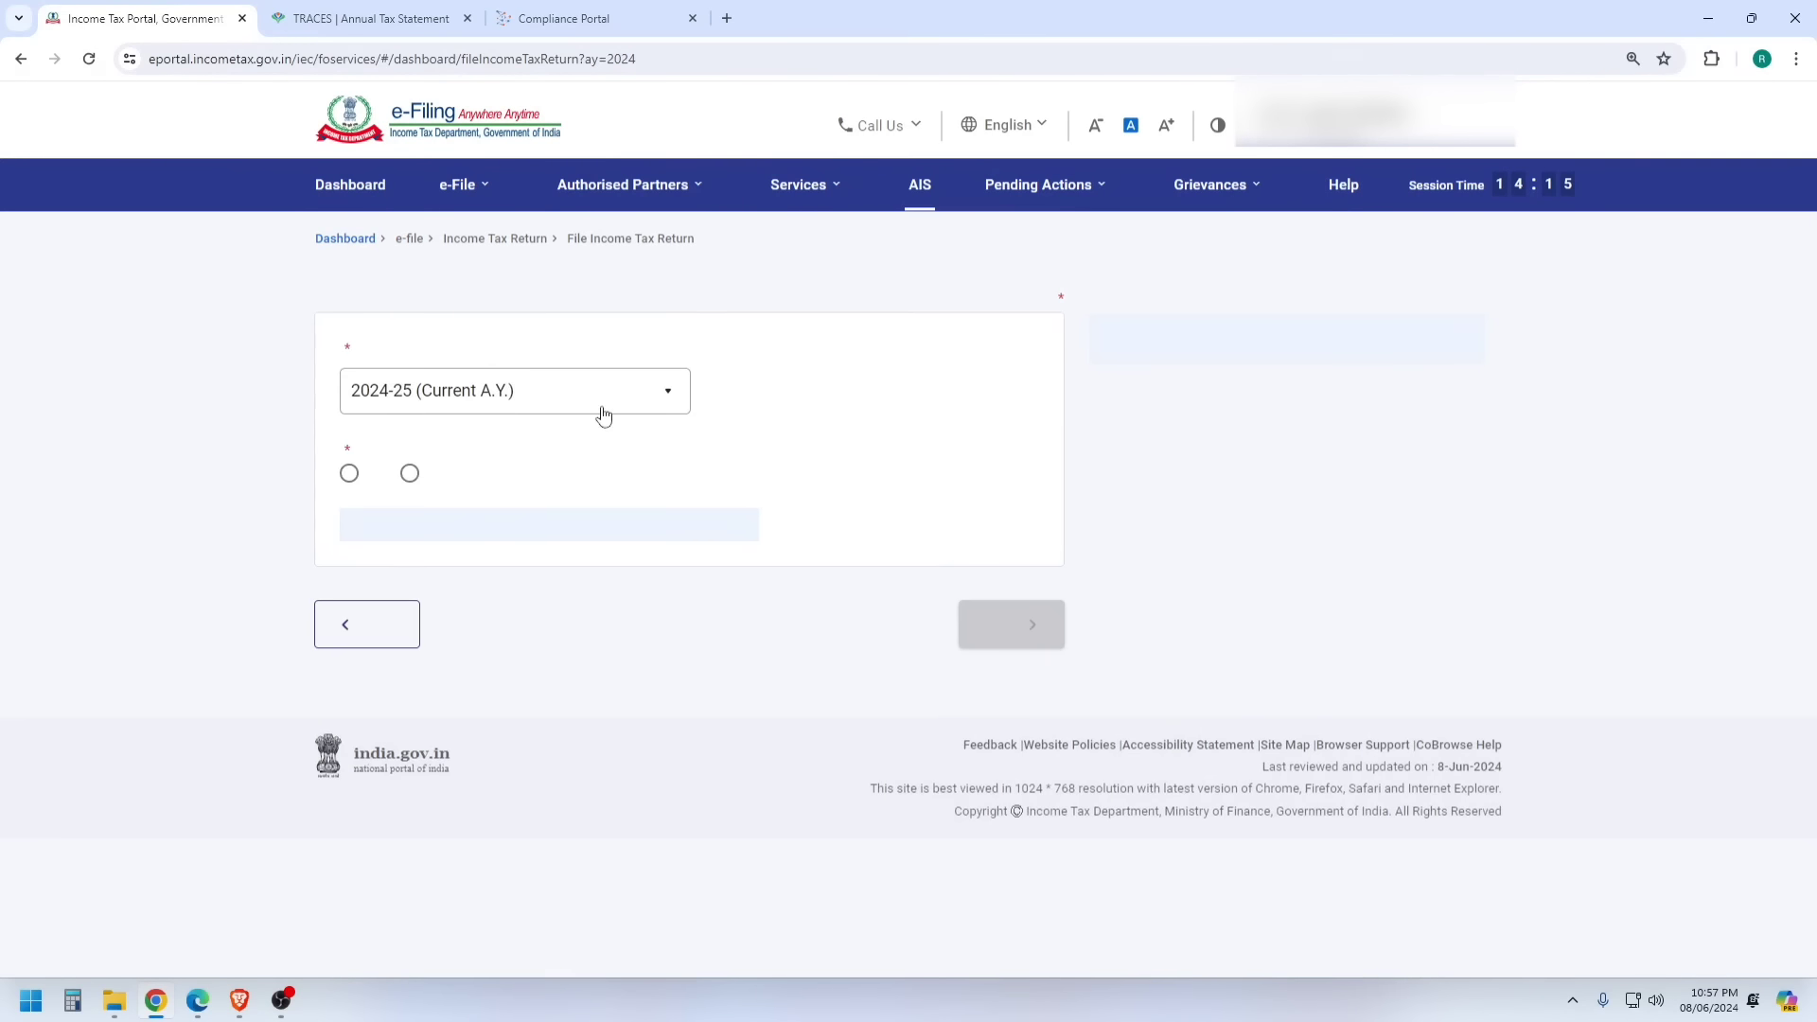
pyautogui.click(349, 515)
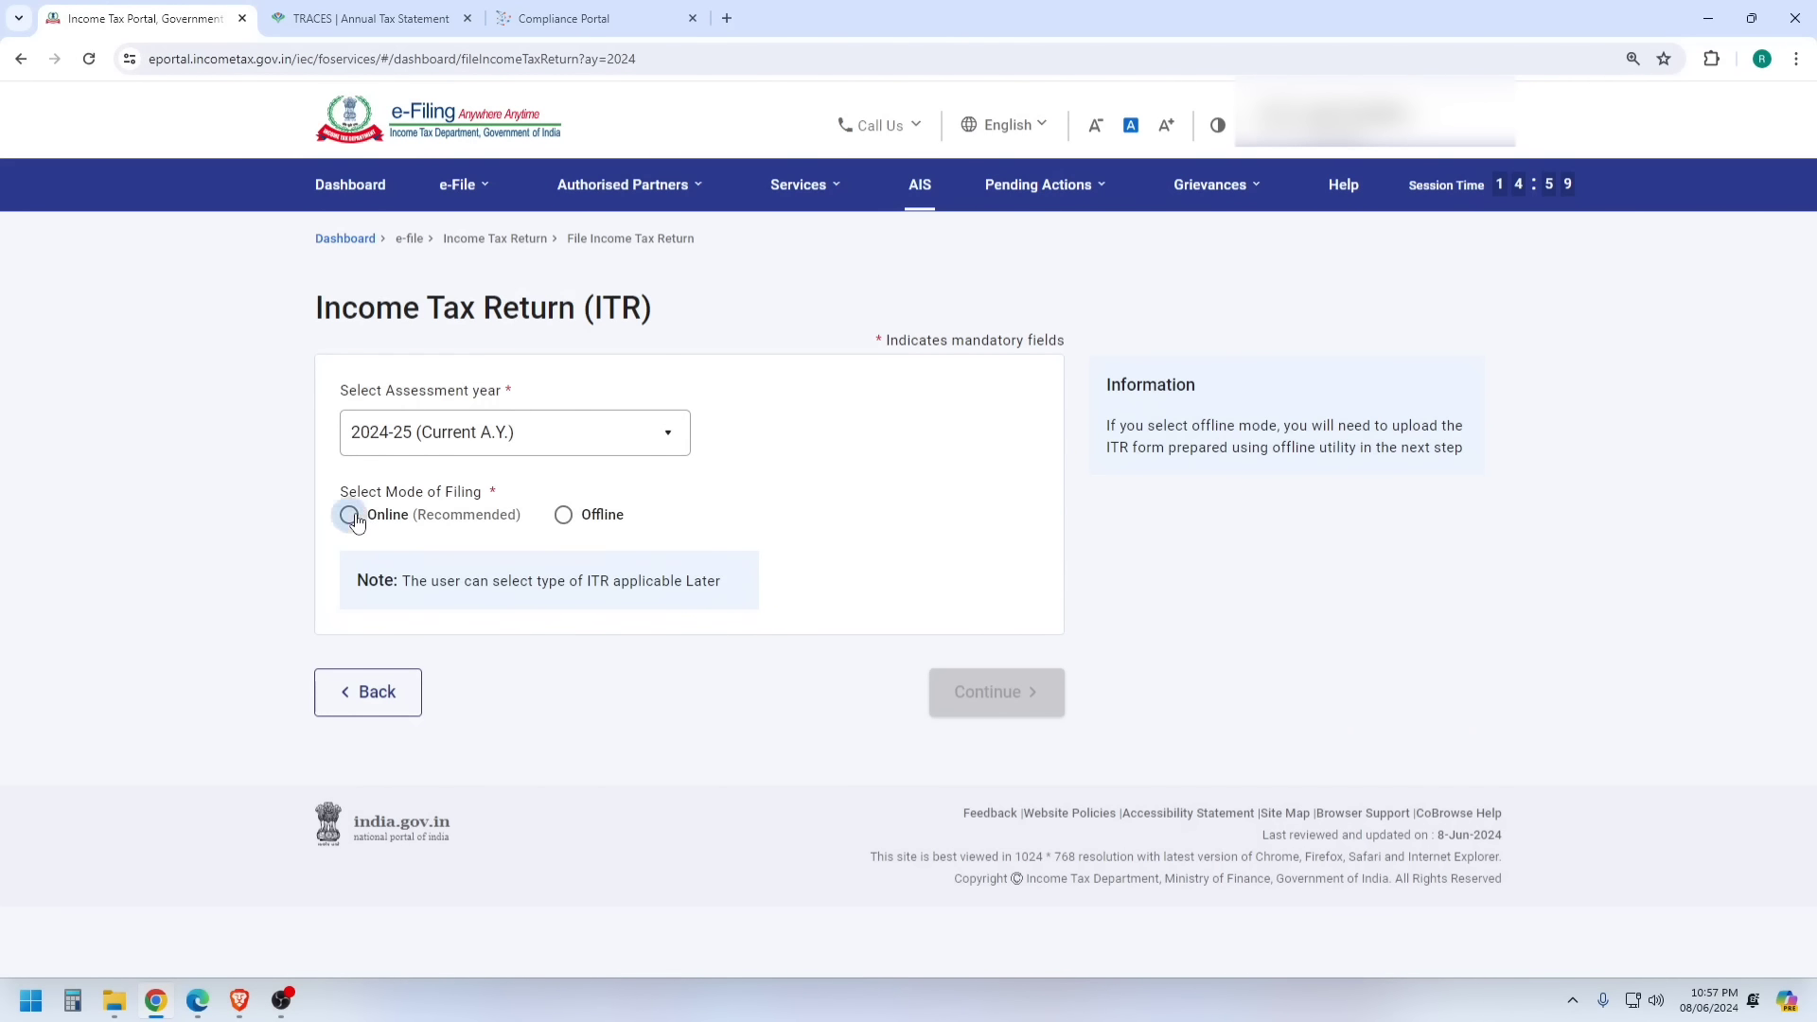
pyautogui.click(977, 669)
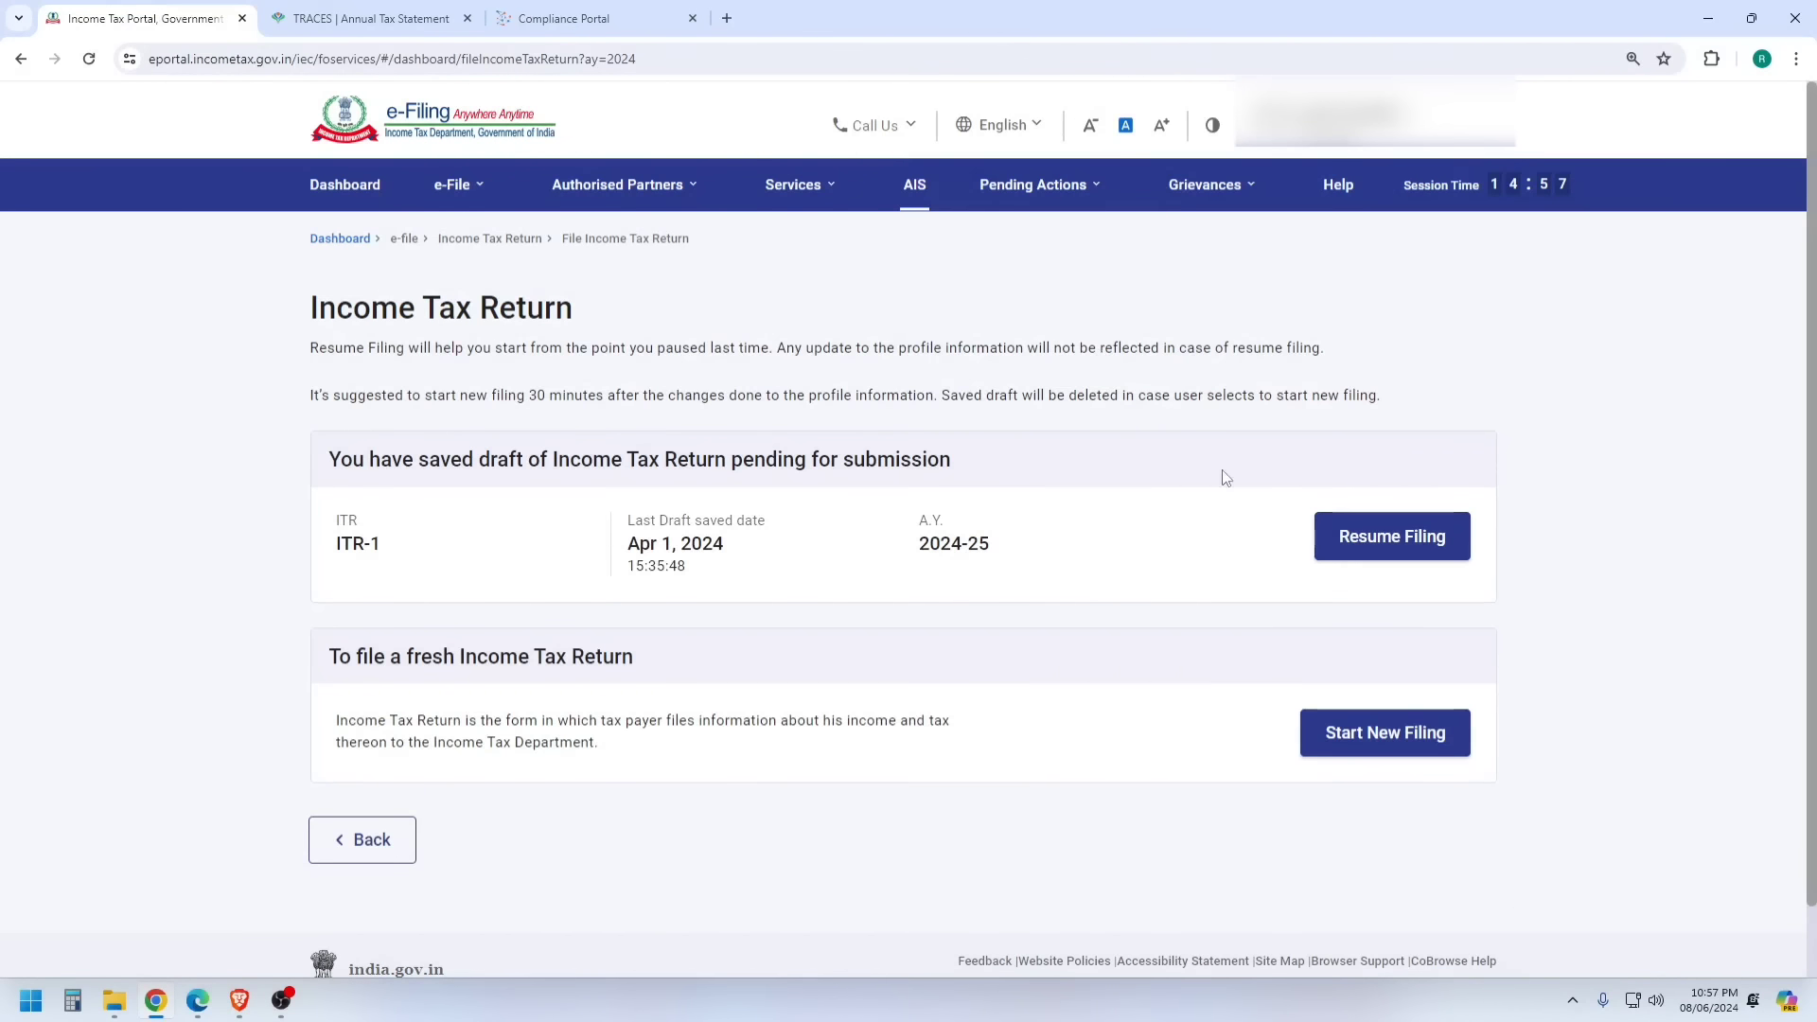
pyautogui.click(1377, 734)
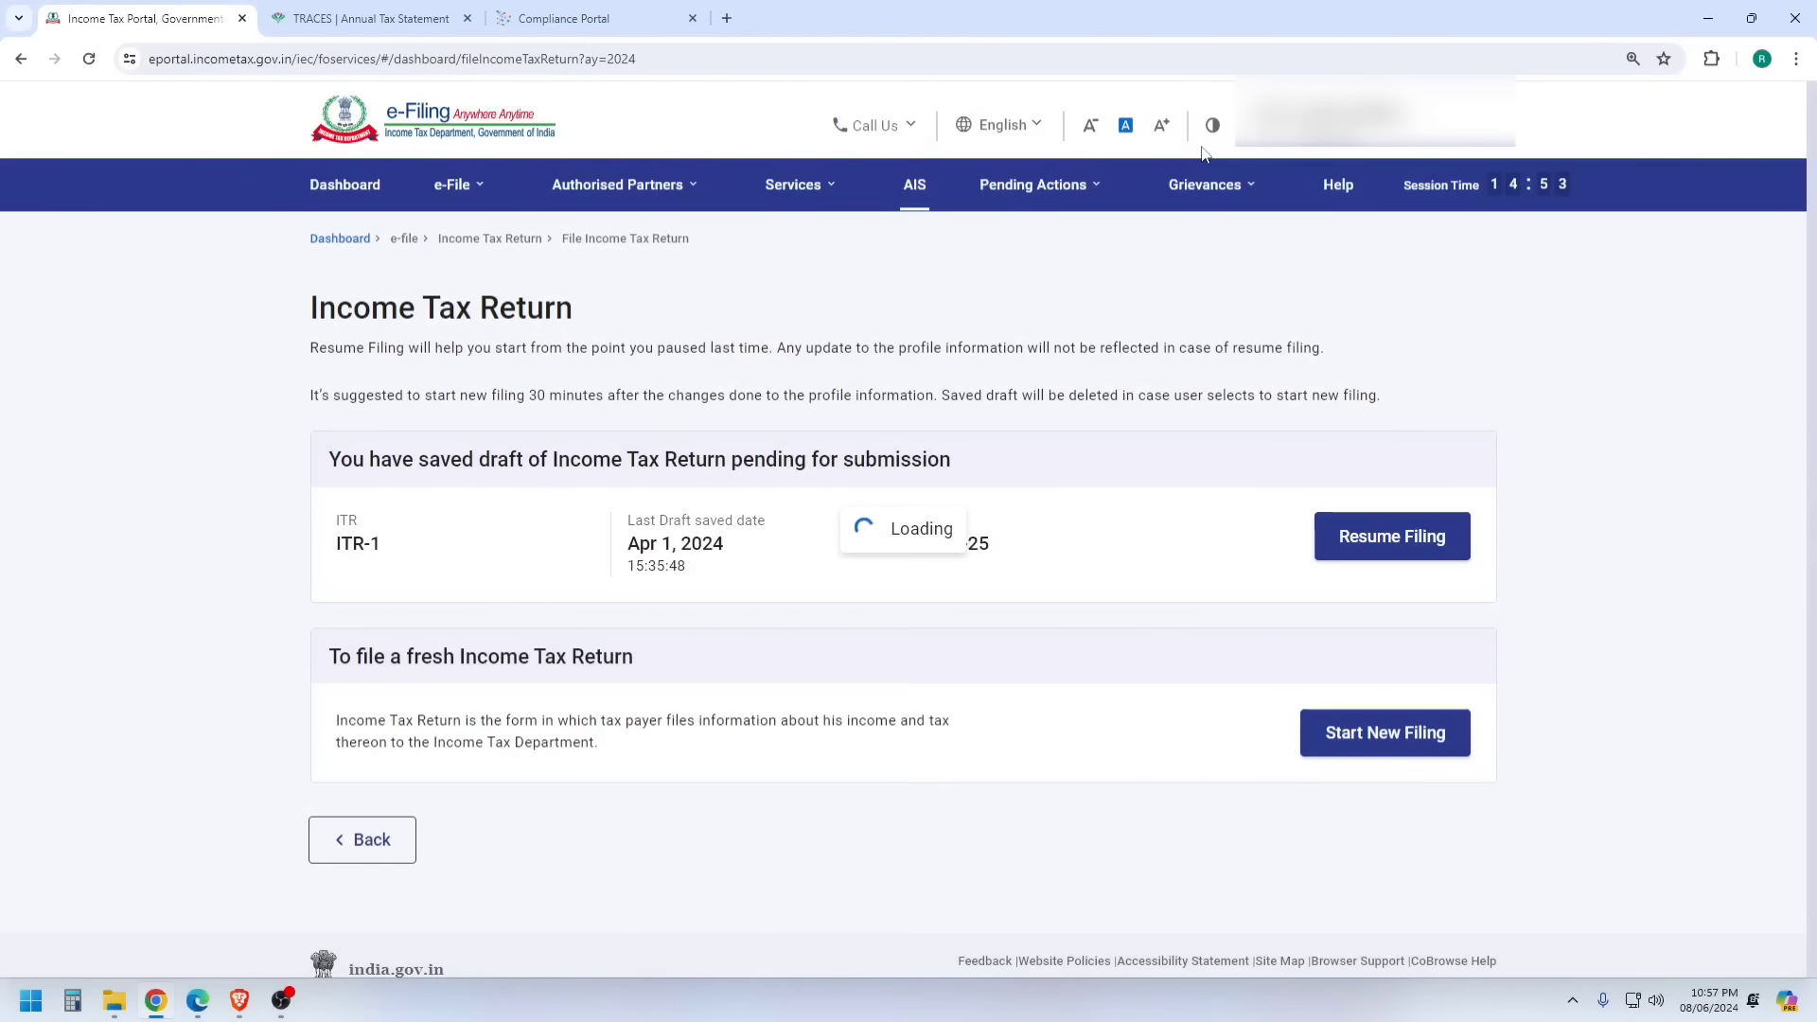
pyautogui.click(527, 497)
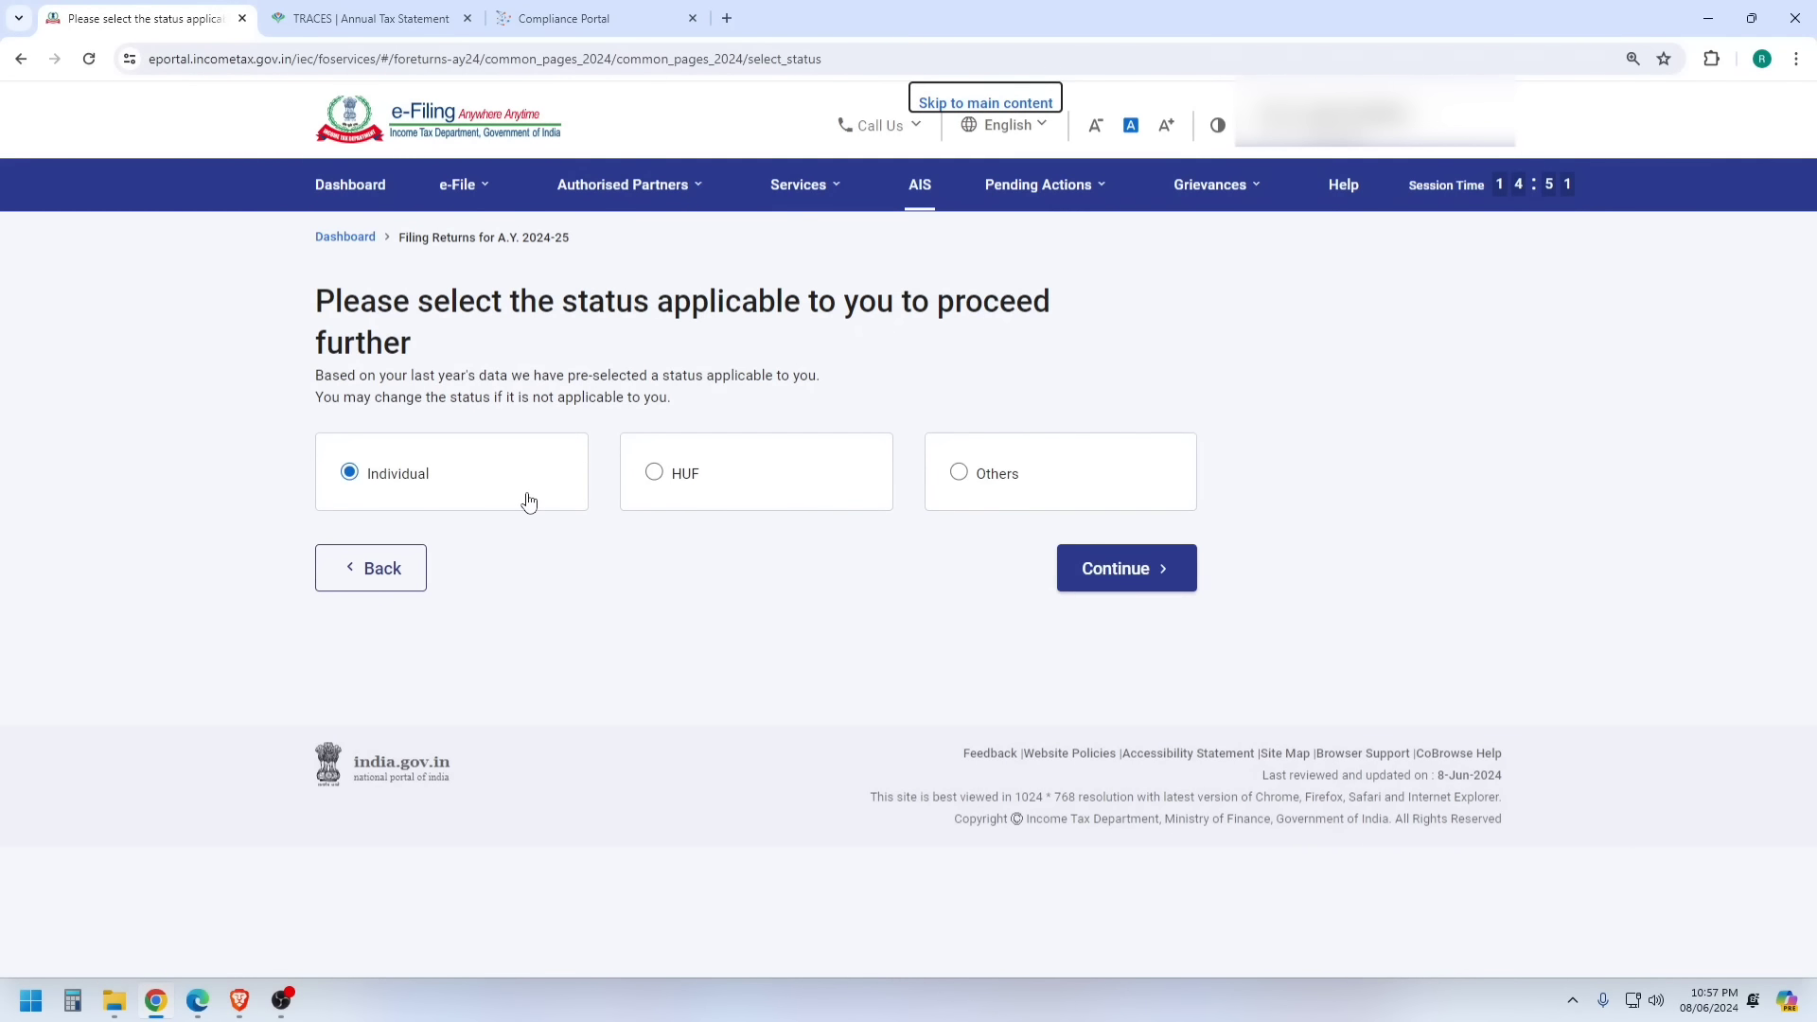
pyautogui.click(1101, 569)
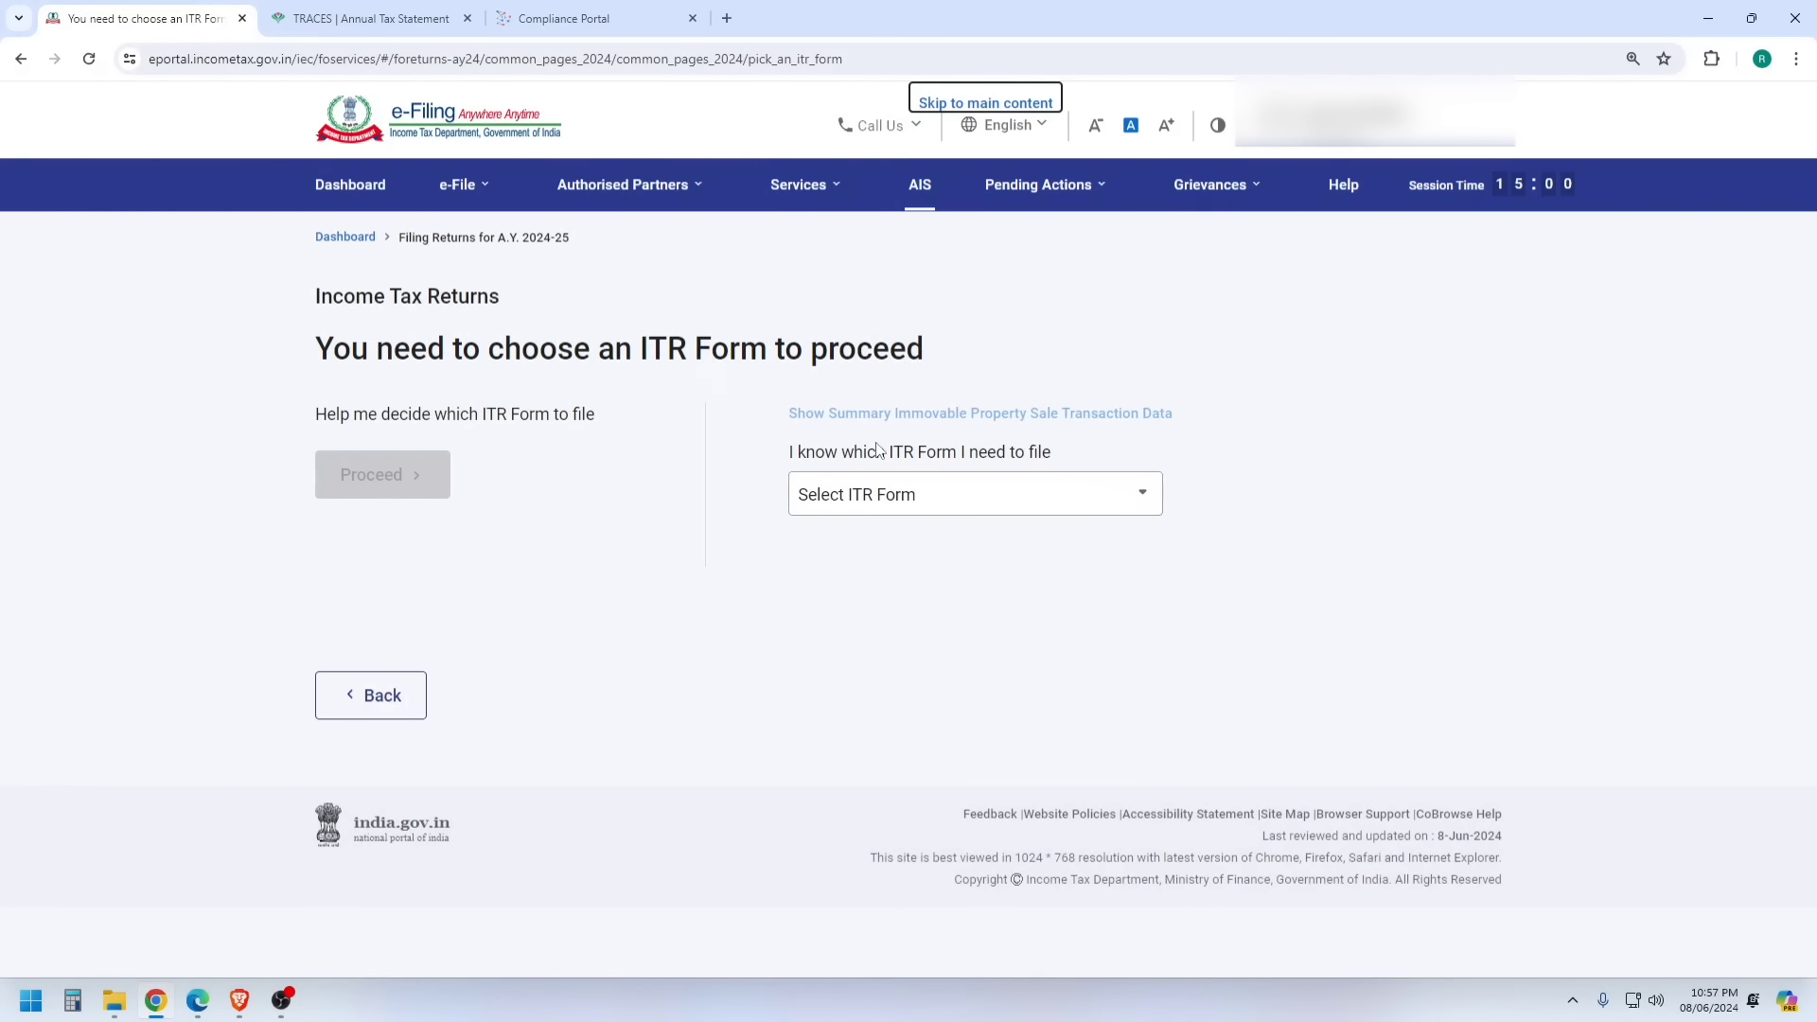
pyautogui.click(914, 499)
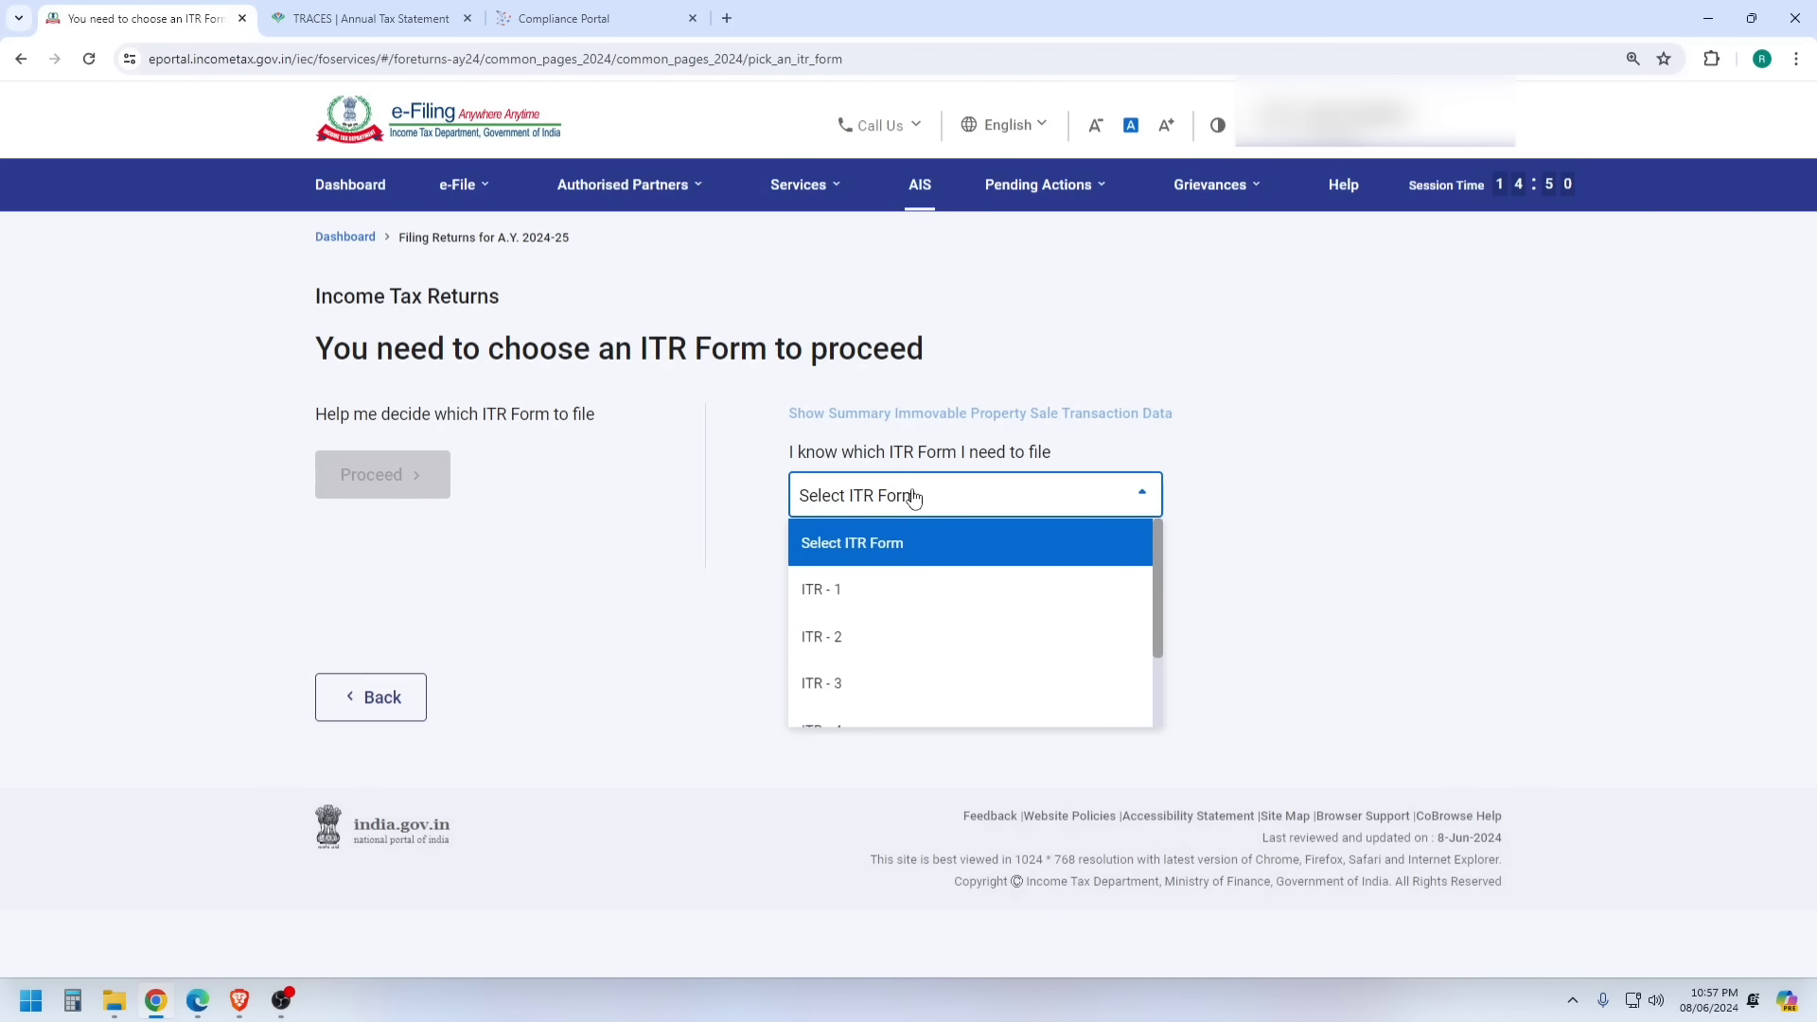
# - Proceed with ITR-1, get started, and answer the filing-reason question with Others
pyautogui.click(865, 588)
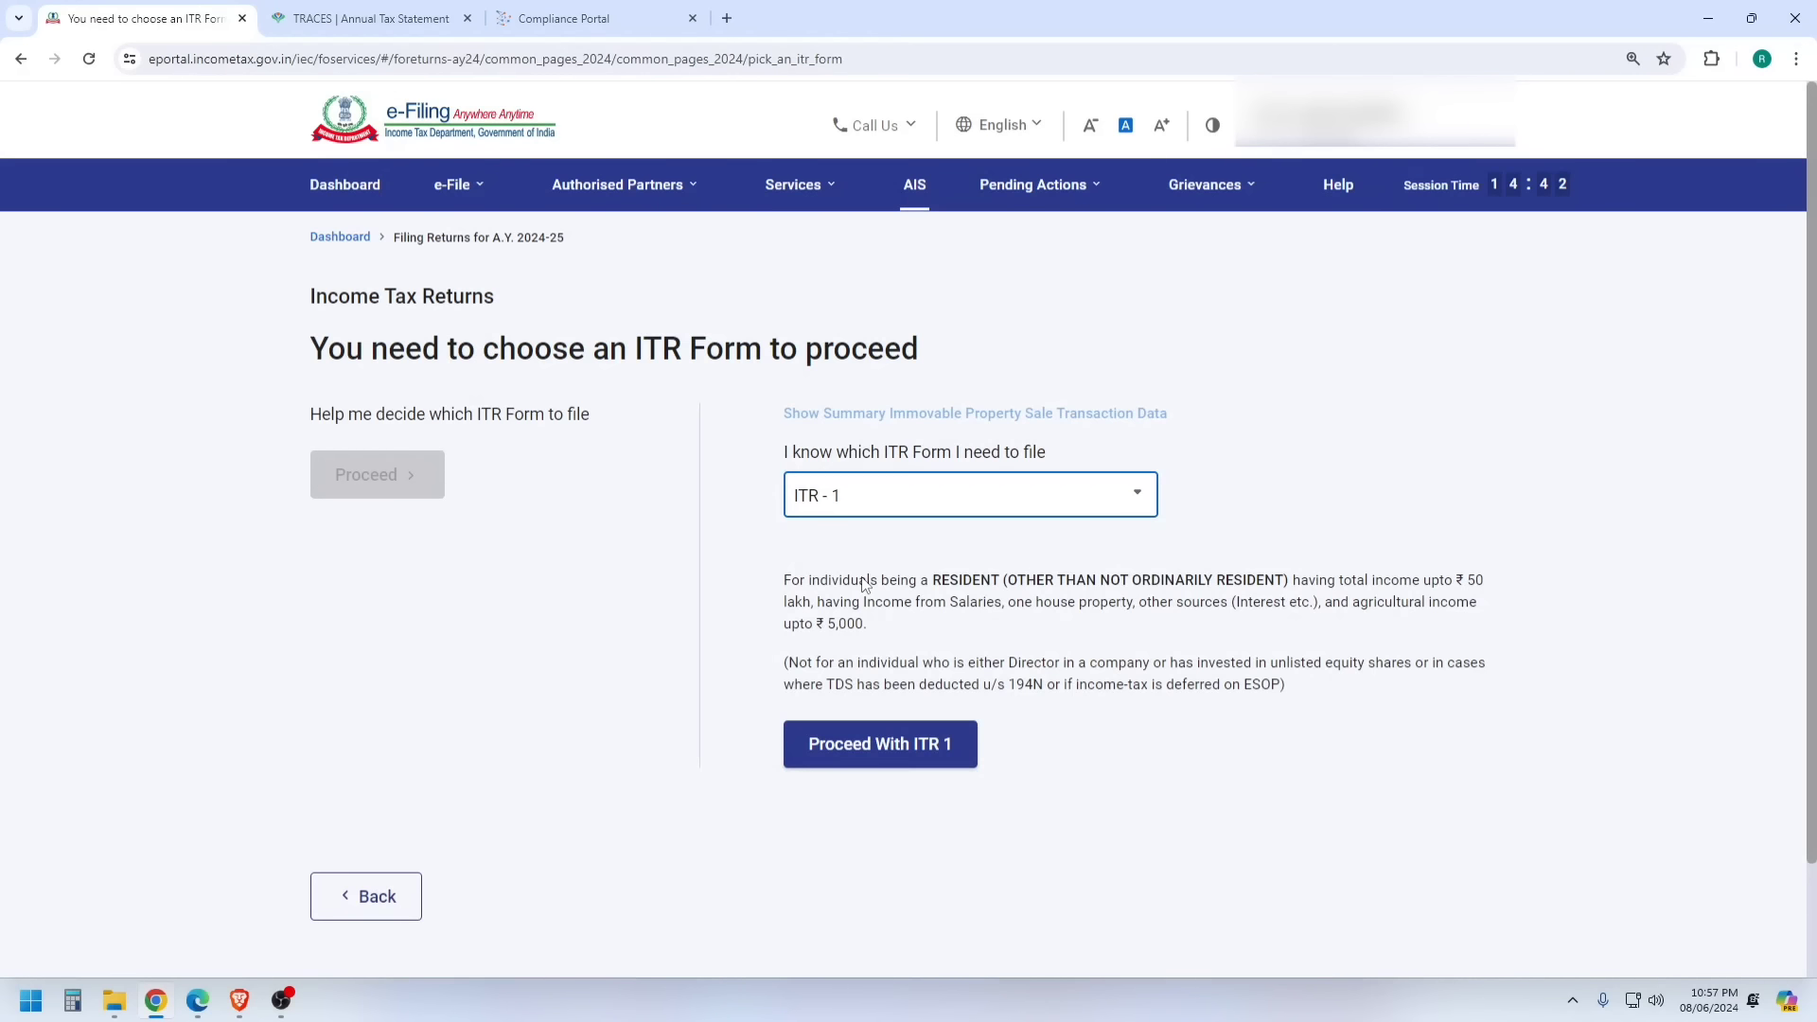
pyautogui.click(833, 752)
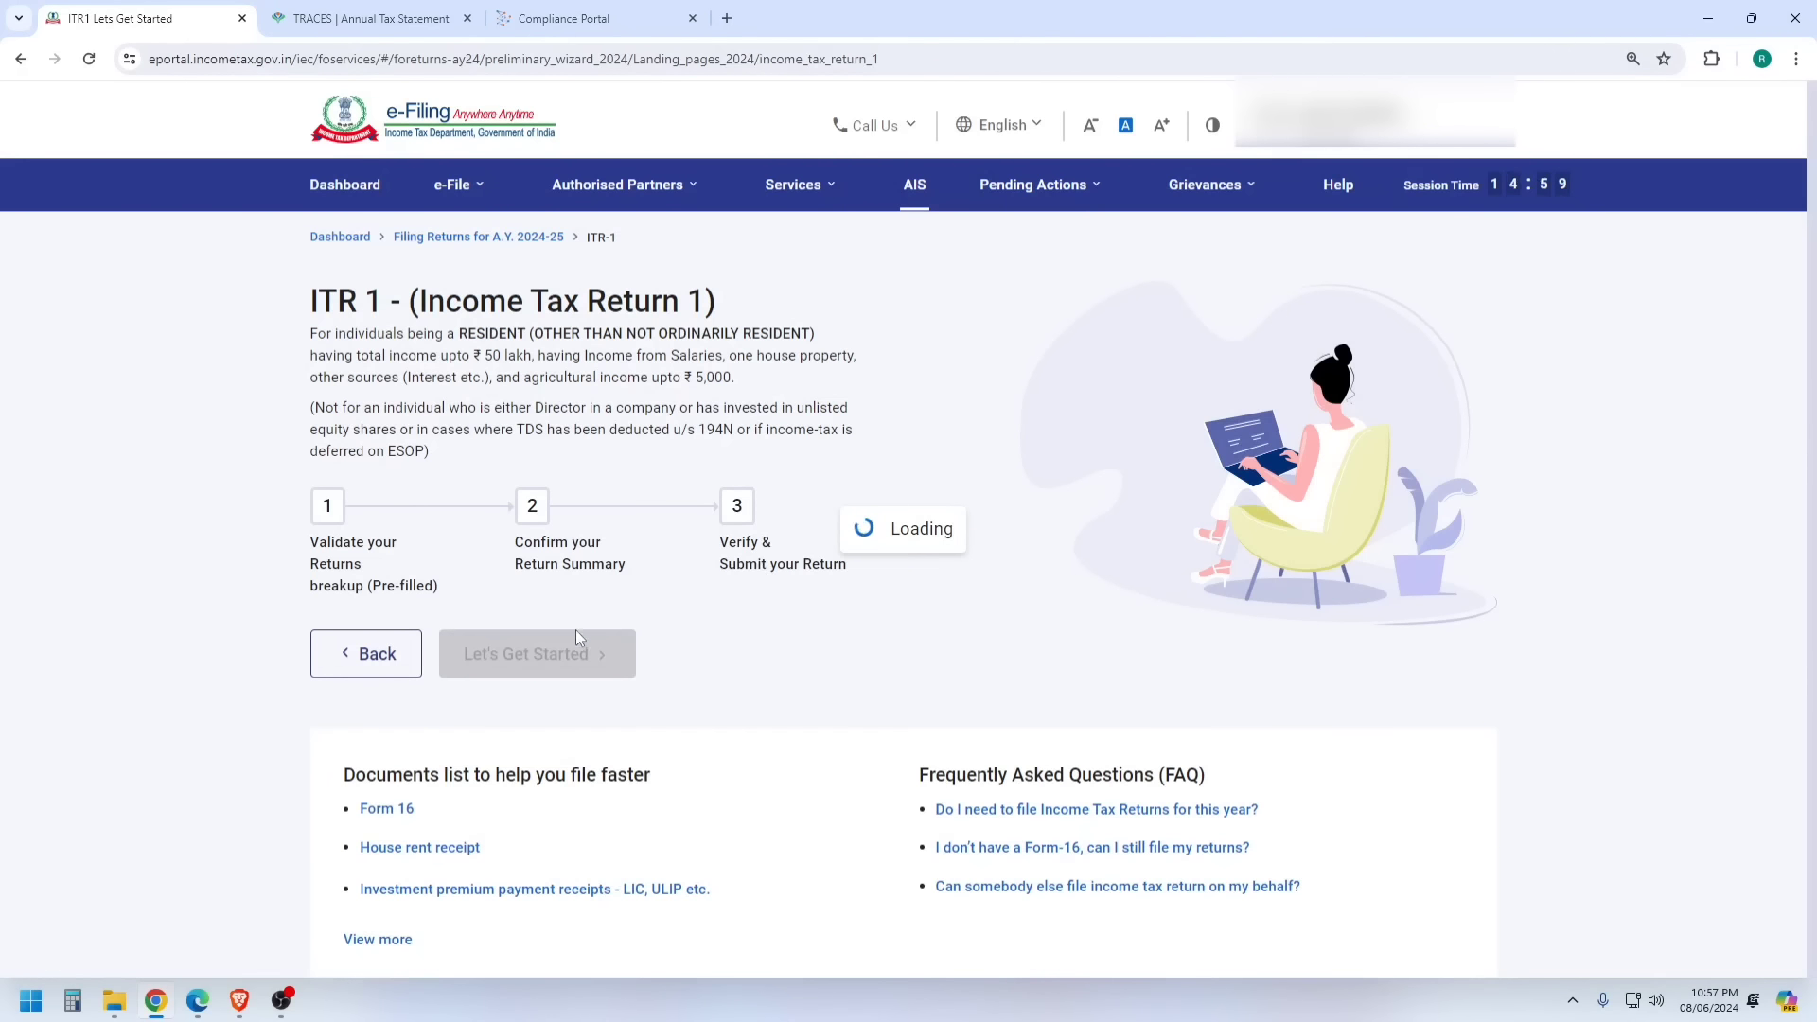
pyautogui.click(544, 663)
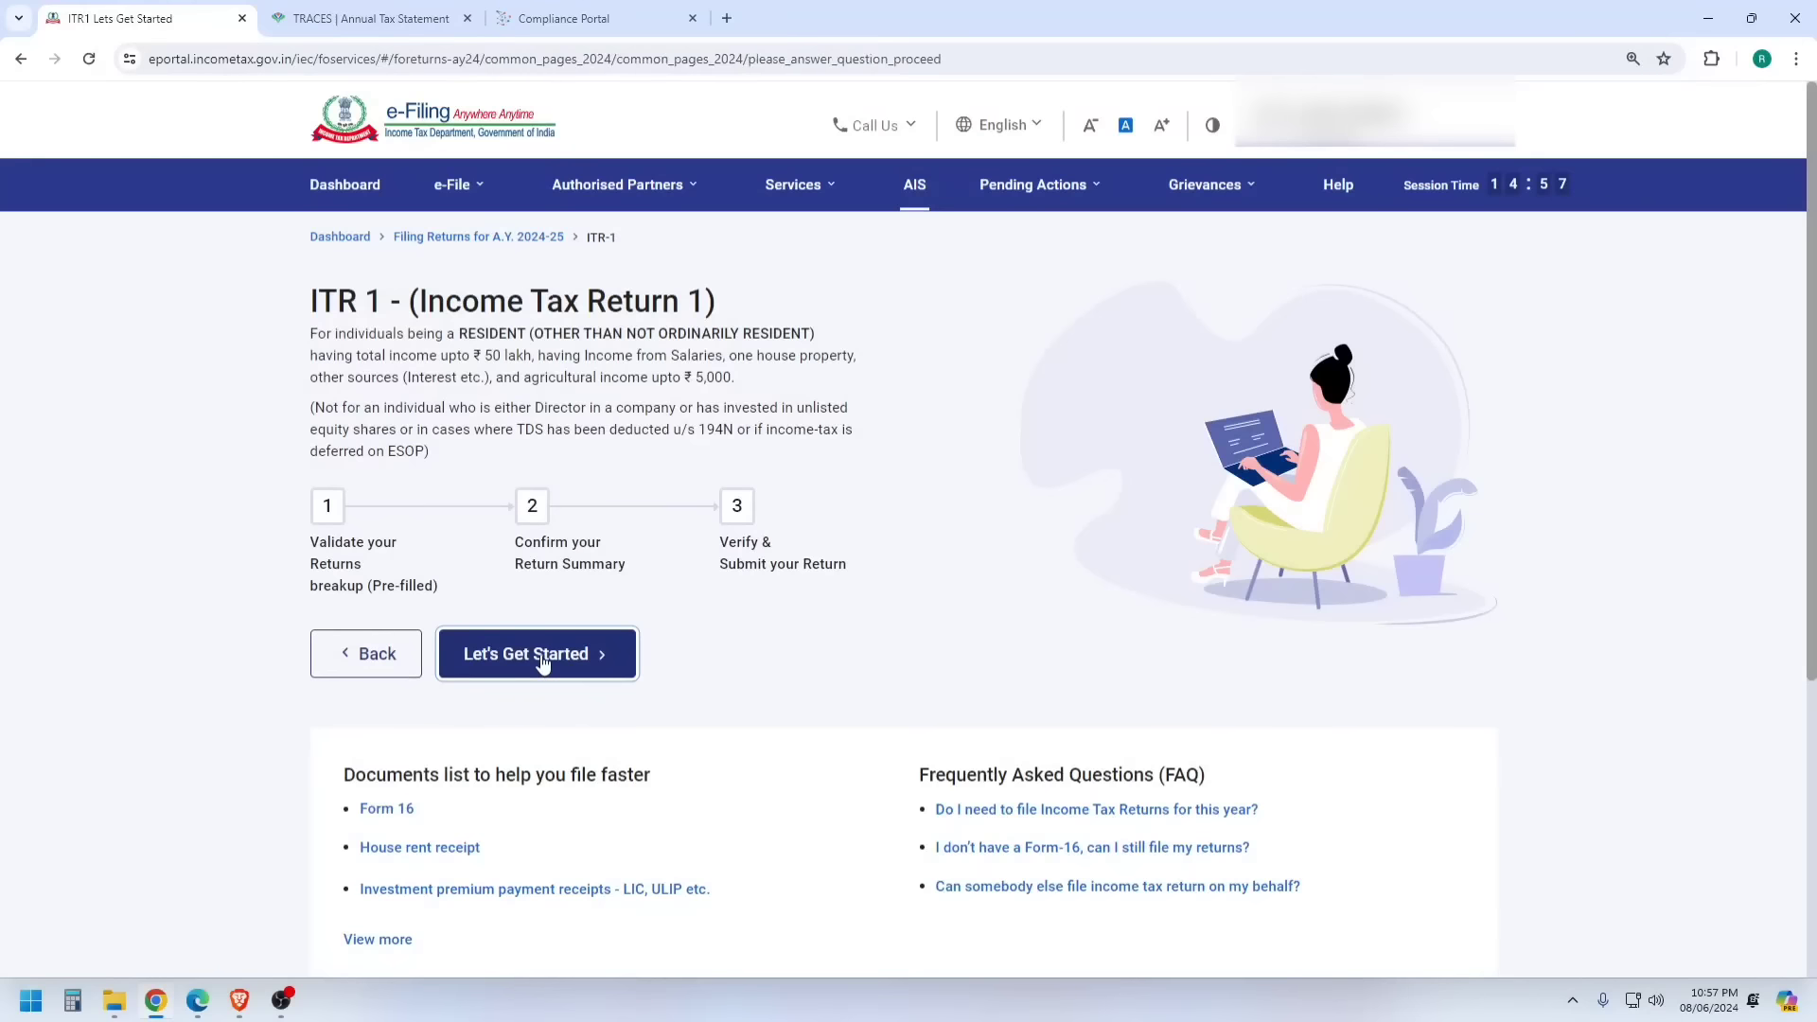
pyautogui.click(995, 207)
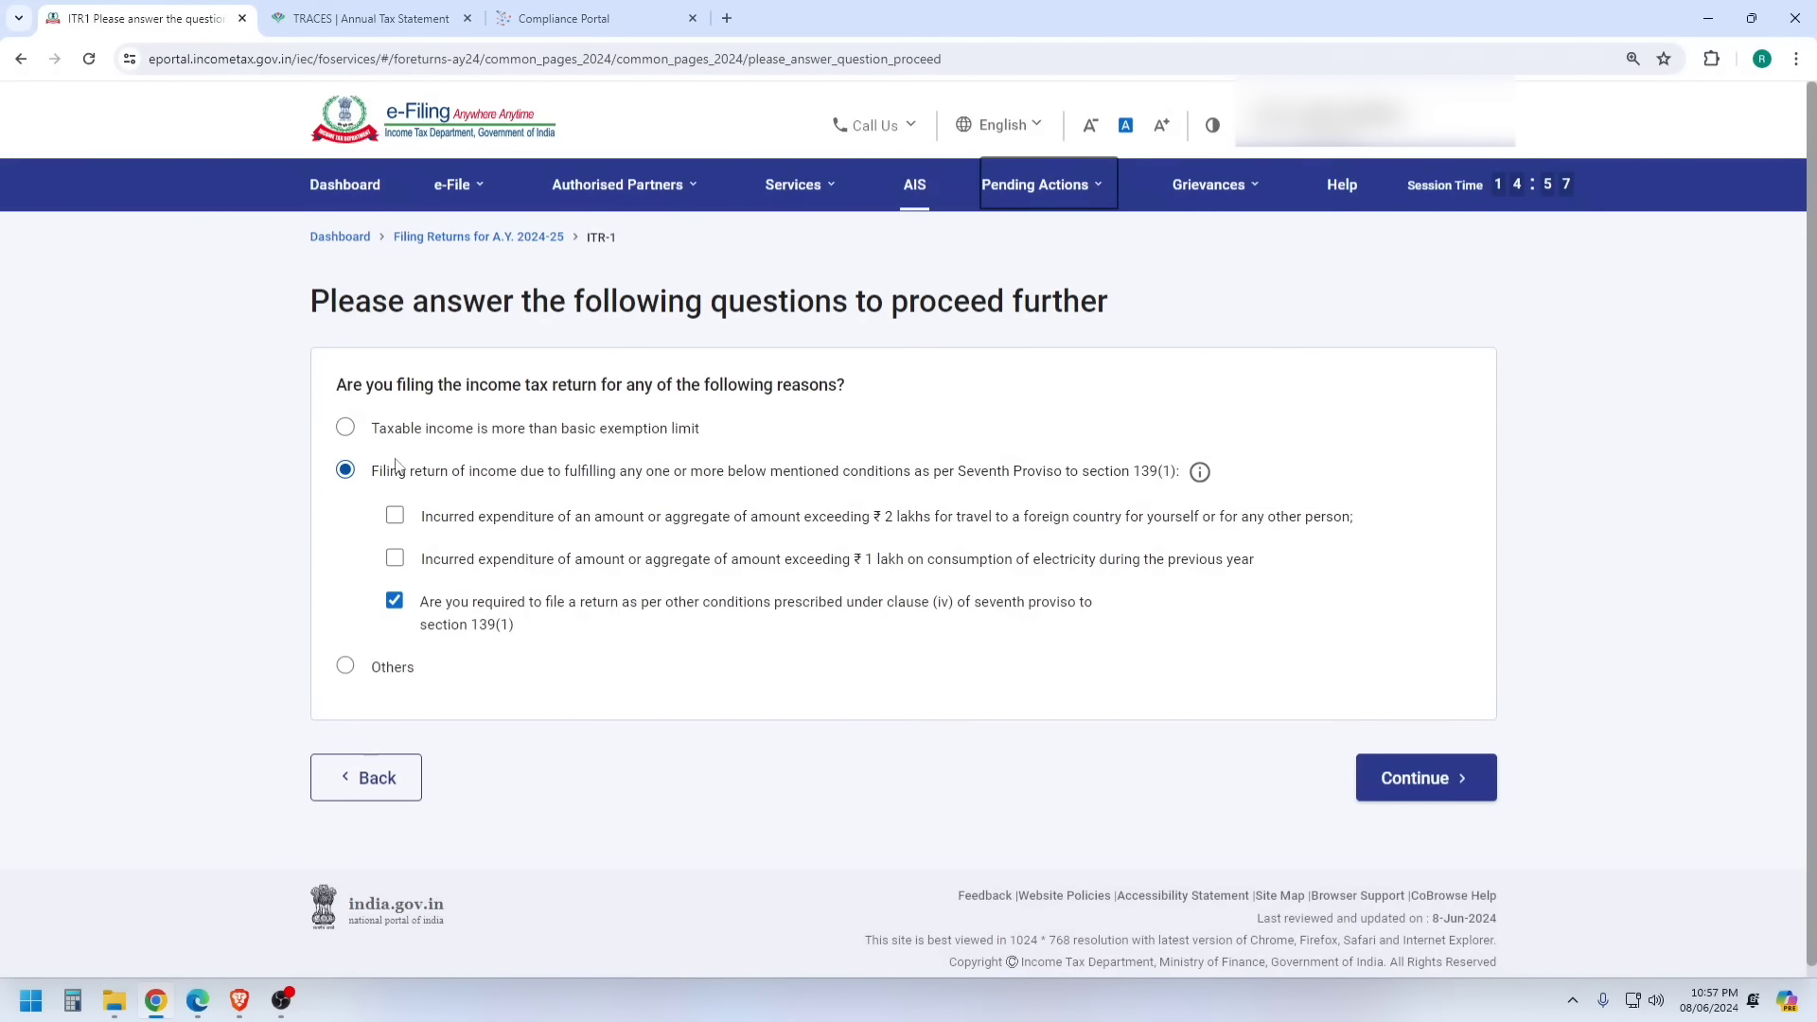
pyautogui.click(344, 430)
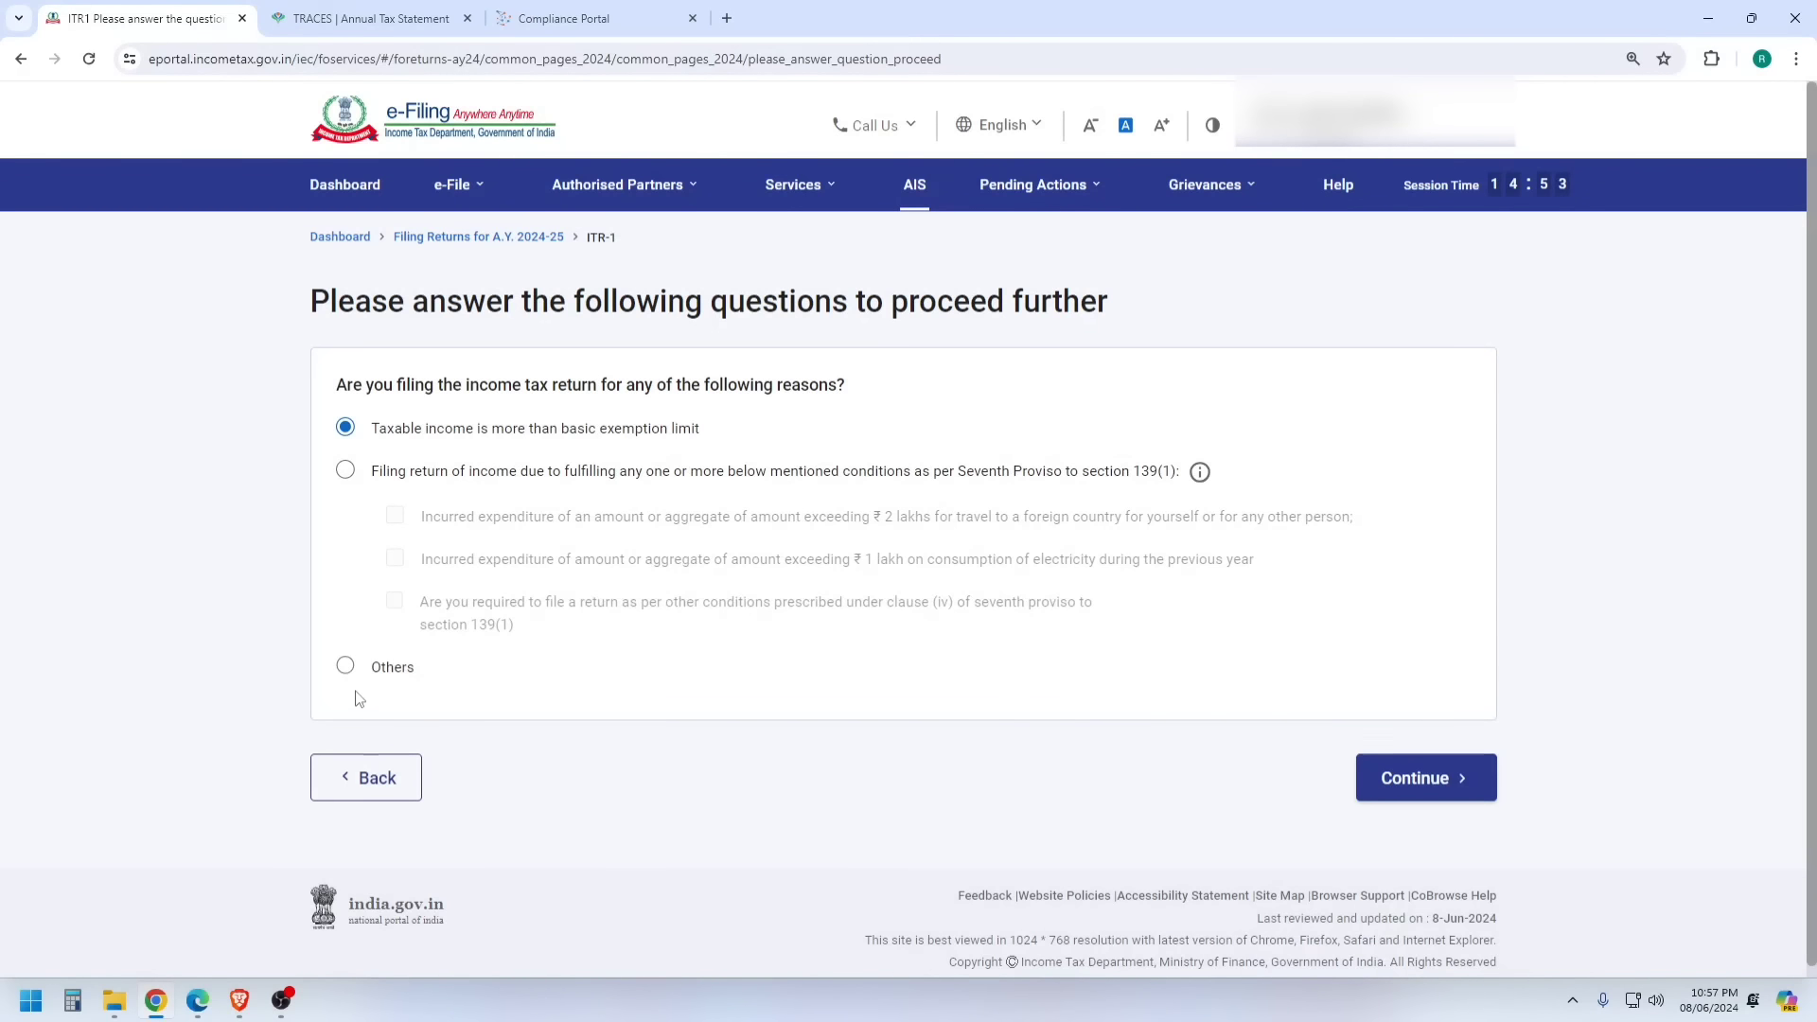
pyautogui.click(344, 665)
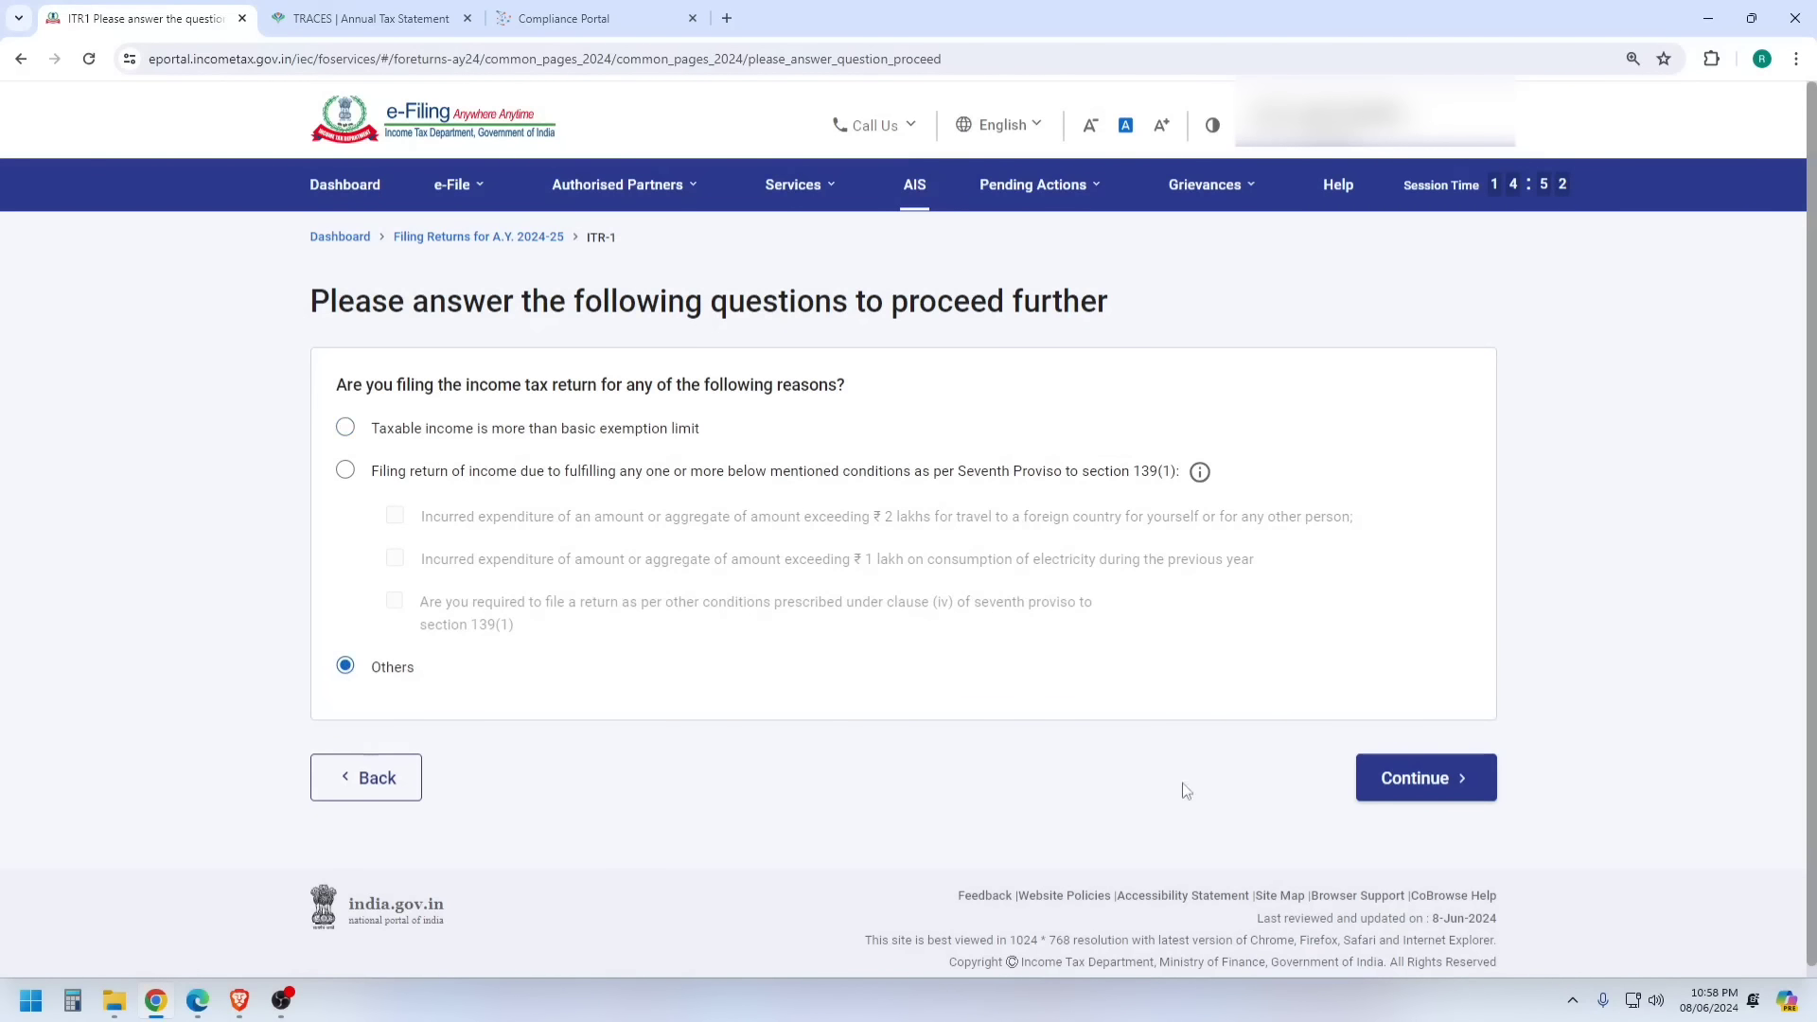
pyautogui.click(1418, 801)
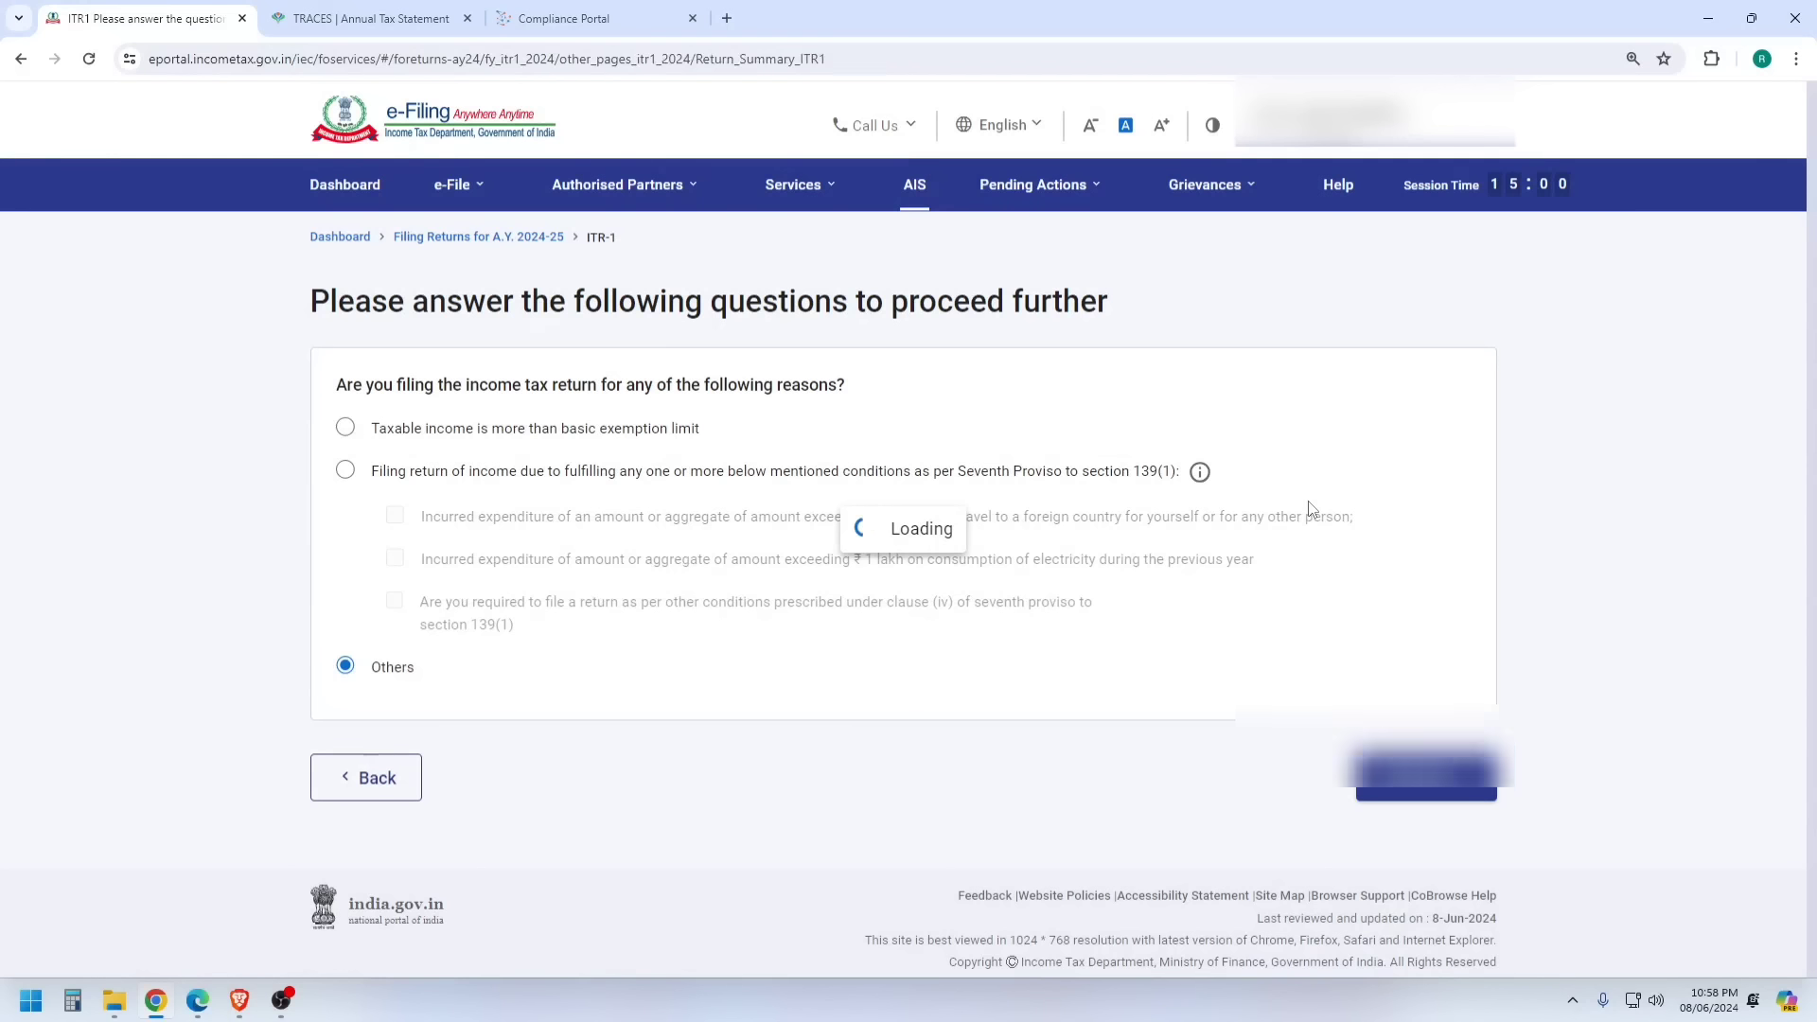
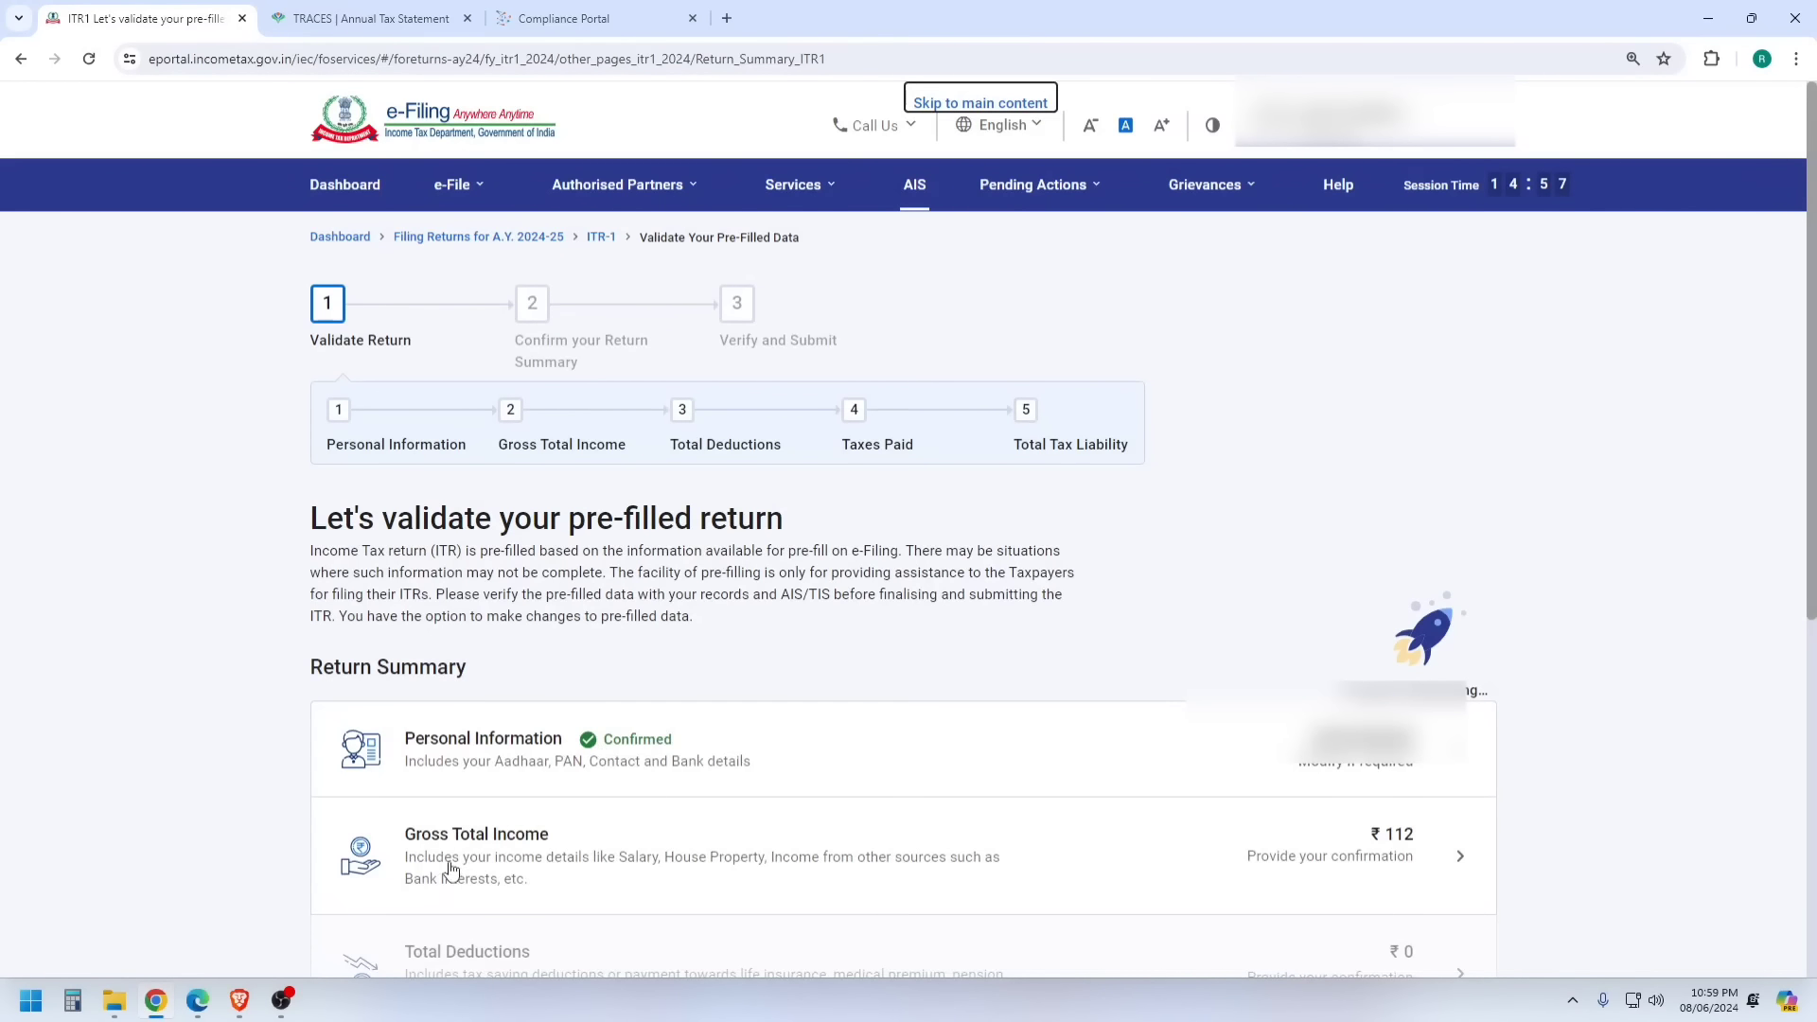
# - Open the Gross Total Income section and skip the salary exemption questions
pyautogui.click(512, 845)
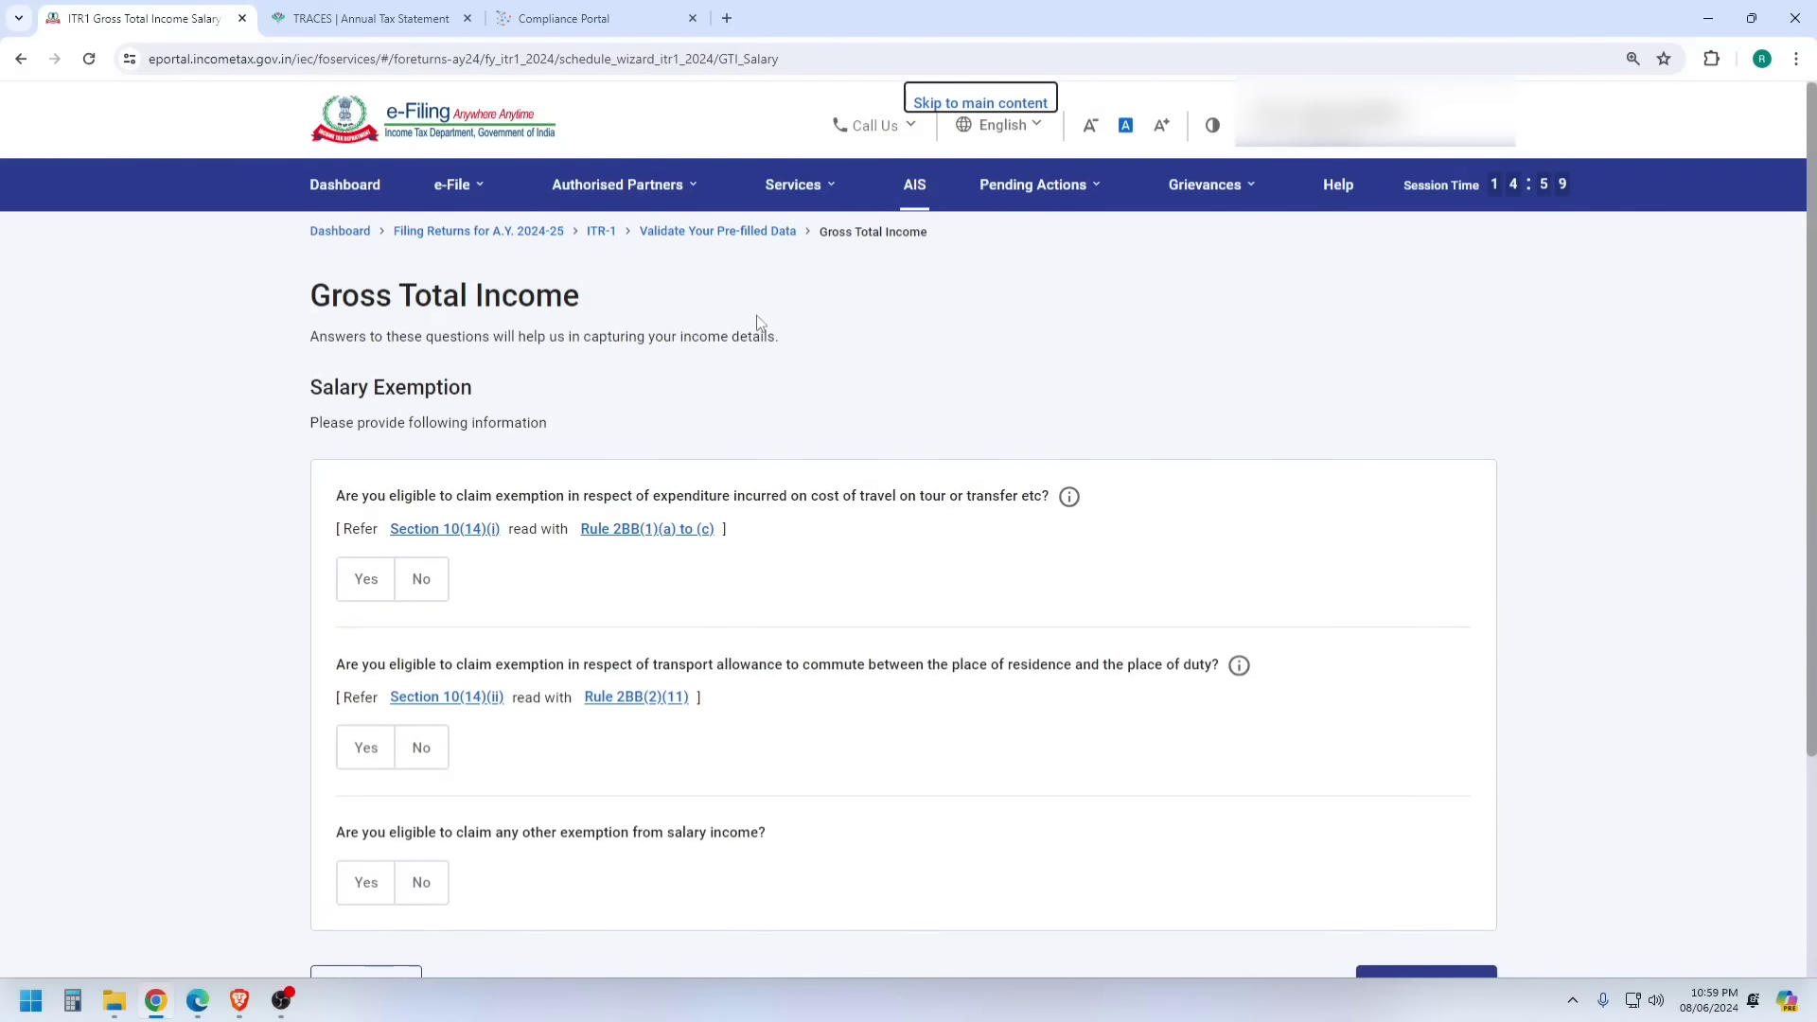
pyautogui.scroll(-3, 755, 333)
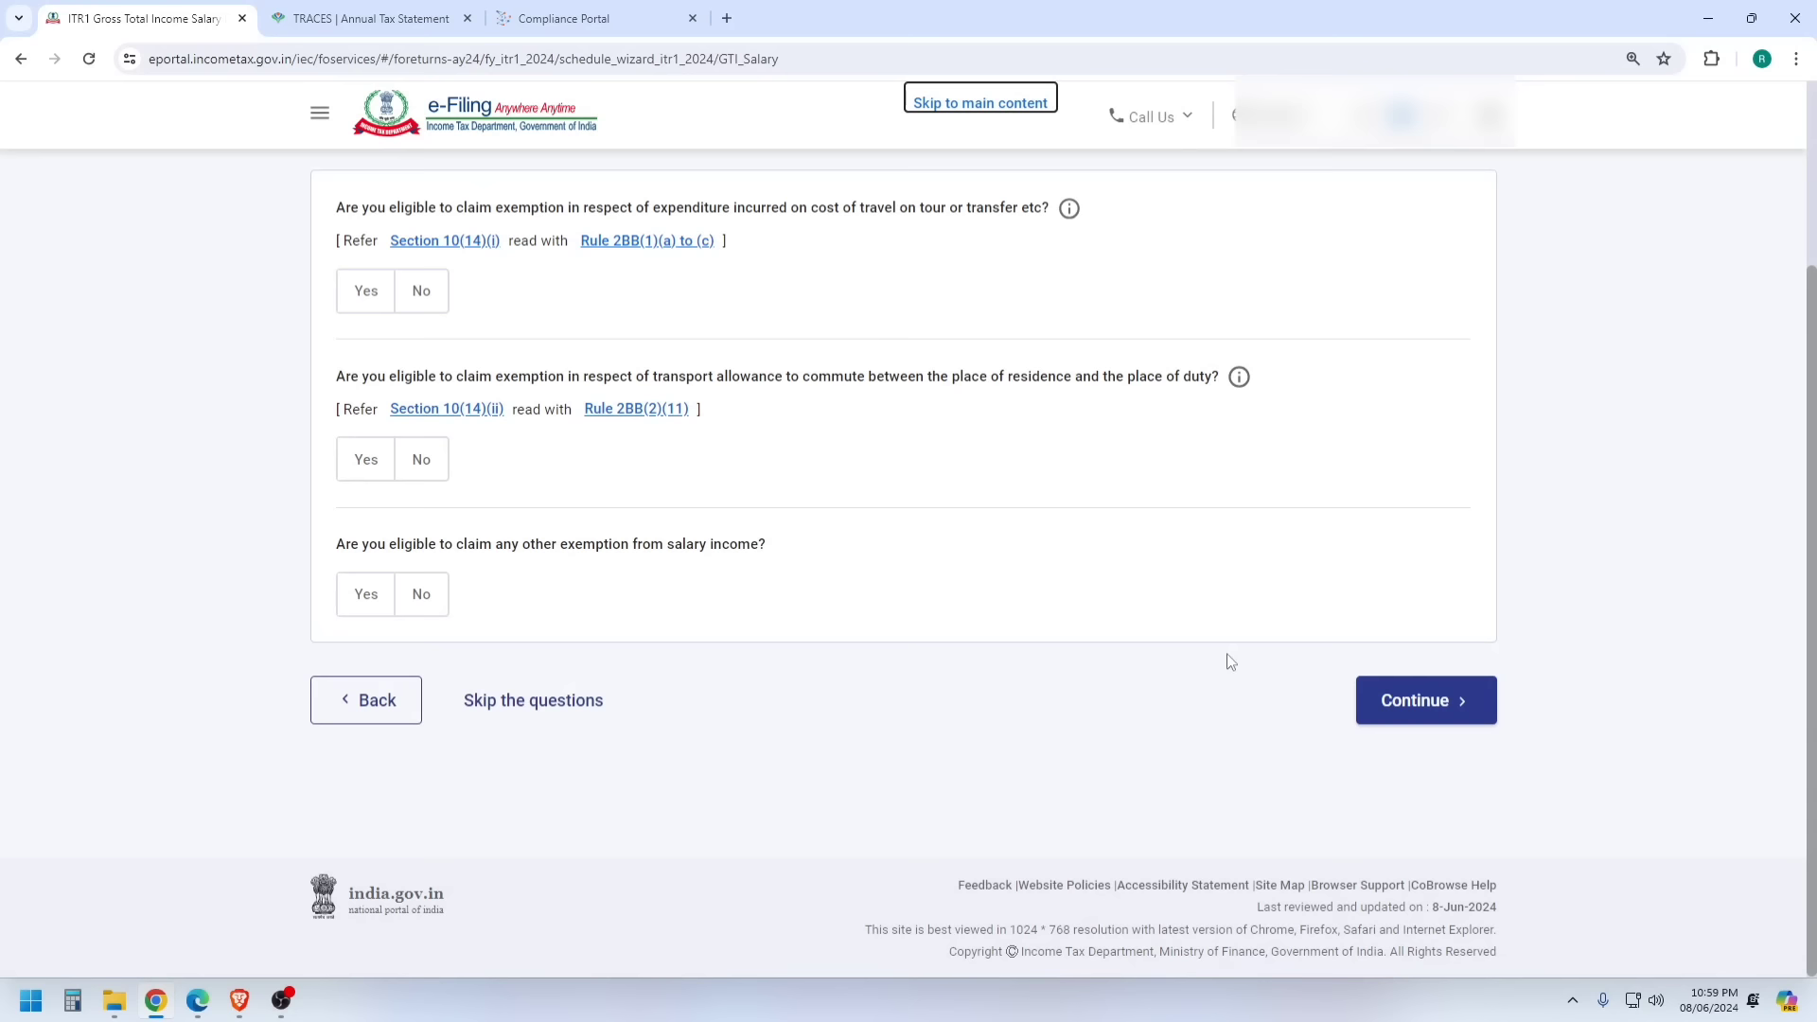
pyautogui.click(559, 708)
pyautogui.click(1129, 627)
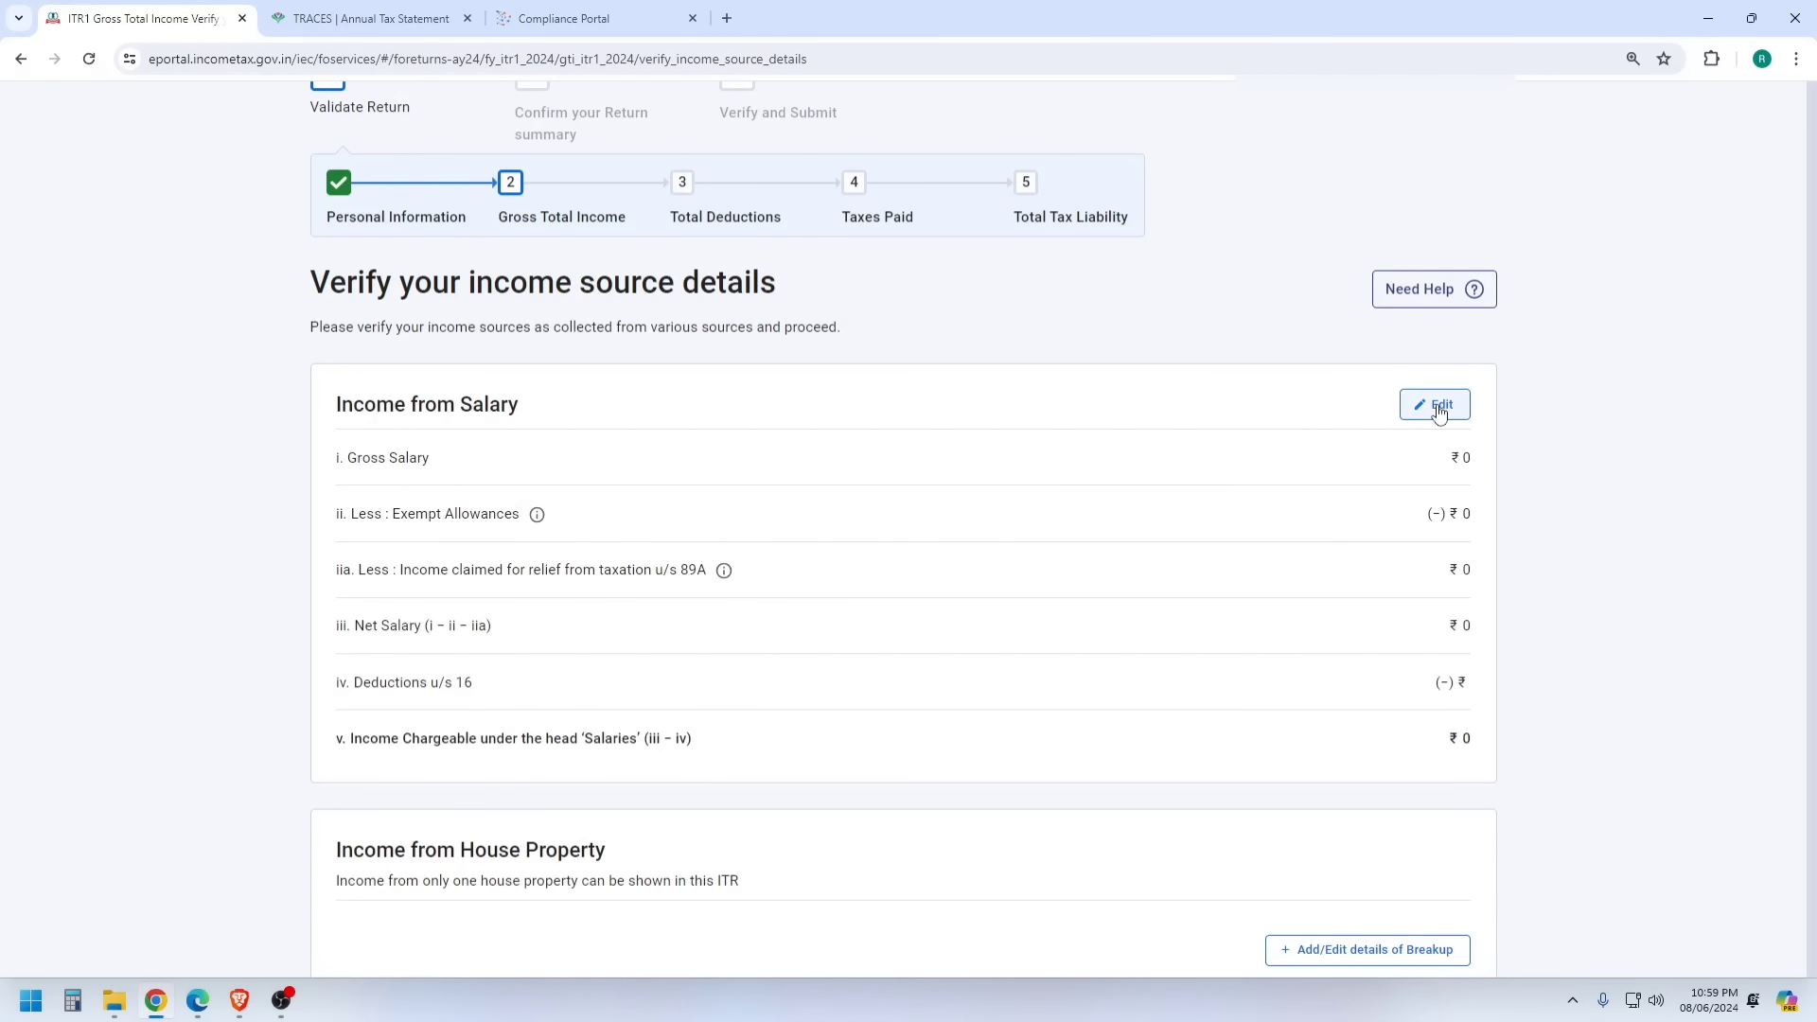
# - Enter ₹2,00,000 as Salary 17(1) and save, leaving ₹1,50,000 chargeable
pyautogui.click(1435, 632)
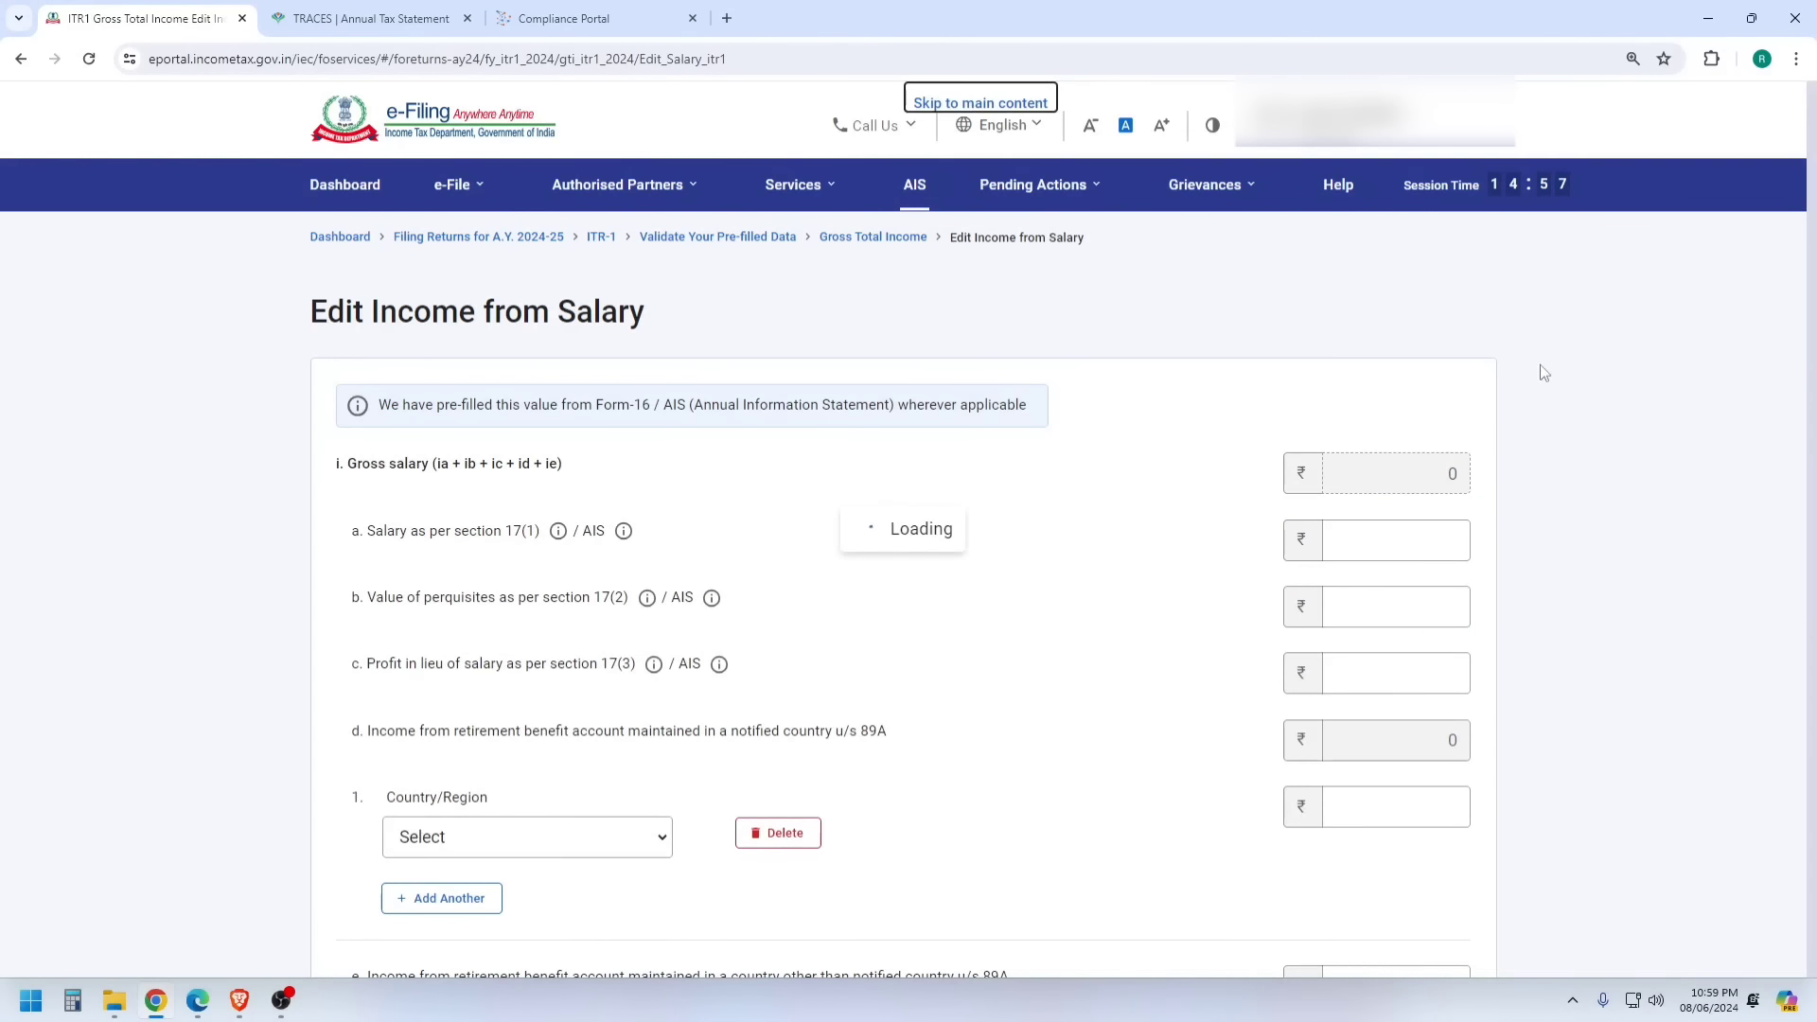
pyautogui.click(1394, 492)
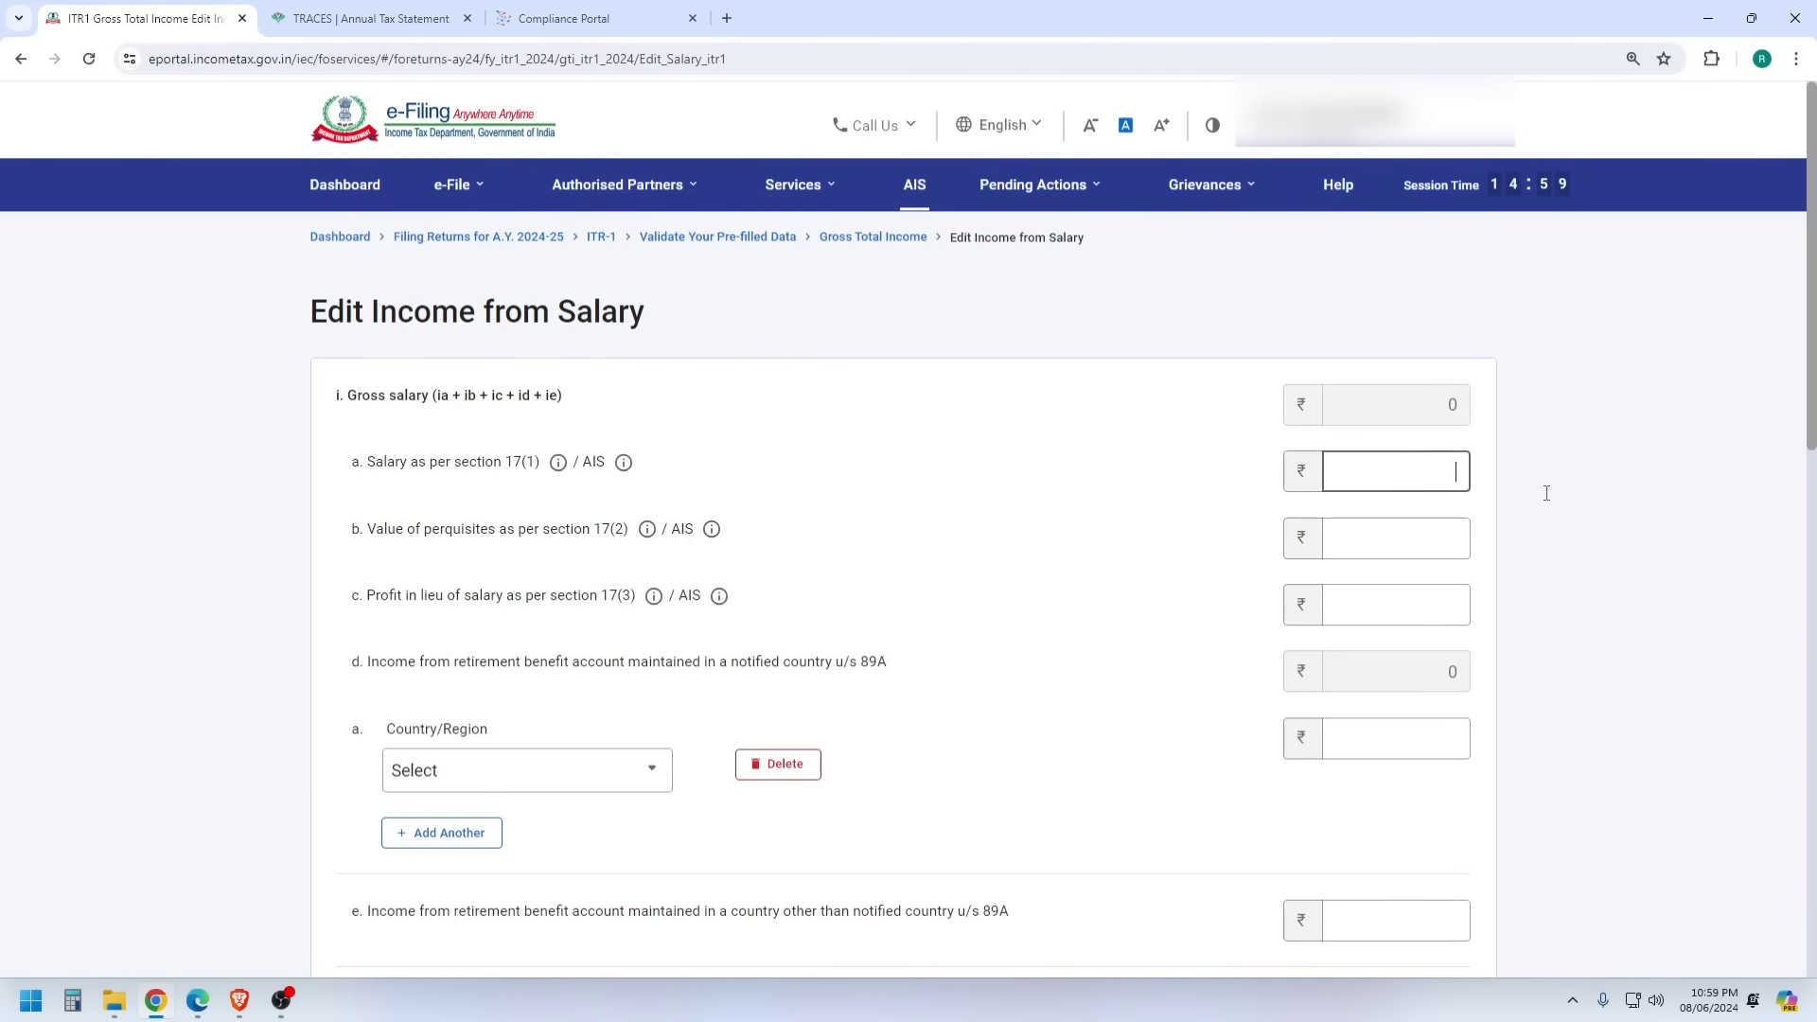
pyautogui.write('2,00,0')
pyautogui.write('00000')
pyautogui.click(1235, 255)
pyautogui.scroll(-1, 1255, 412)
pyautogui.scroll(-9, 1254, 412)
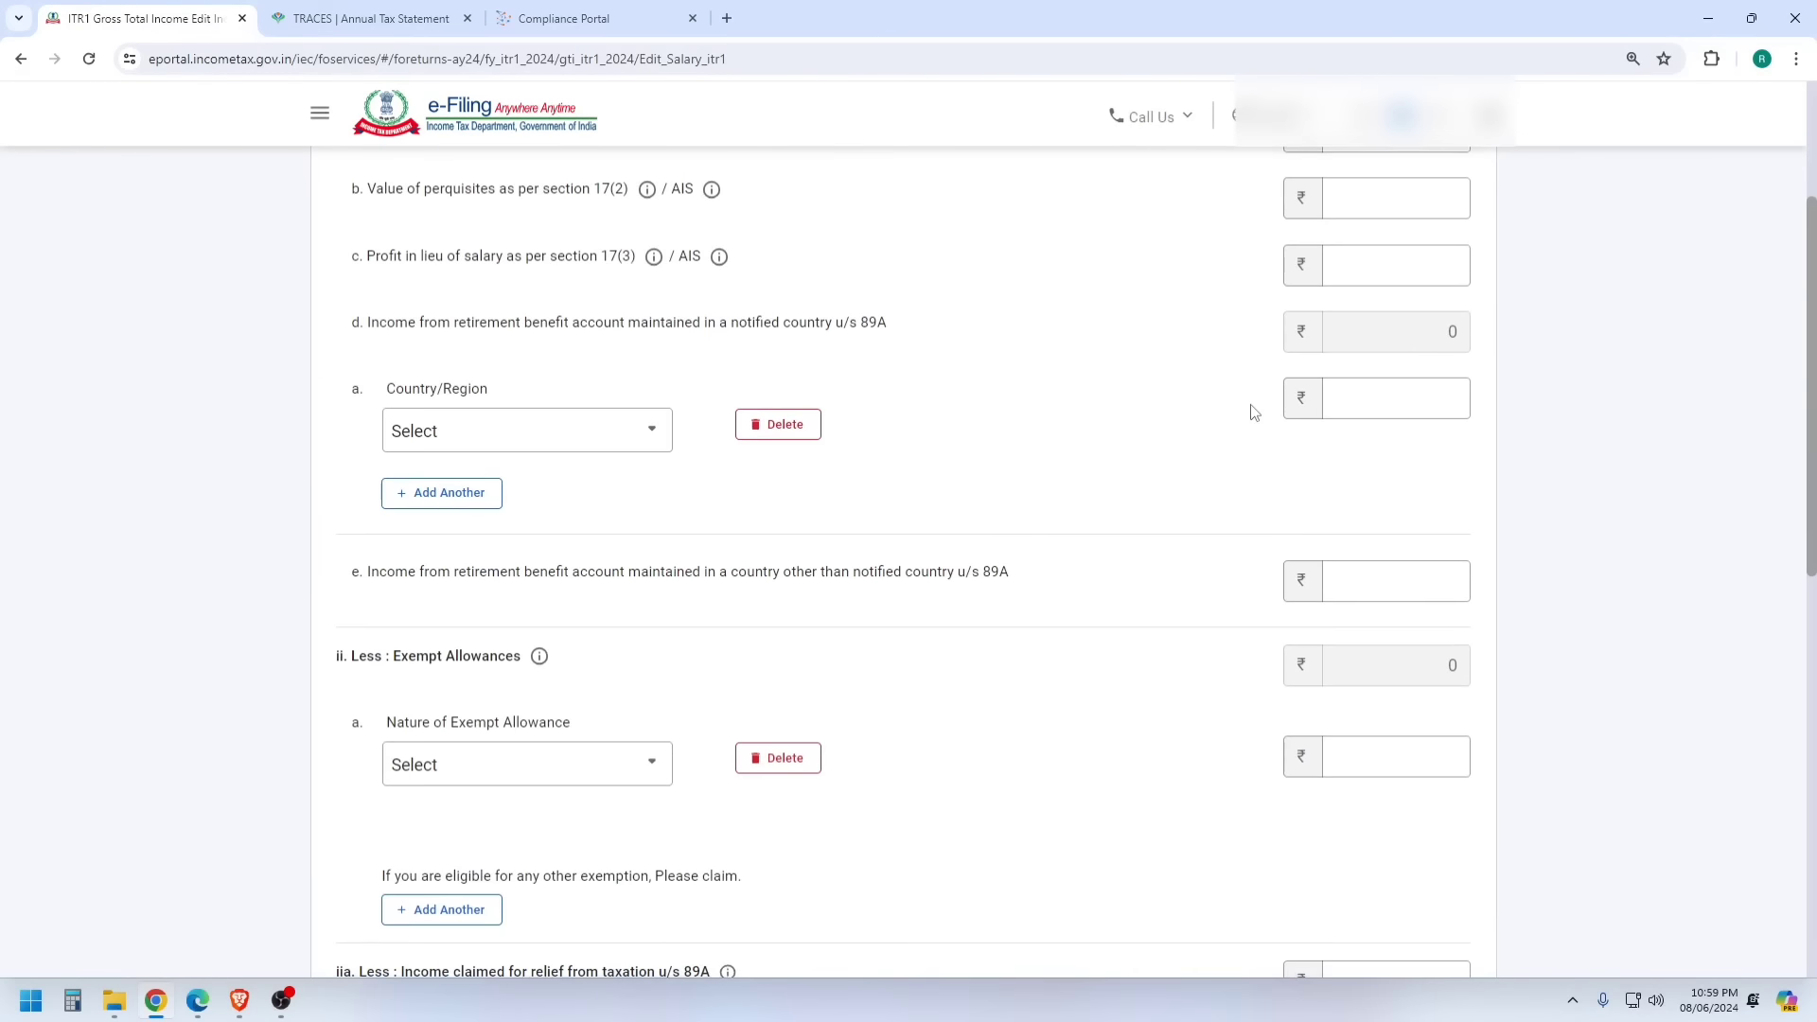
pyautogui.moveTo(1405, 542); pyautogui.dragTo(1463, 547)
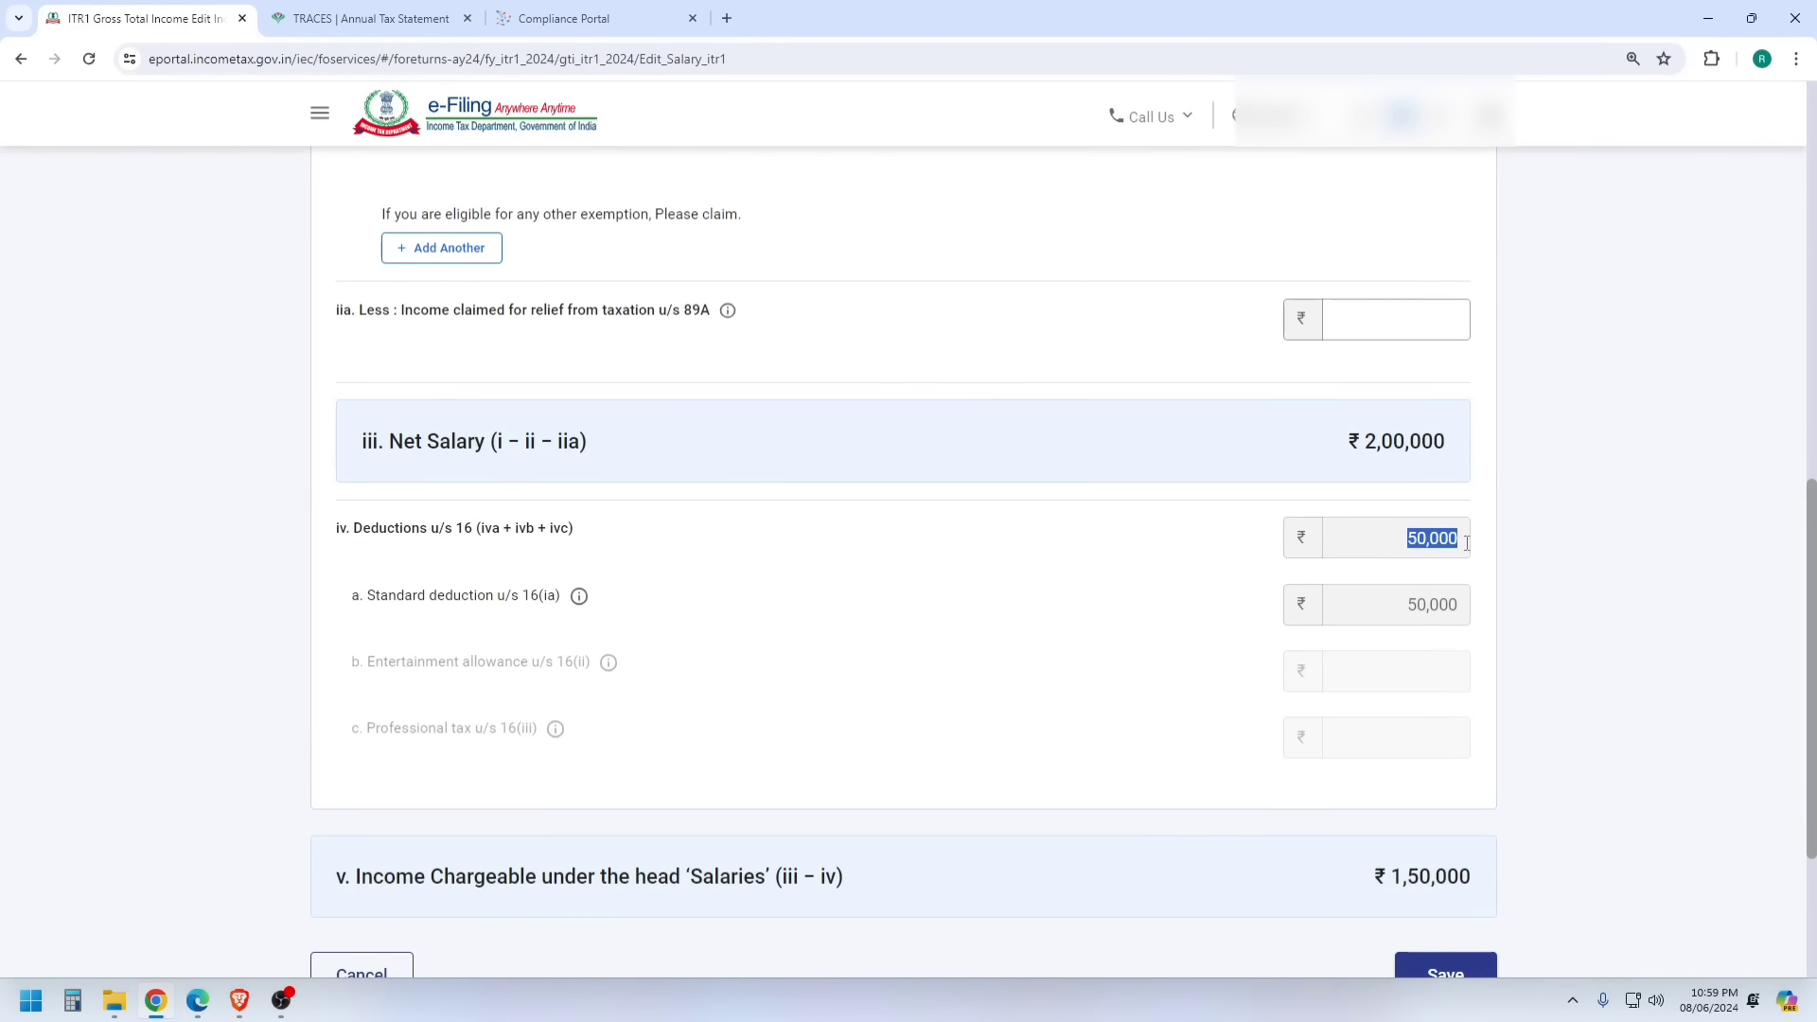
pyautogui.scroll(-3, 1463, 554)
pyautogui.click(1476, 706)
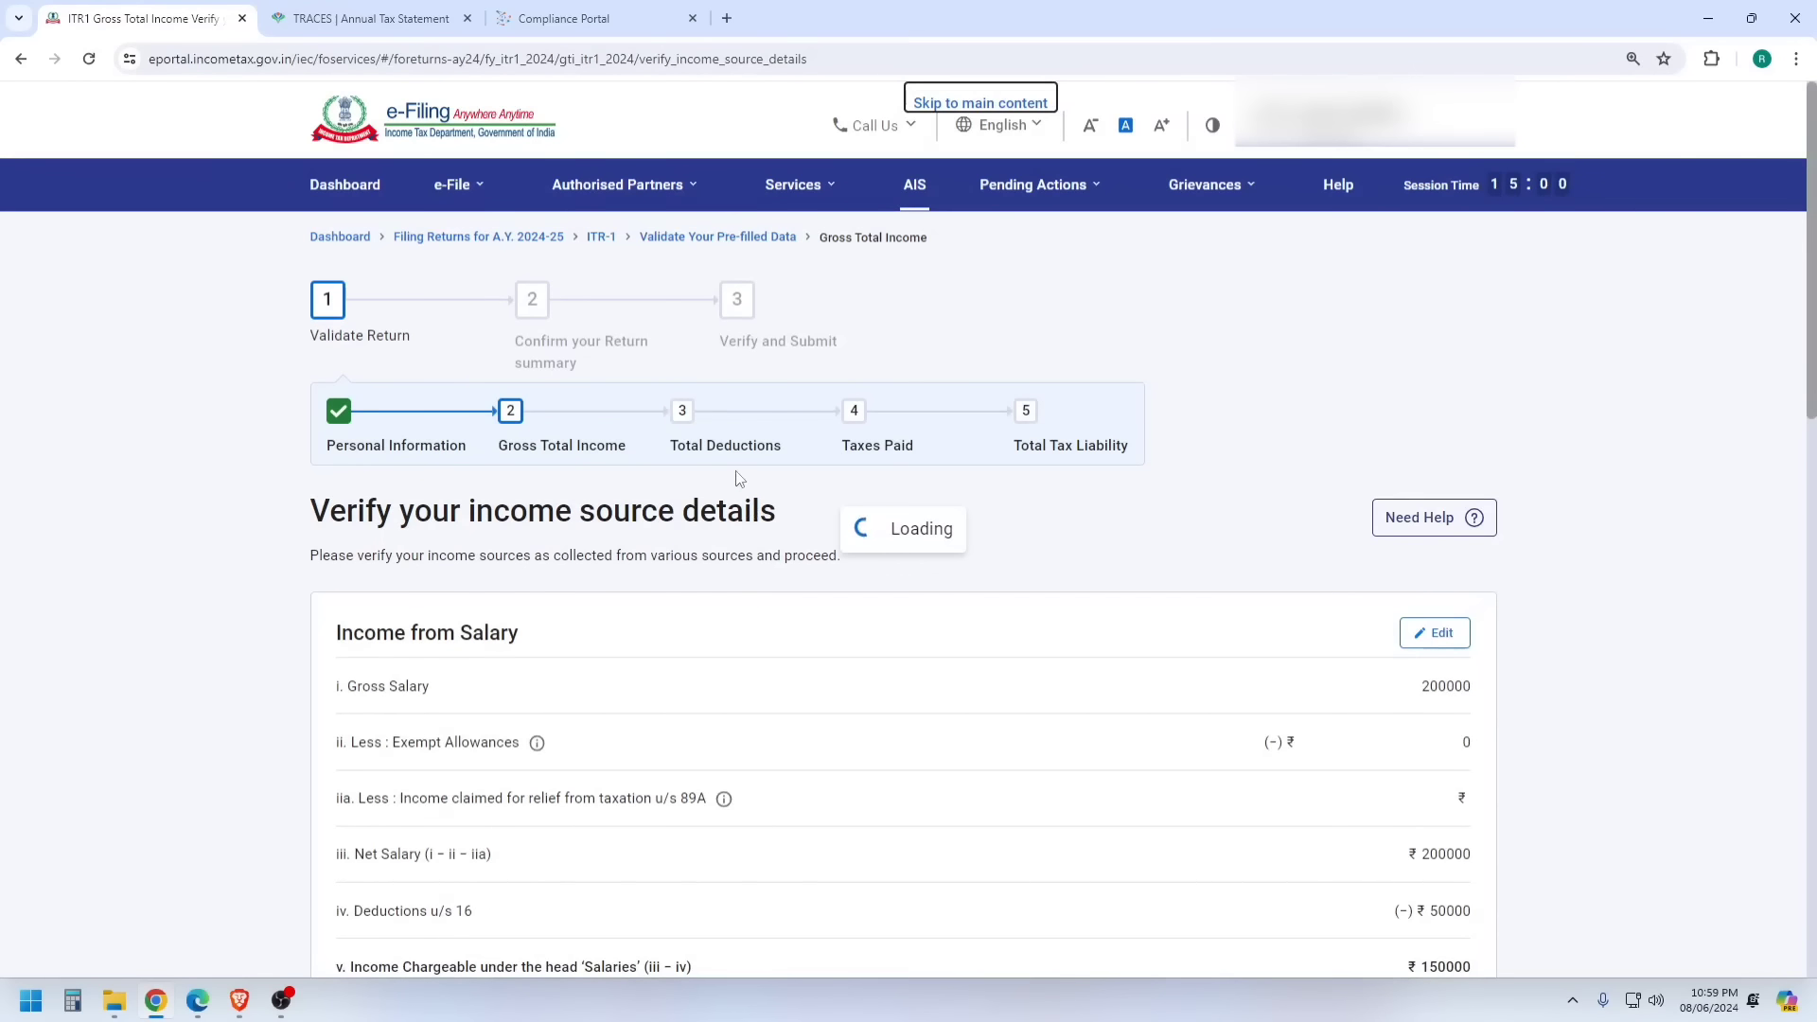
# - Add a Let Out house property with ₹50,000 gross rent, yielding ₹35,000 income
pyautogui.scroll(-5, 757, 450)
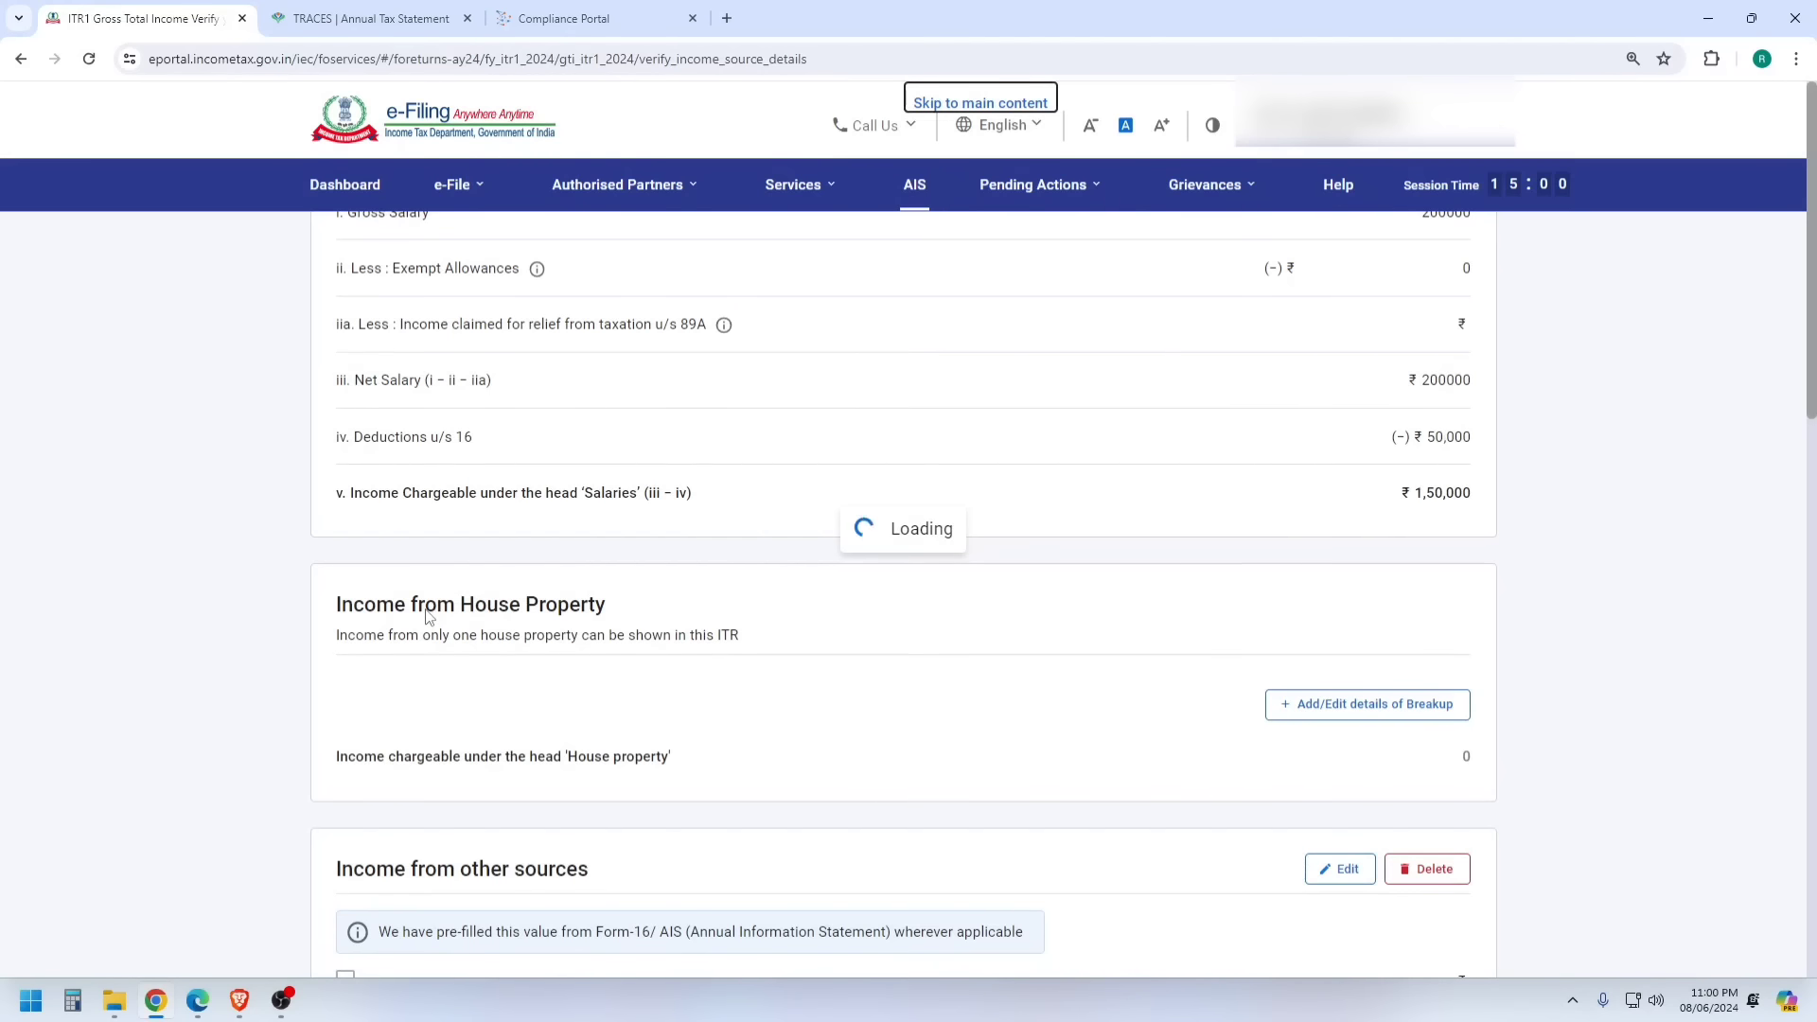
pyautogui.scroll(-7, 734, 416)
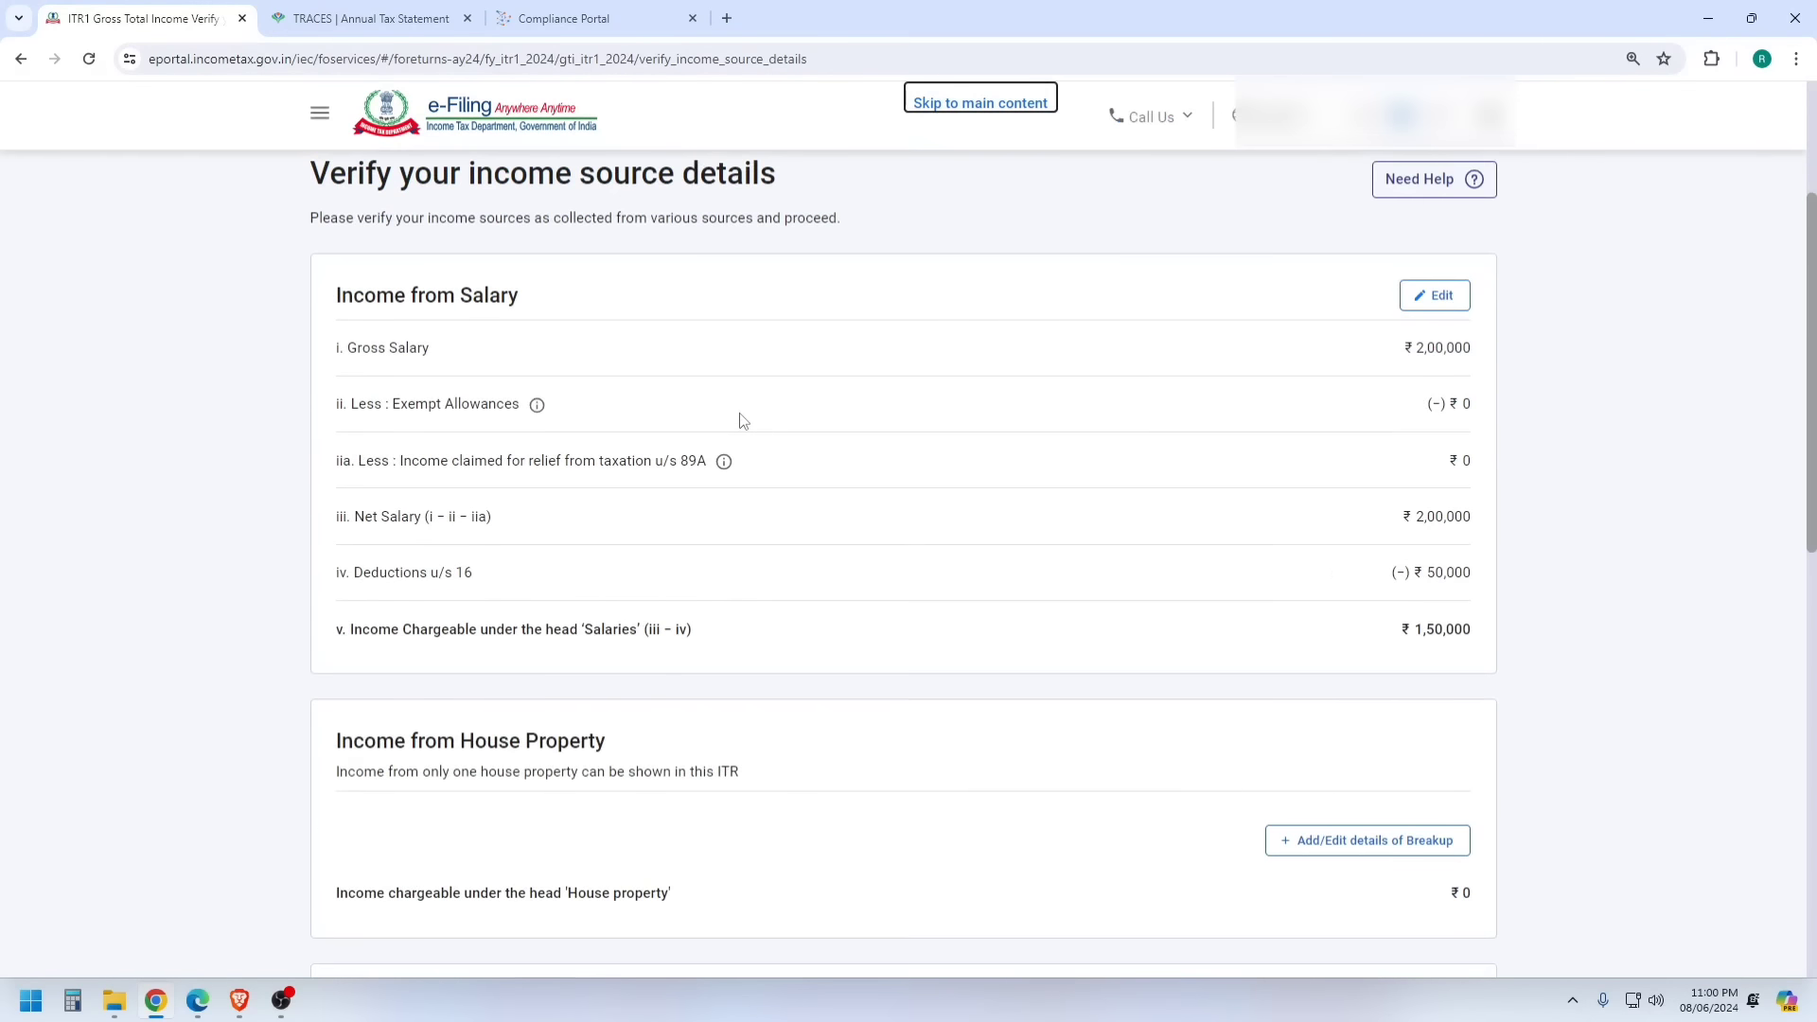
pyautogui.click(1325, 554)
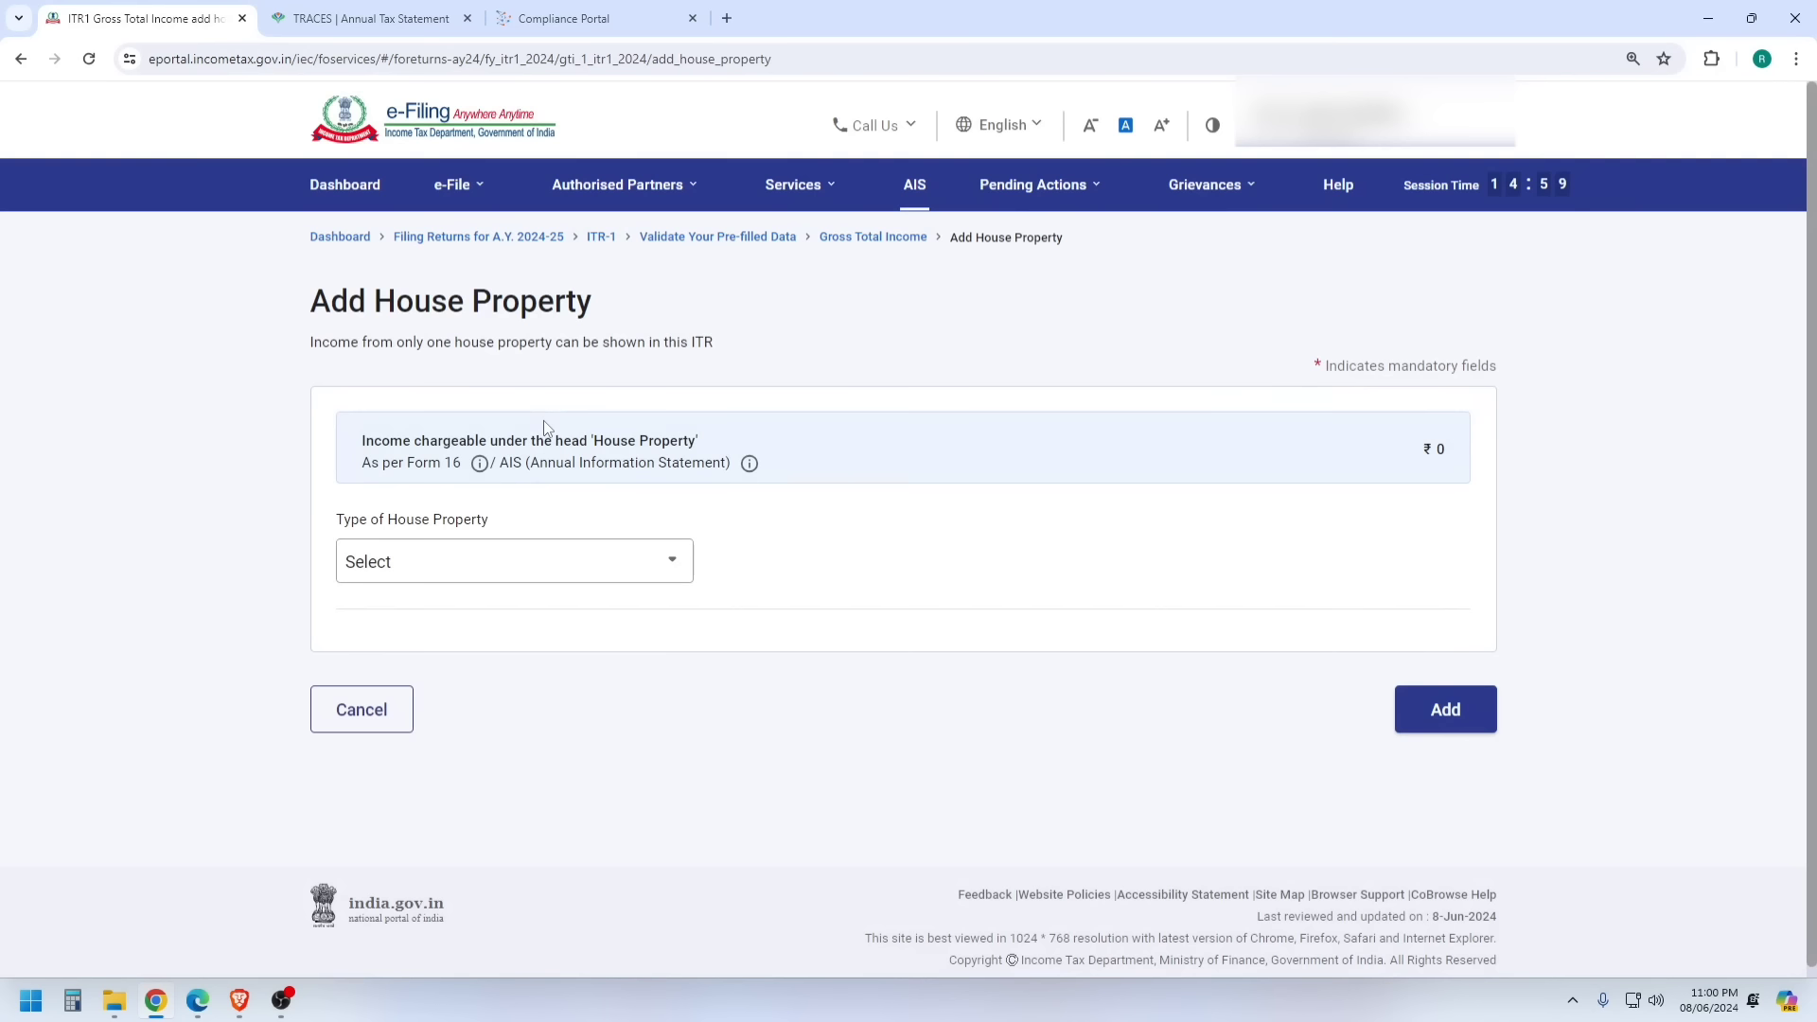
pyautogui.click(521, 564)
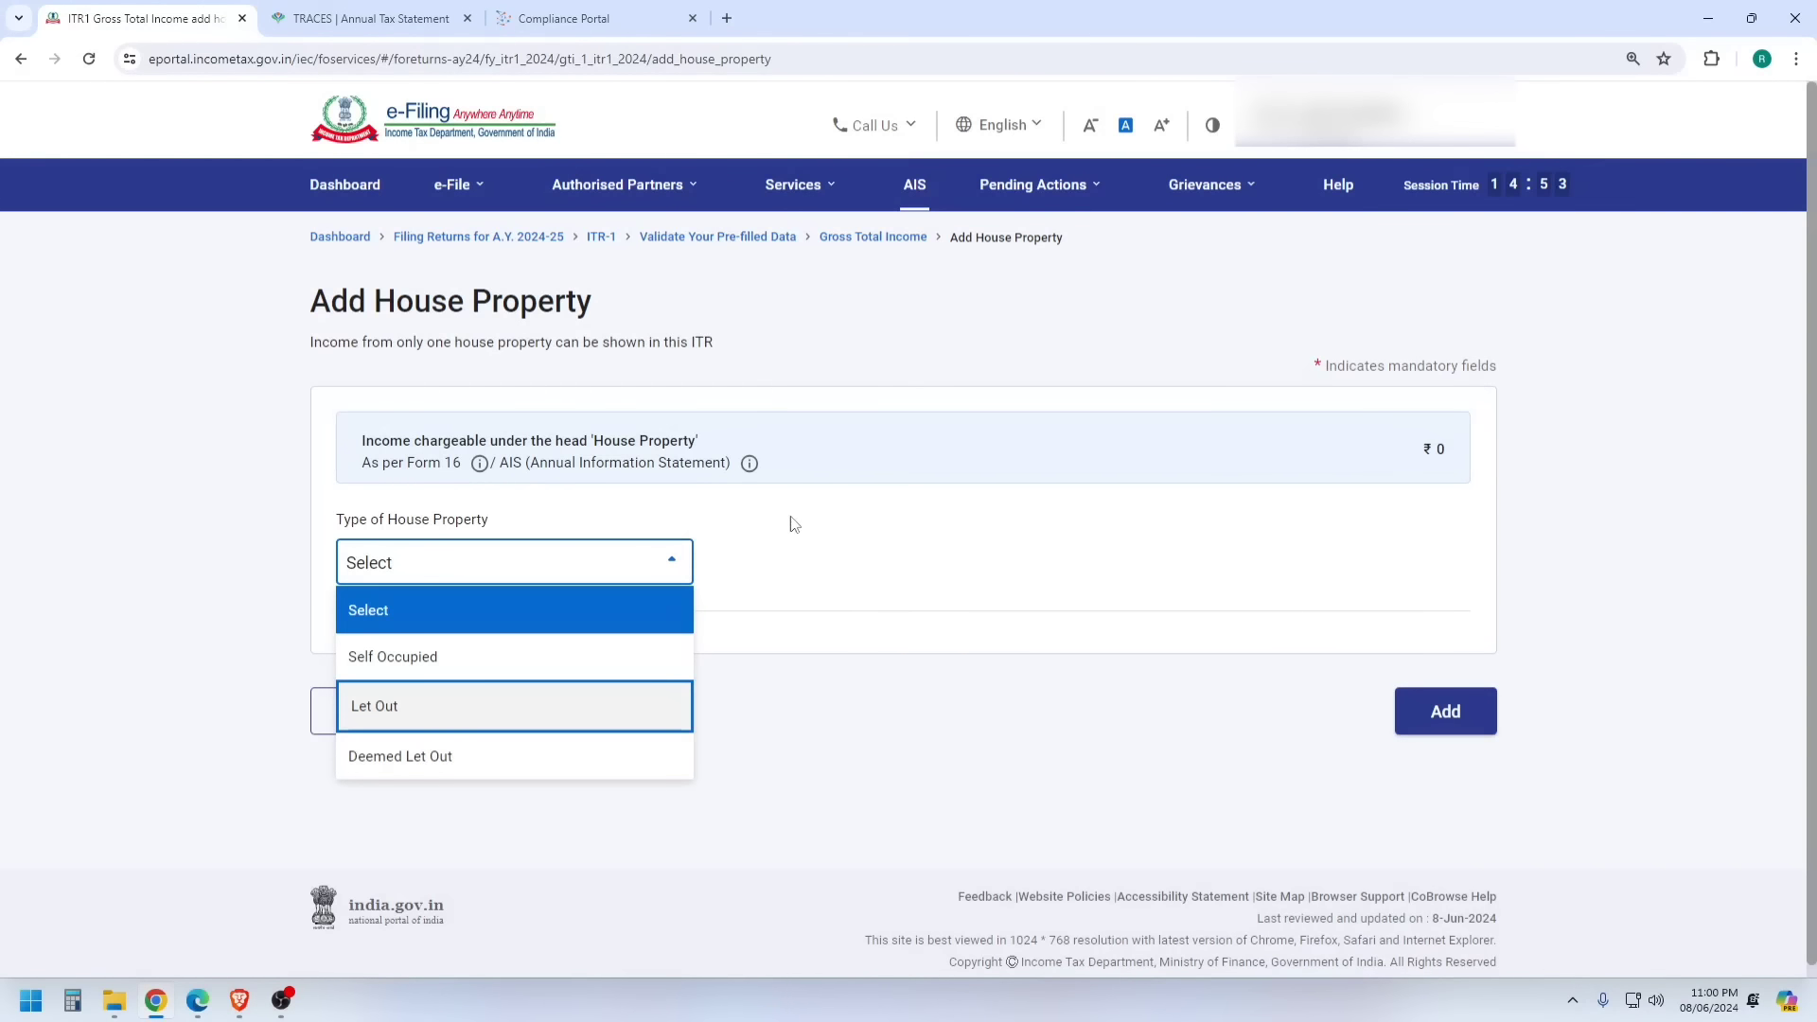
pyautogui.press('Return')
pyautogui.scroll(-2, 773, 553)
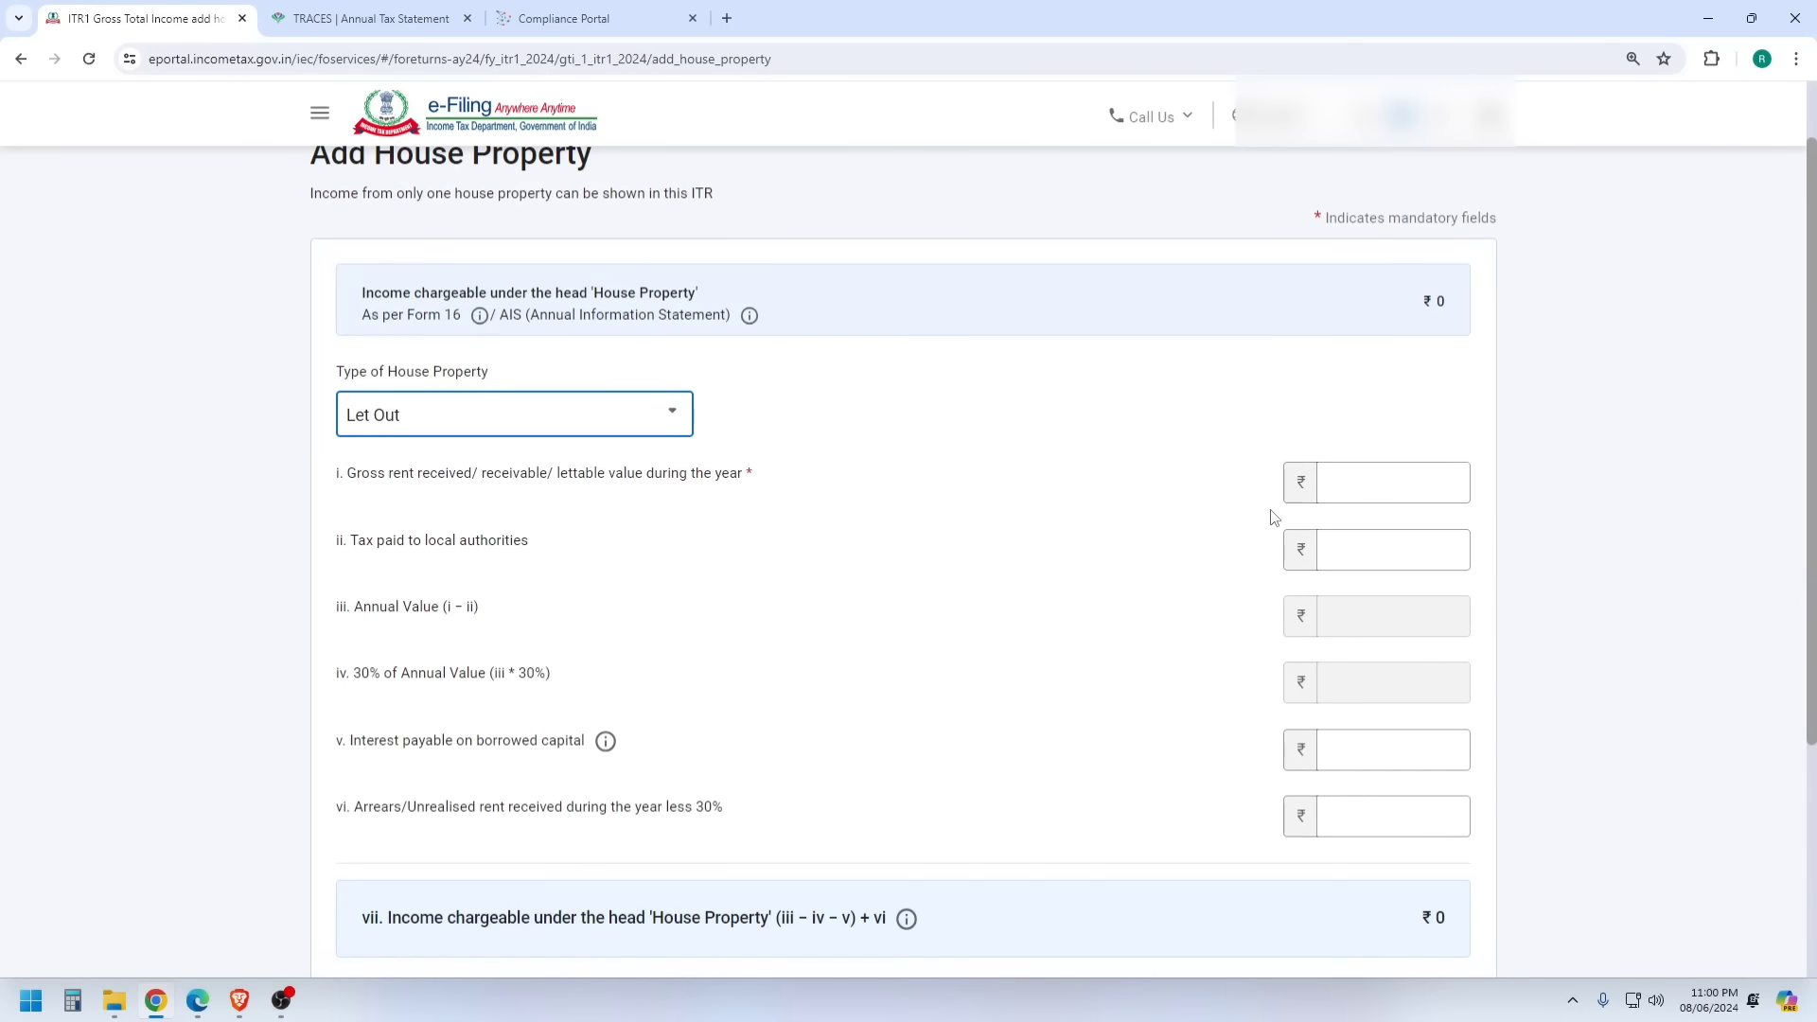
pyautogui.click(1375, 492)
pyautogui.write('5')
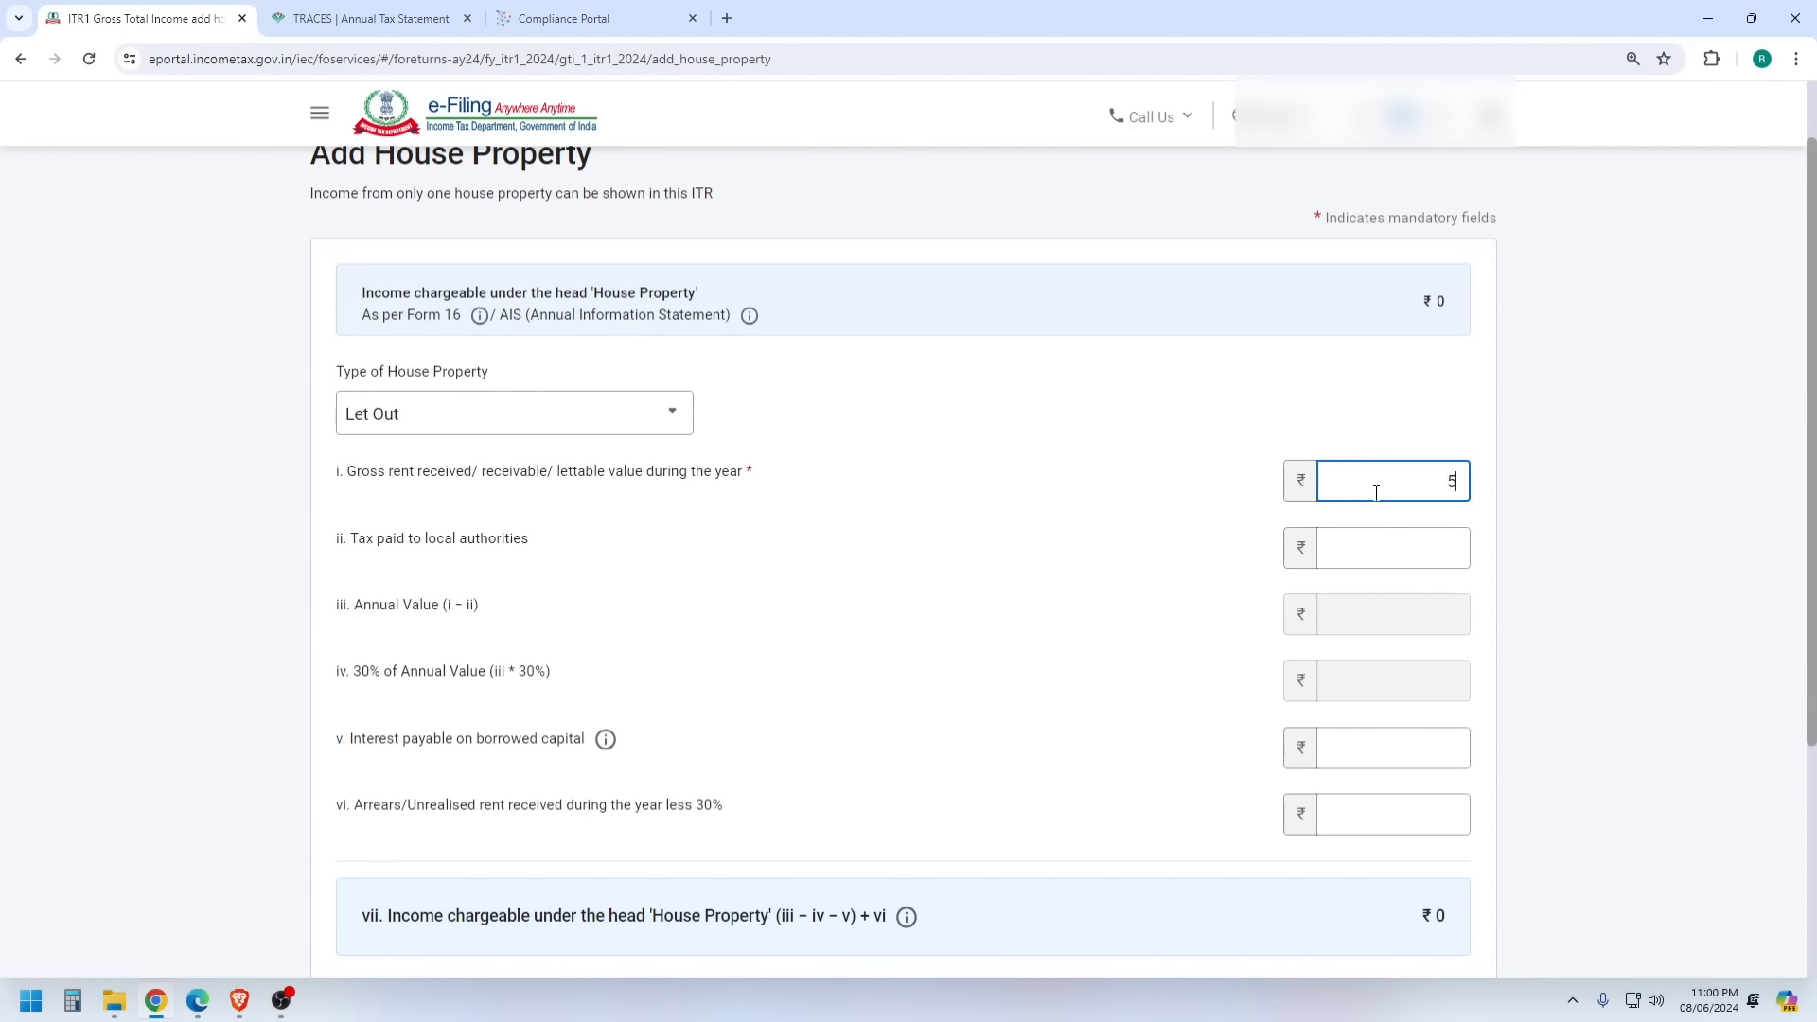
pyautogui.write('0,0')
pyautogui.write('0000')
pyautogui.click(1400, 407)
pyautogui.scroll(-2, 1391, 466)
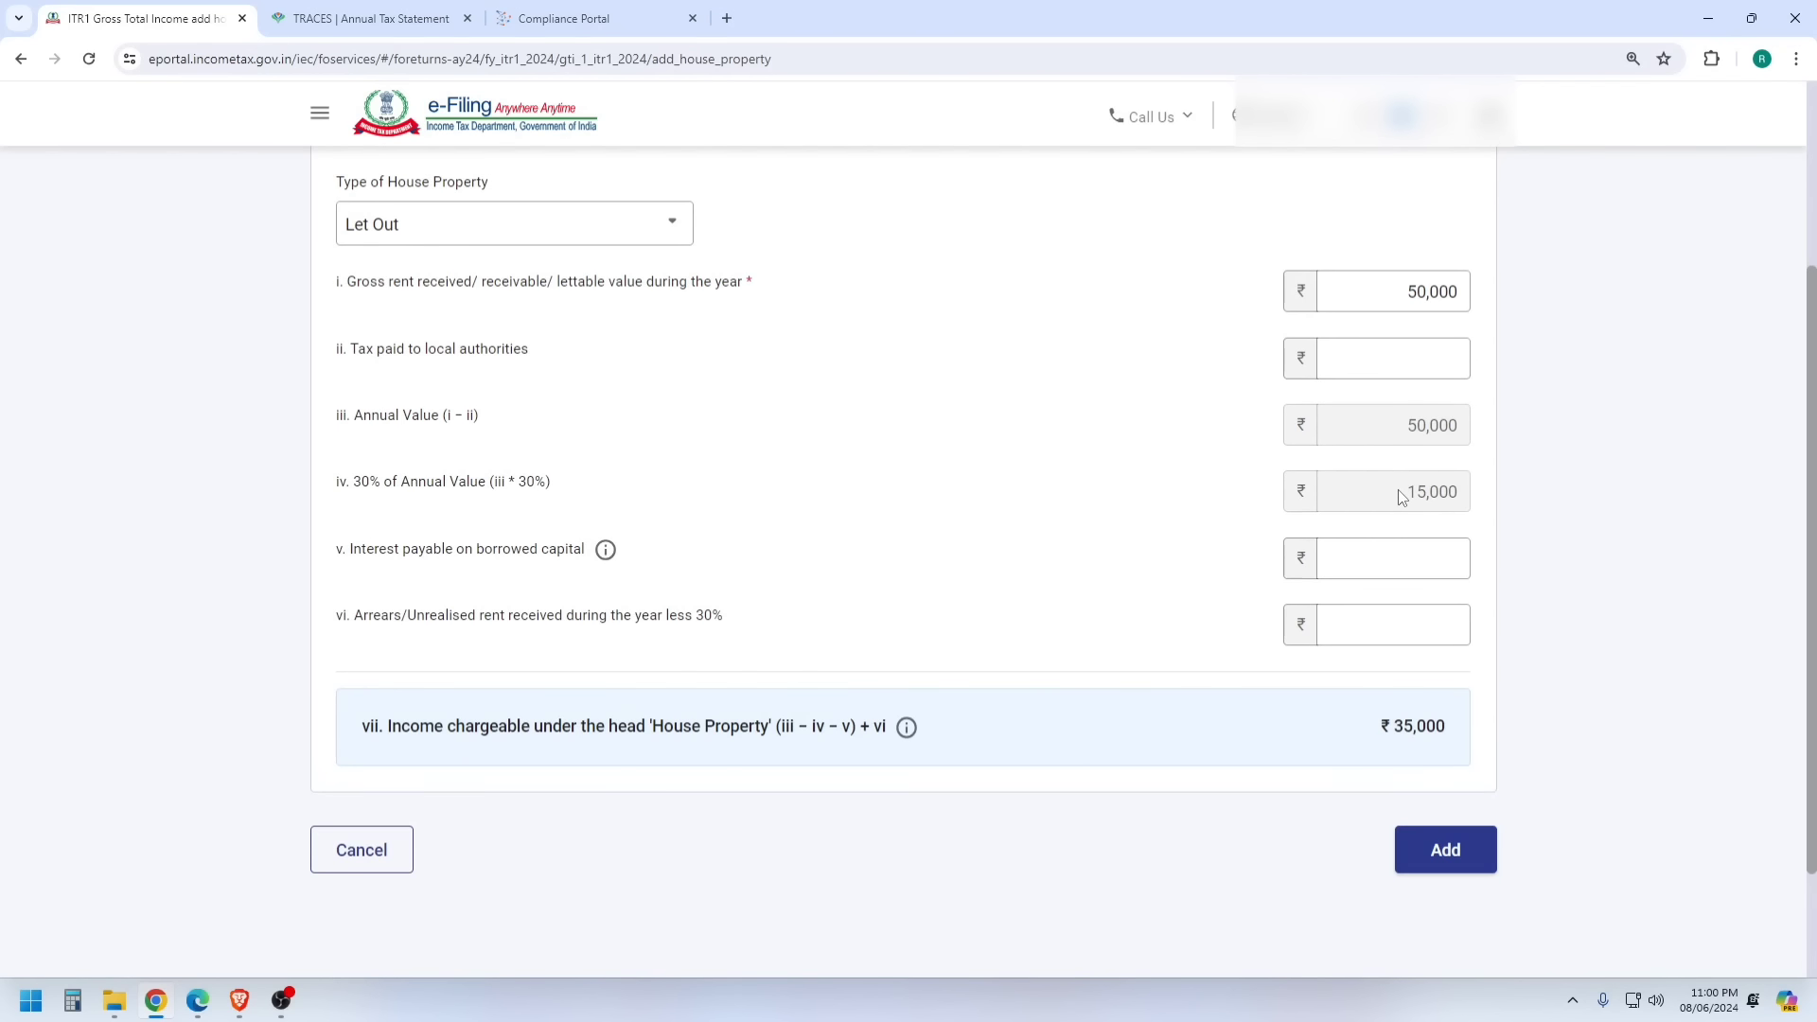
pyautogui.click(1440, 861)
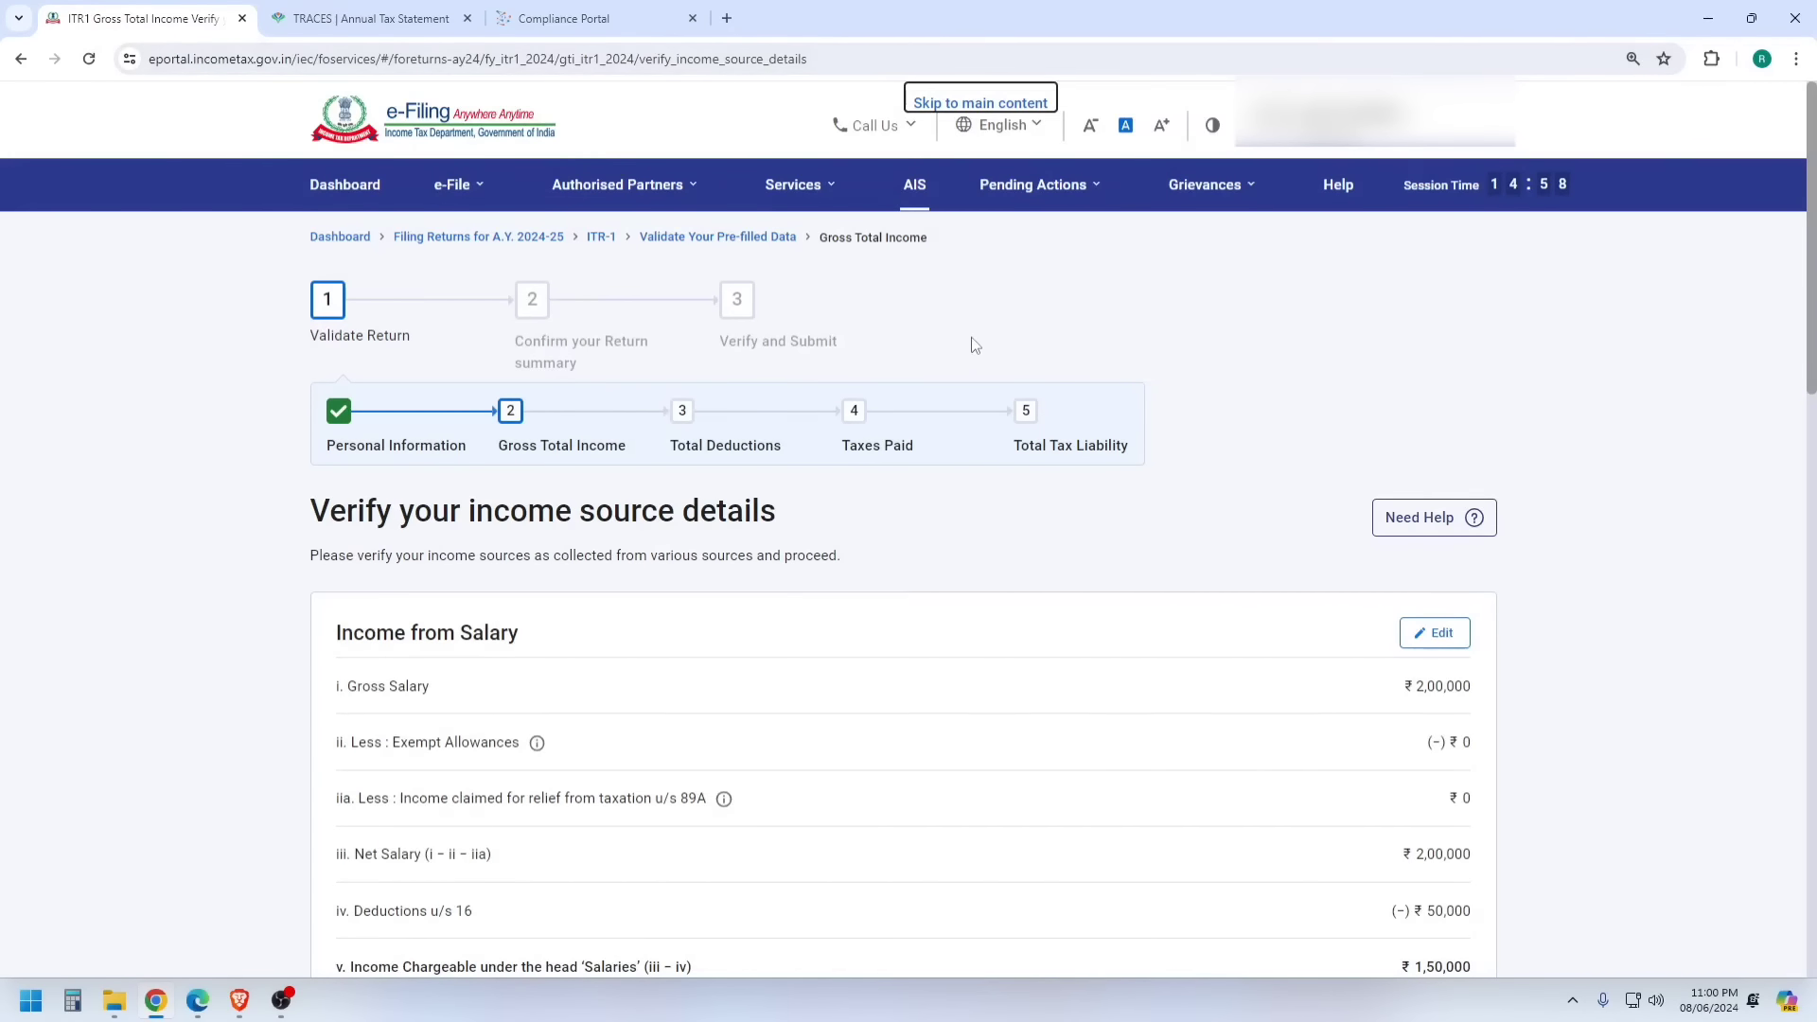
# - Add another other-sources entry, answering Yes to savings interest and to any other income
pyautogui.scroll(-8, 980, 422)
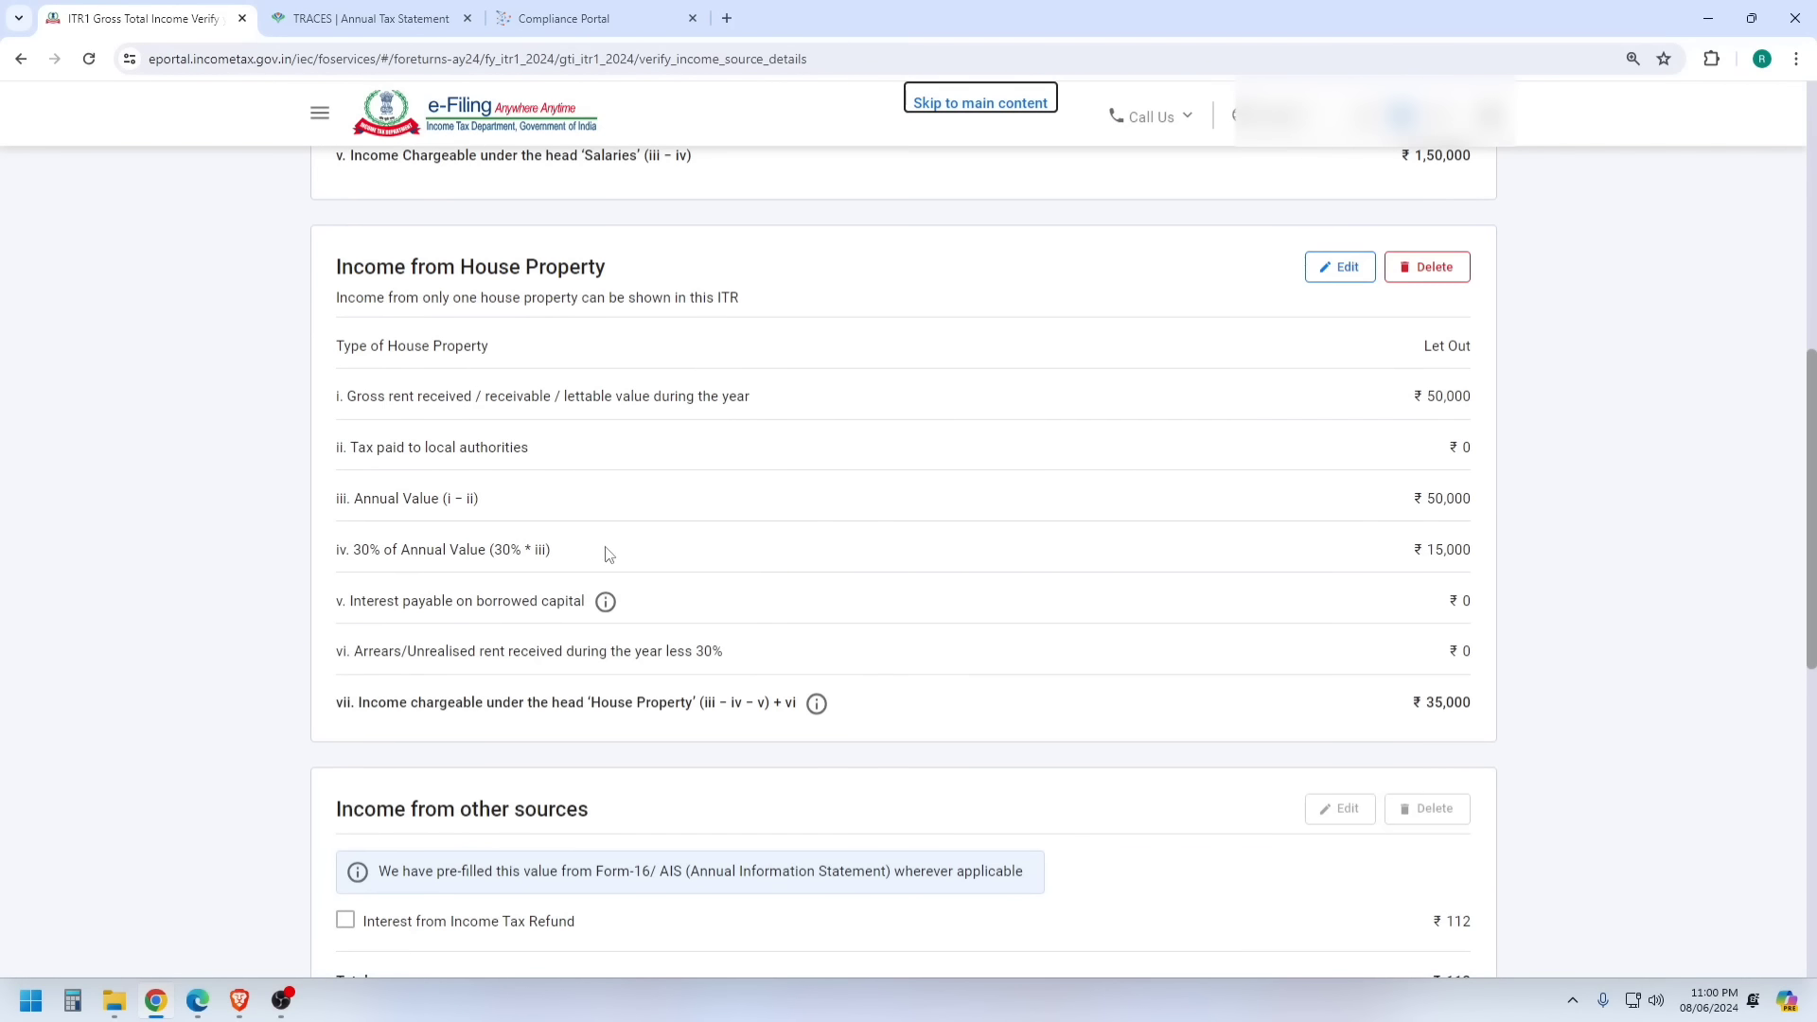
pyautogui.scroll(-3, 608, 554)
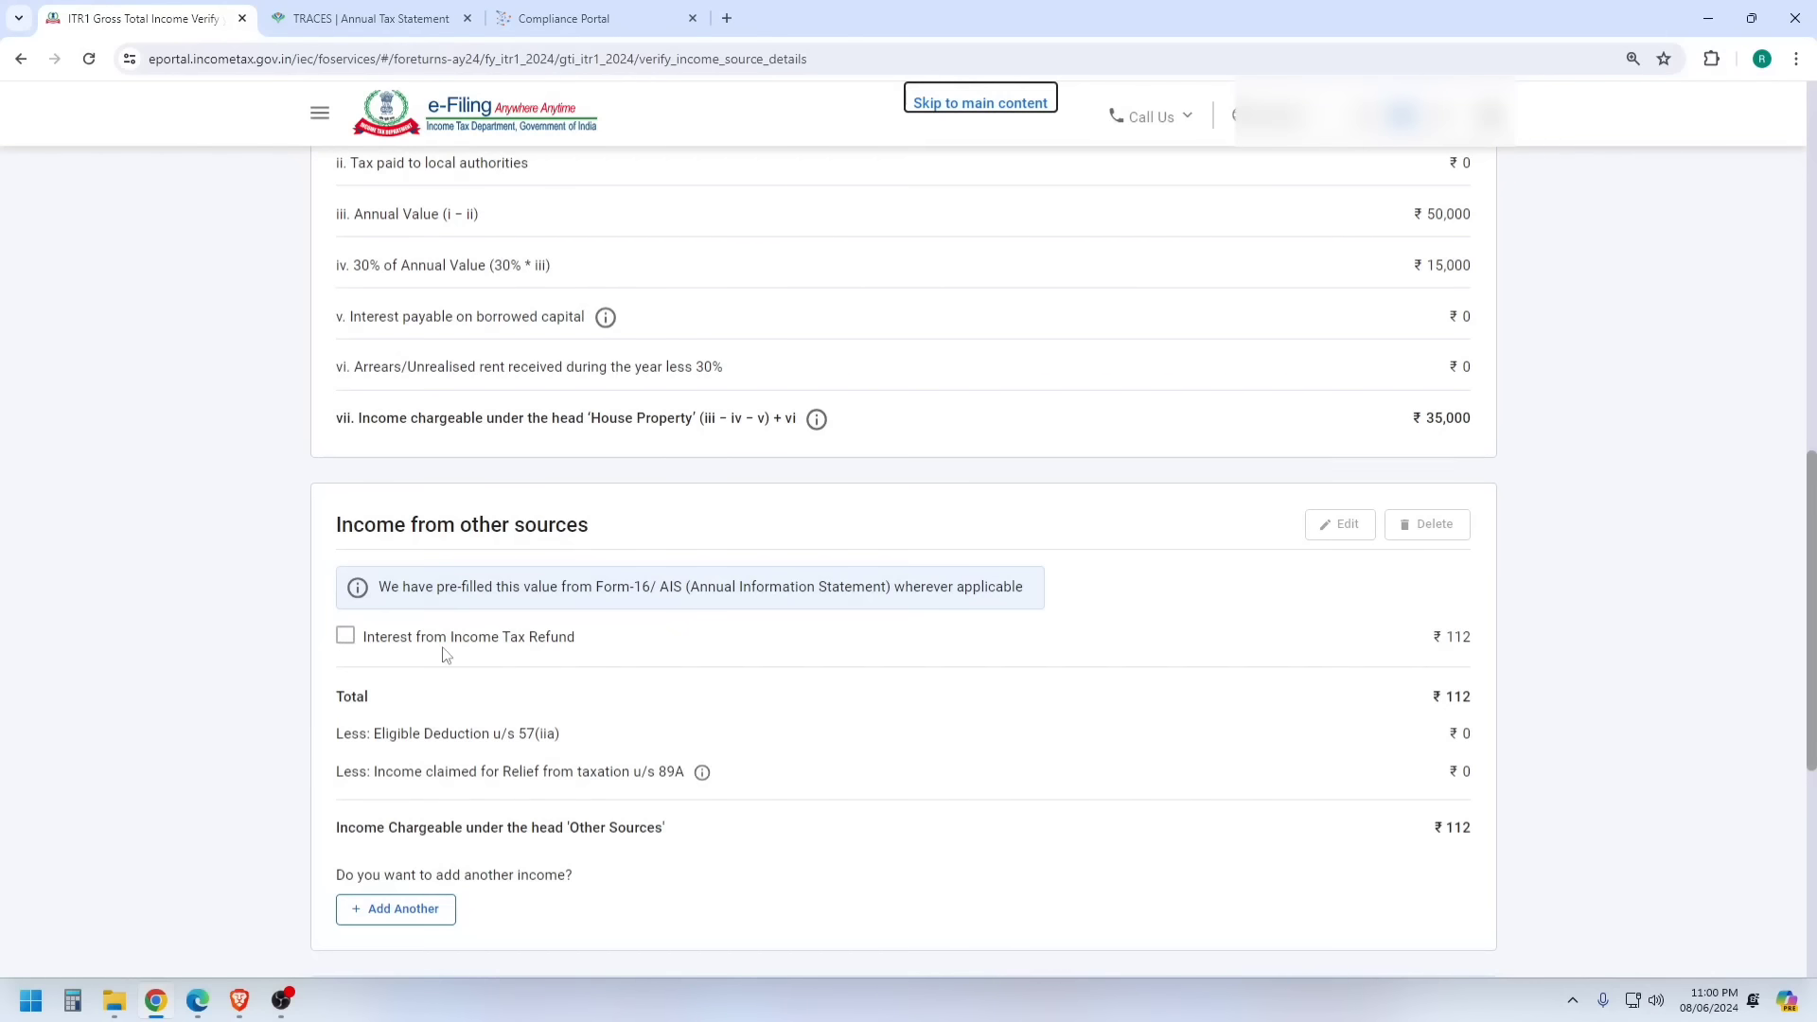
pyautogui.scroll(-2, 1441, 639)
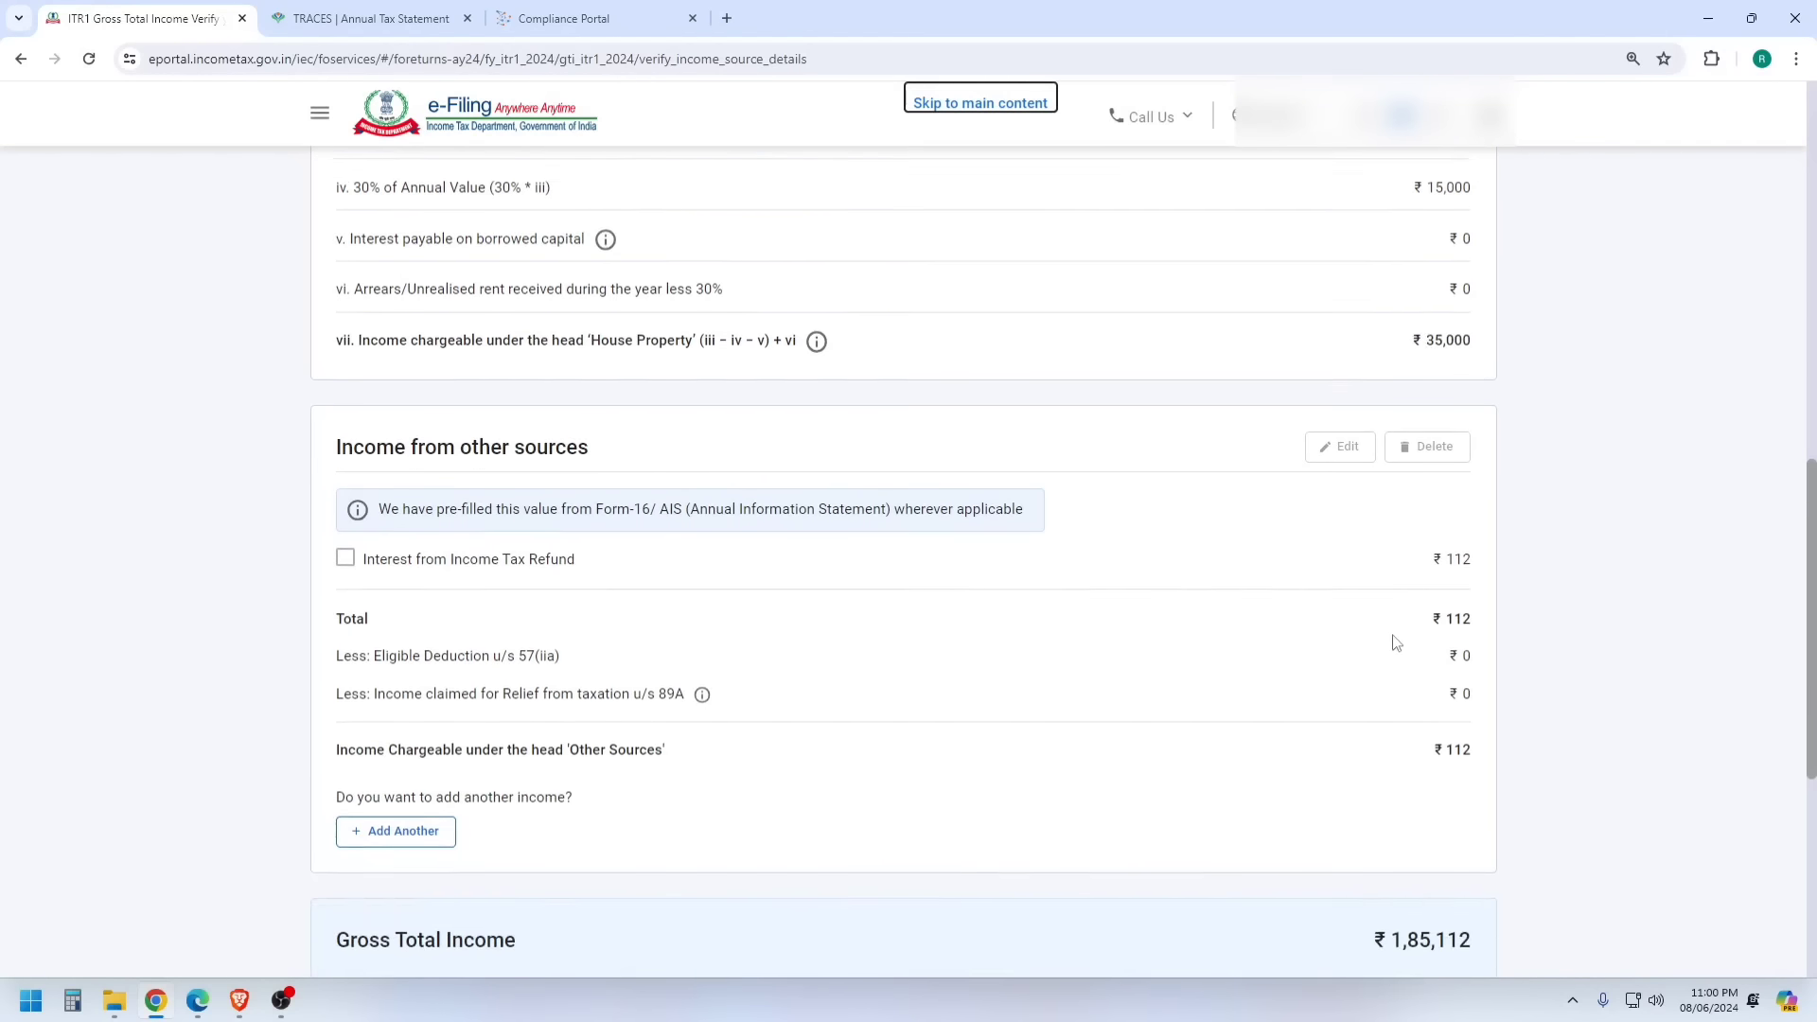
pyautogui.click(422, 717)
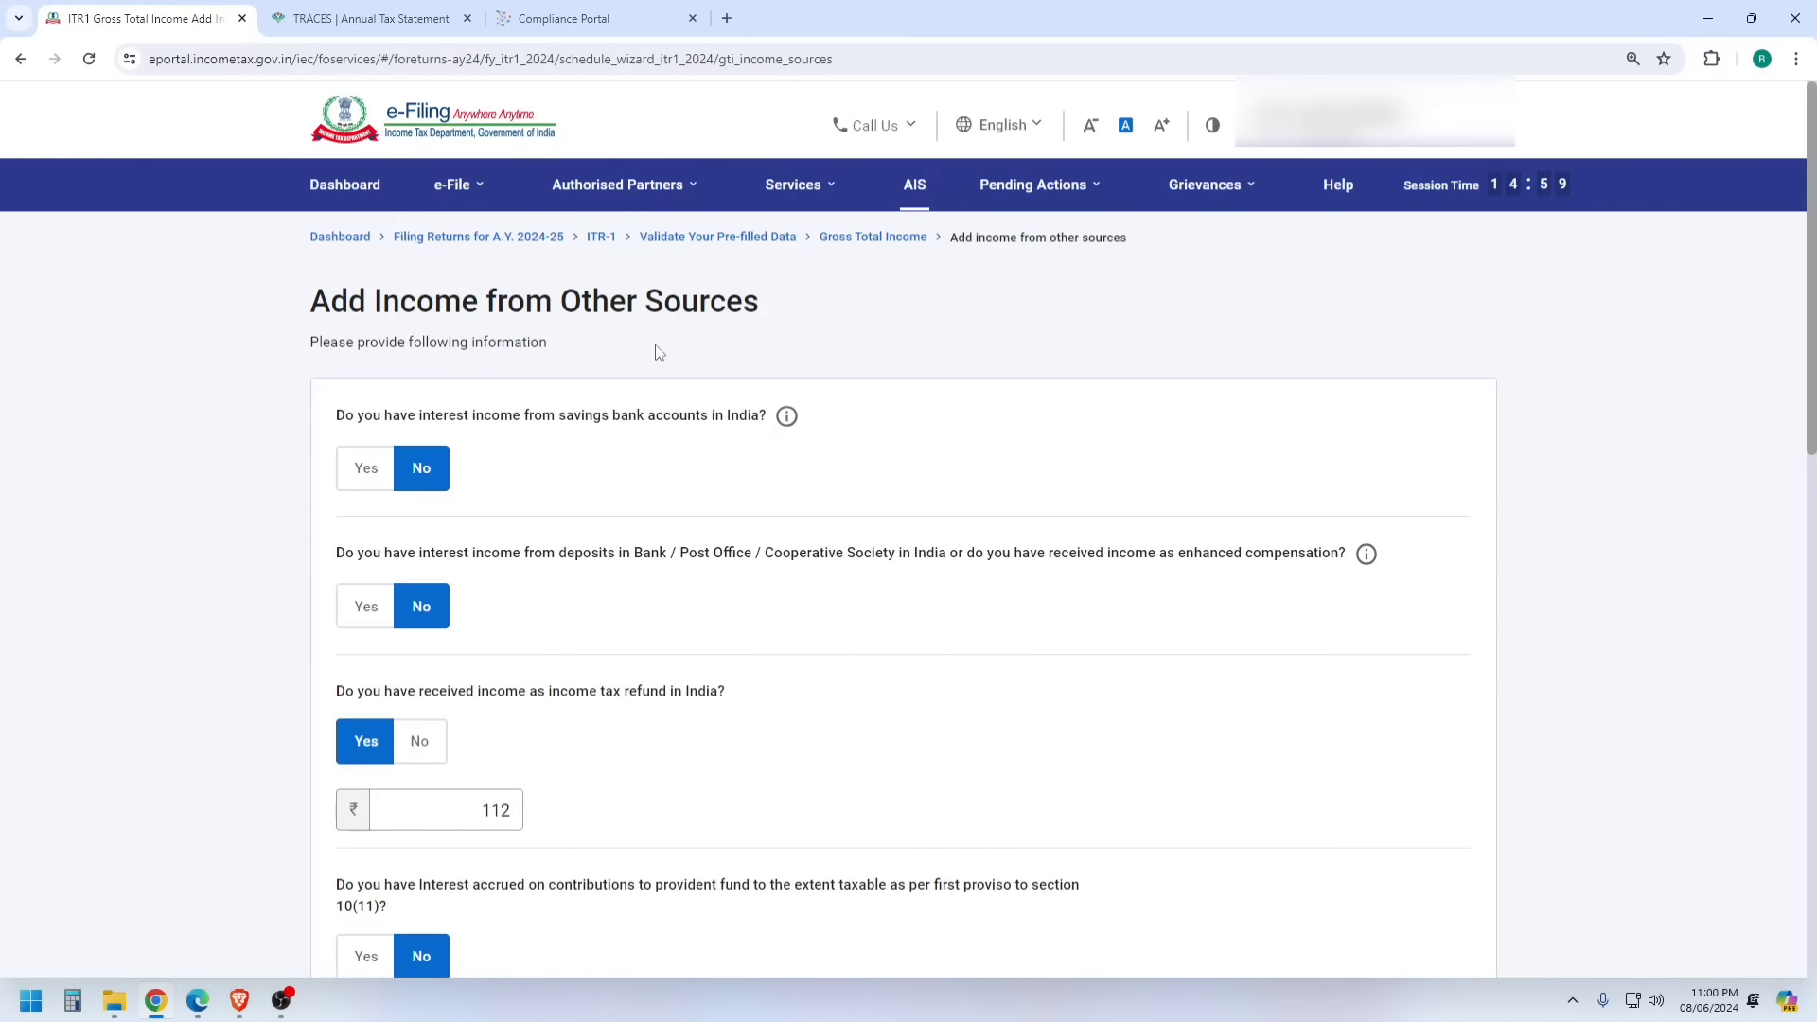
pyautogui.click(584, 7)
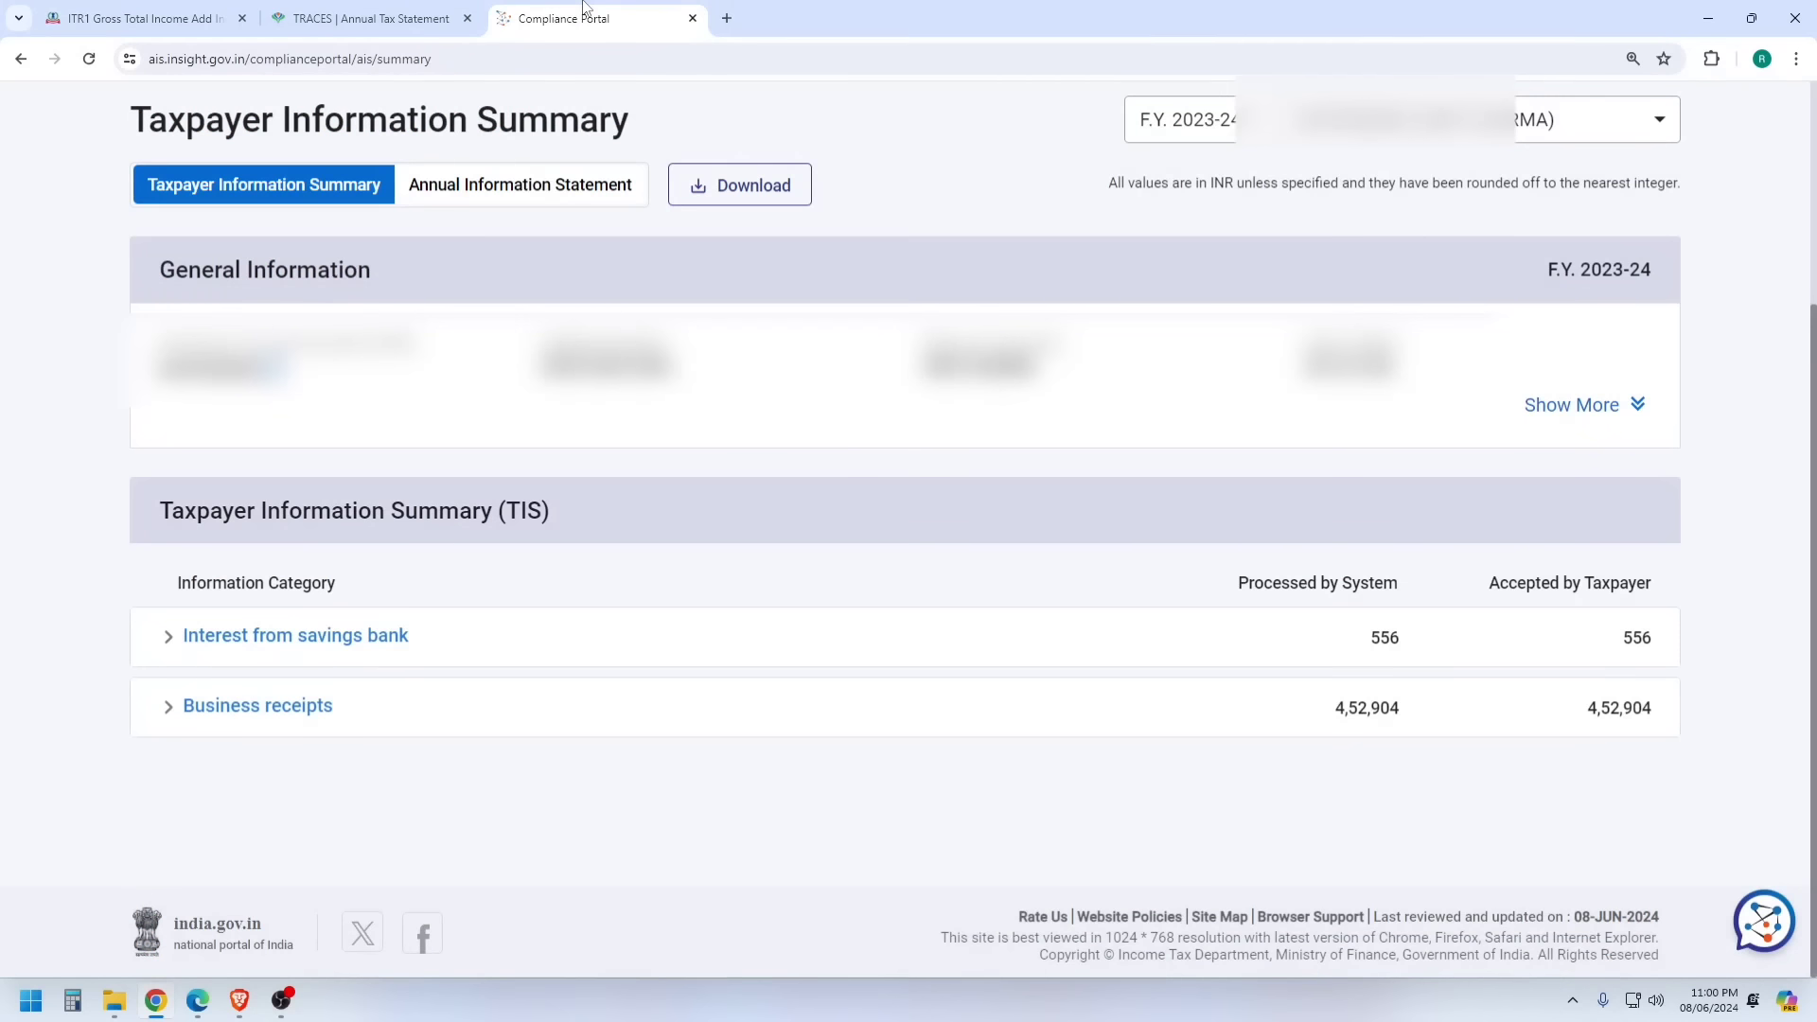
pyautogui.click(161, 11)
pyautogui.click(371, 469)
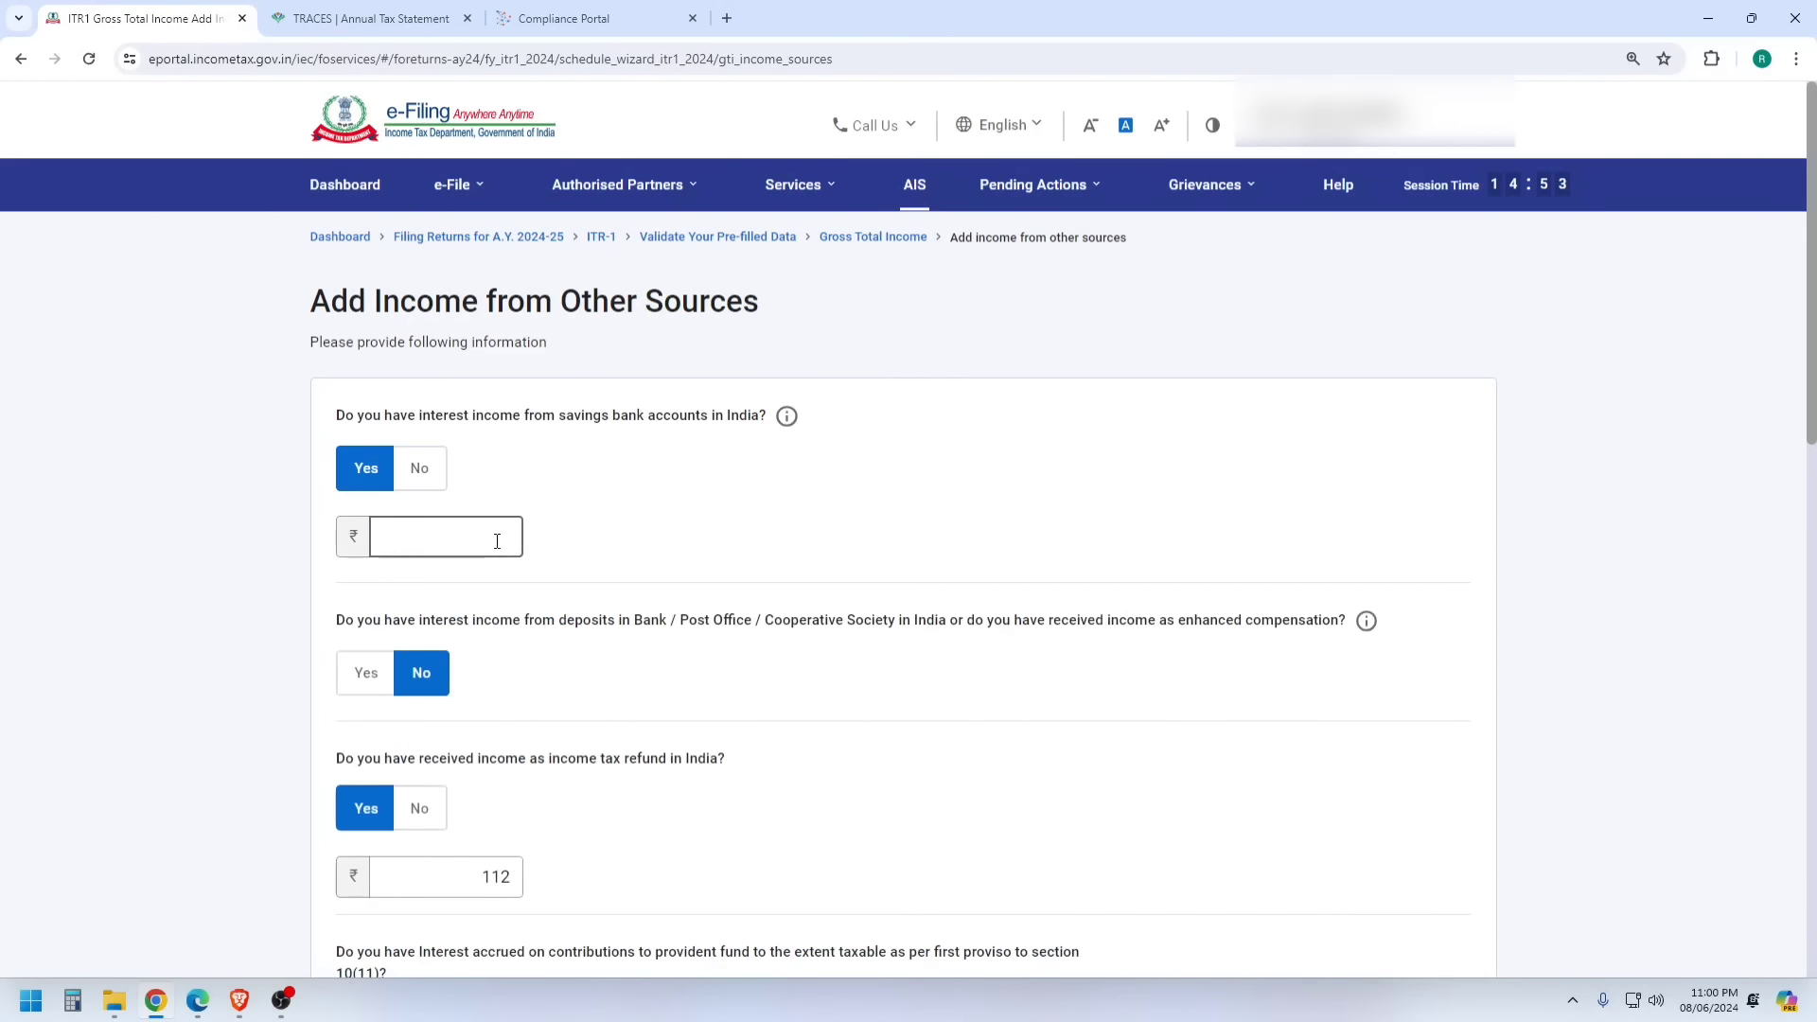
pyautogui.click(492, 537)
pyautogui.scroll(-10, 660, 512)
pyautogui.scroll(-5, 677, 540)
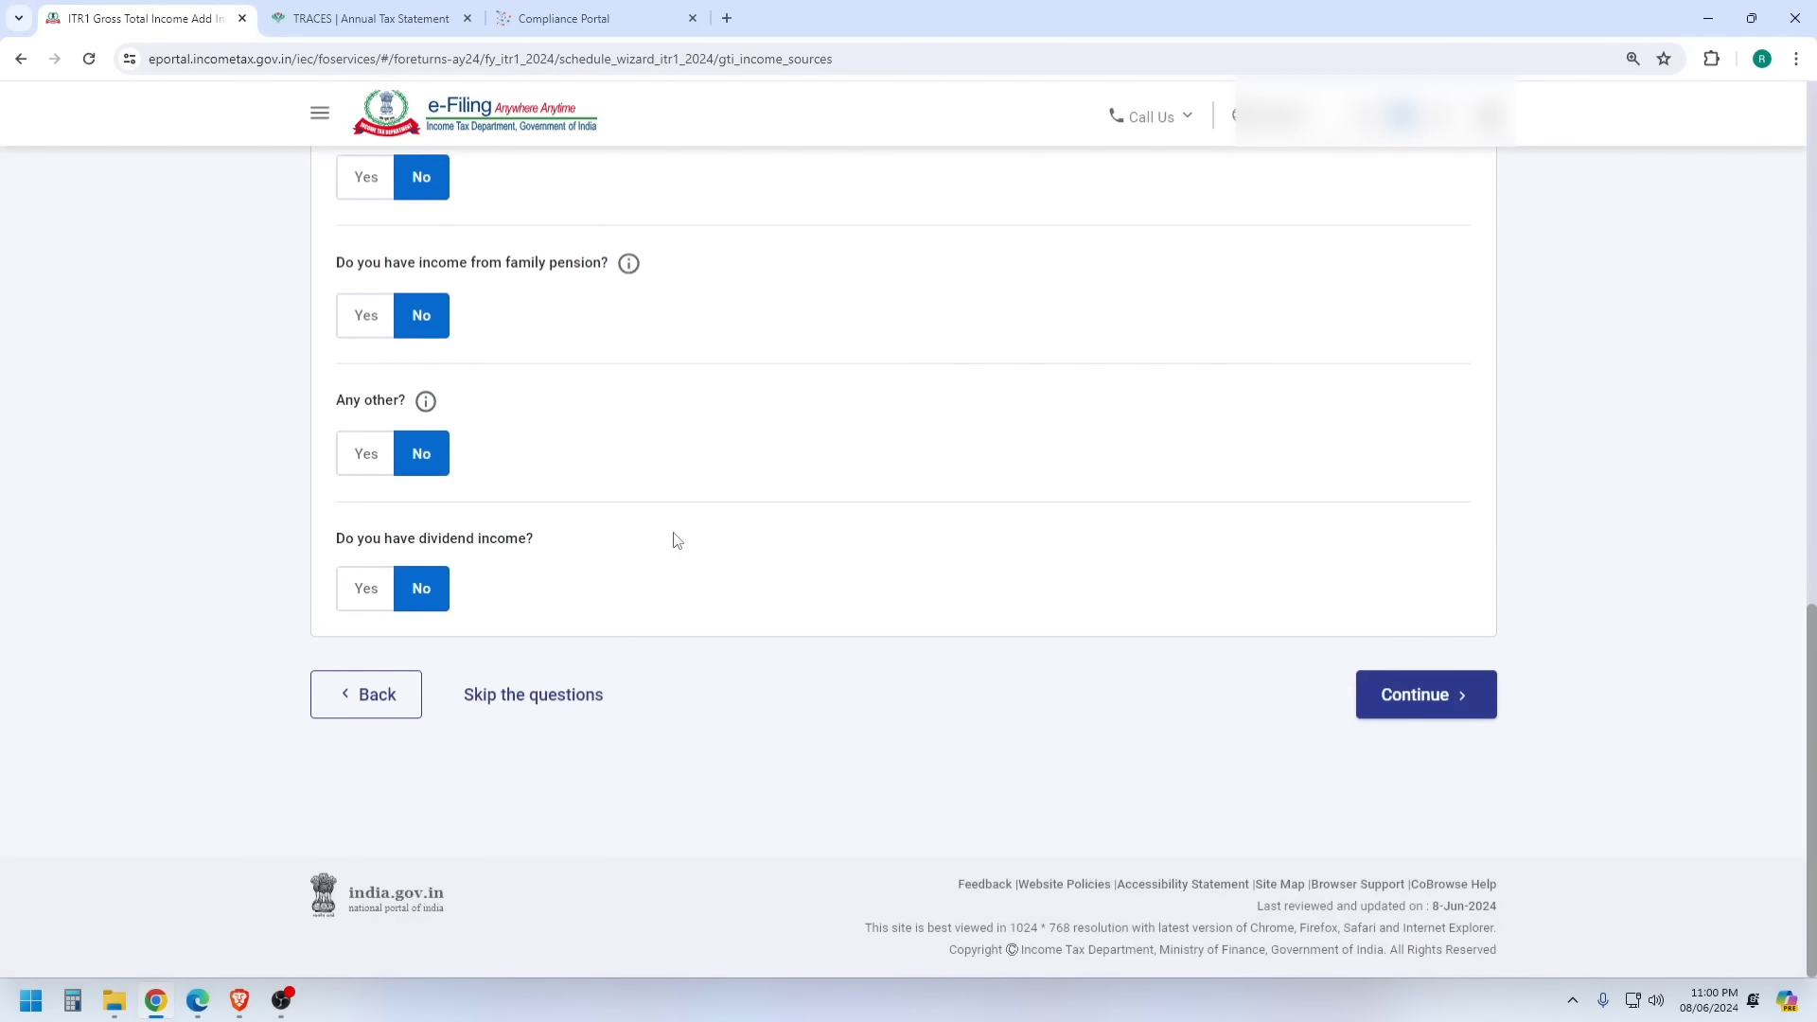
pyautogui.tripleClick(369, 401)
pyautogui.click(362, 456)
pyautogui.click(566, 15)
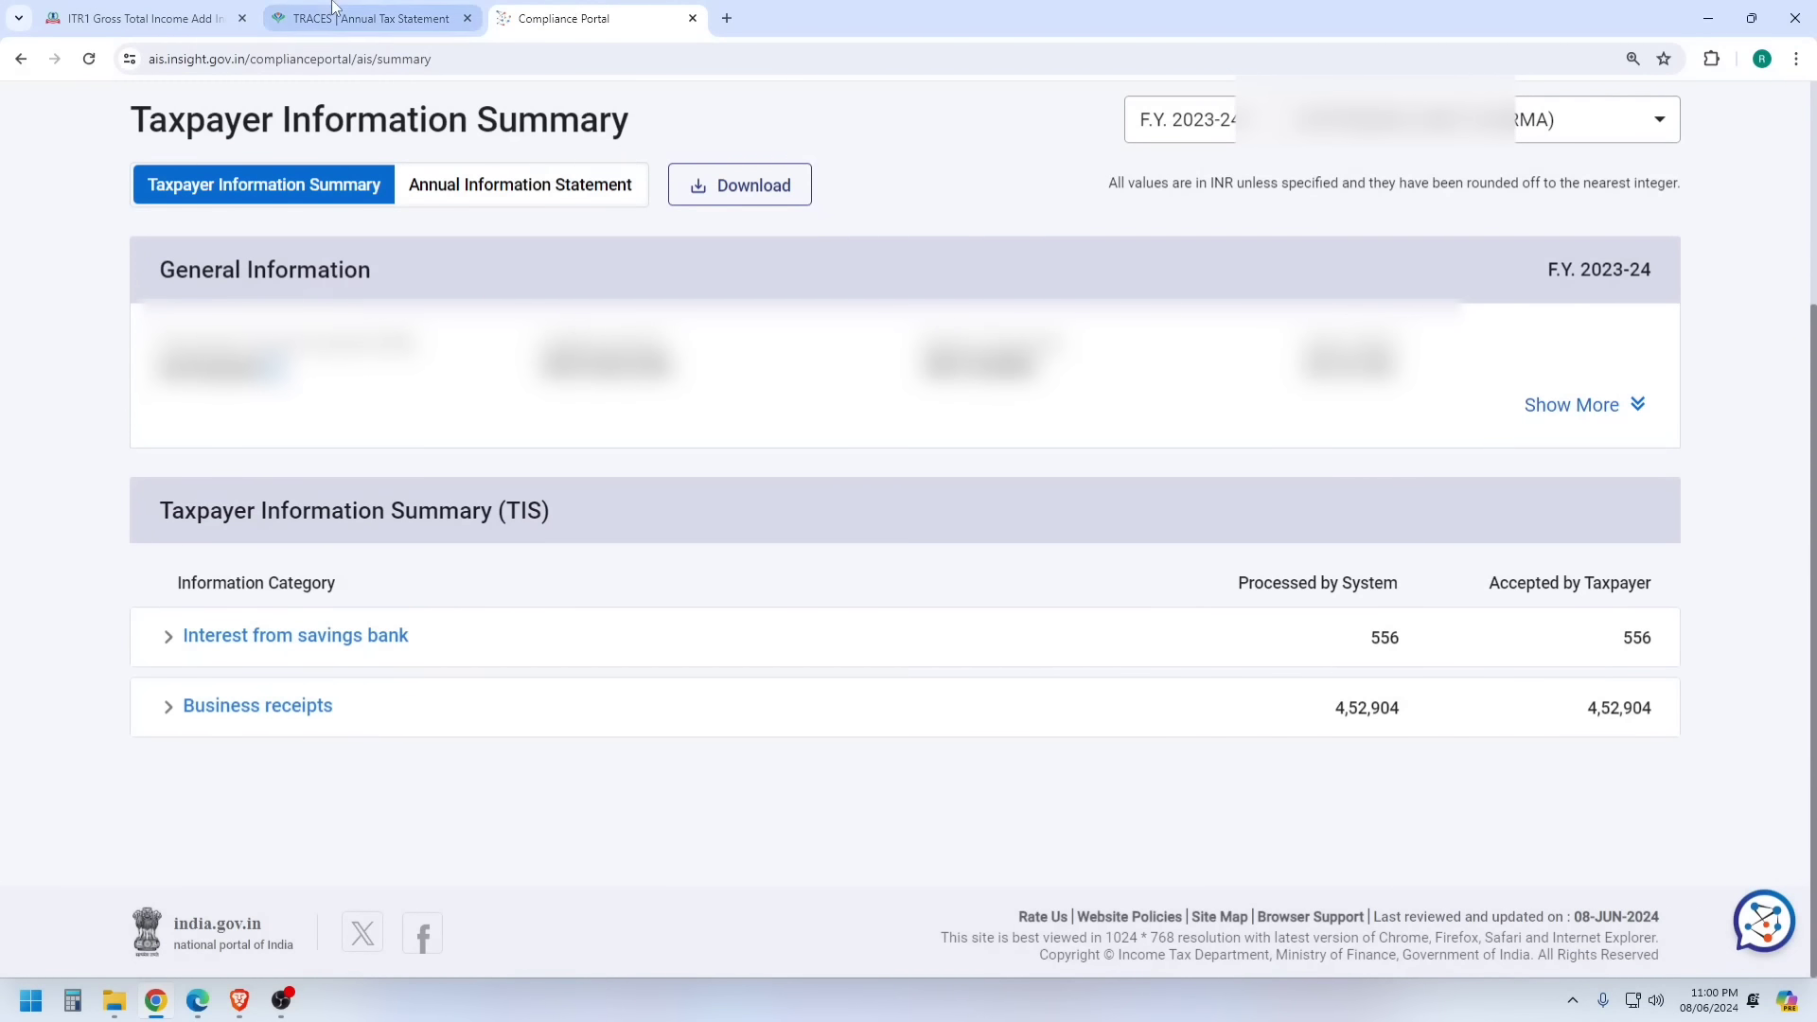
pyautogui.click(205, 19)
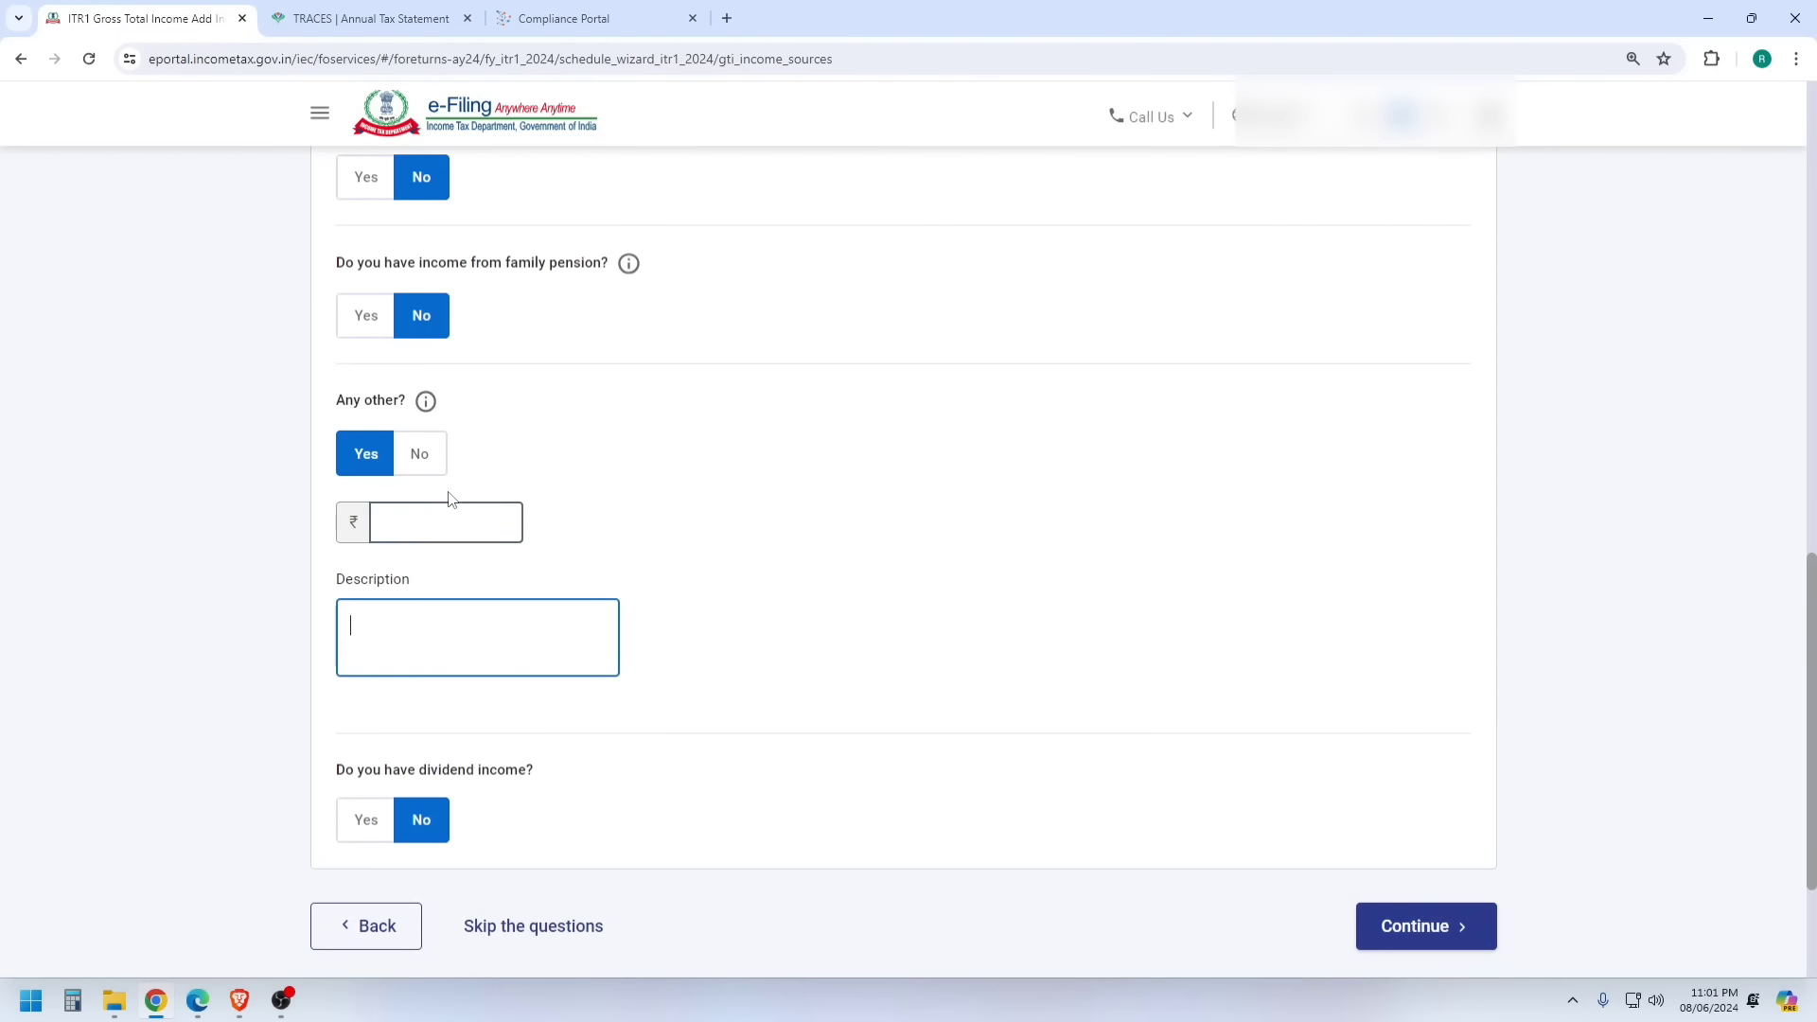
# - Enter ₹4,52,904 as other income, described as tuition, job work and part-time income
pyautogui.click(463, 530)
pyautogui.write('452904')
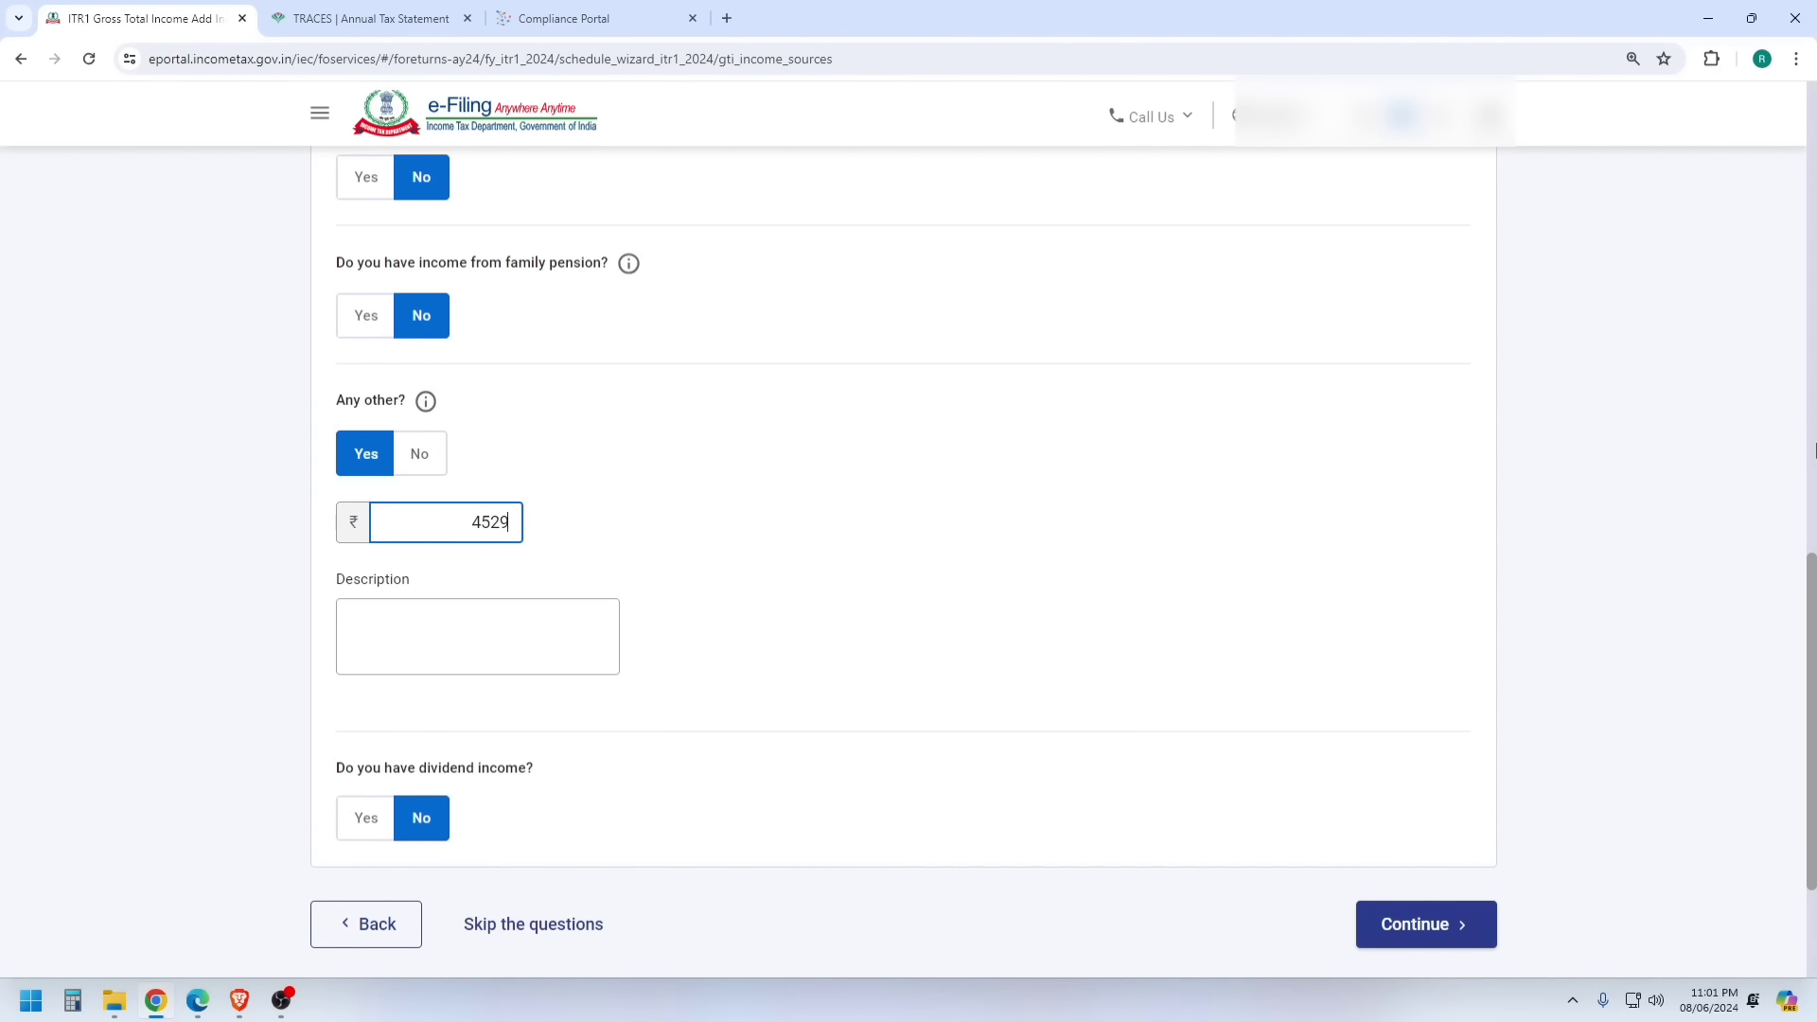
pyautogui.click(519, 648)
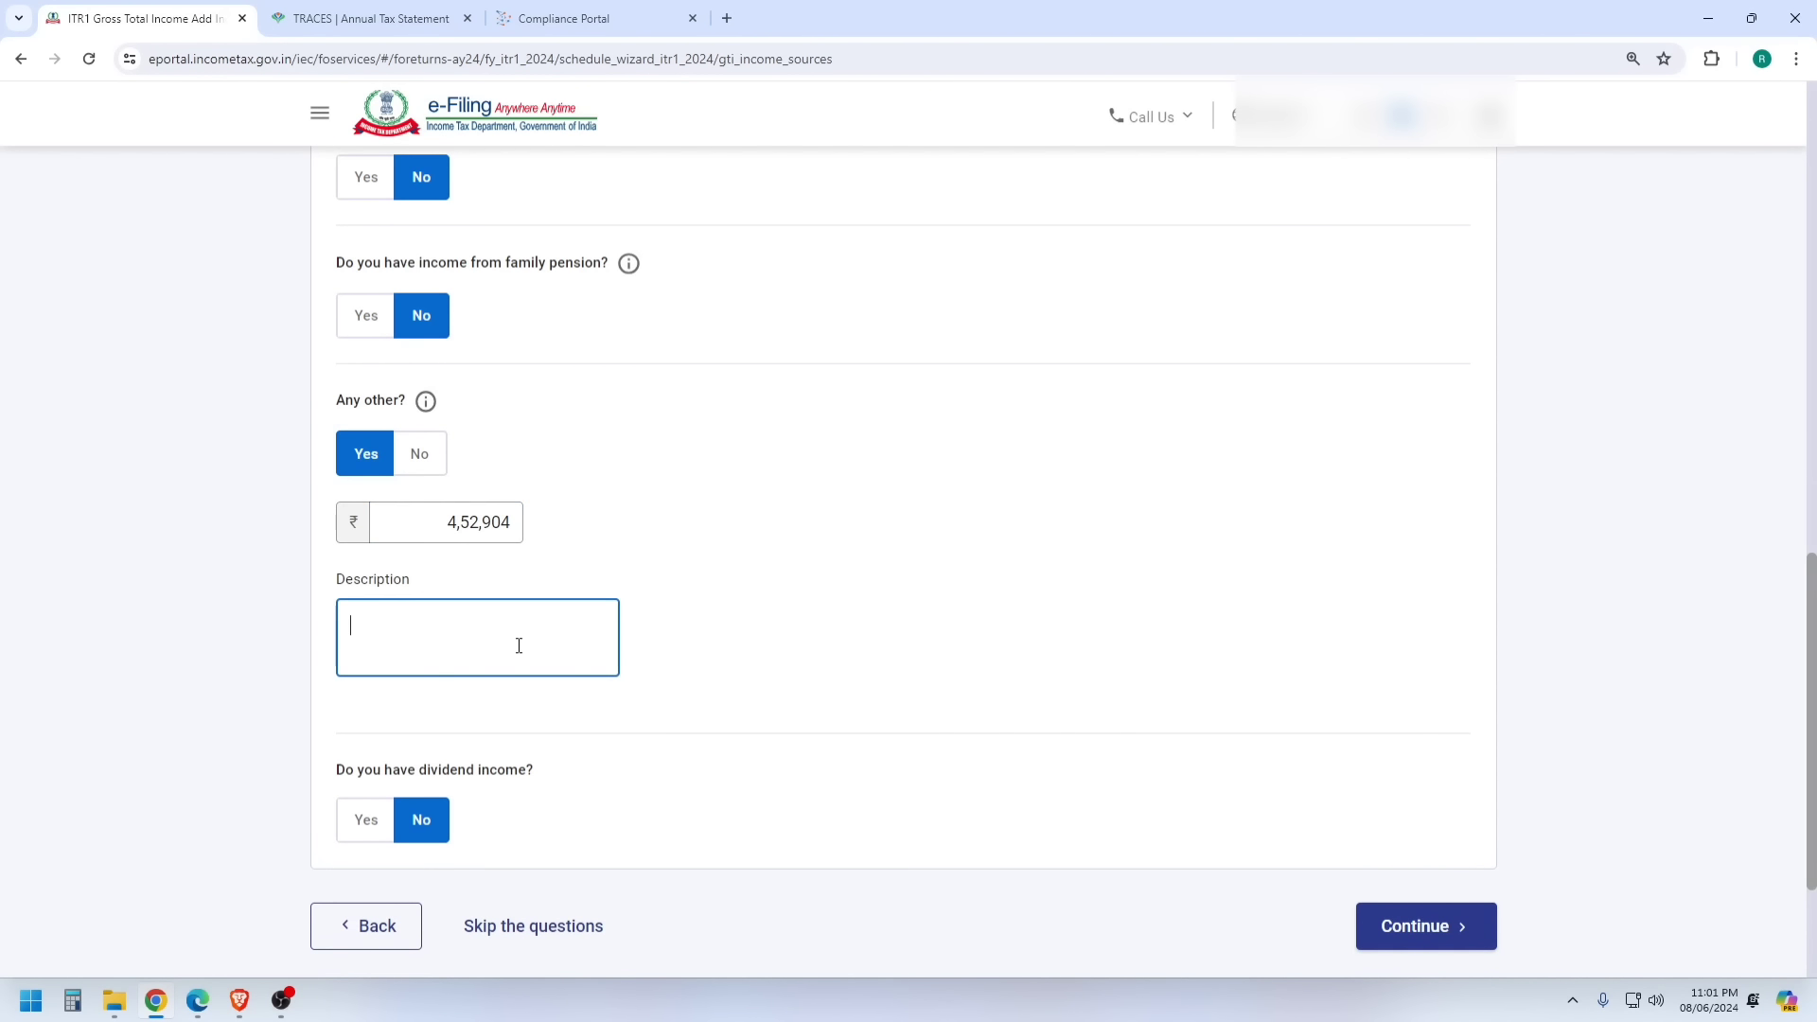
pyautogui.write('tution income job wo')
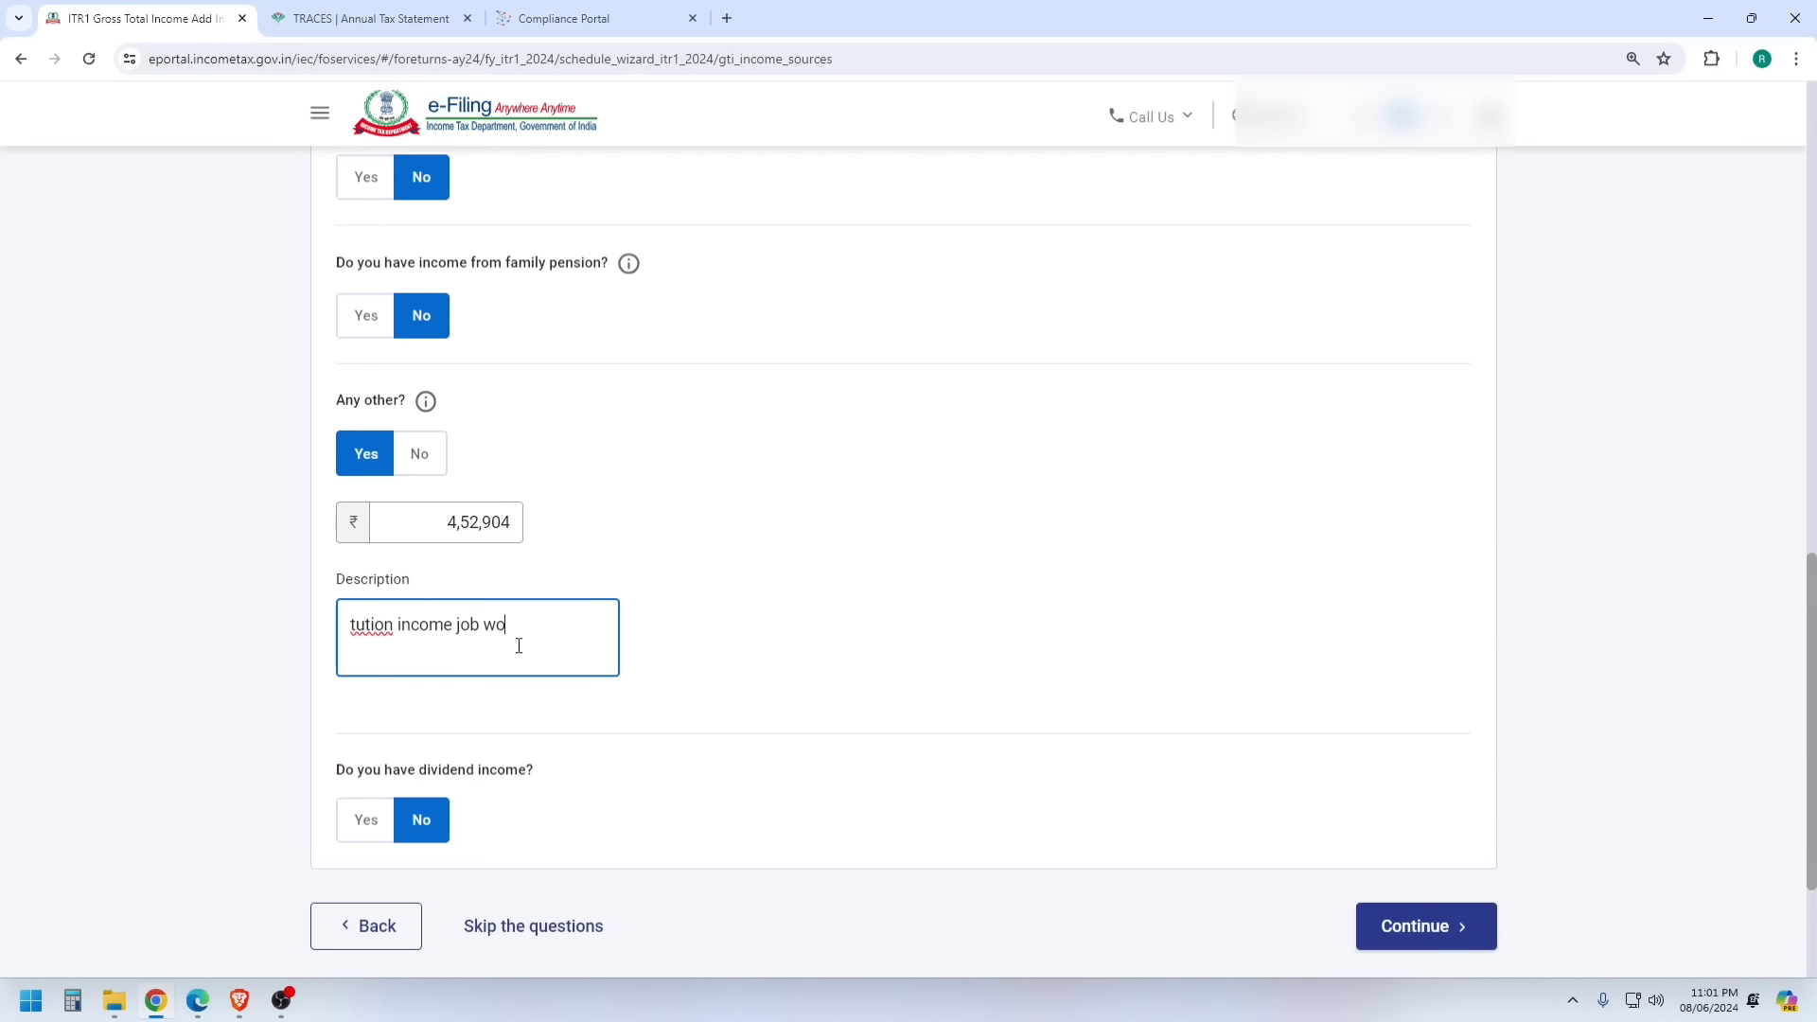
pyautogui.write('rk income part tme incom')
pyautogui.press('BackSpace')
pyautogui.press('BackSpace')
pyautogui.press('BackSpace')
pyautogui.press('BackSpace')
pyautogui.write('ncome')
pyautogui.scroll(-1, 666, 593)
# - Confirm the ₹6,38,572 gross total income and open the Total Deductions section
pyautogui.click(1416, 833)
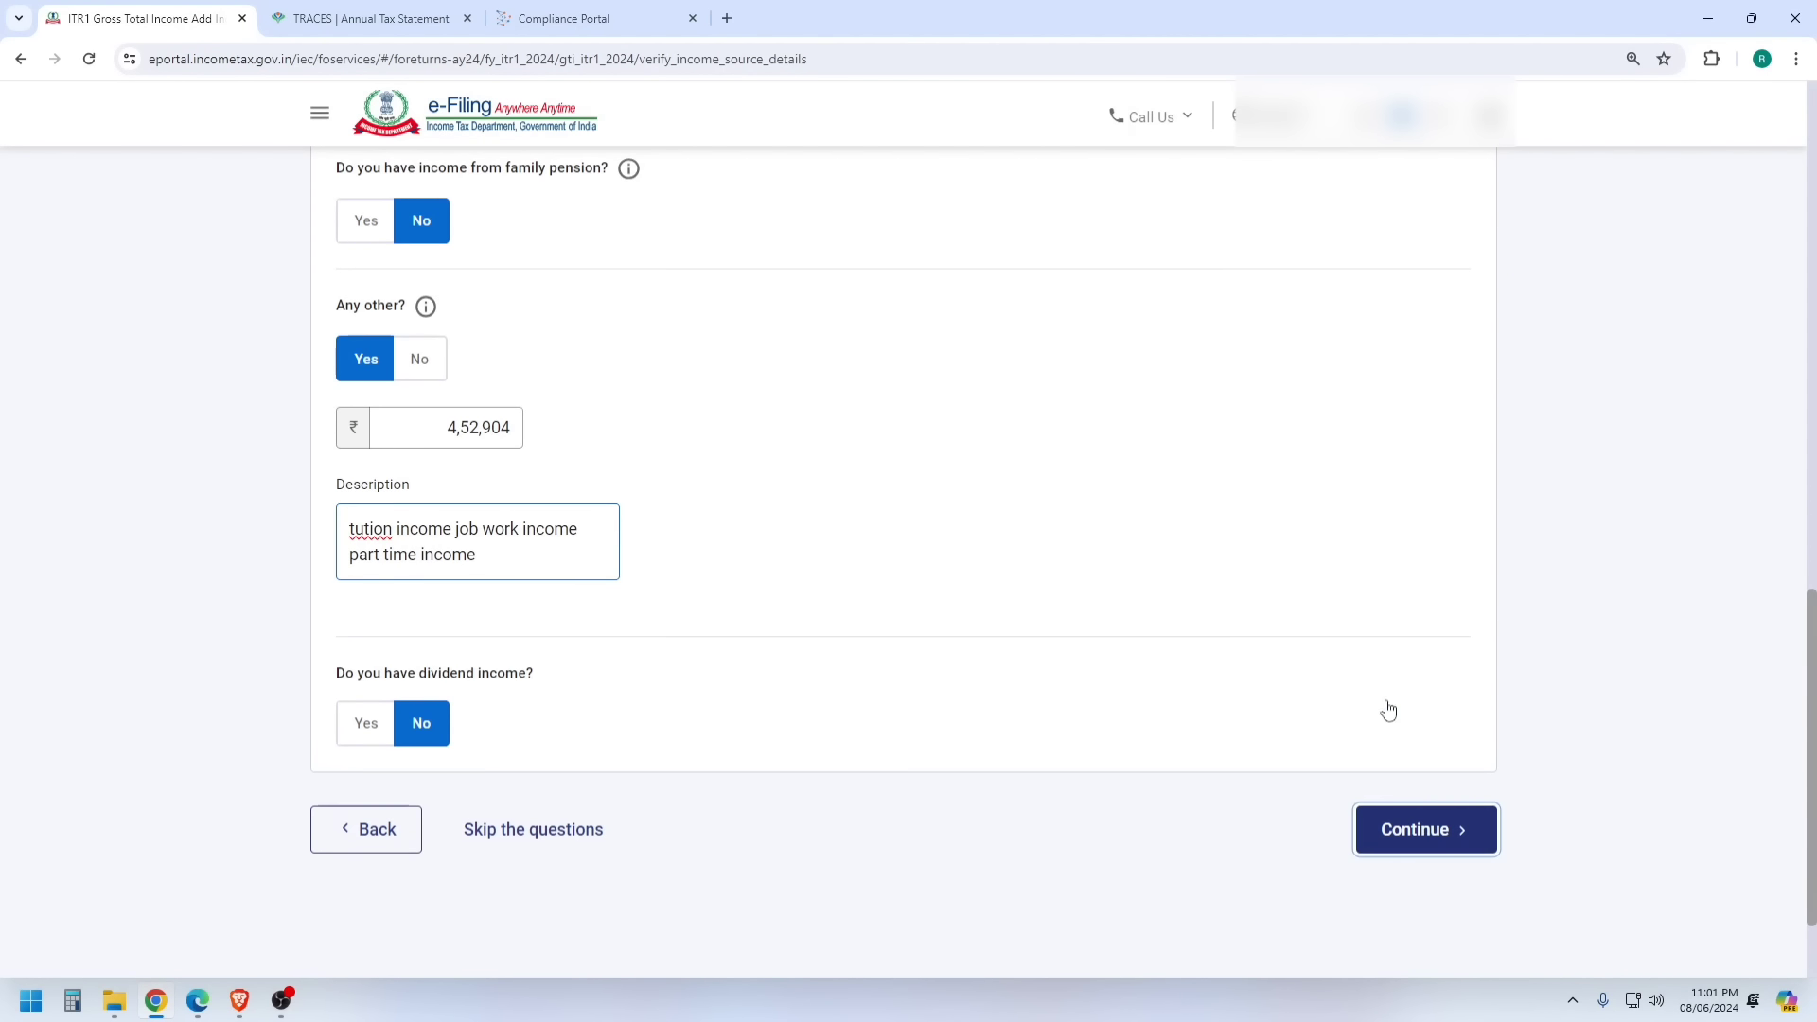
pyautogui.scroll(-8, 1396, 603)
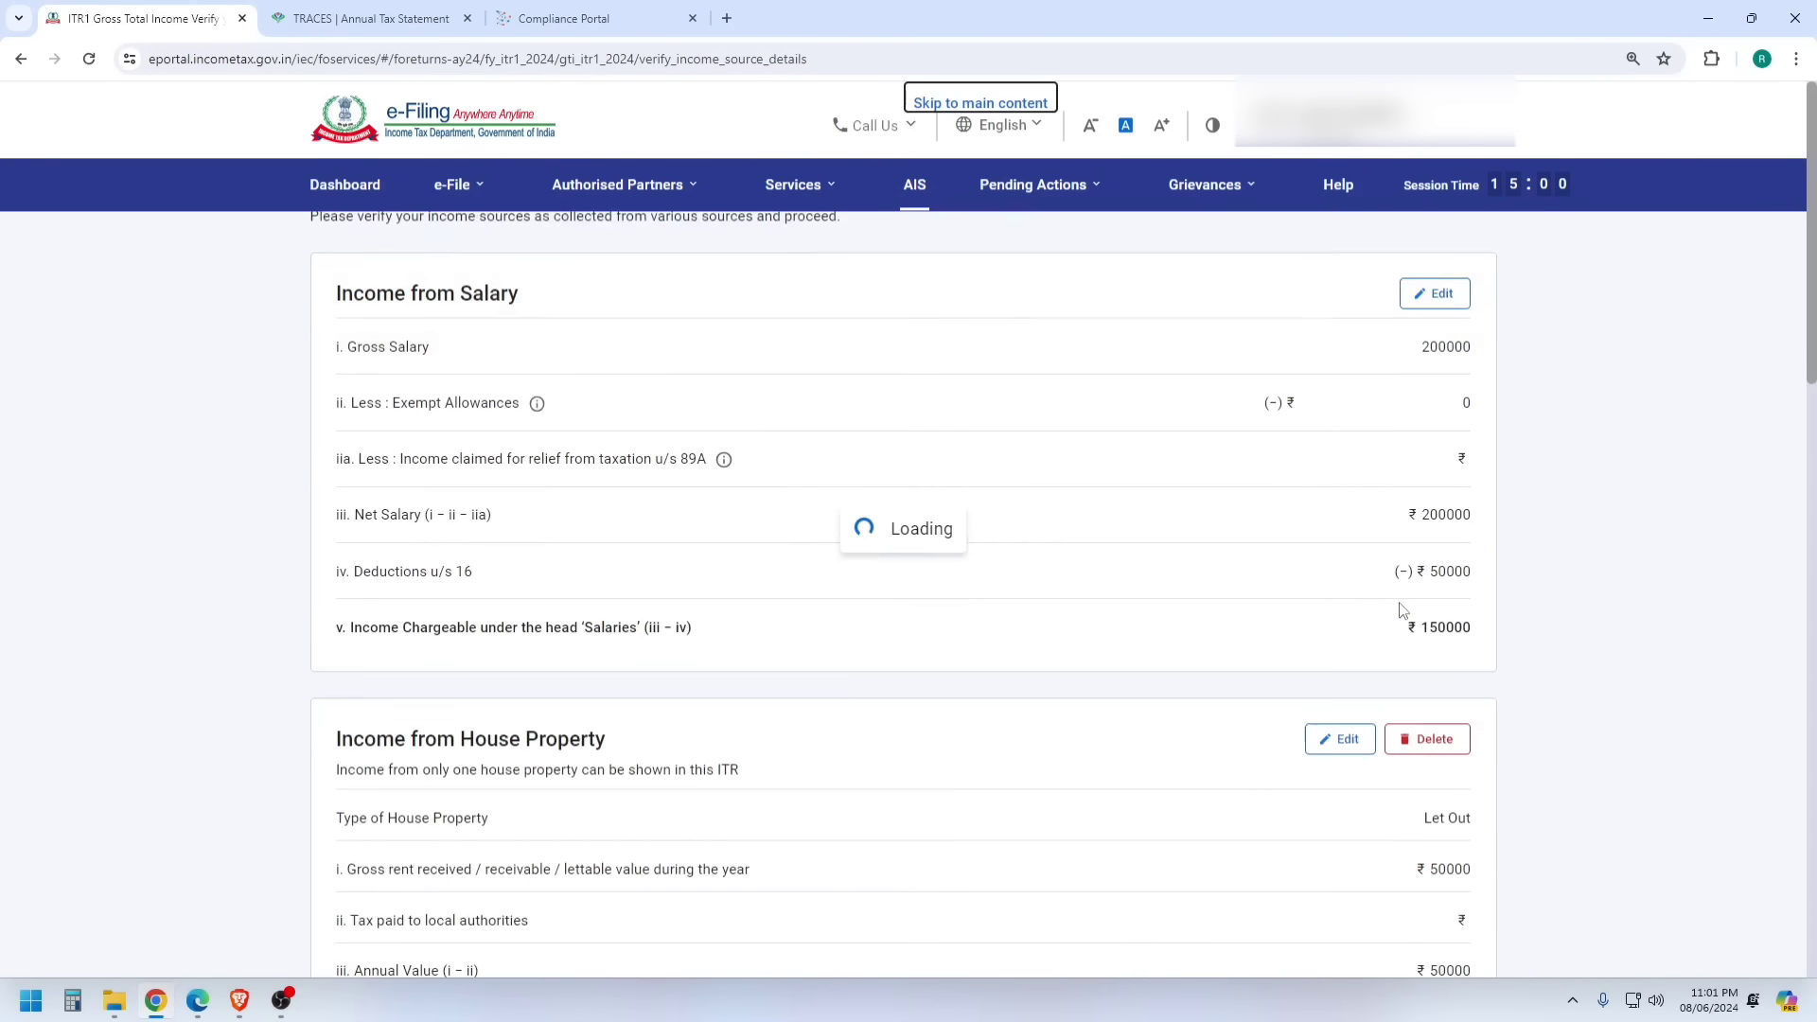
pyautogui.scroll(-9, 1403, 610)
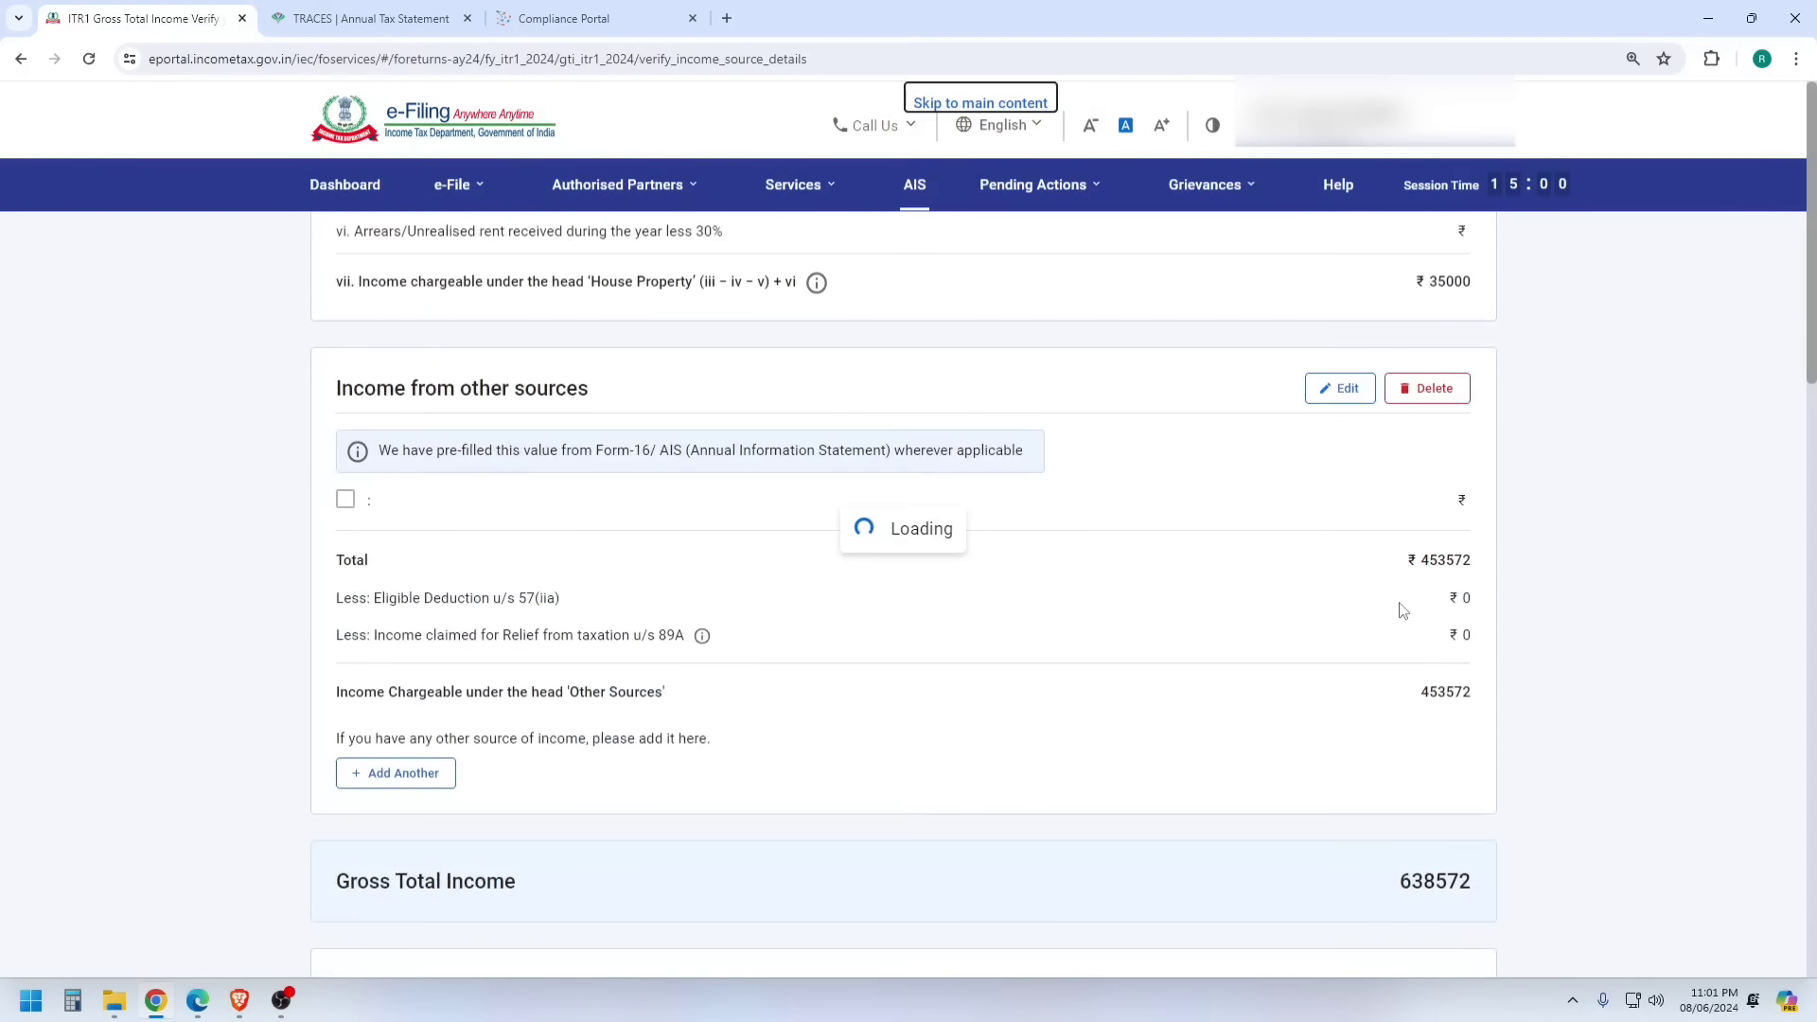
pyautogui.scroll(-3, 1416, 629)
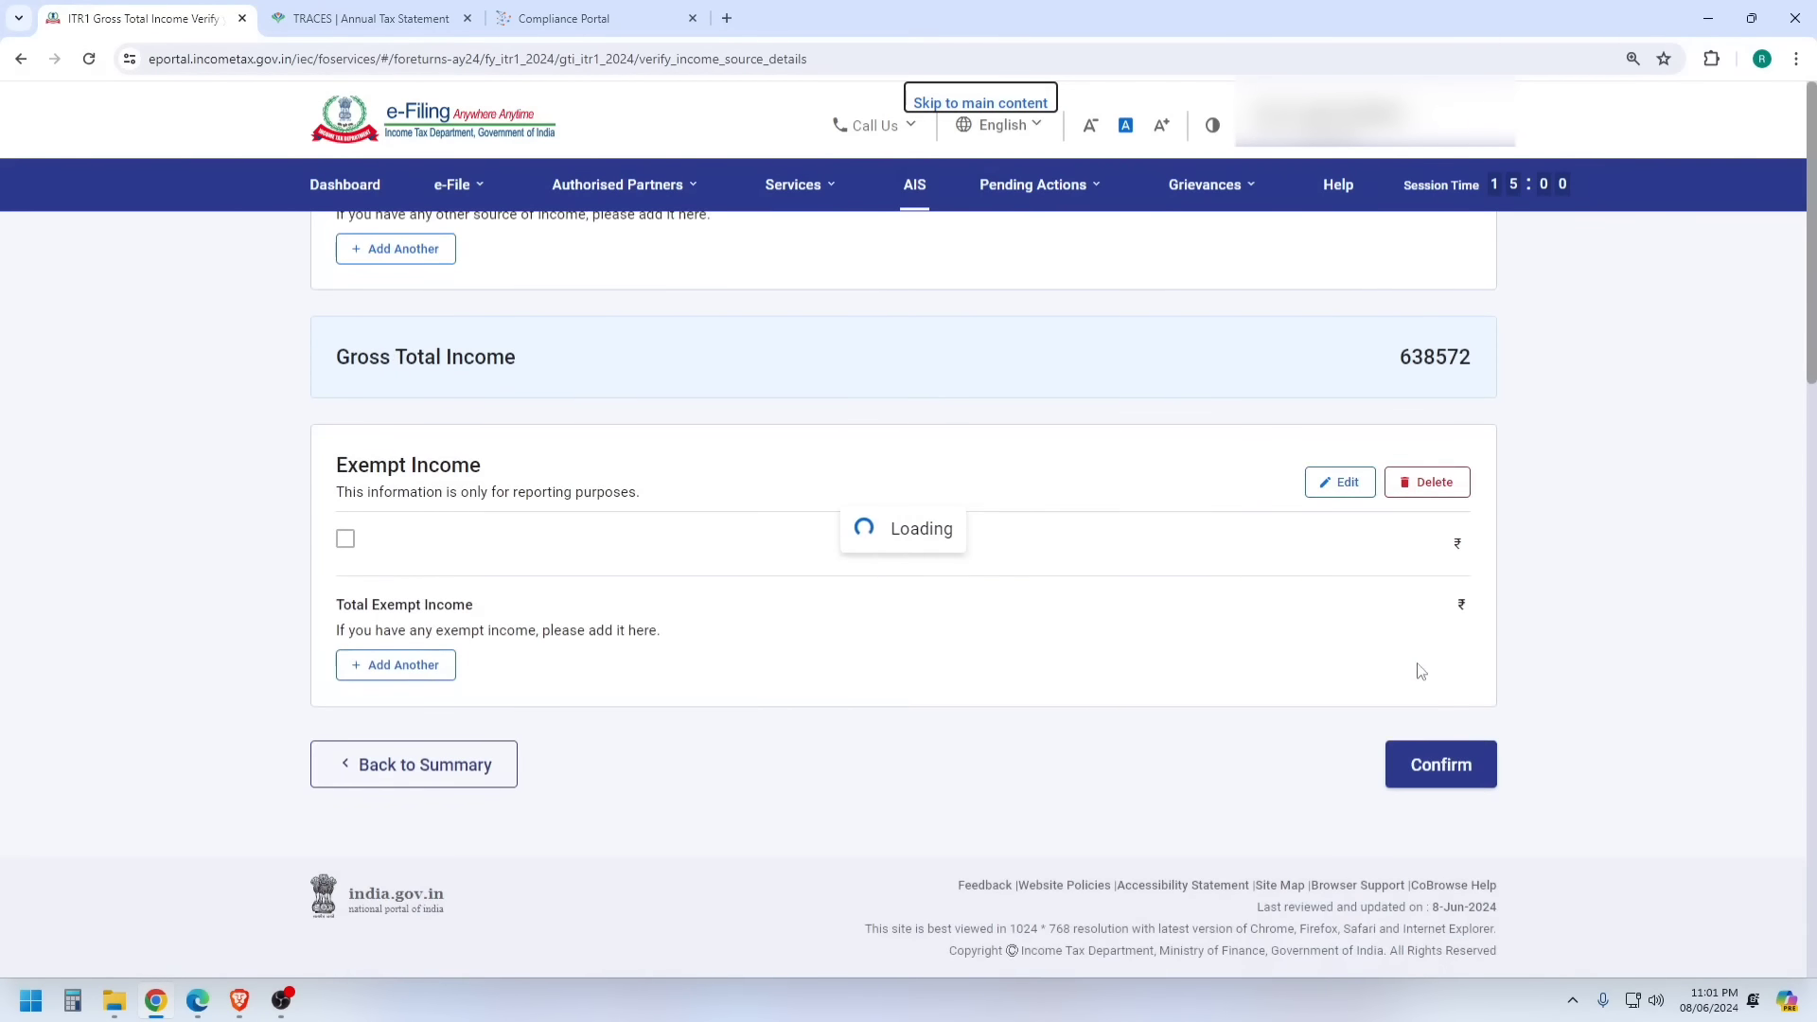
pyautogui.click(1440, 764)
pyautogui.scroll(-15, 1420, 616)
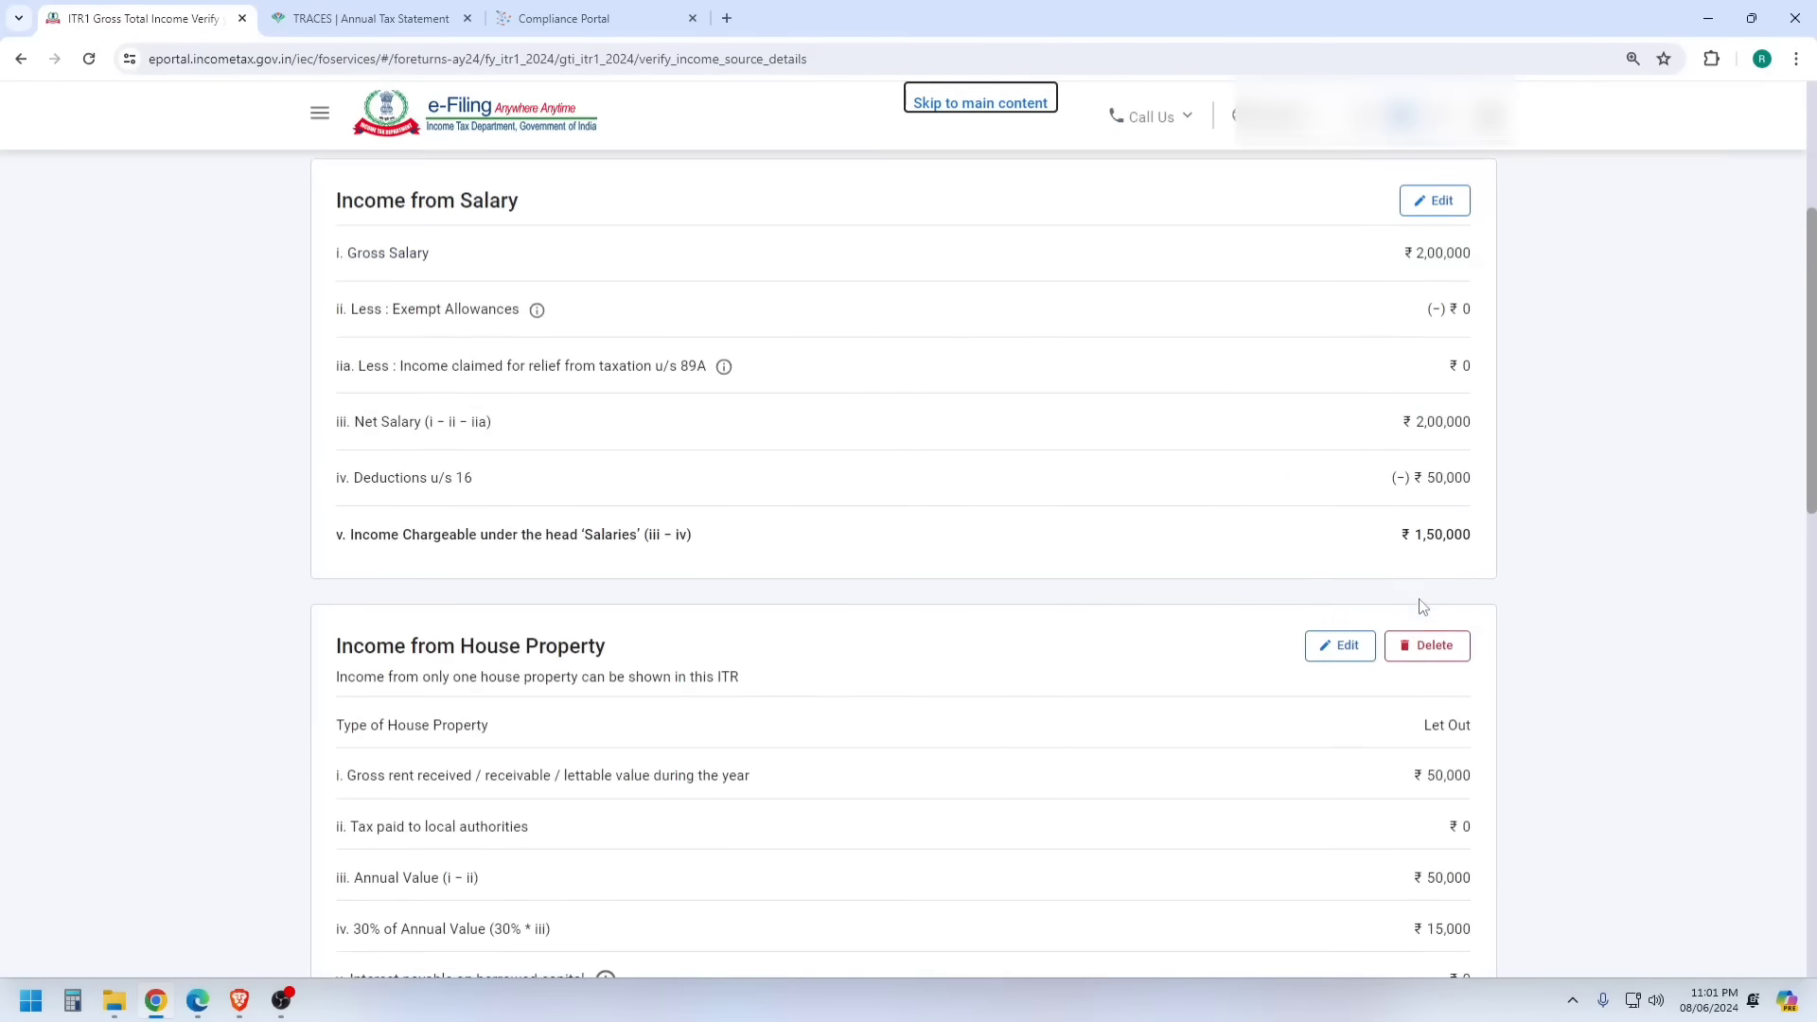
pyautogui.scroll(-3, 1426, 646)
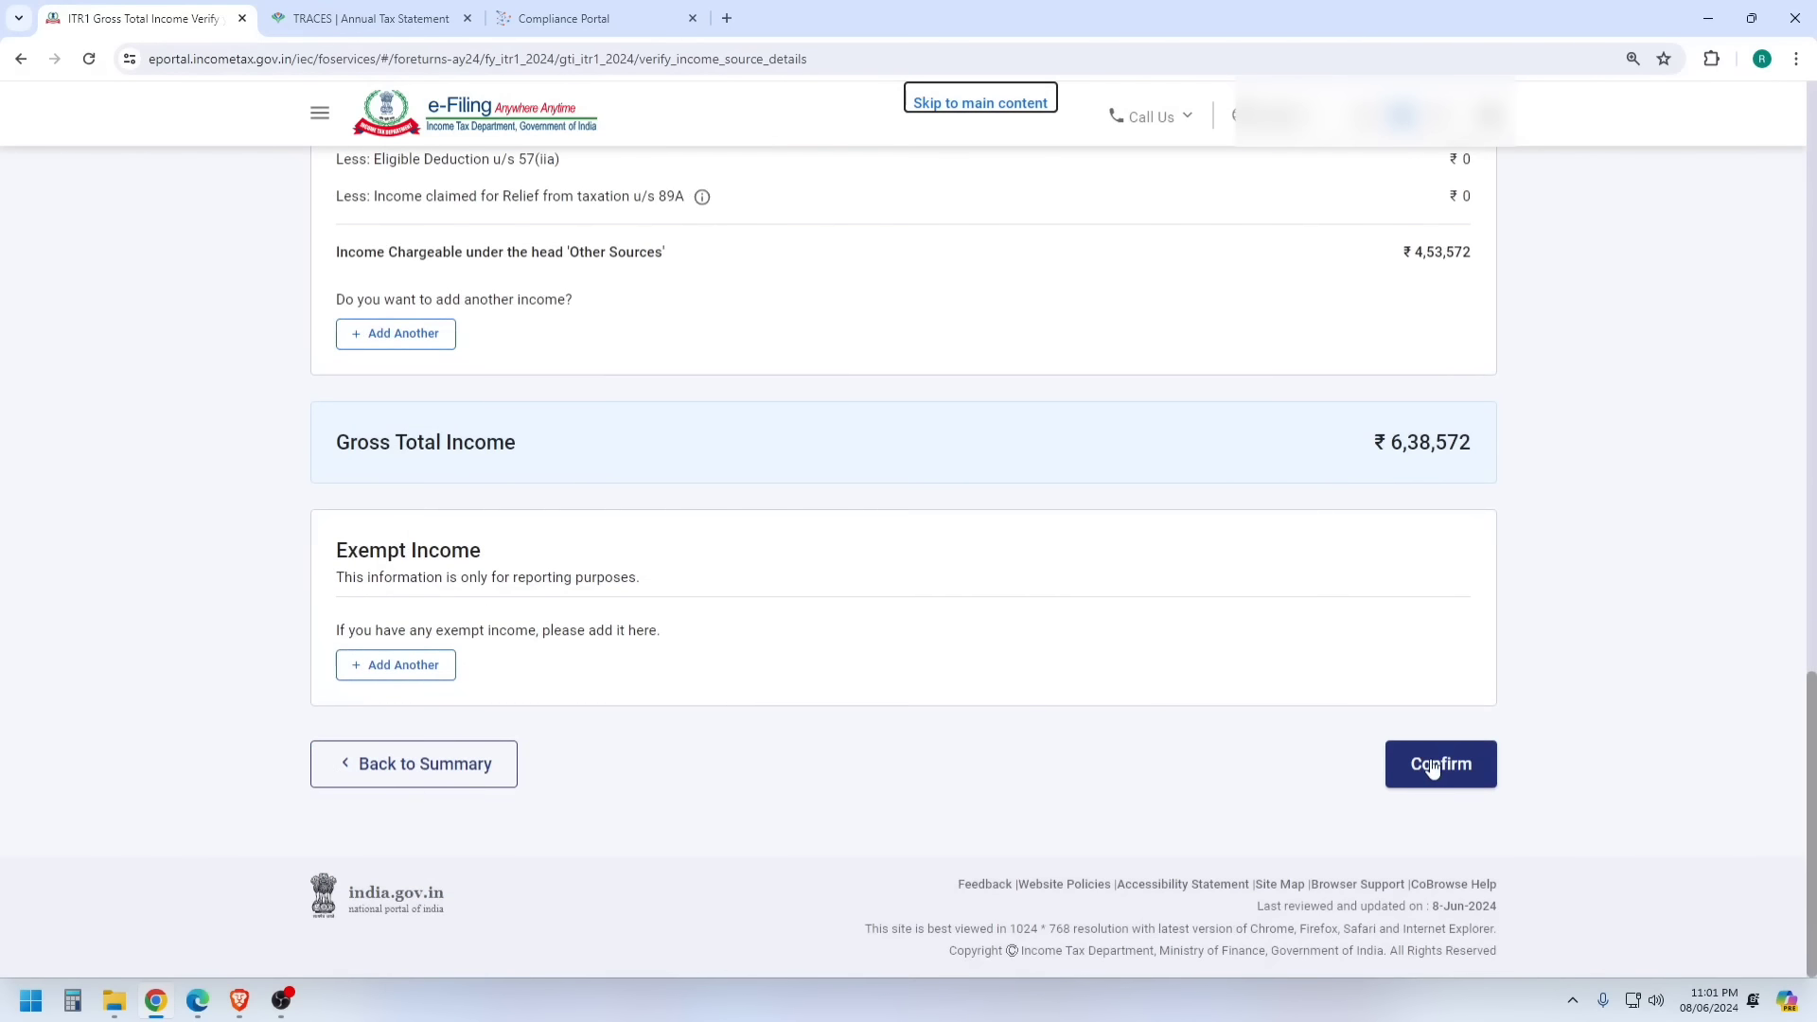
pyautogui.click(1439, 763)
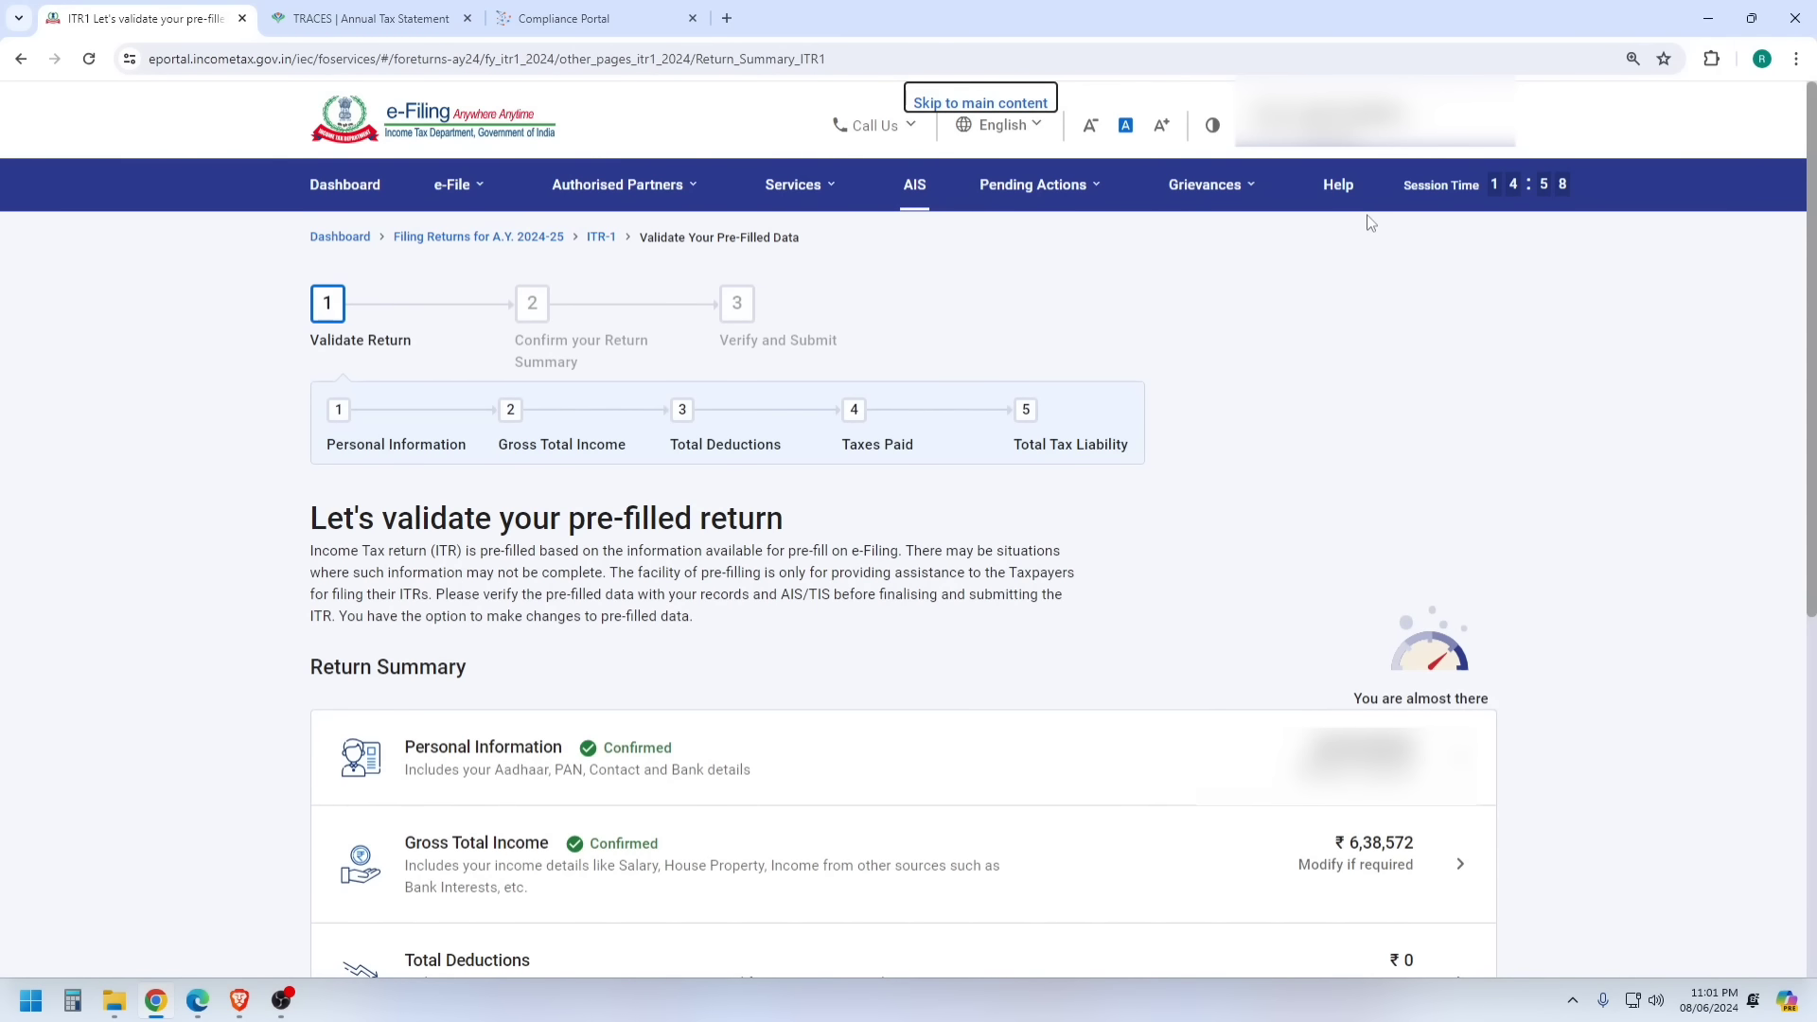
pyautogui.scroll(-5, 1136, 436)
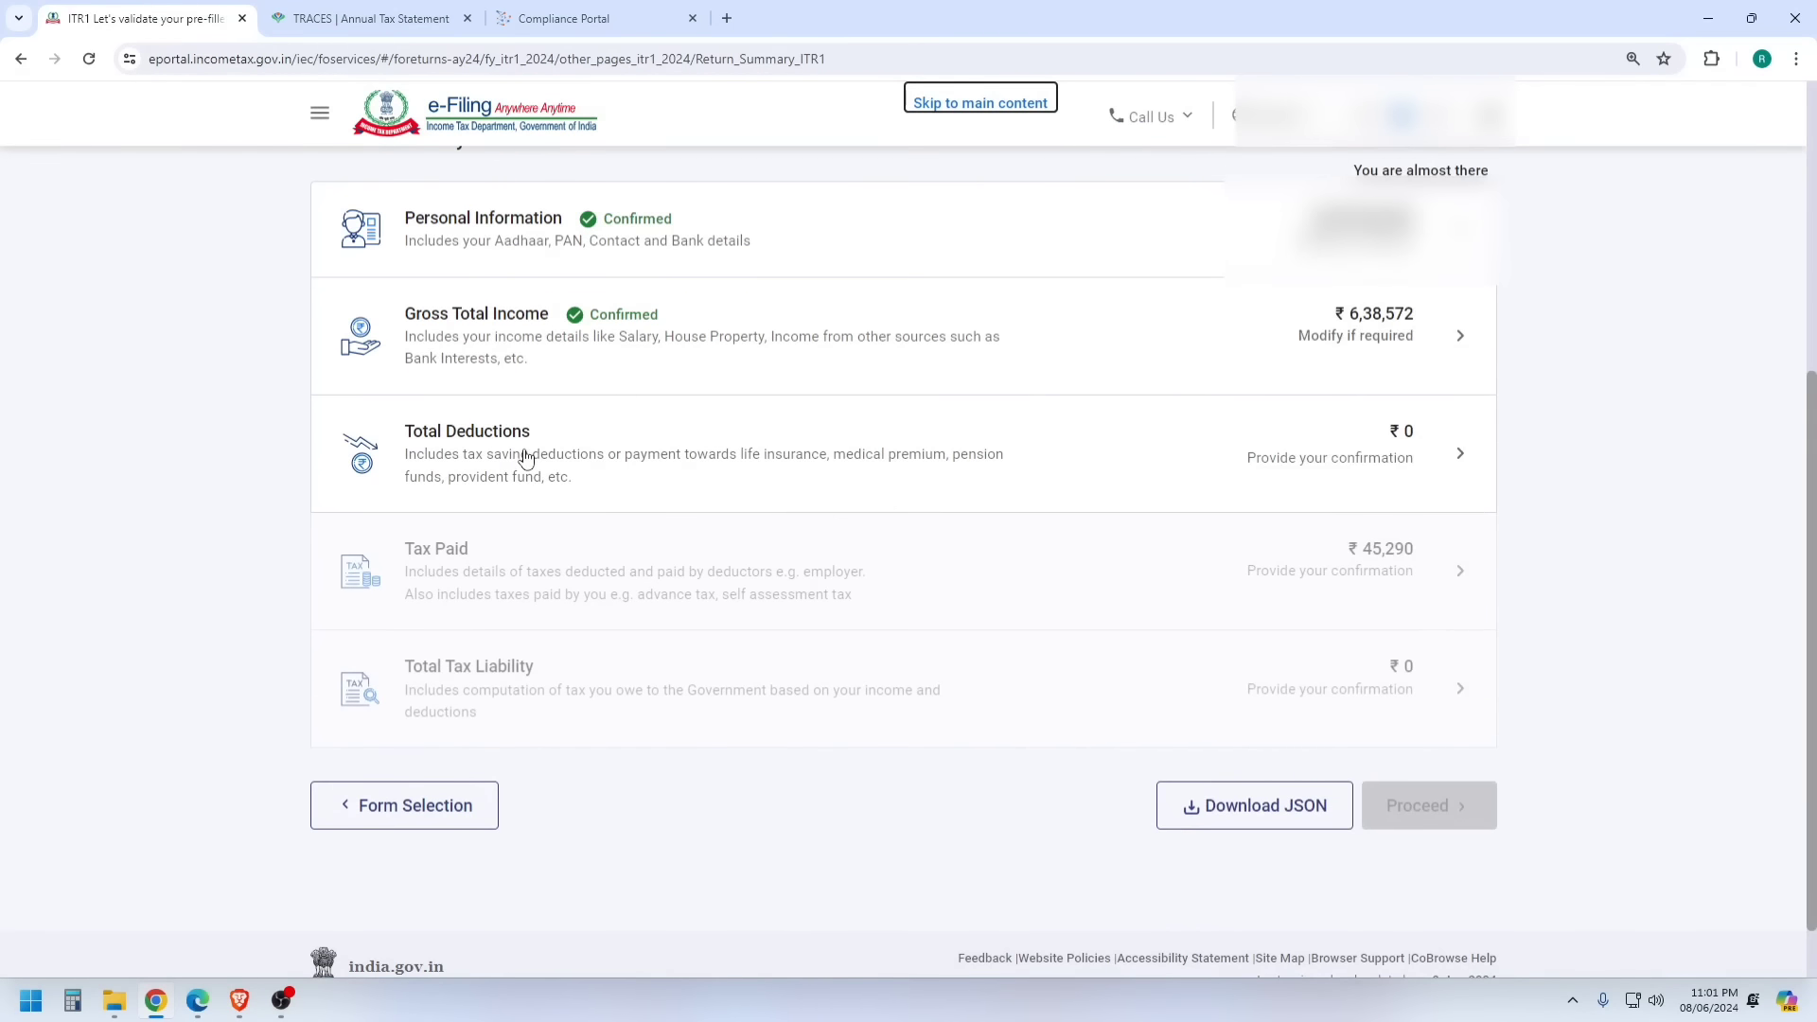
pyautogui.click(527, 458)
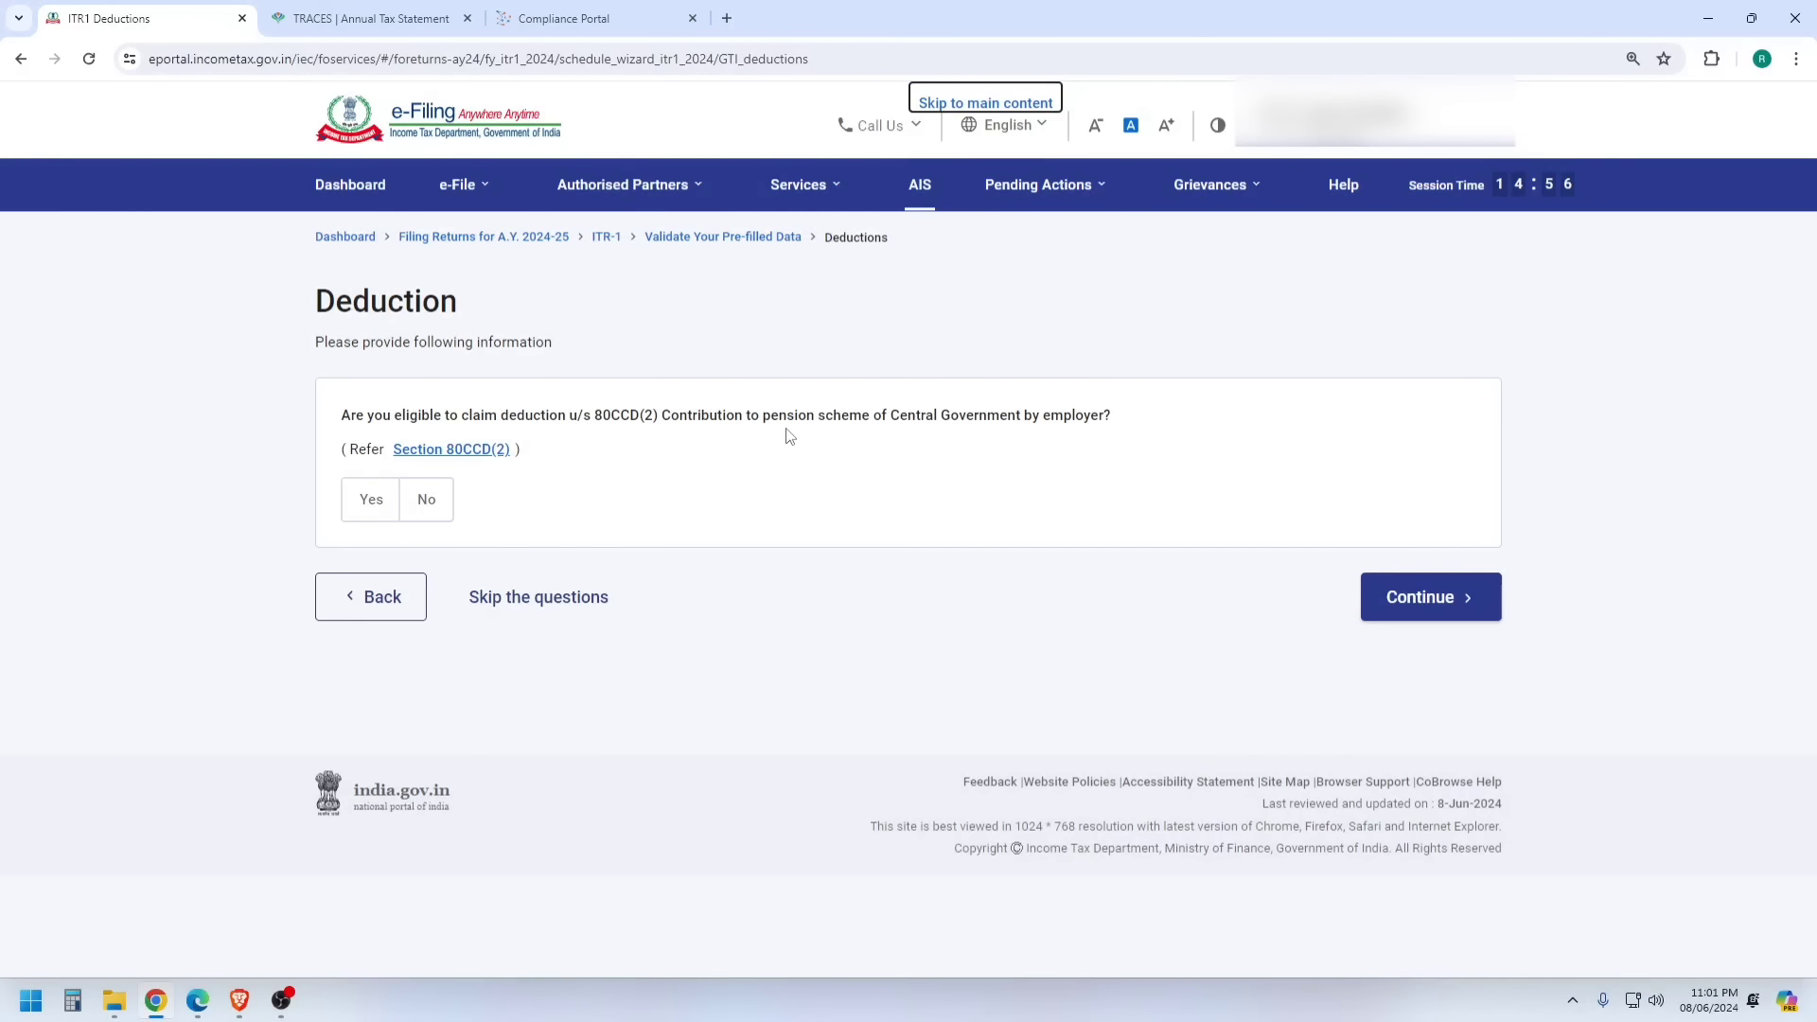
# - Continue past the 80CCD(2) question and confirm total deductions of ₹0
pyautogui.click(1438, 598)
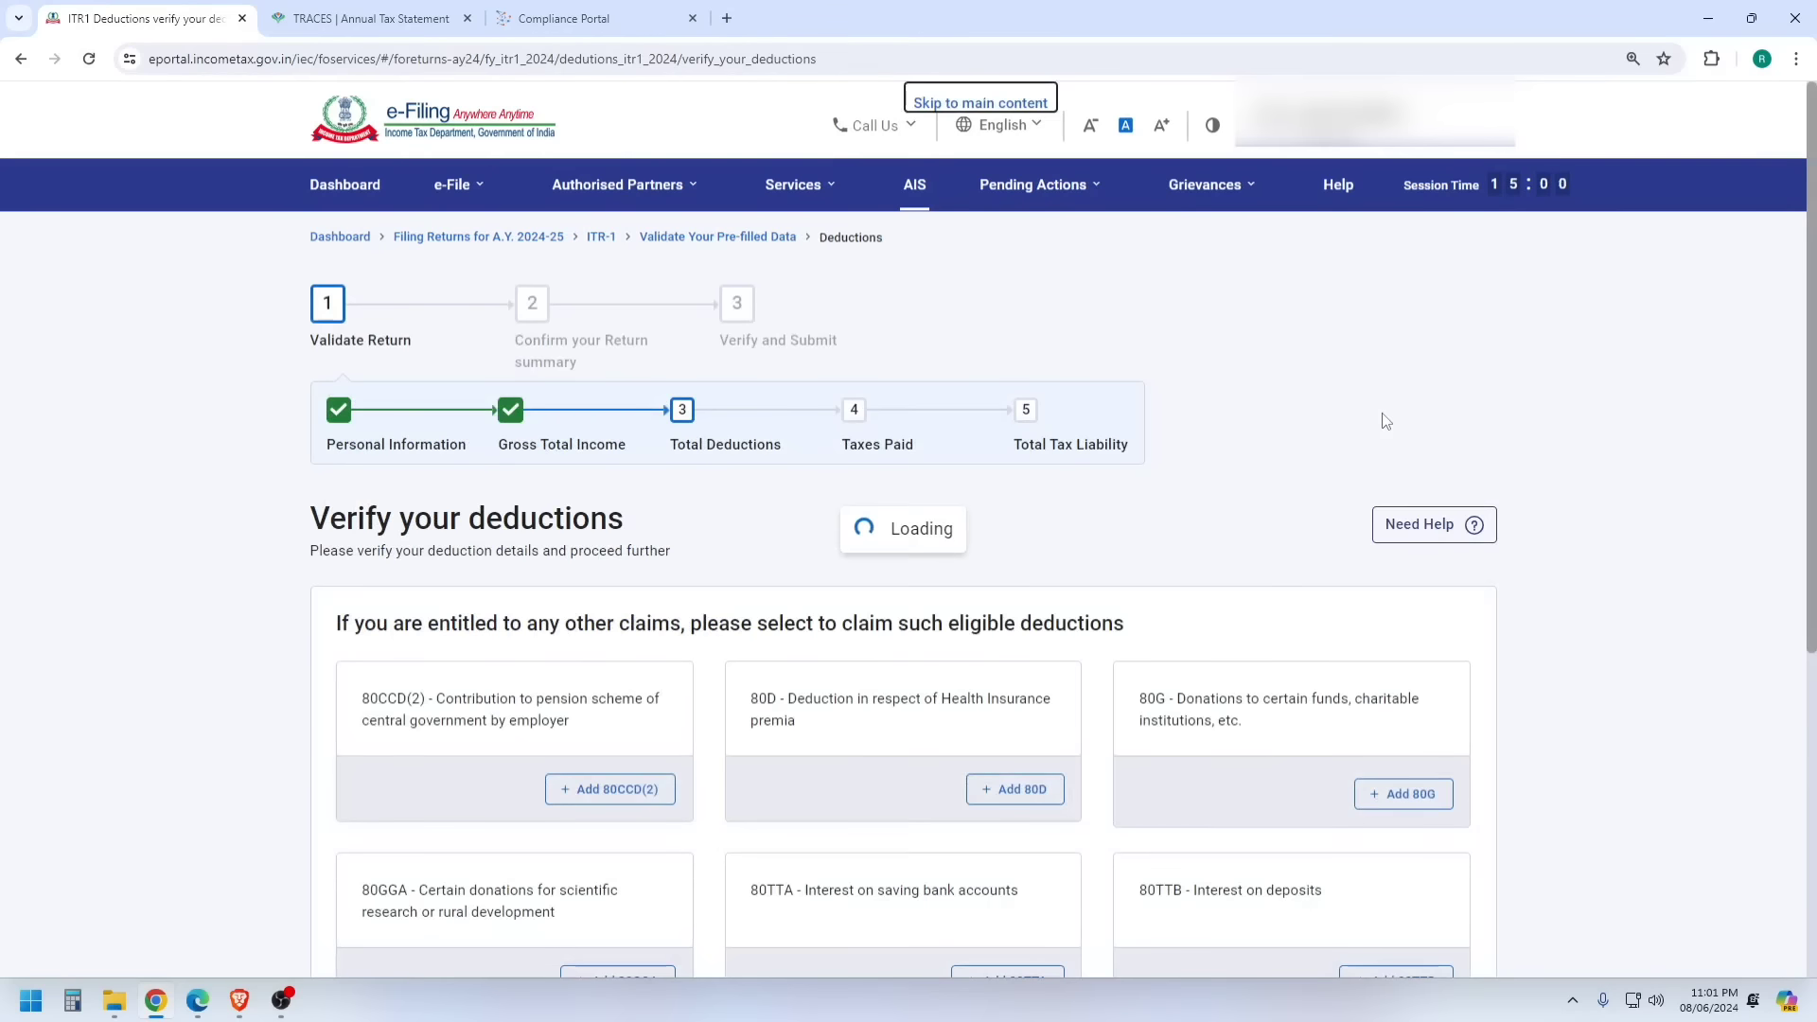
pyautogui.scroll(-5, 1283, 598)
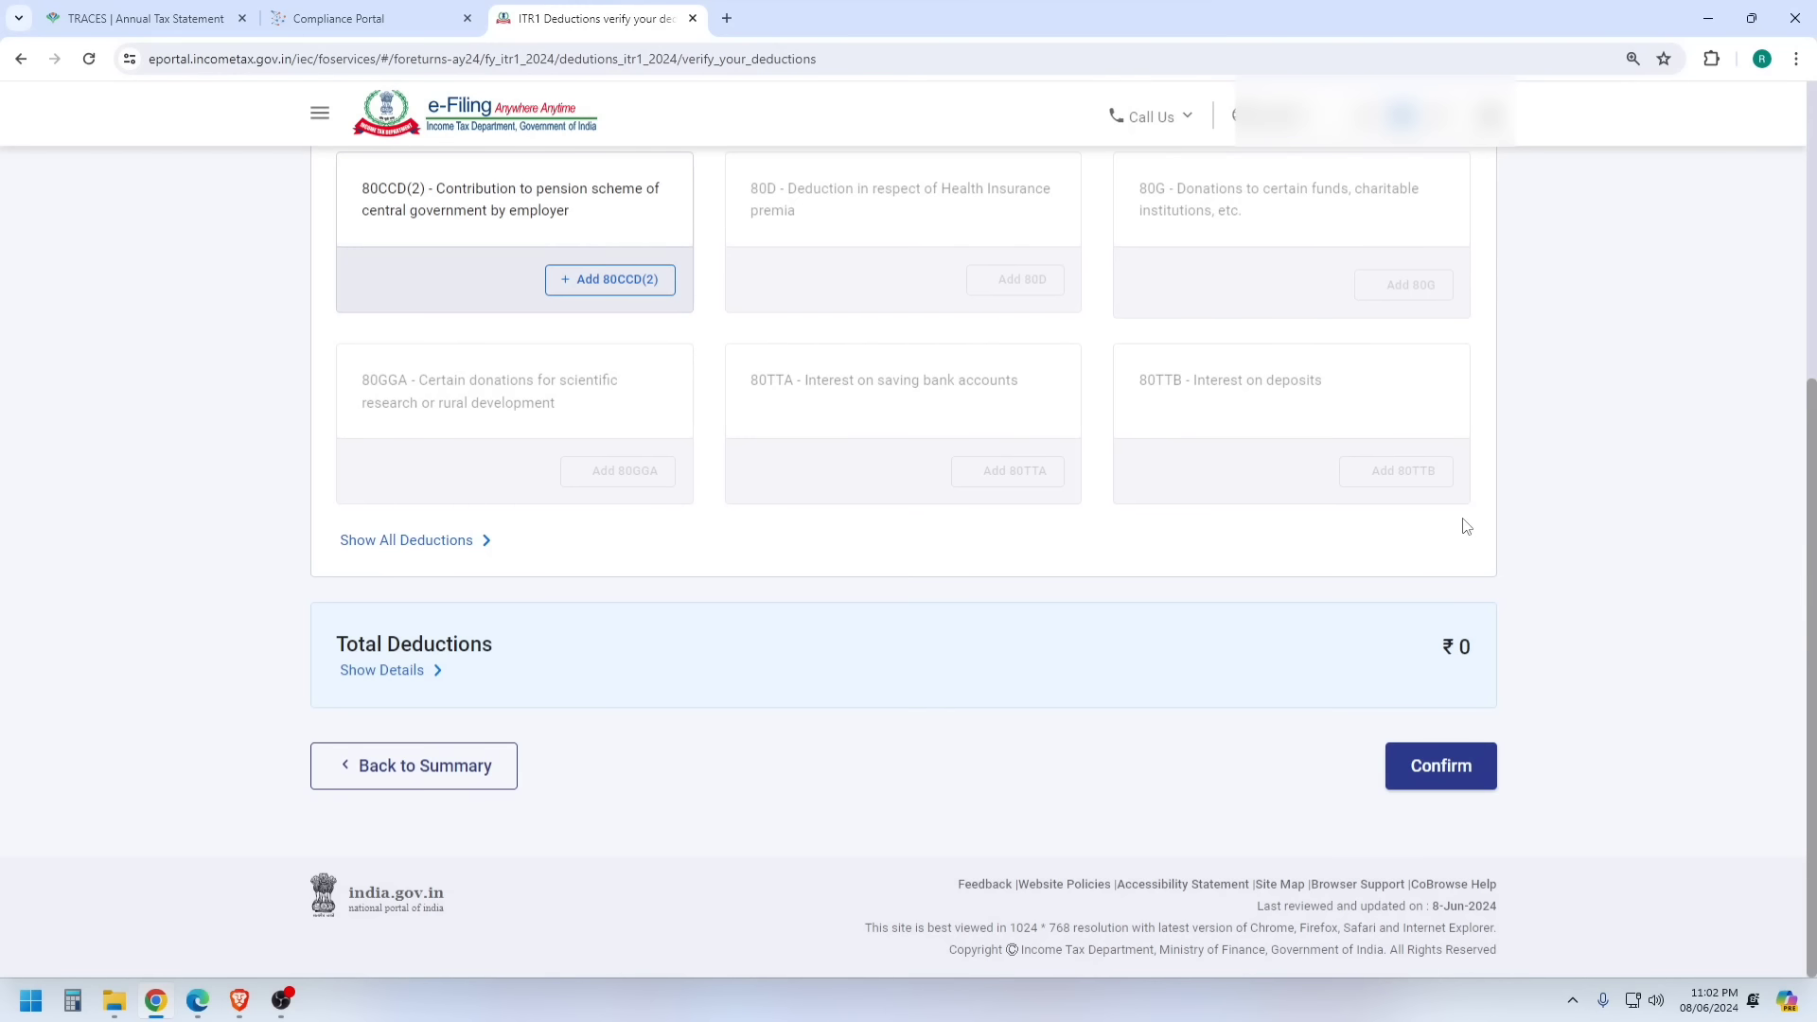
pyautogui.click(1425, 762)
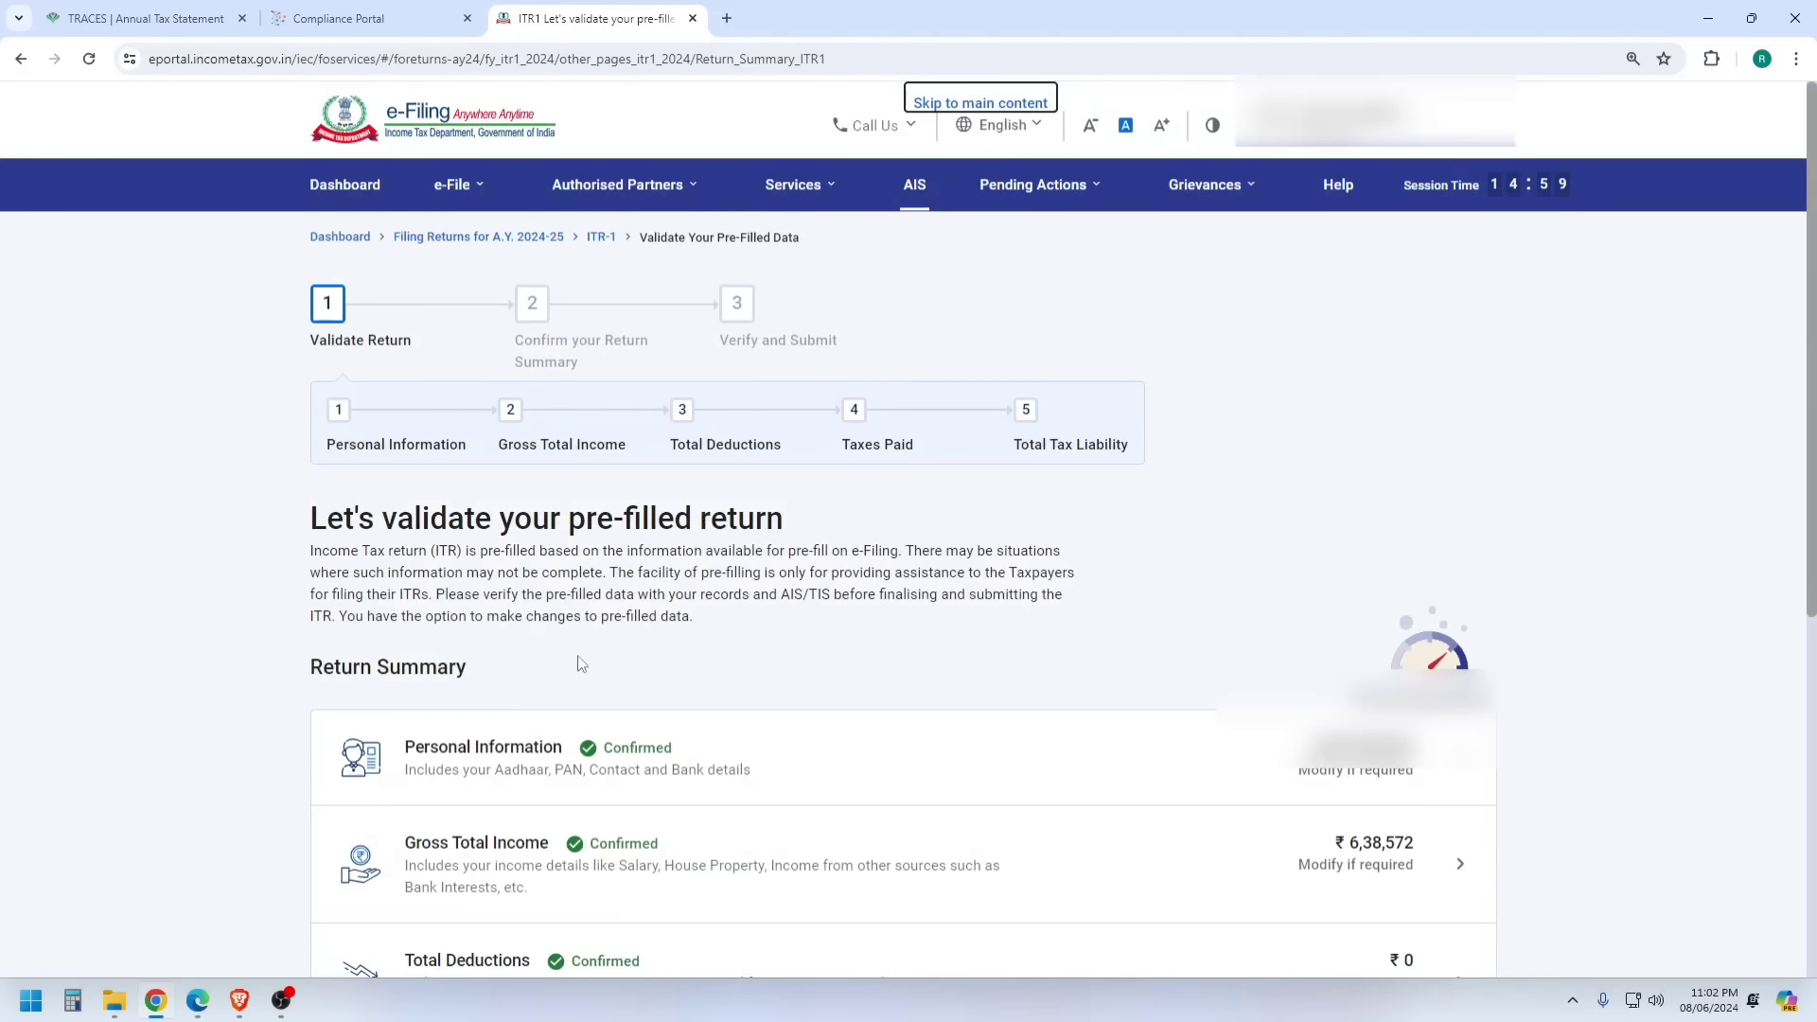
# - Open the Taxes Paid details from the return summary
pyautogui.scroll(-6, 641, 588)
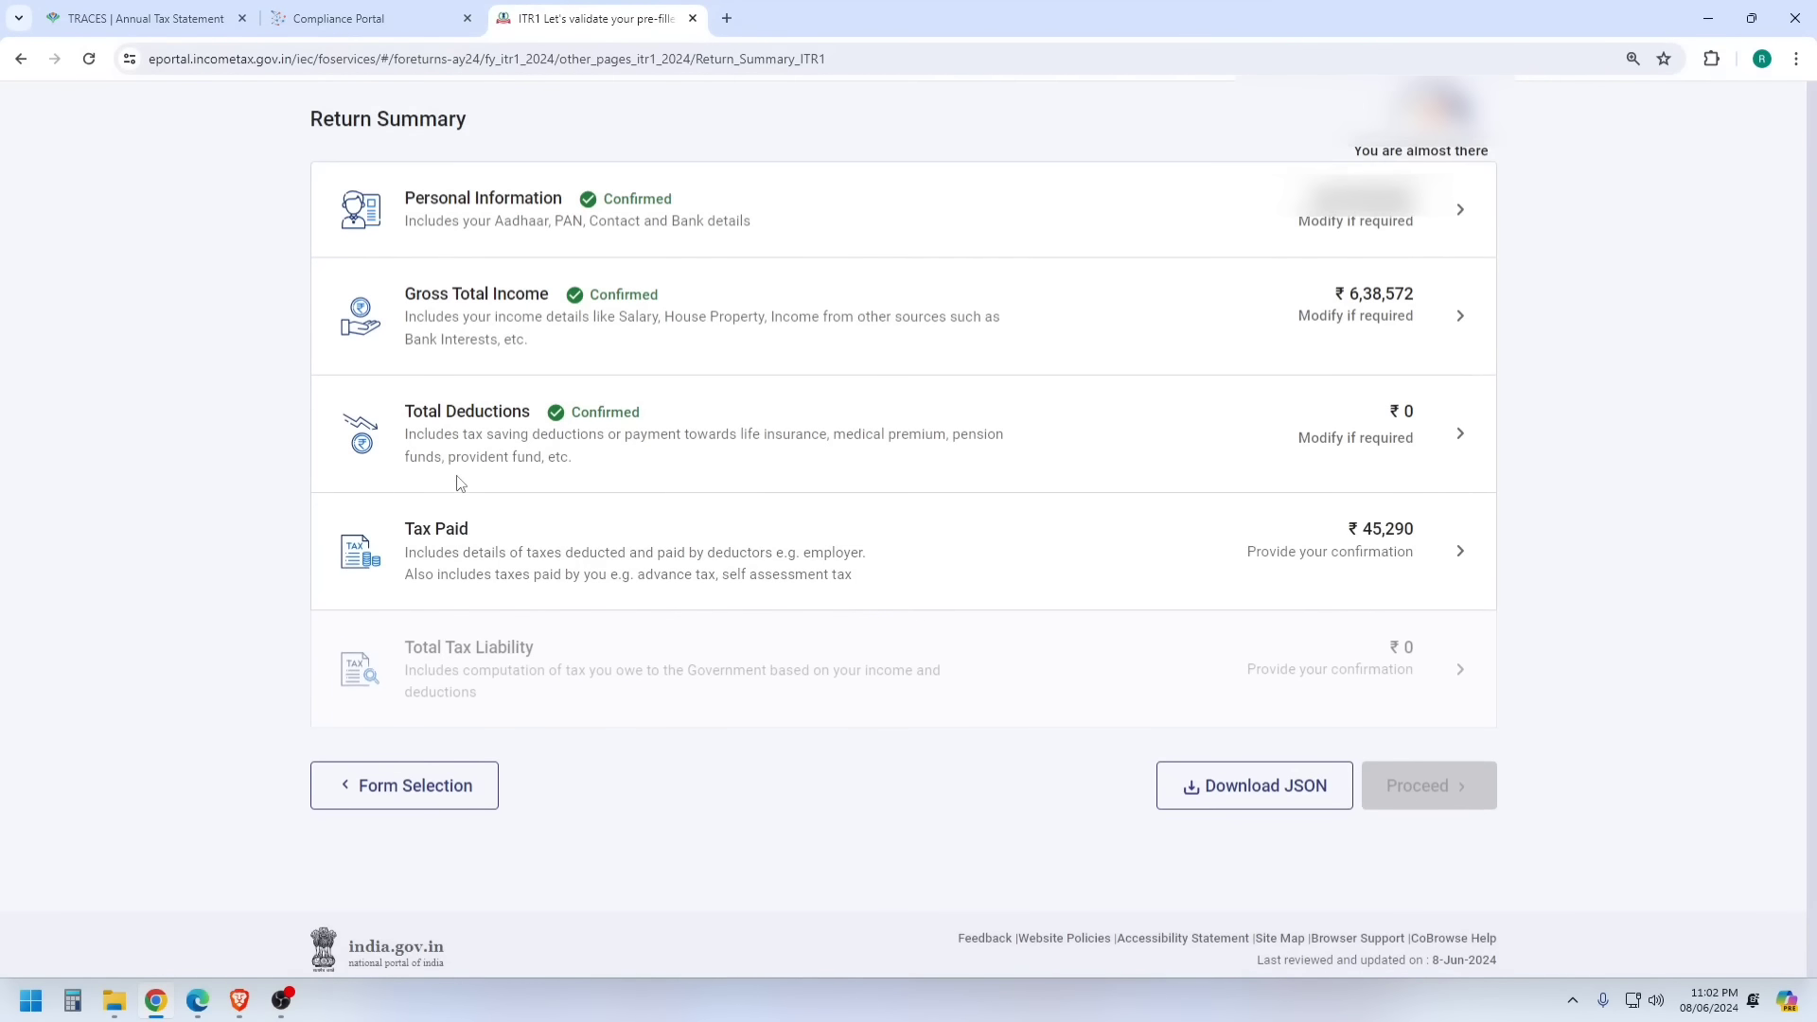
pyautogui.click(460, 502)
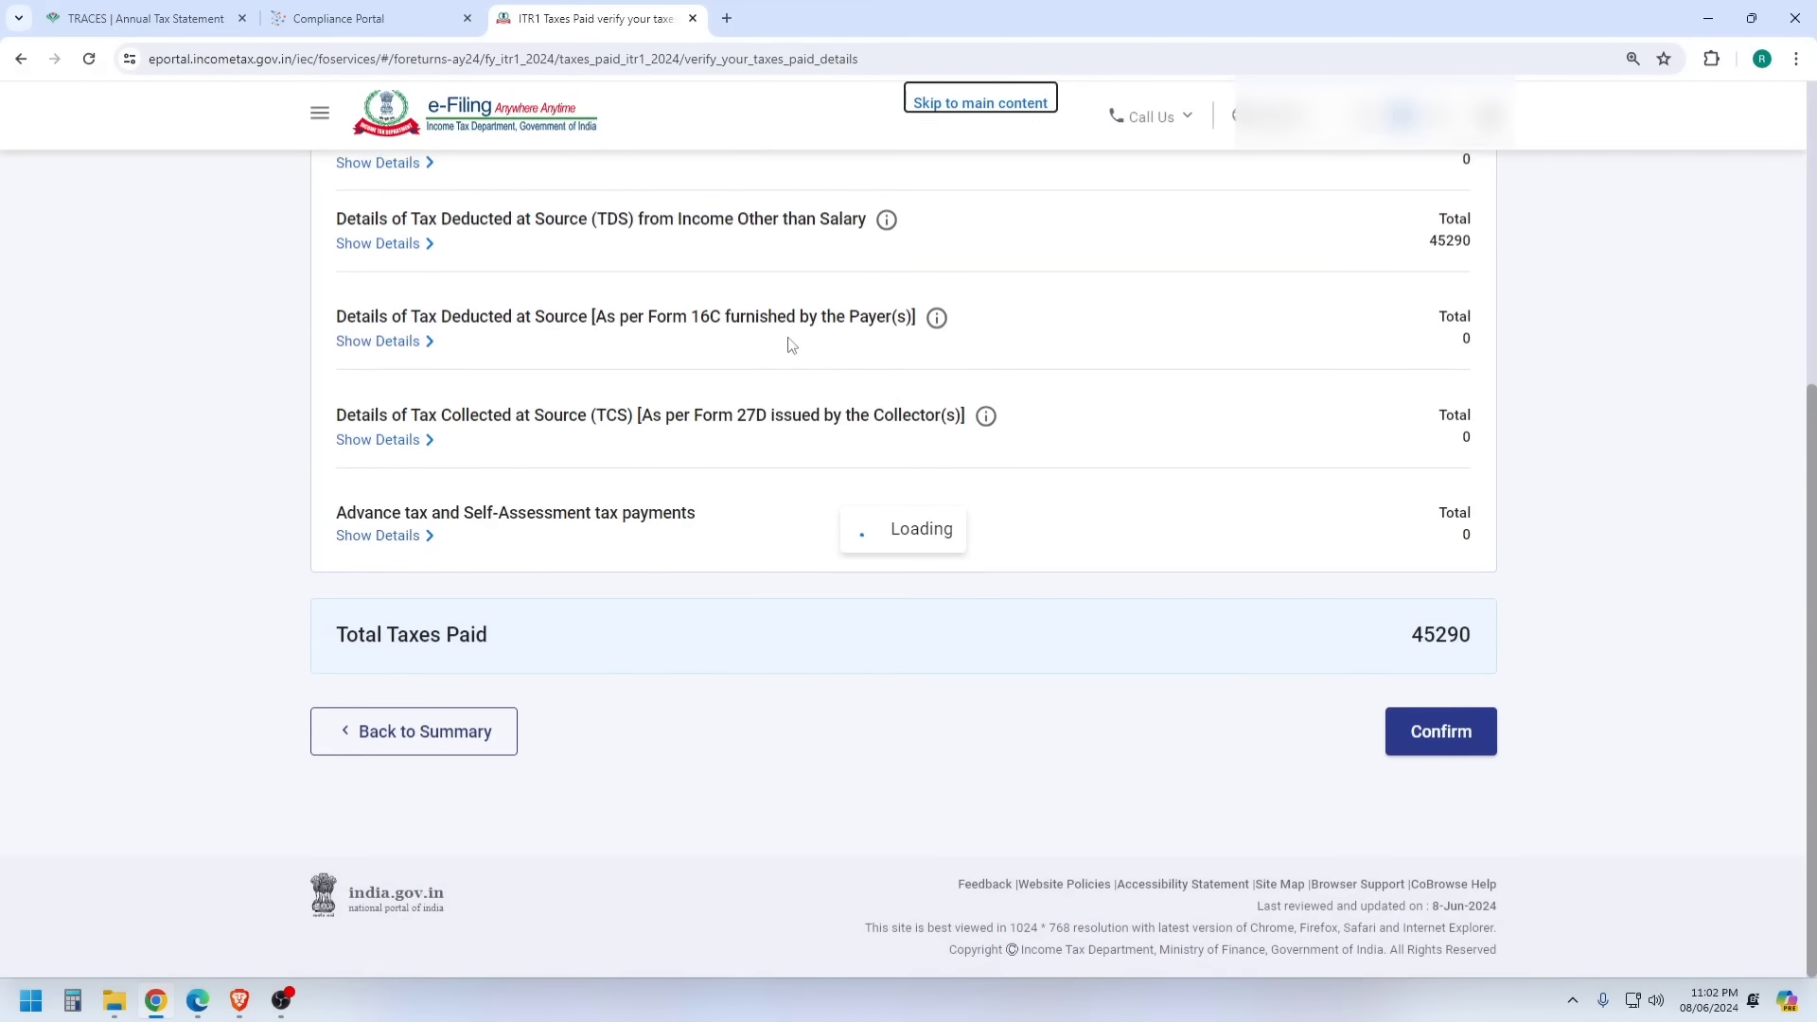
pyautogui.scroll(3, 791, 345)
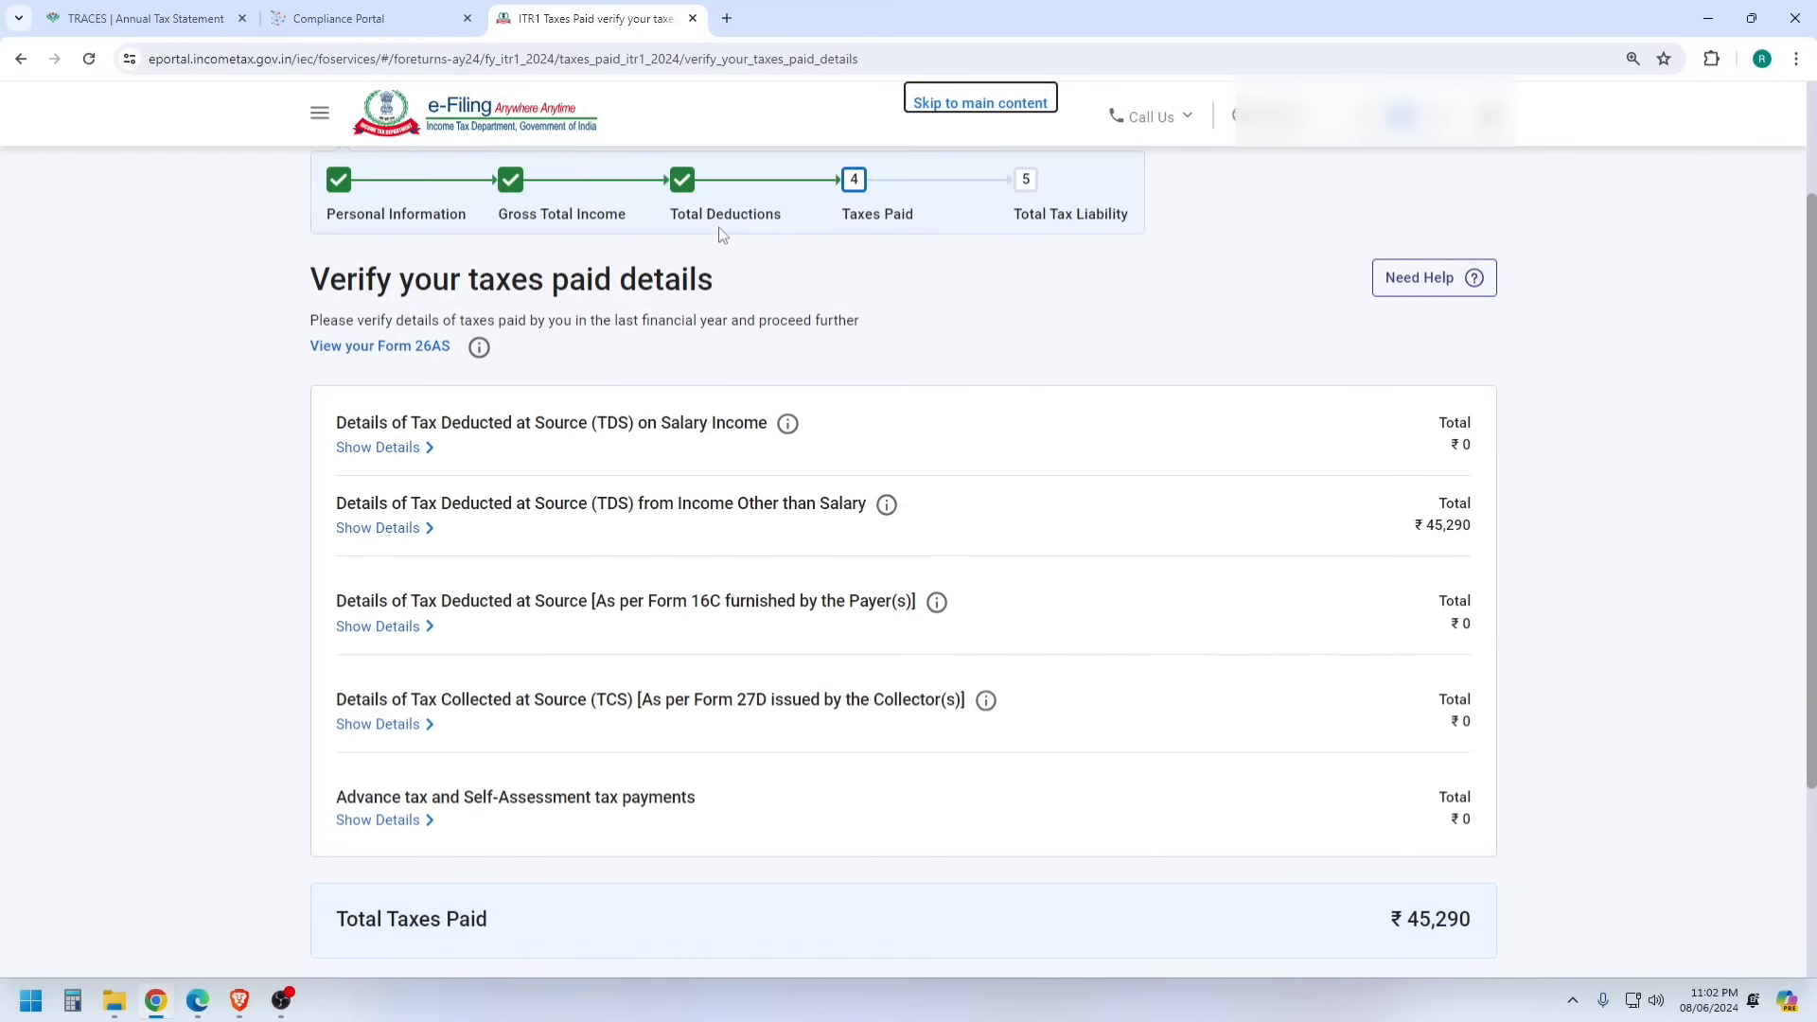
pyautogui.scroll(2, 663, 331)
pyautogui.scroll(-2, 687, 377)
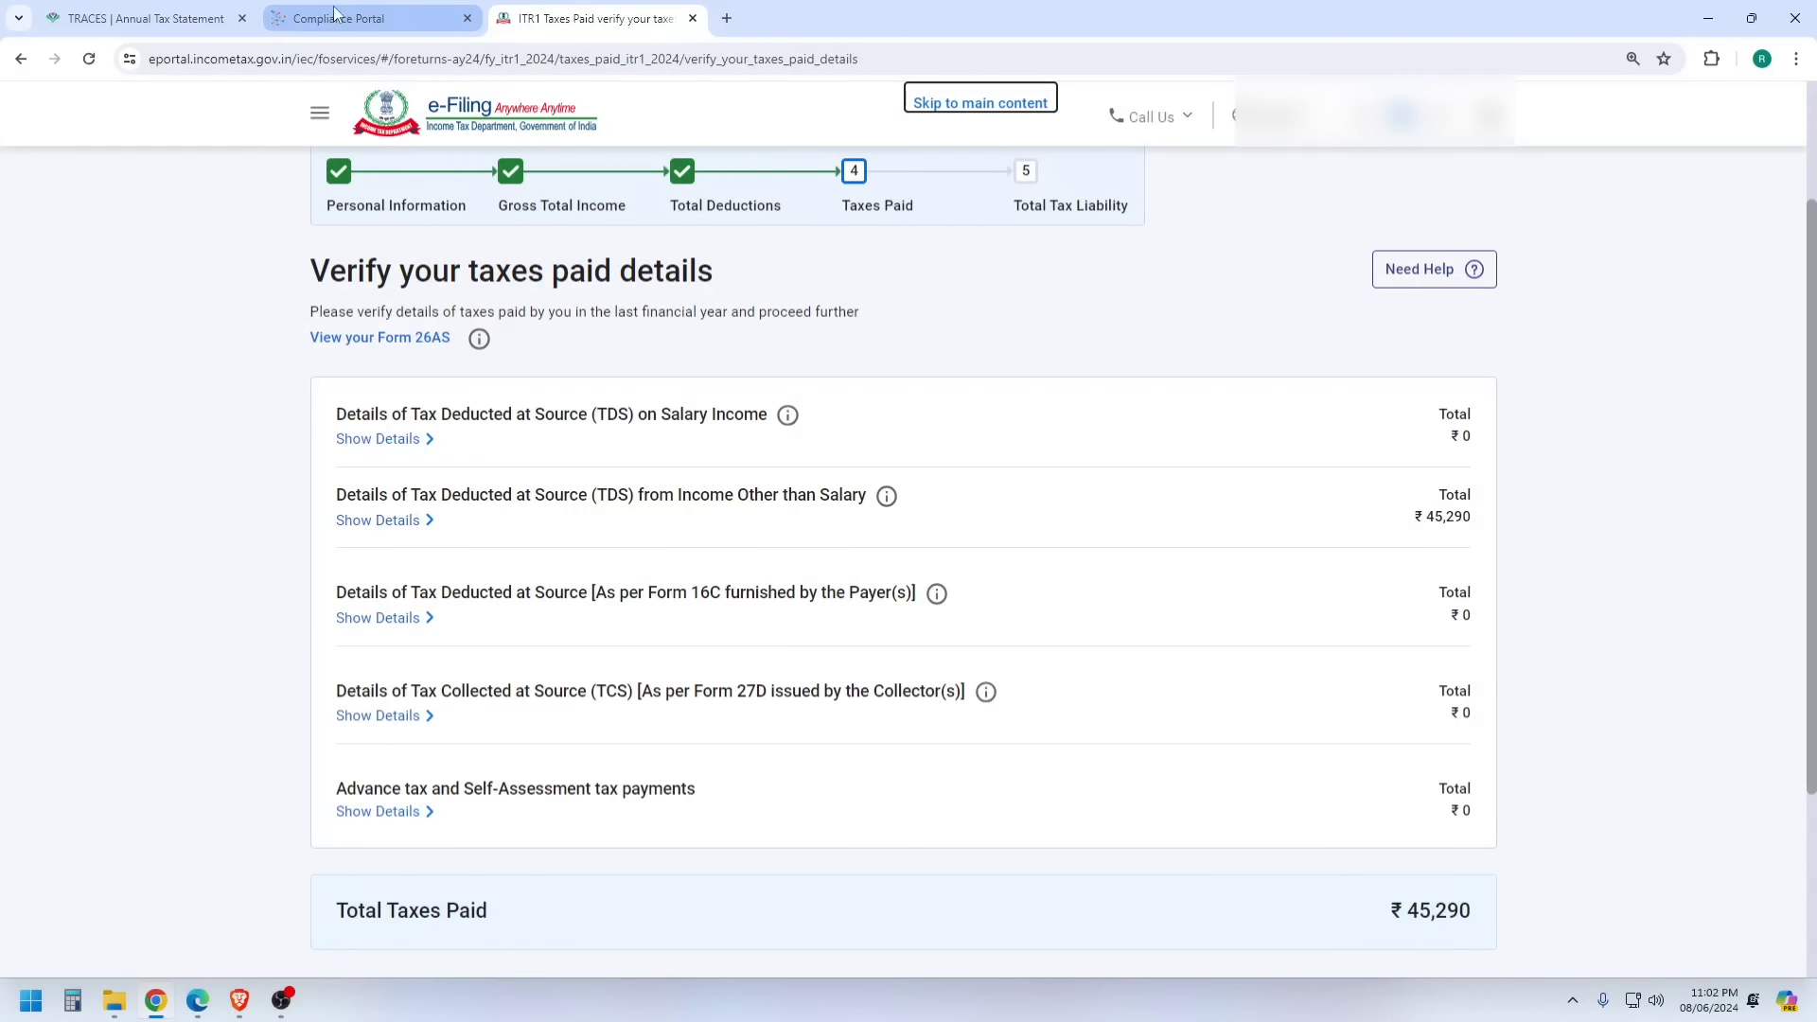
# - Cross-check Form 26AS on TRACES and expand the ₹45,290 TDS on non-salary income
pyautogui.click(157, 13)
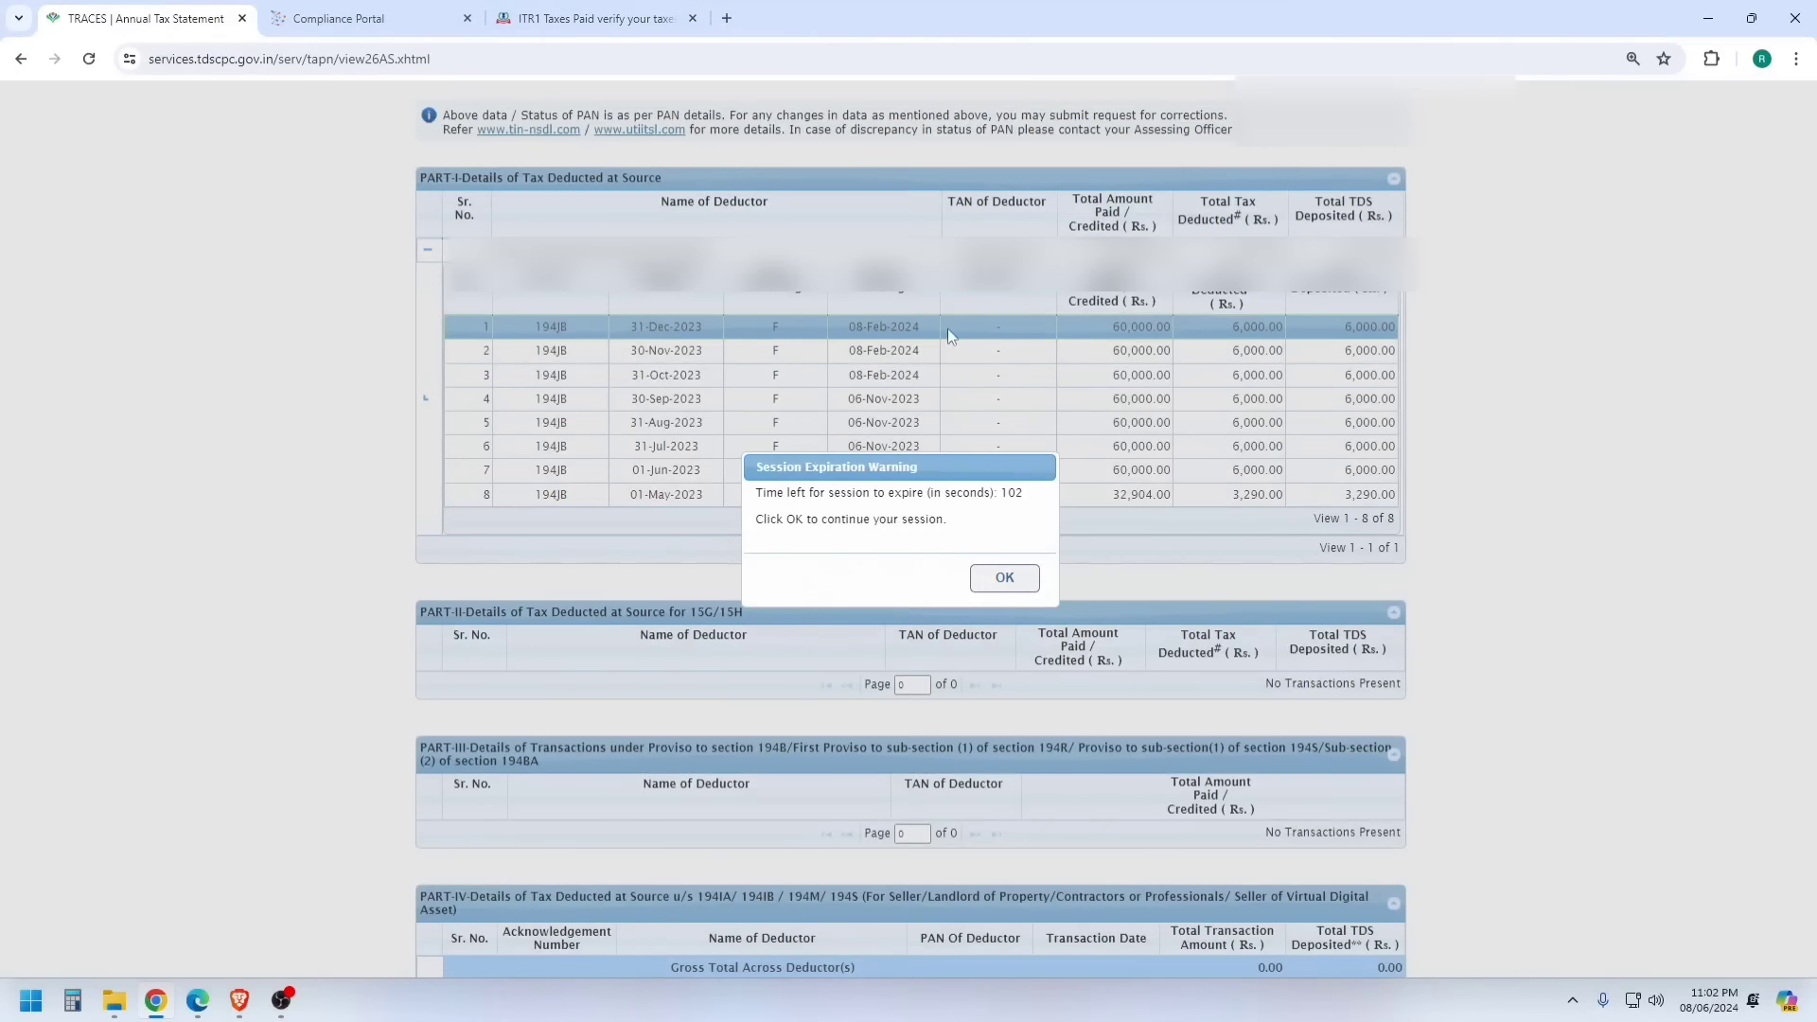
pyautogui.click(1004, 577)
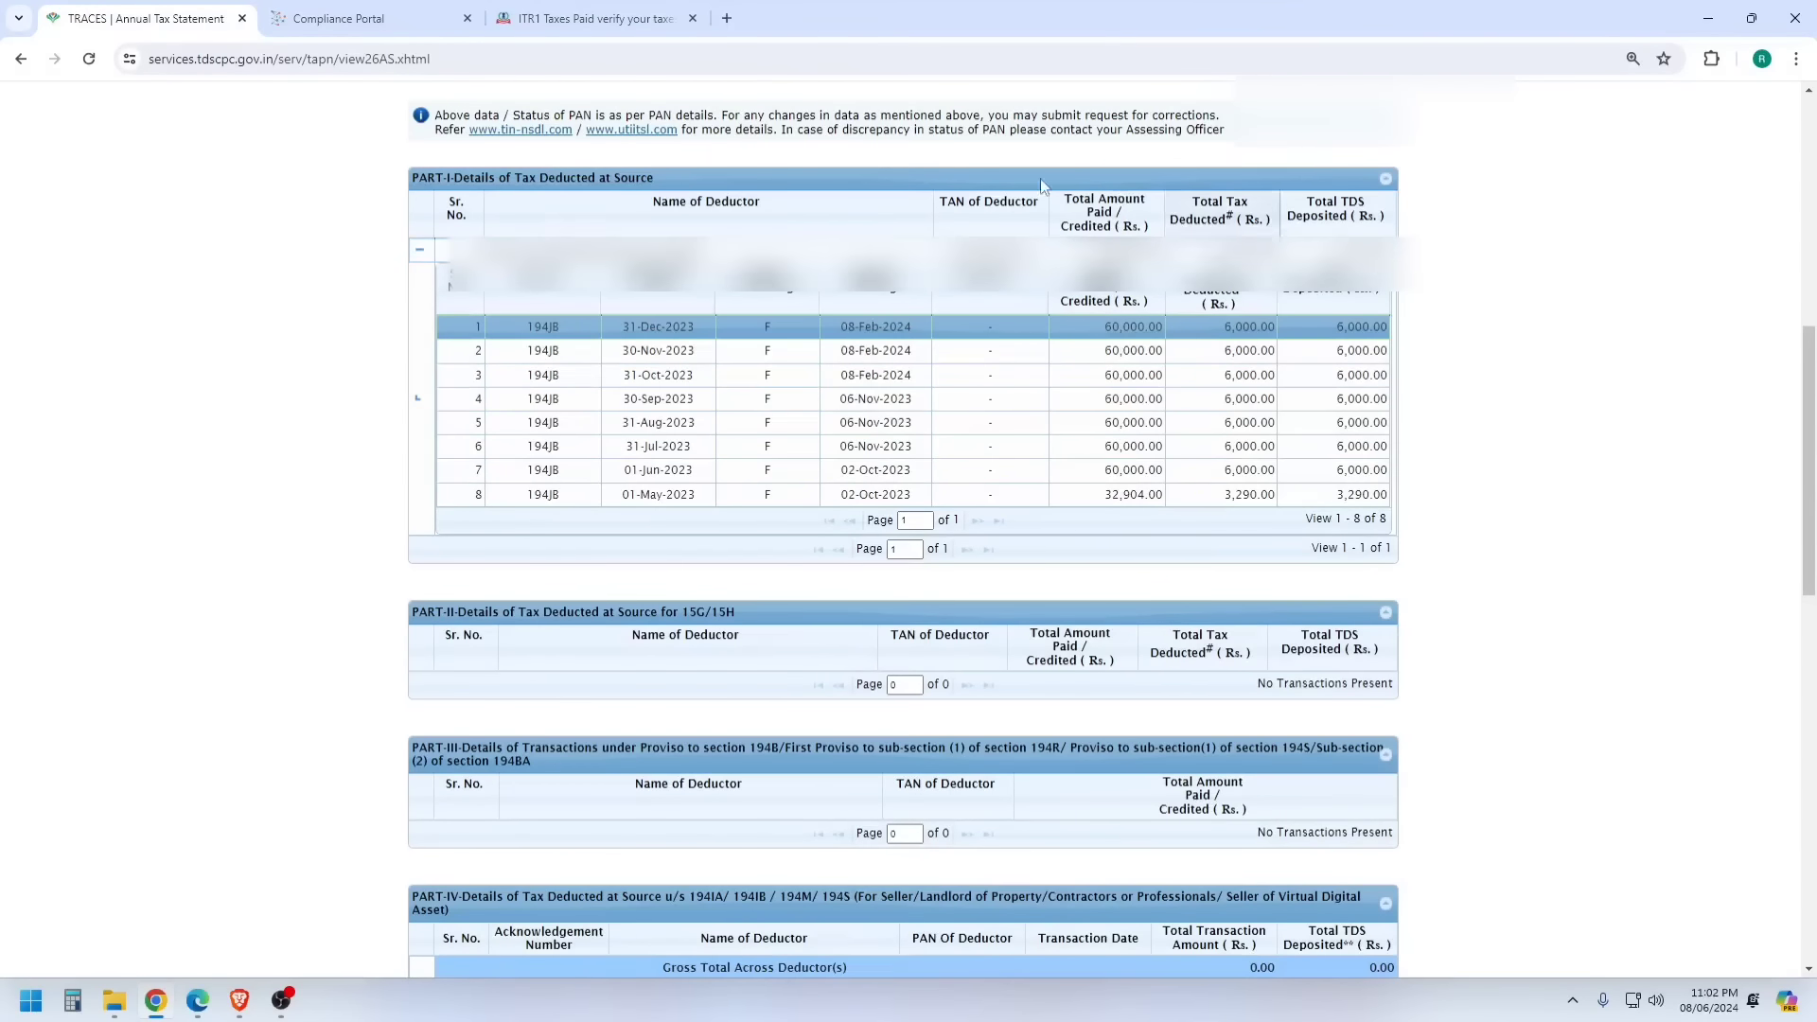
pyautogui.click(596, 16)
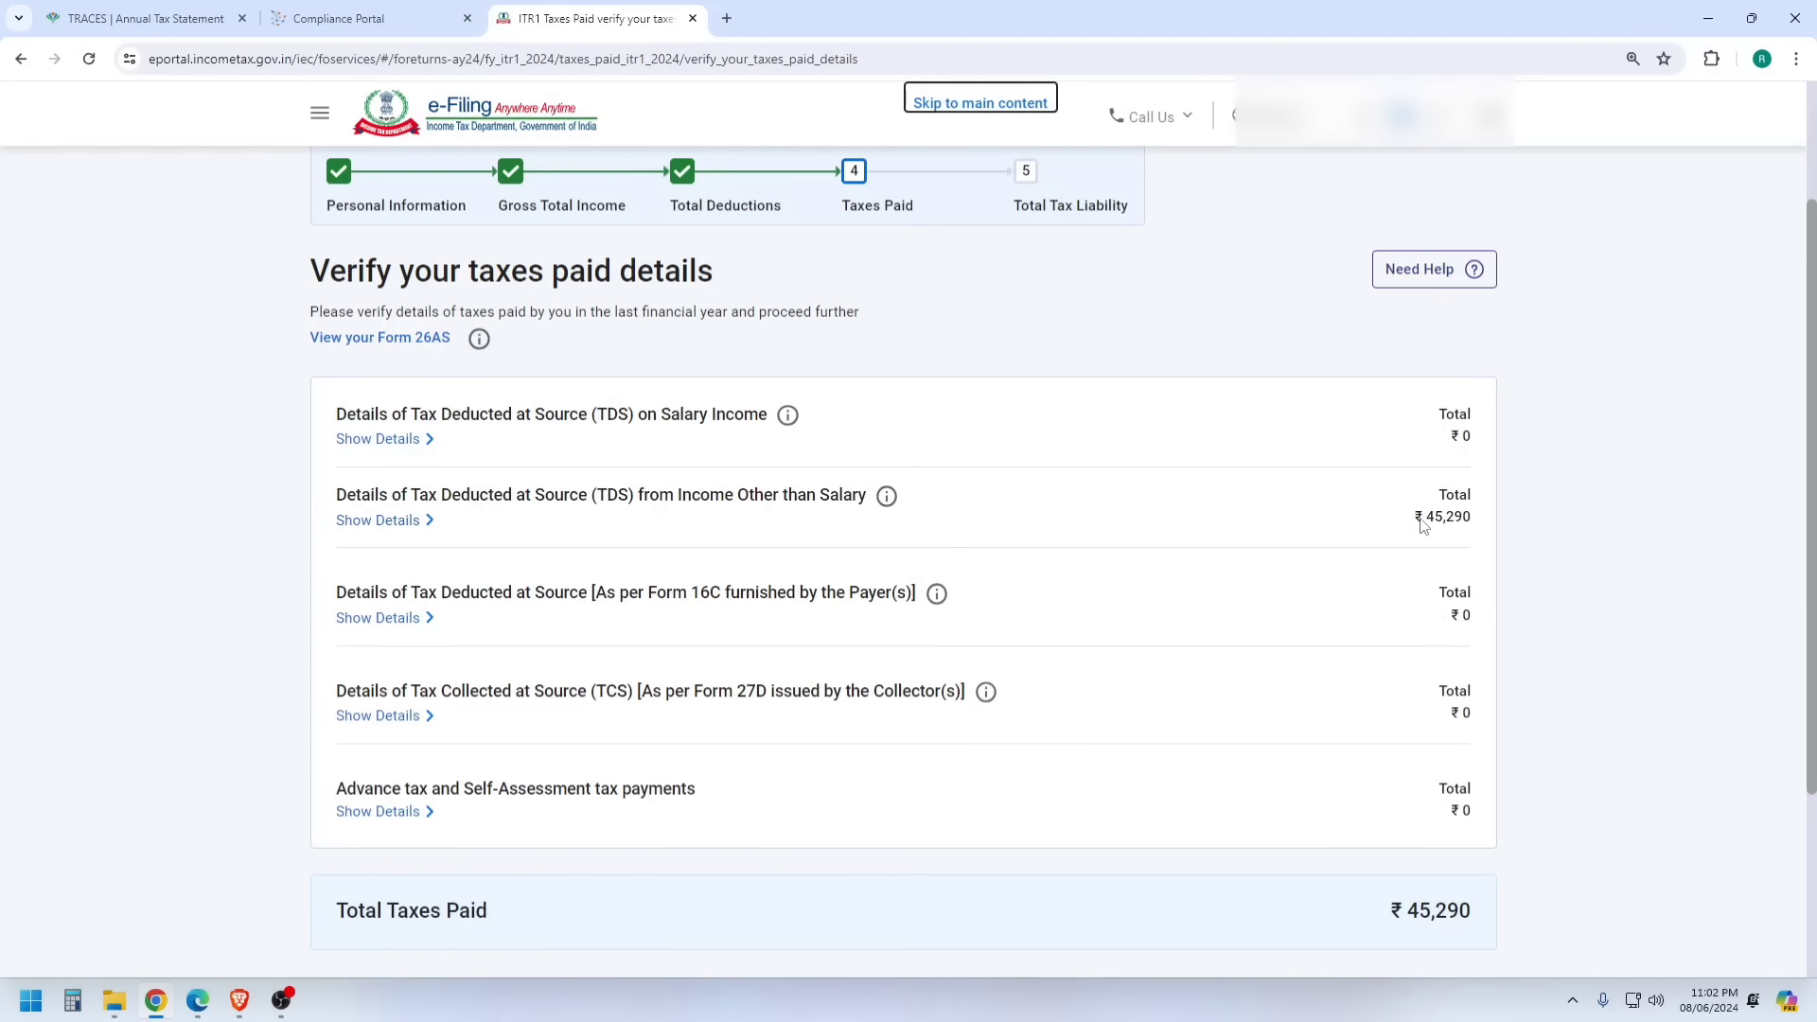
pyautogui.click(370, 521)
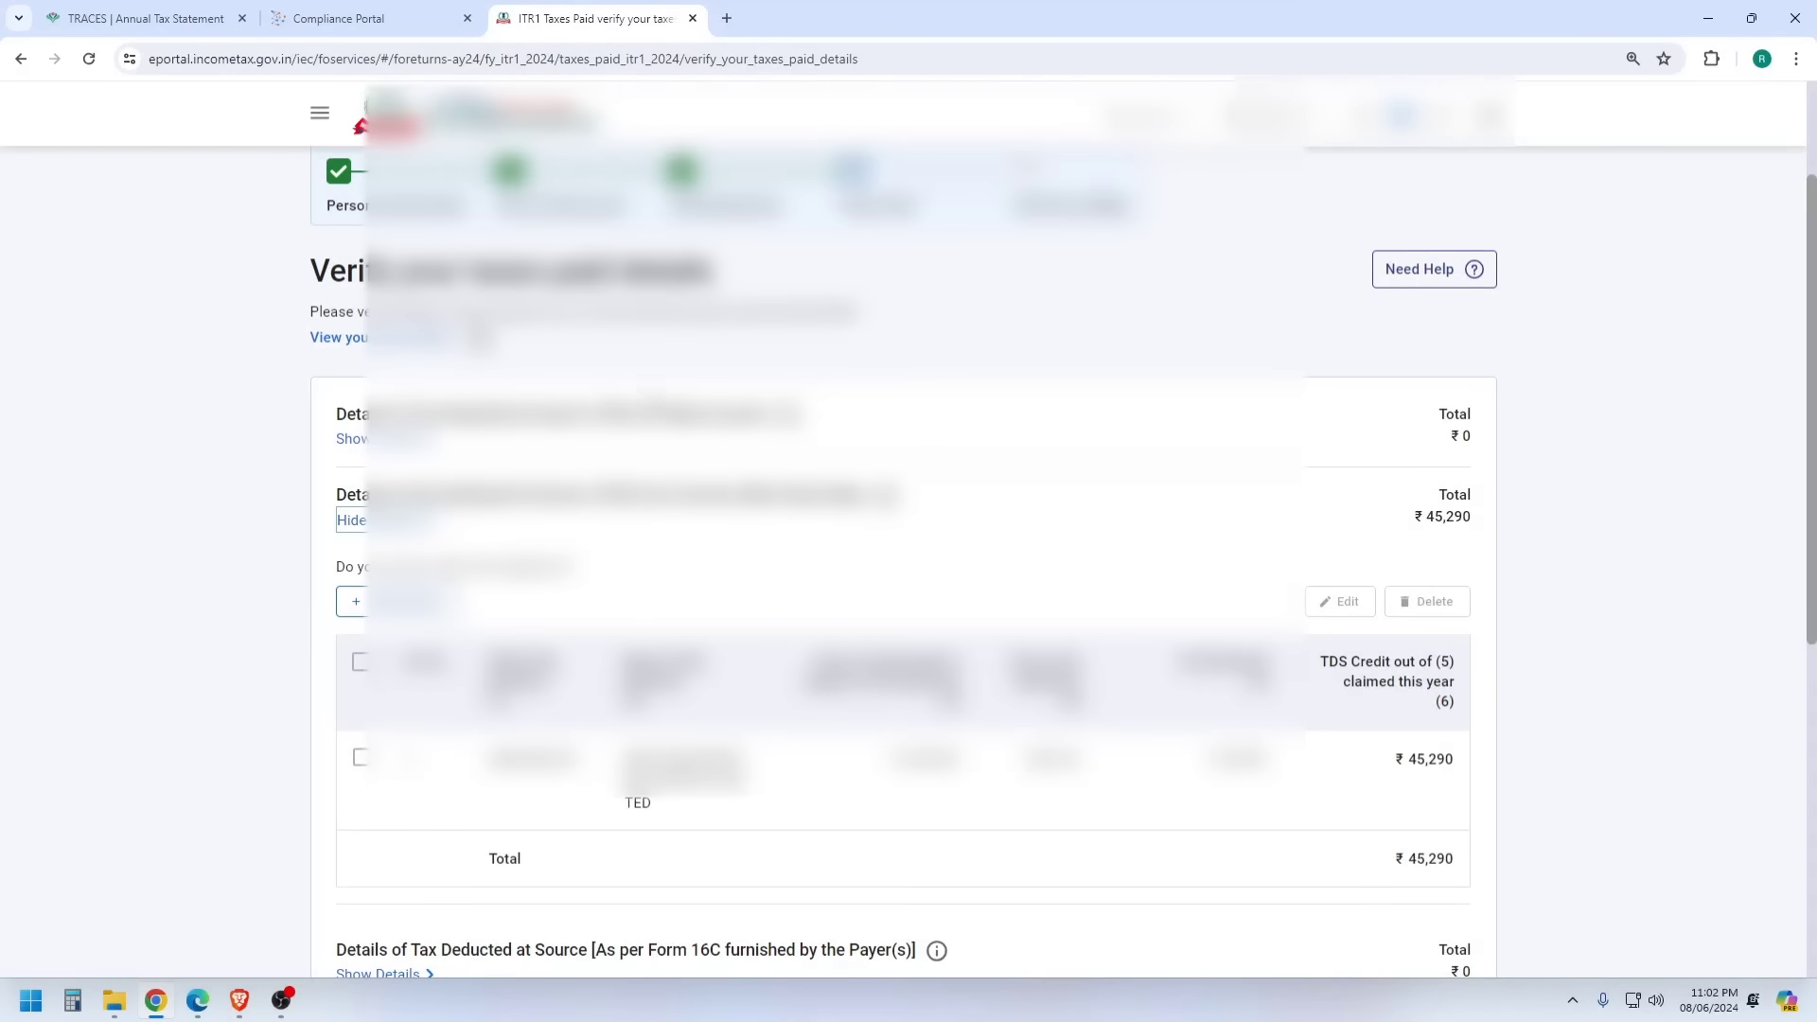
pyautogui.scroll(-4, 677, 431)
pyautogui.scroll(2, 903, 559)
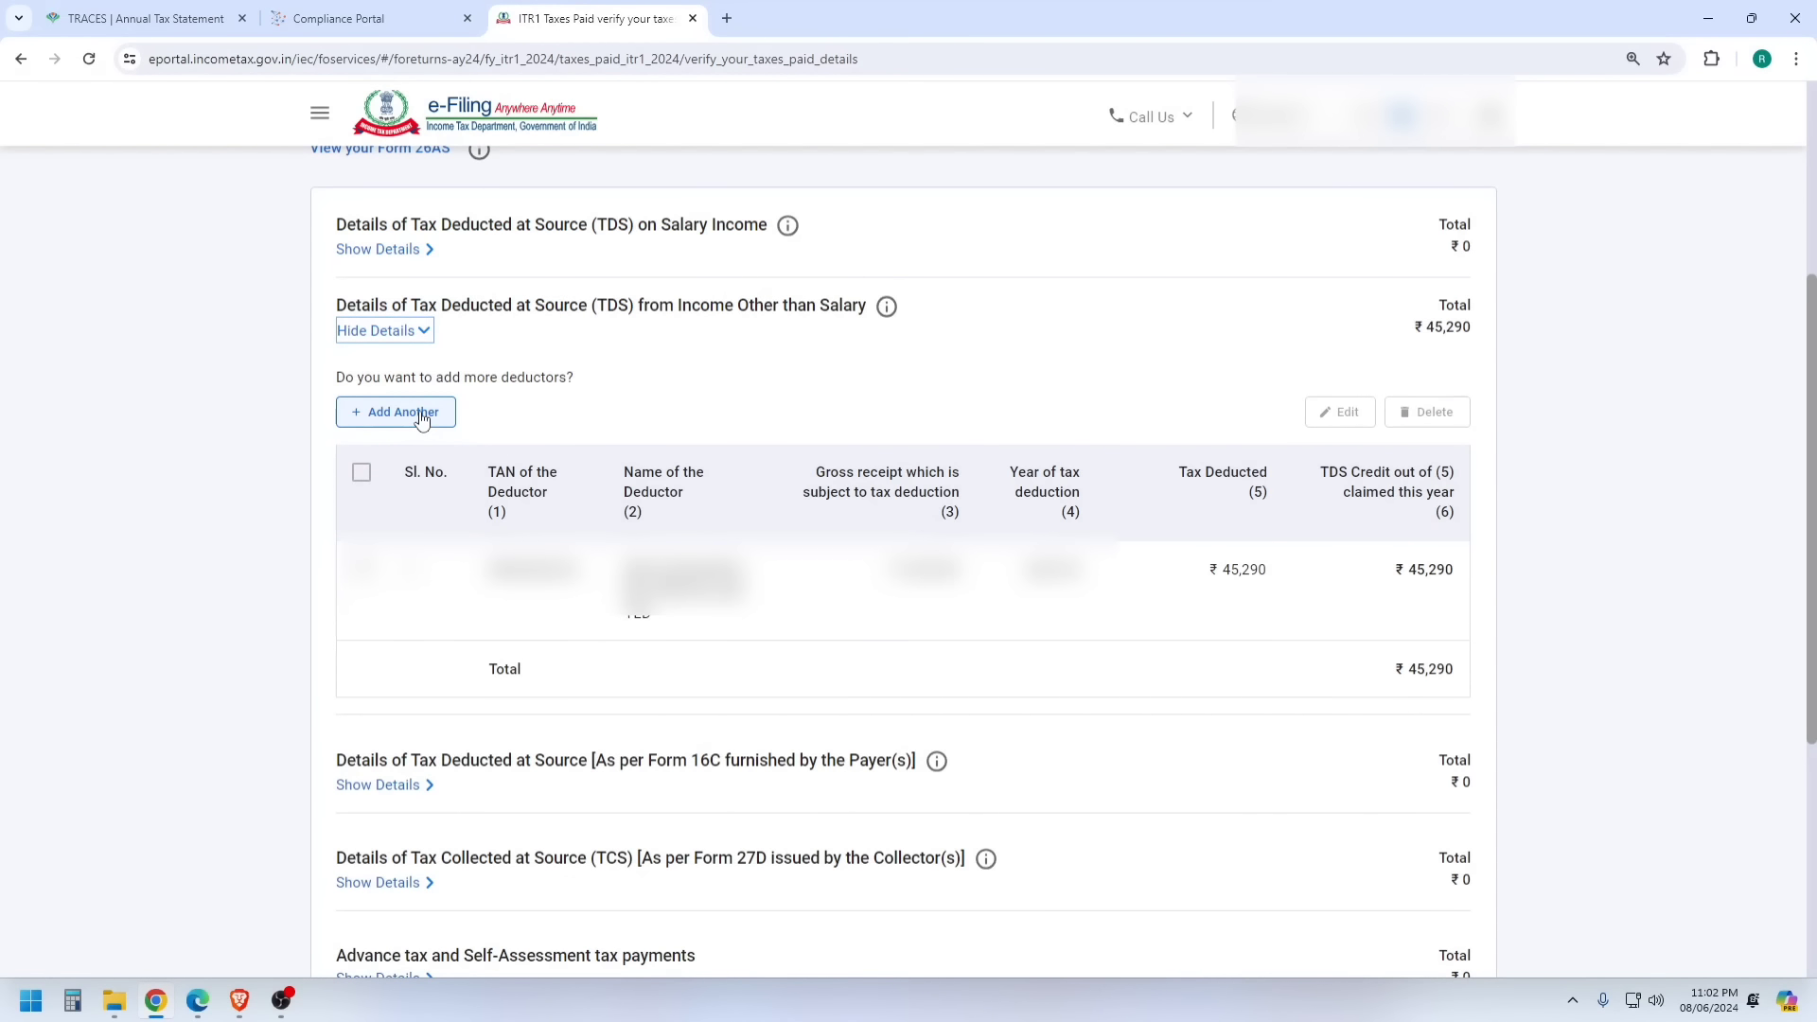
pyautogui.scroll(-4, 531, 438)
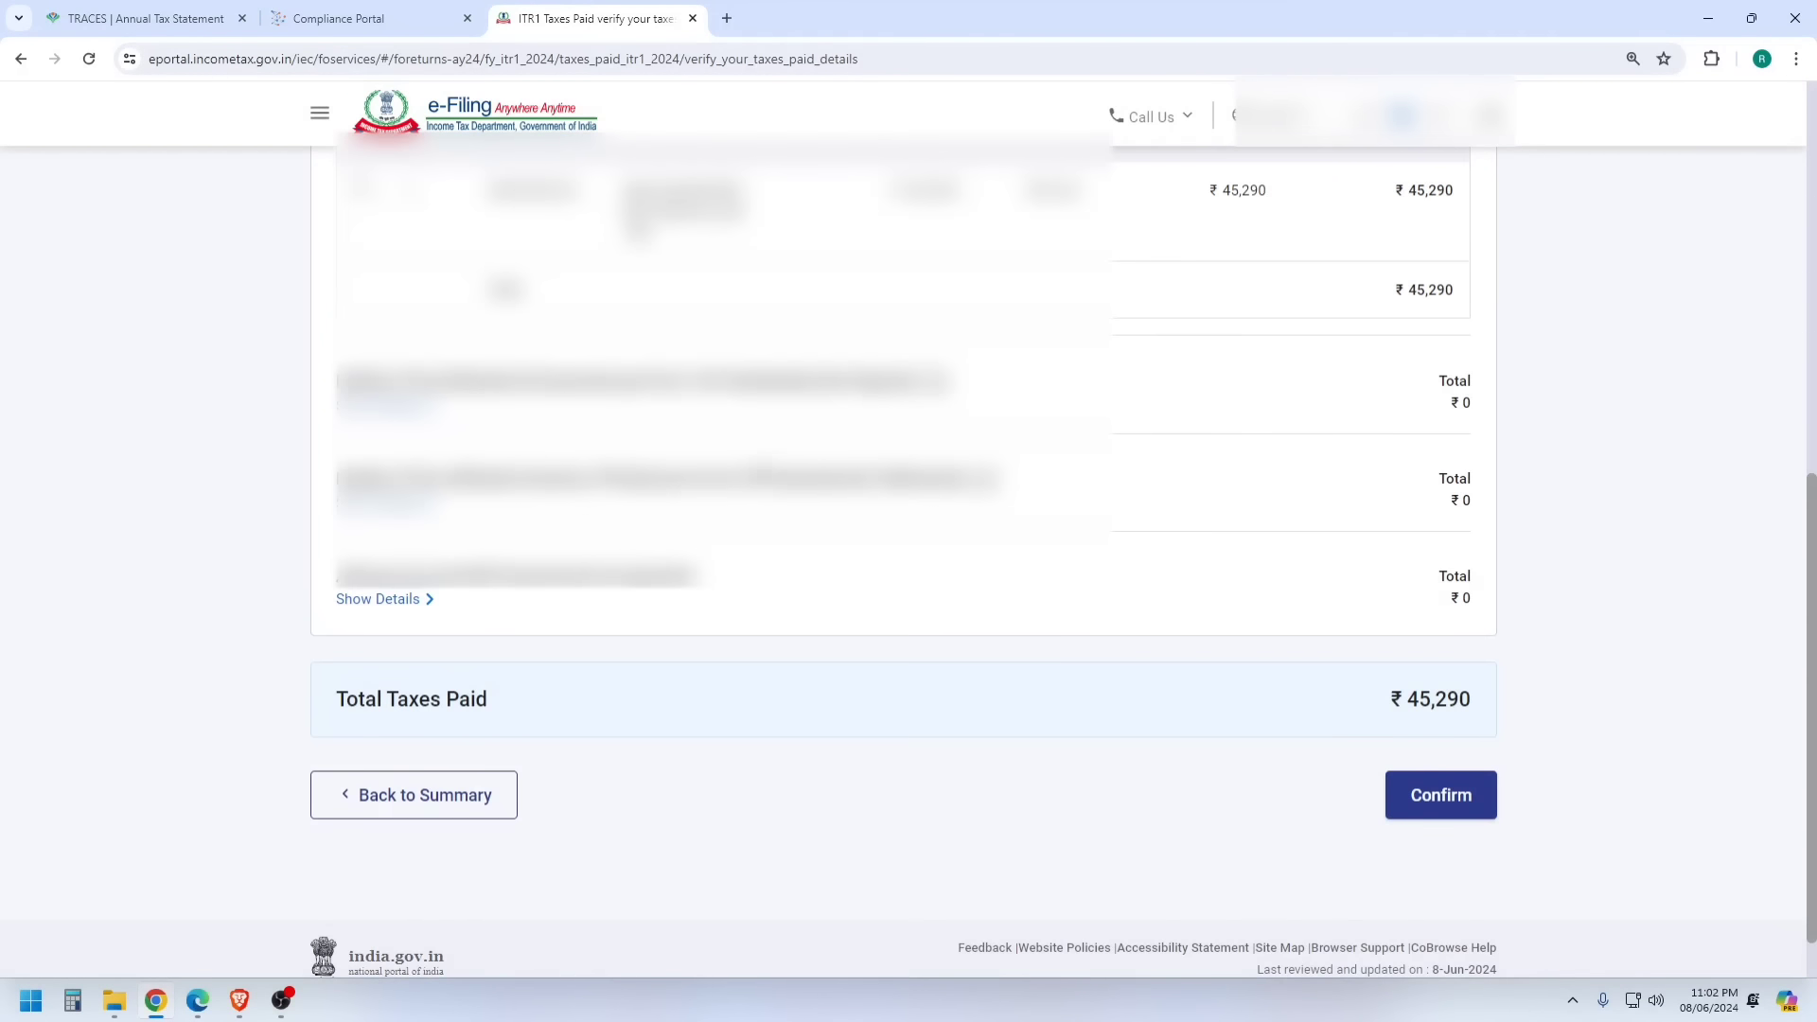
pyautogui.scroll(-1, 1136, 634)
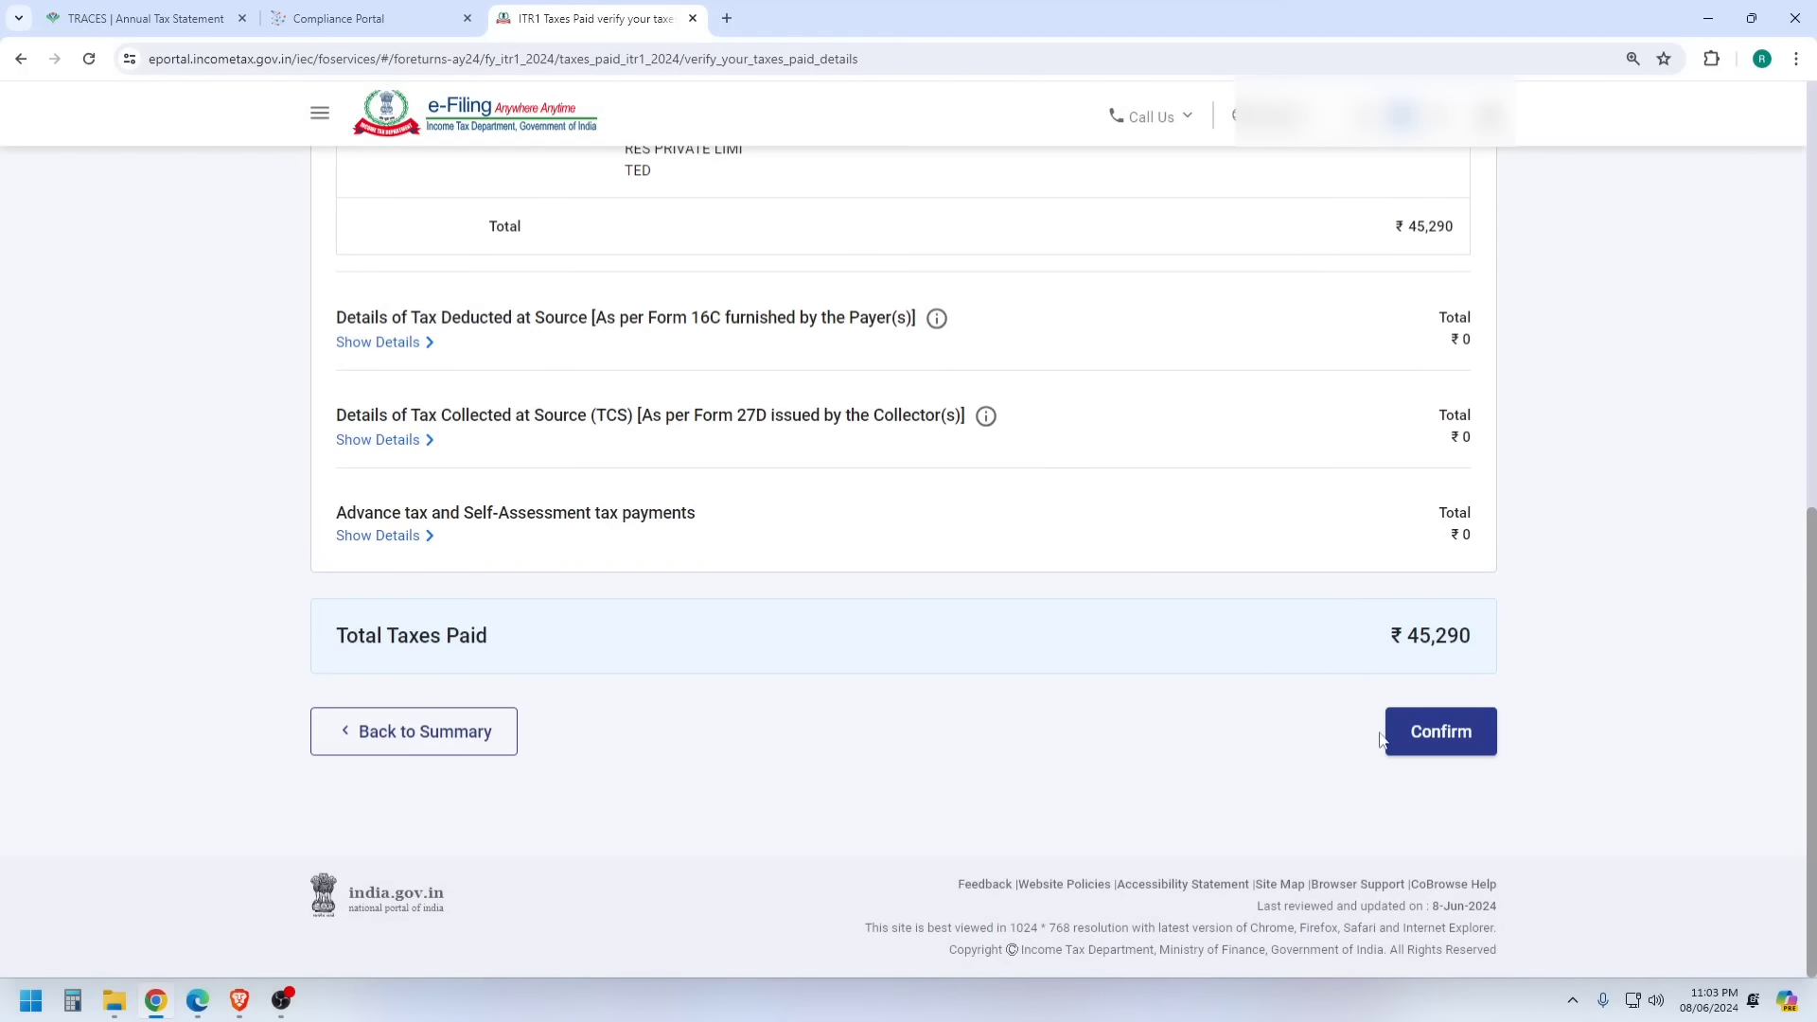
# - Confirm ₹45,290 taxes paid and the ₹0 total tax liability after rebate
pyautogui.click(1440, 731)
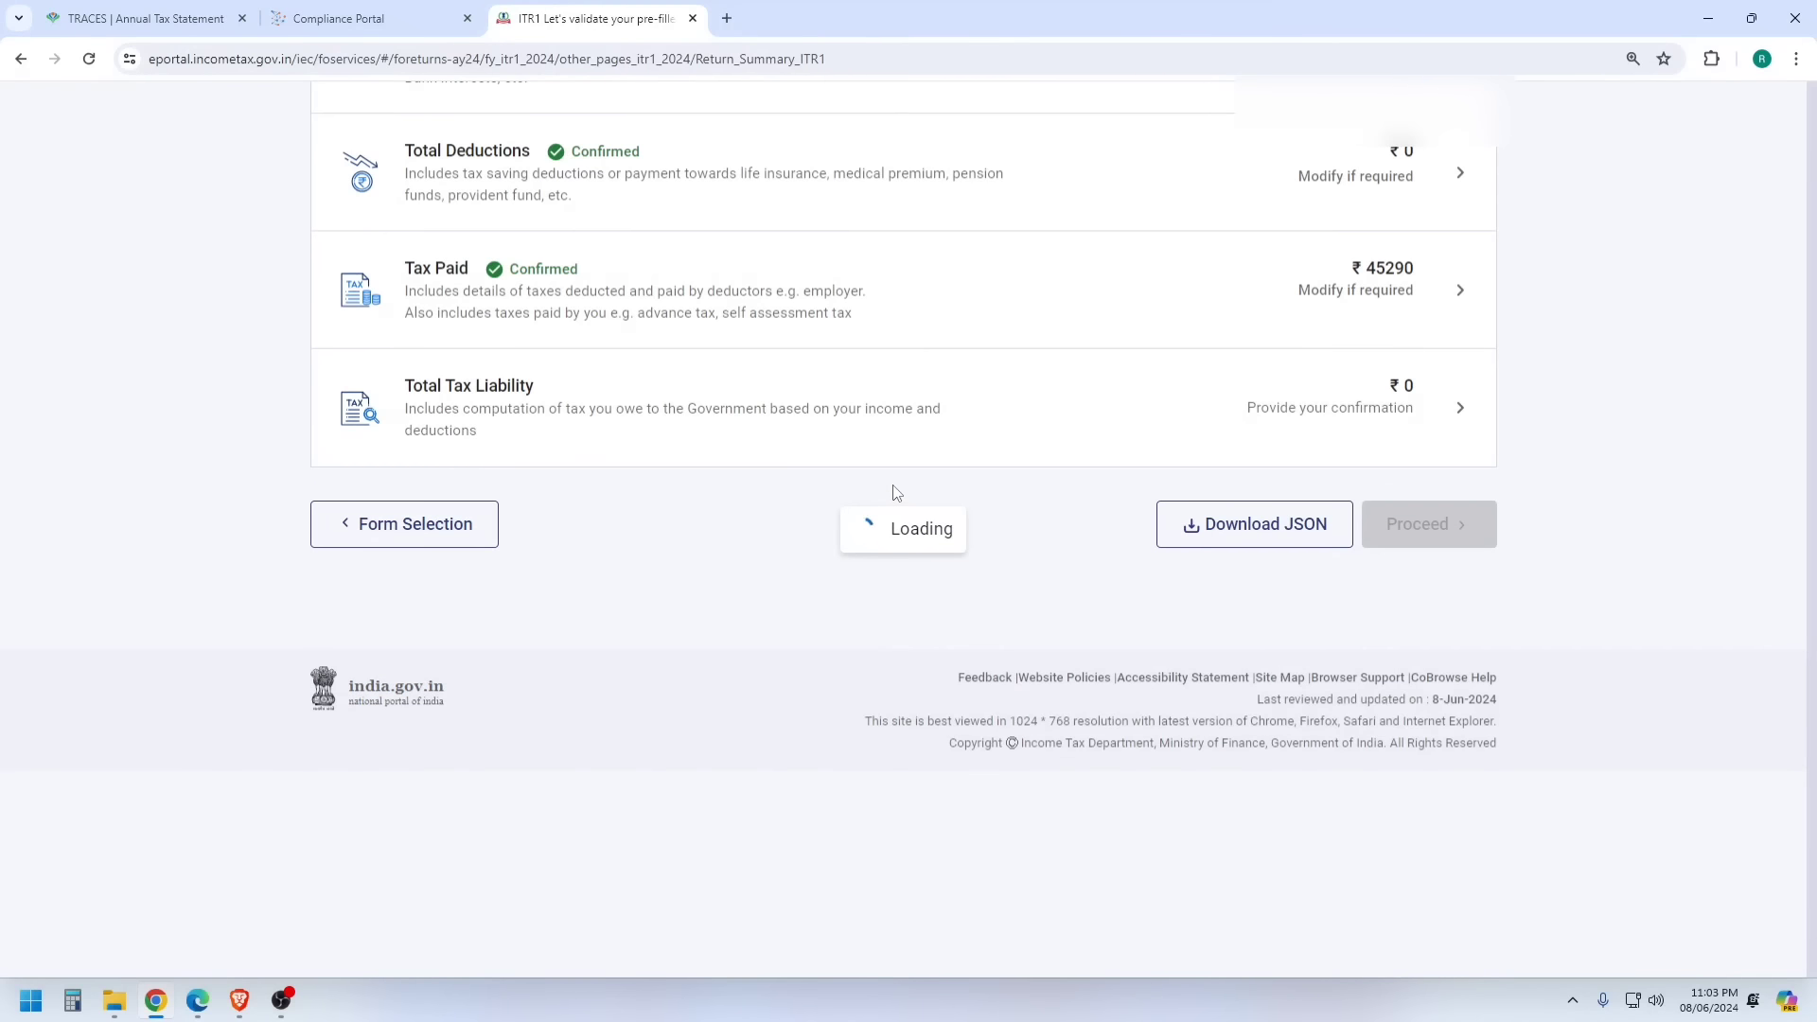
pyautogui.scroll(-5, 811, 508)
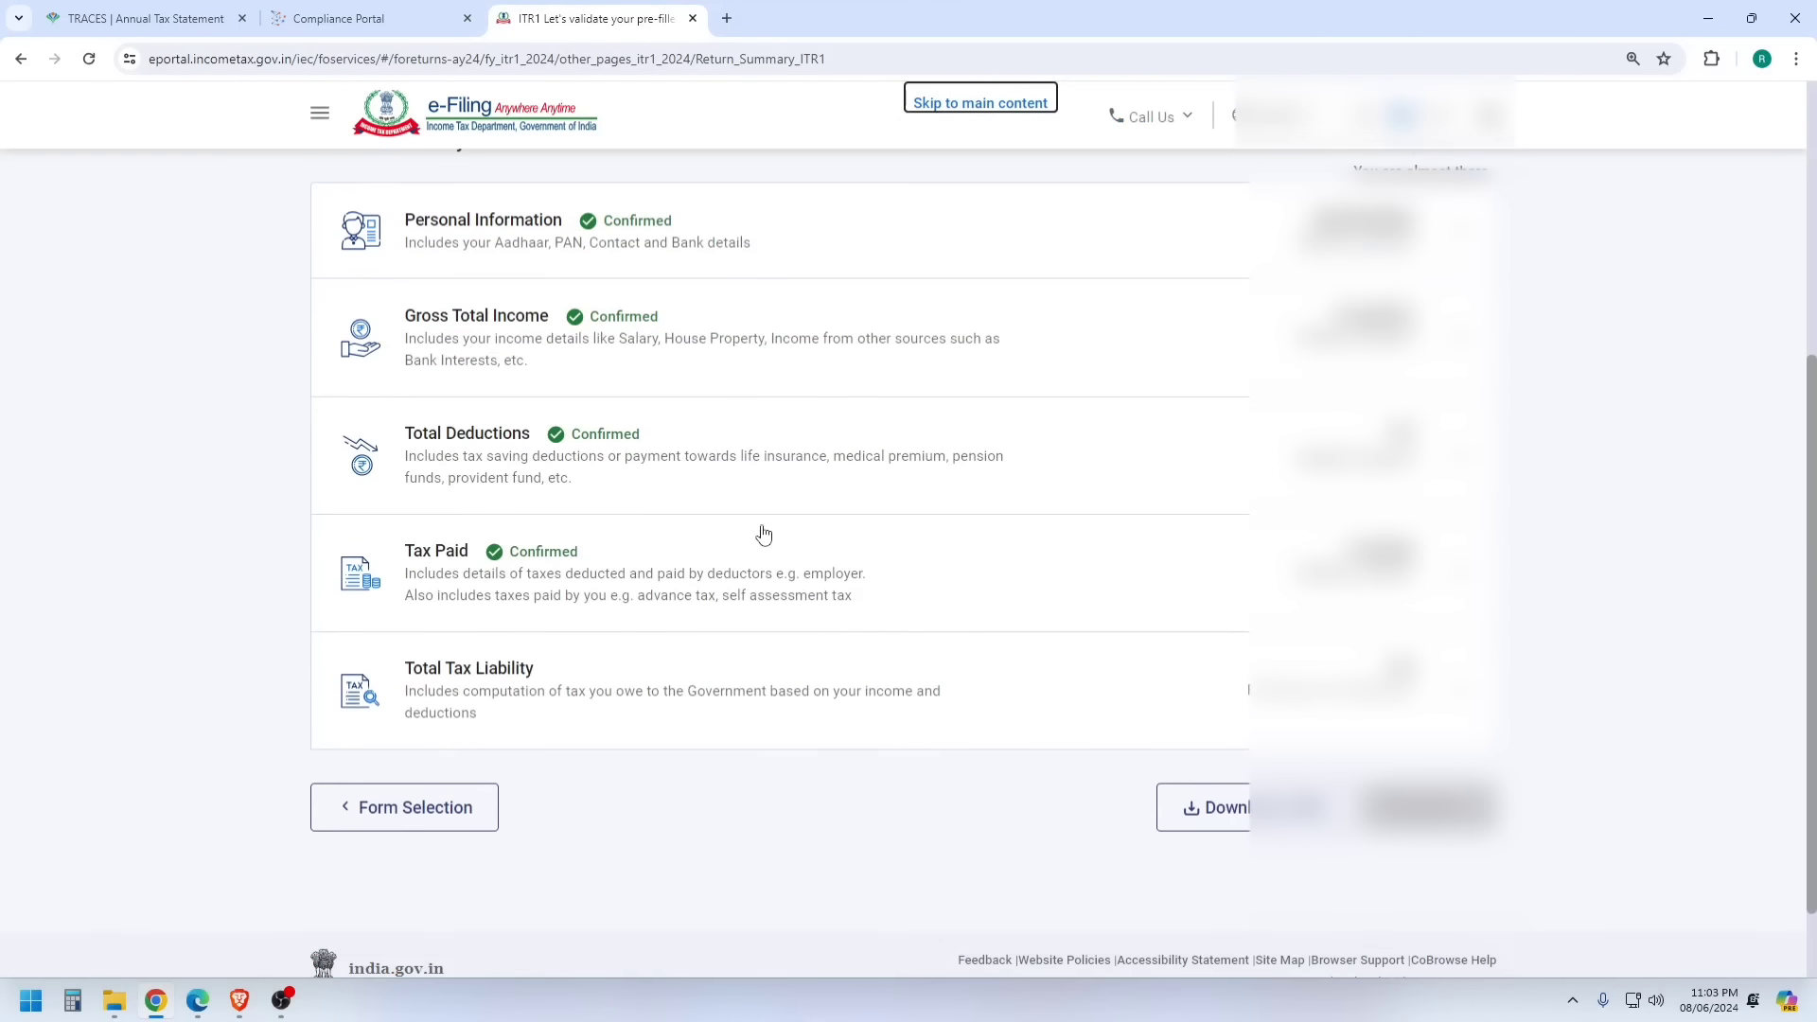
pyautogui.click(505, 668)
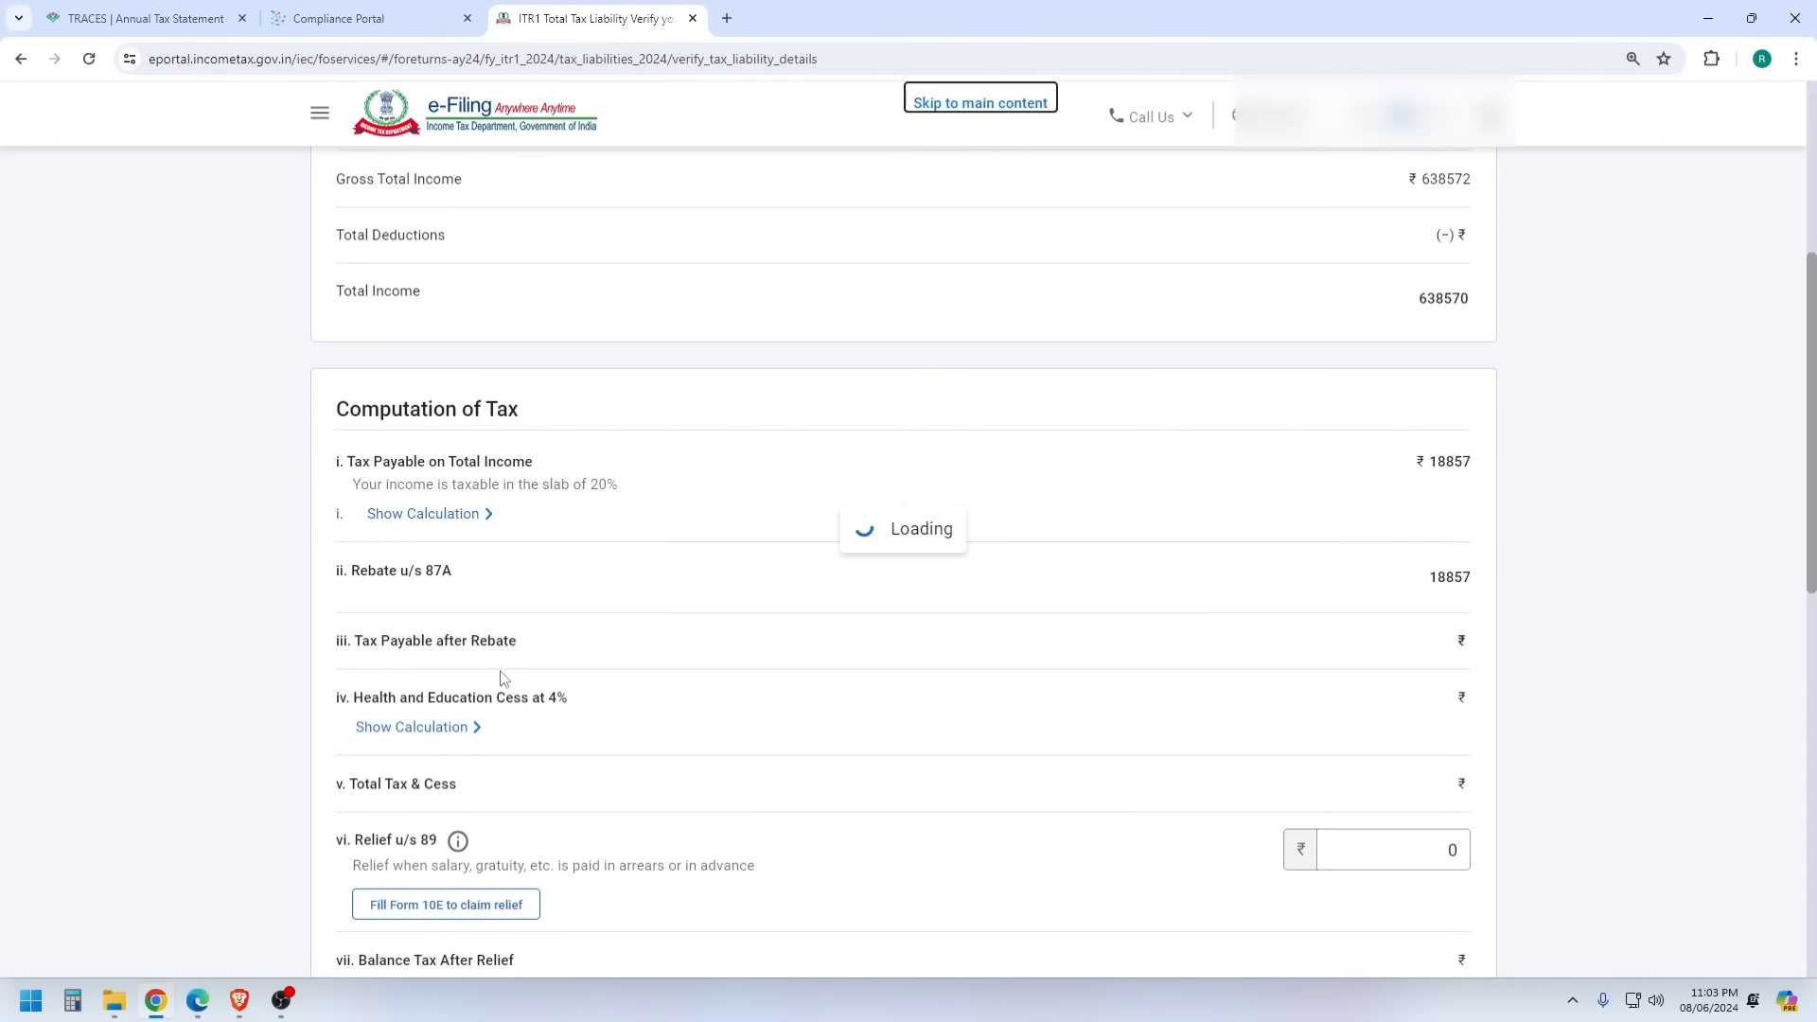
pyautogui.scroll(-6, 1371, 572)
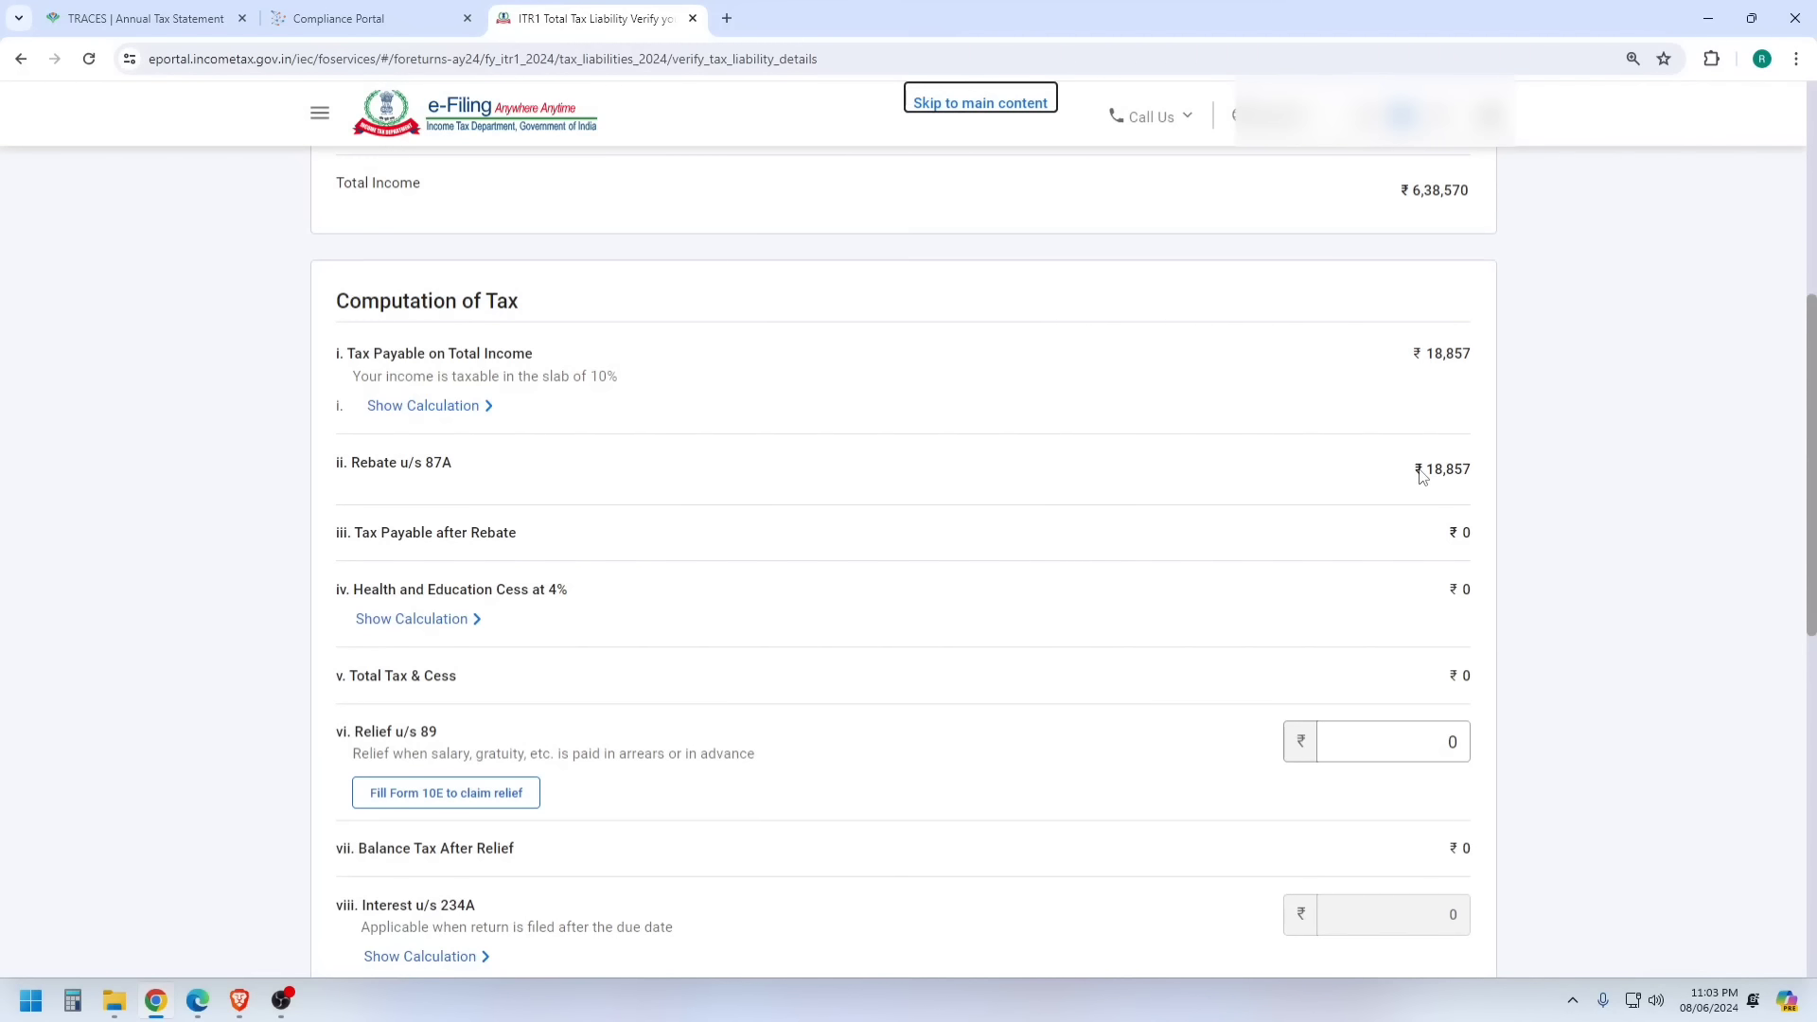
pyautogui.scroll(-9, 1417, 497)
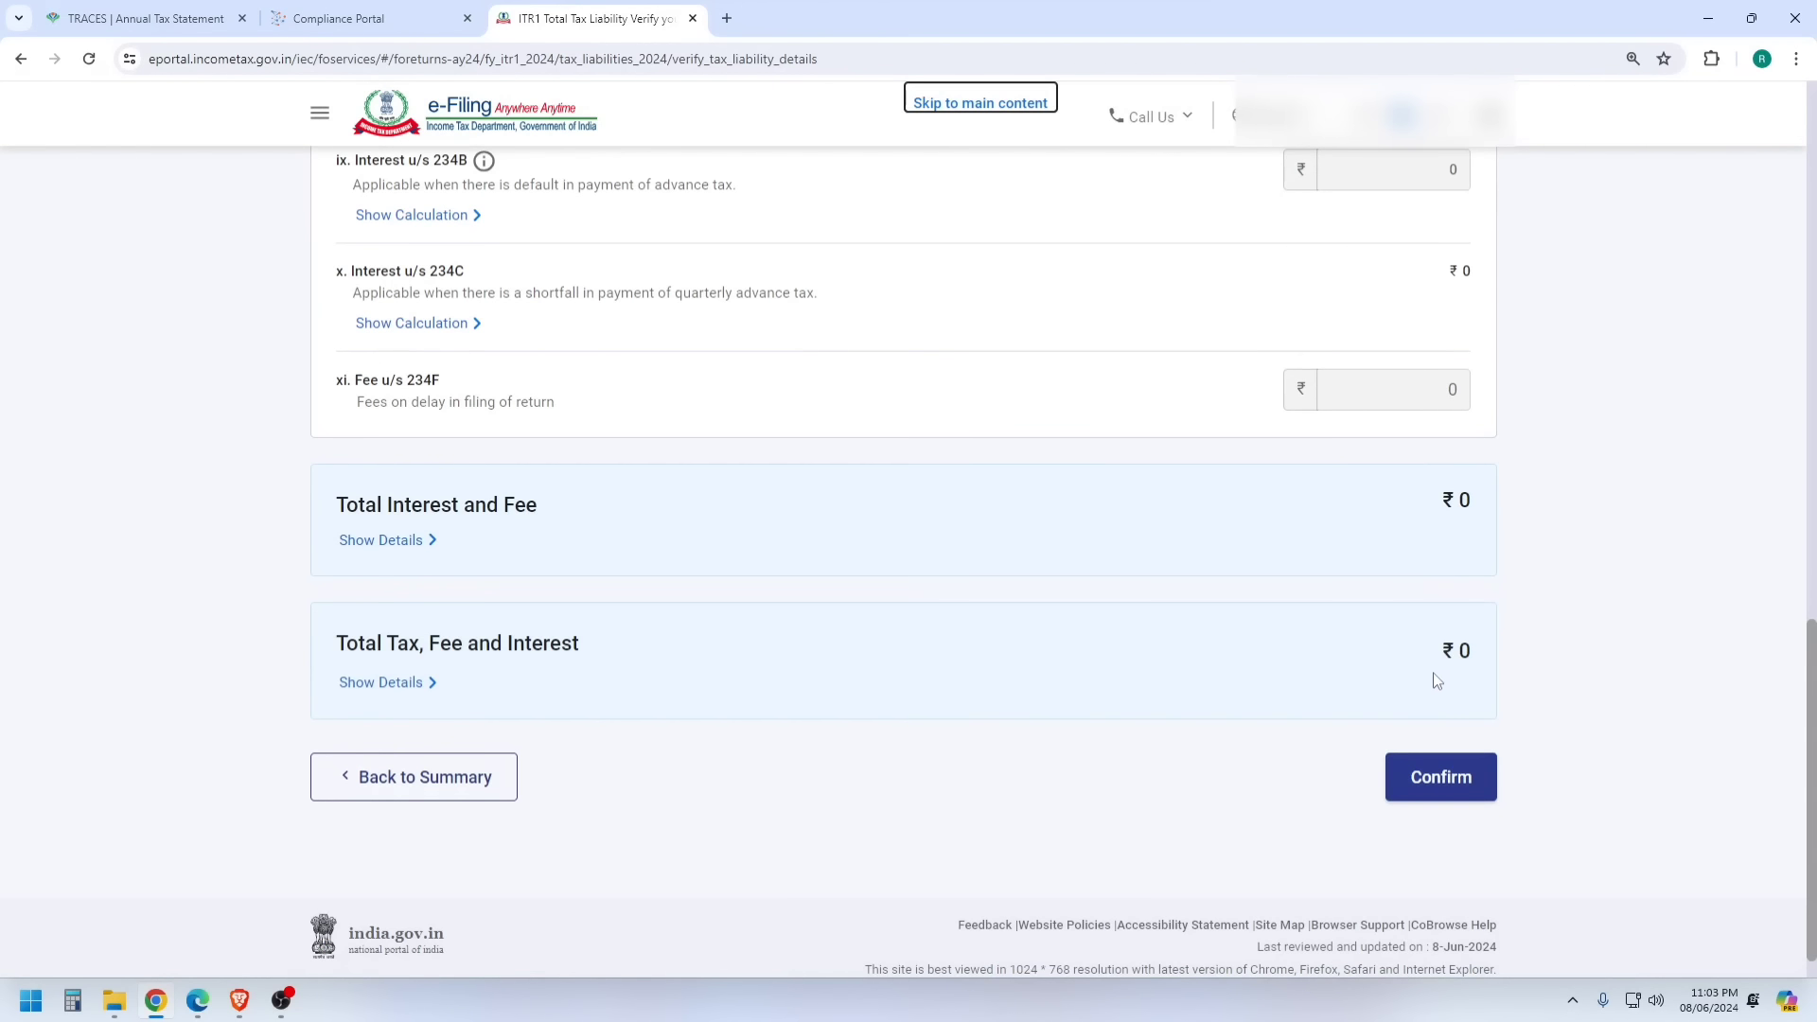
pyautogui.click(1463, 780)
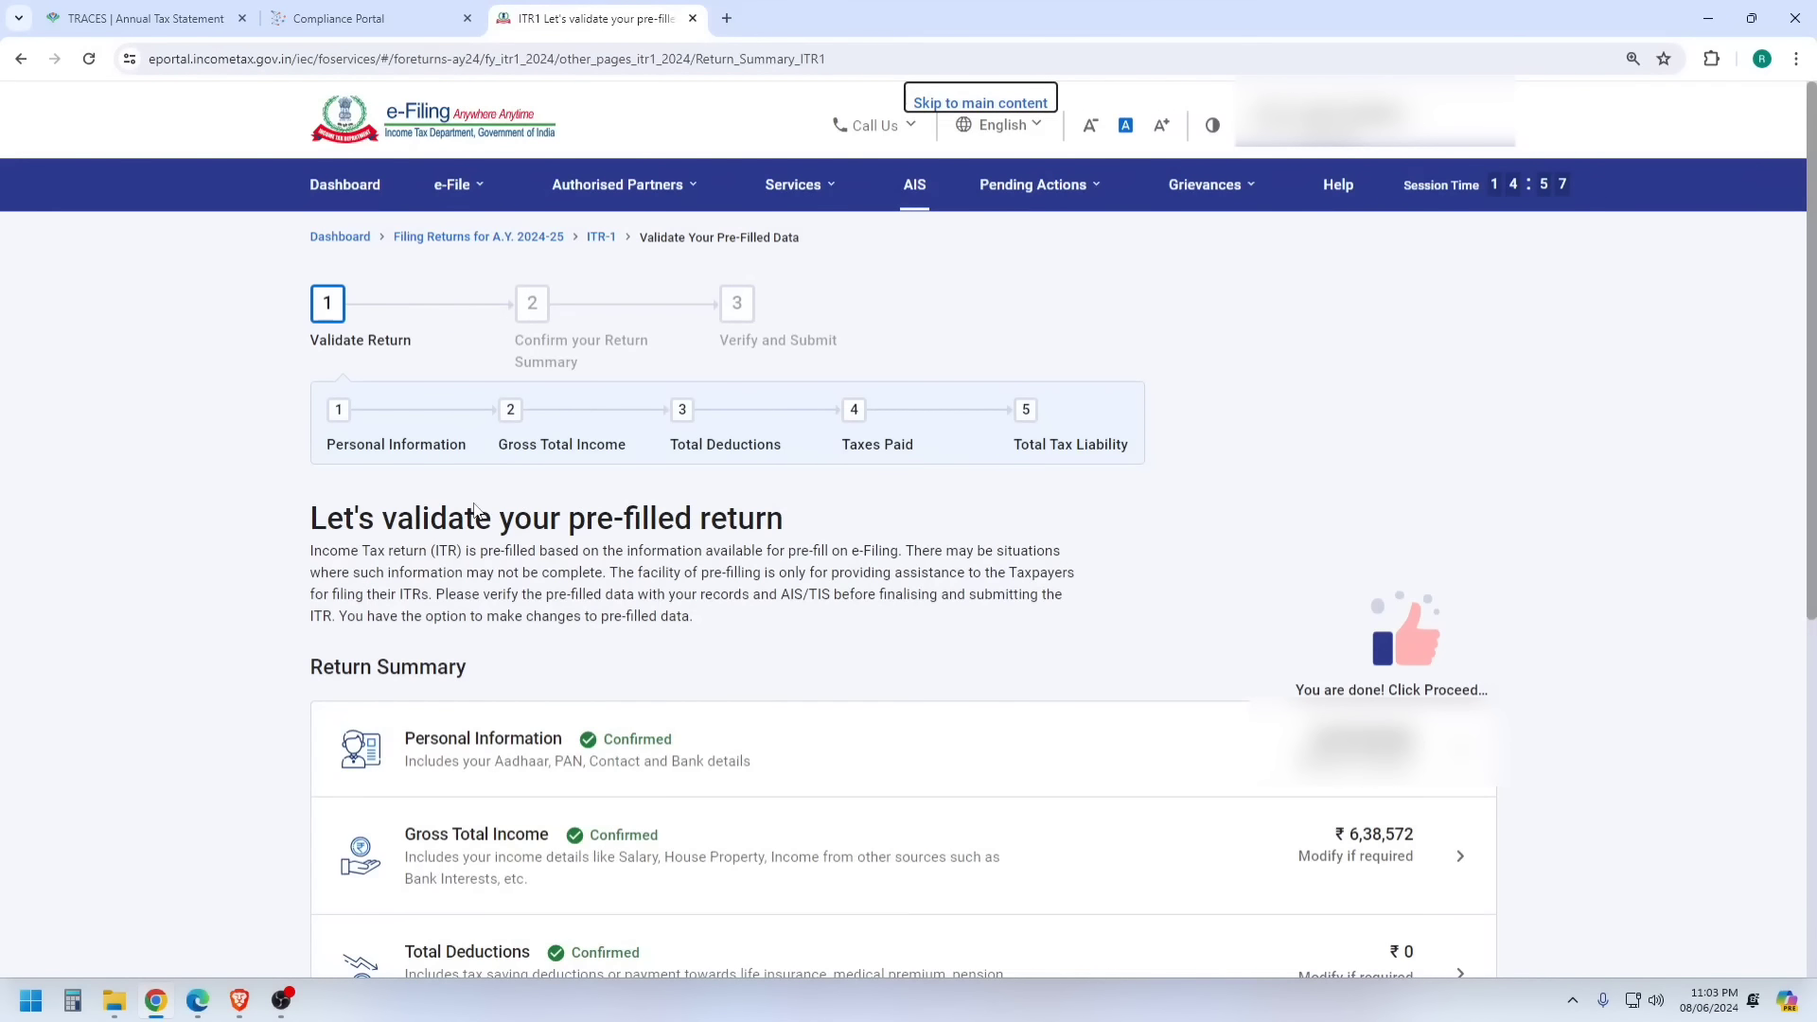
pyautogui.scroll(-5, 1102, 454)
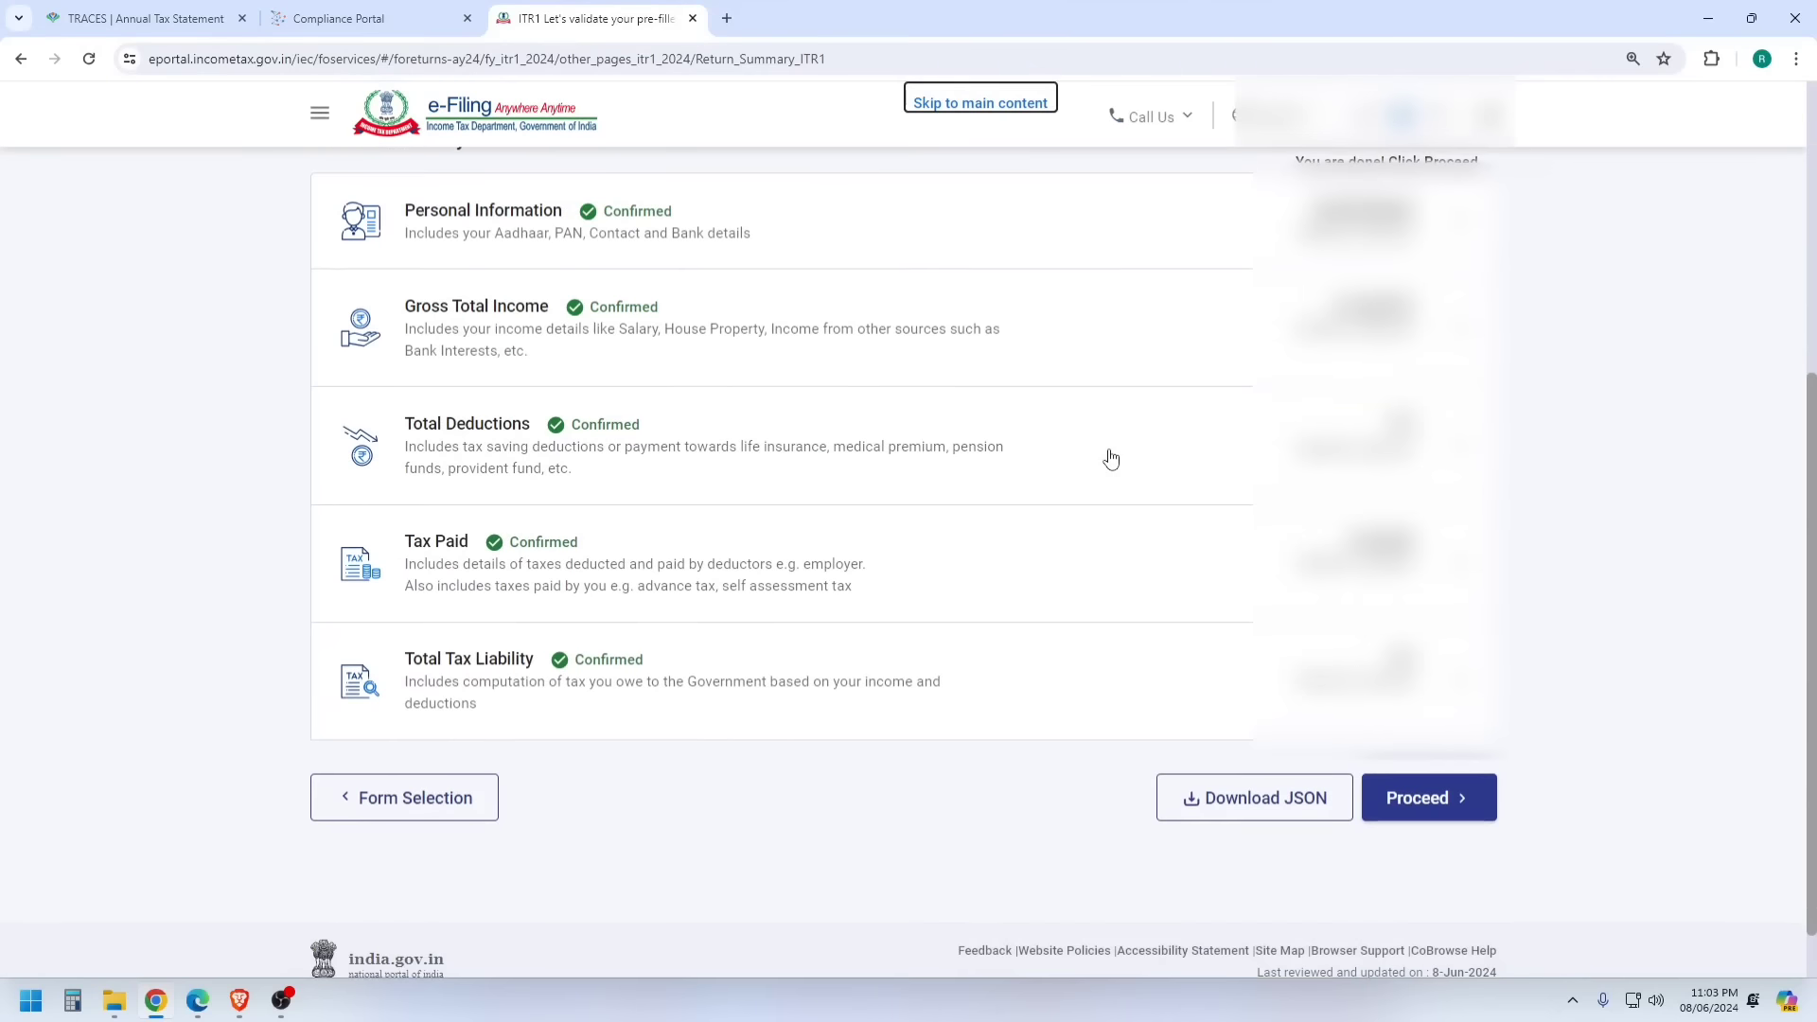
# - Accept the declaration and open the ITR-1 return preview
pyautogui.click(1454, 806)
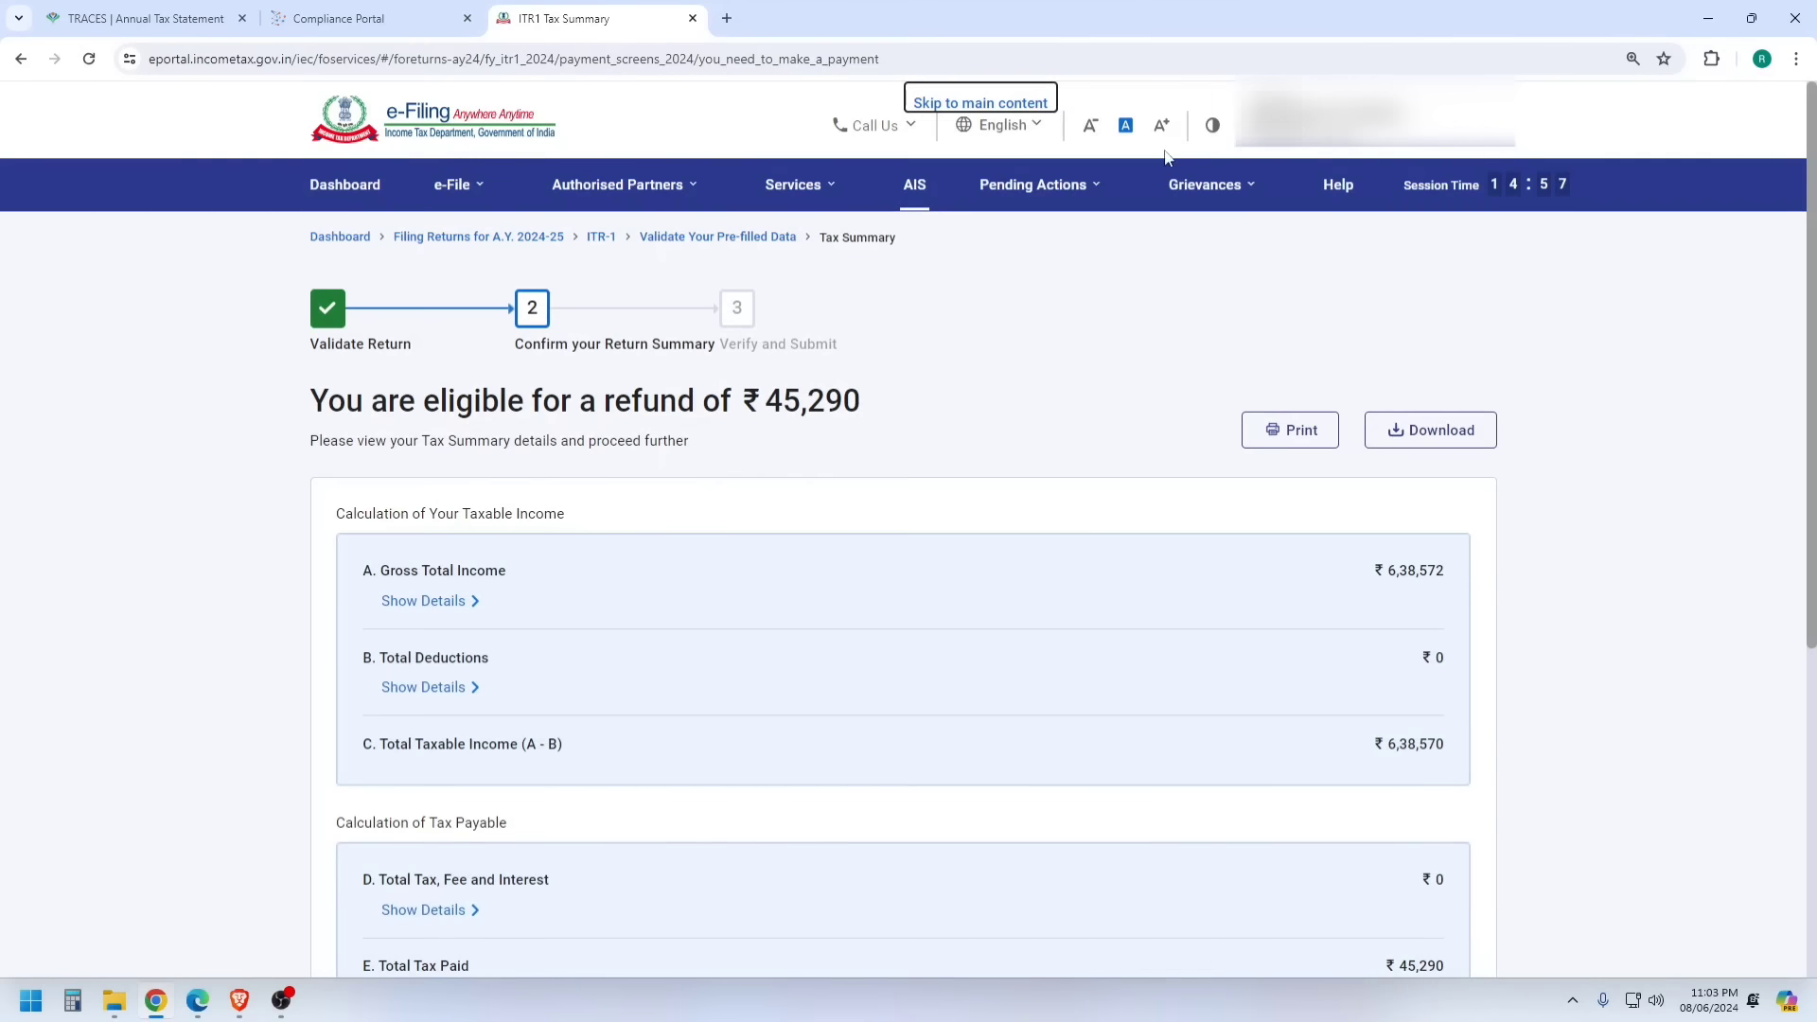
pyautogui.press('Escape')
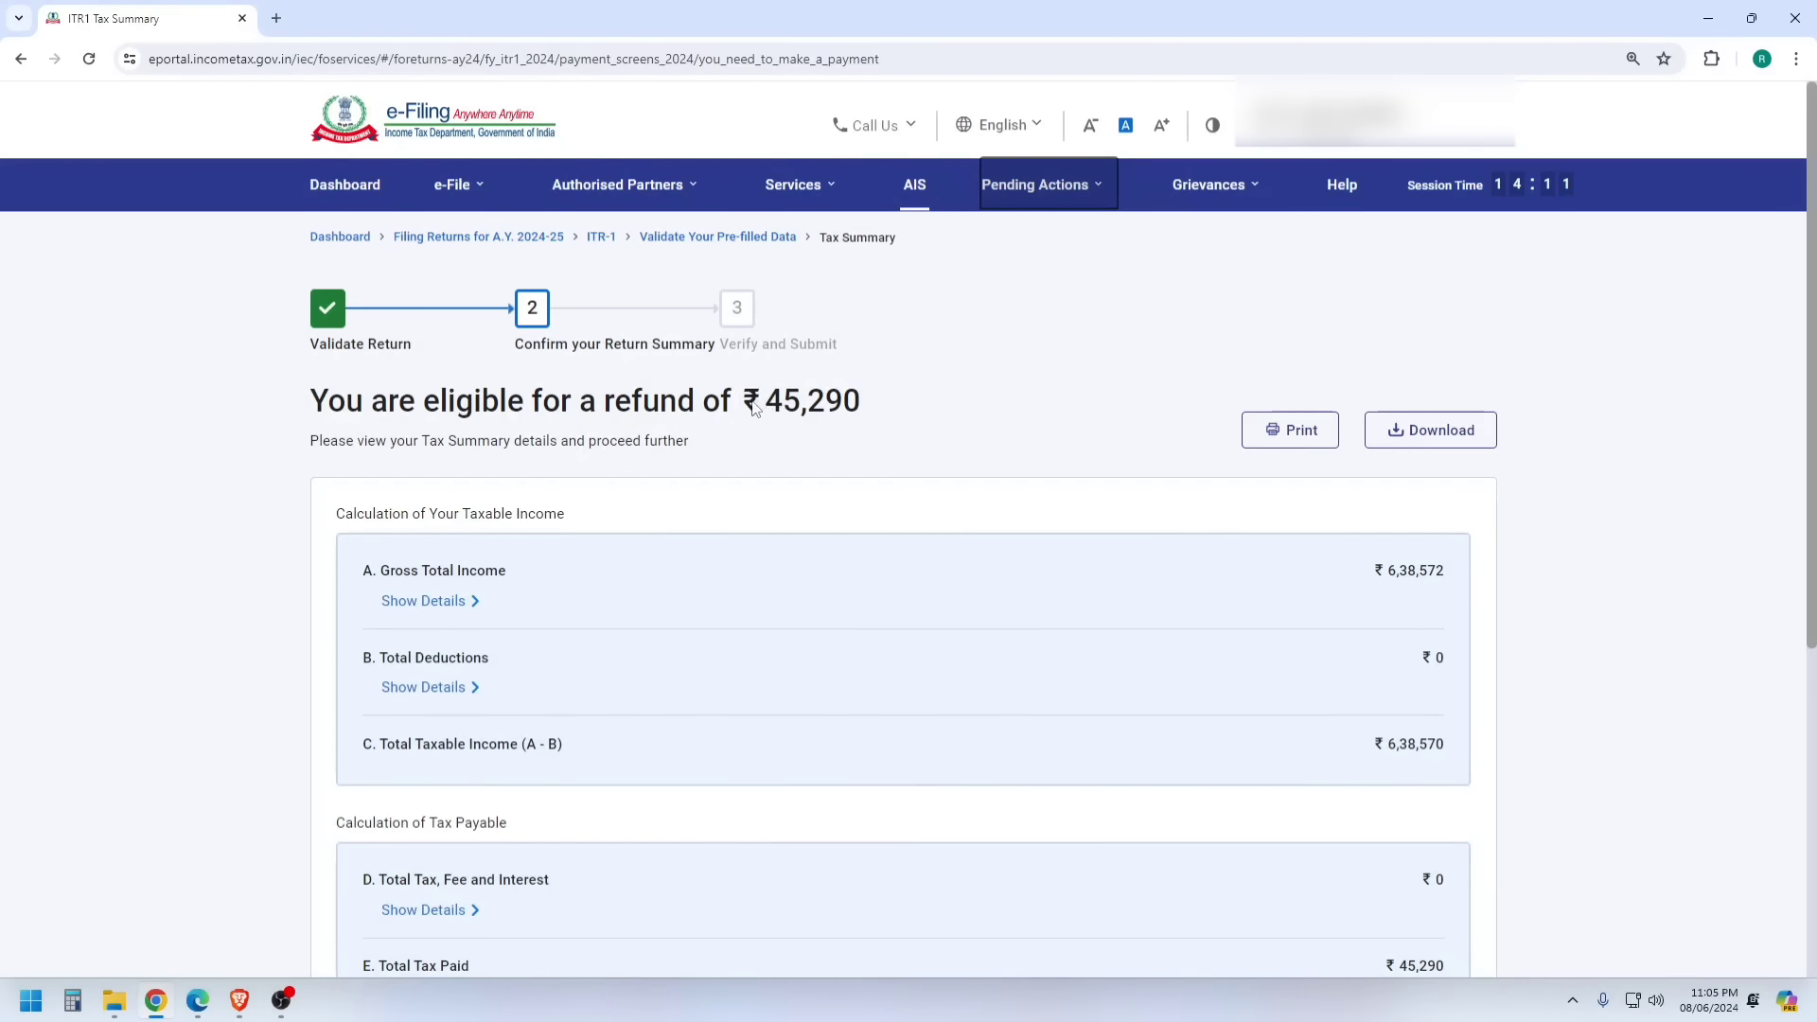
pyautogui.scroll(-5, 836, 401)
pyautogui.click(1420, 793)
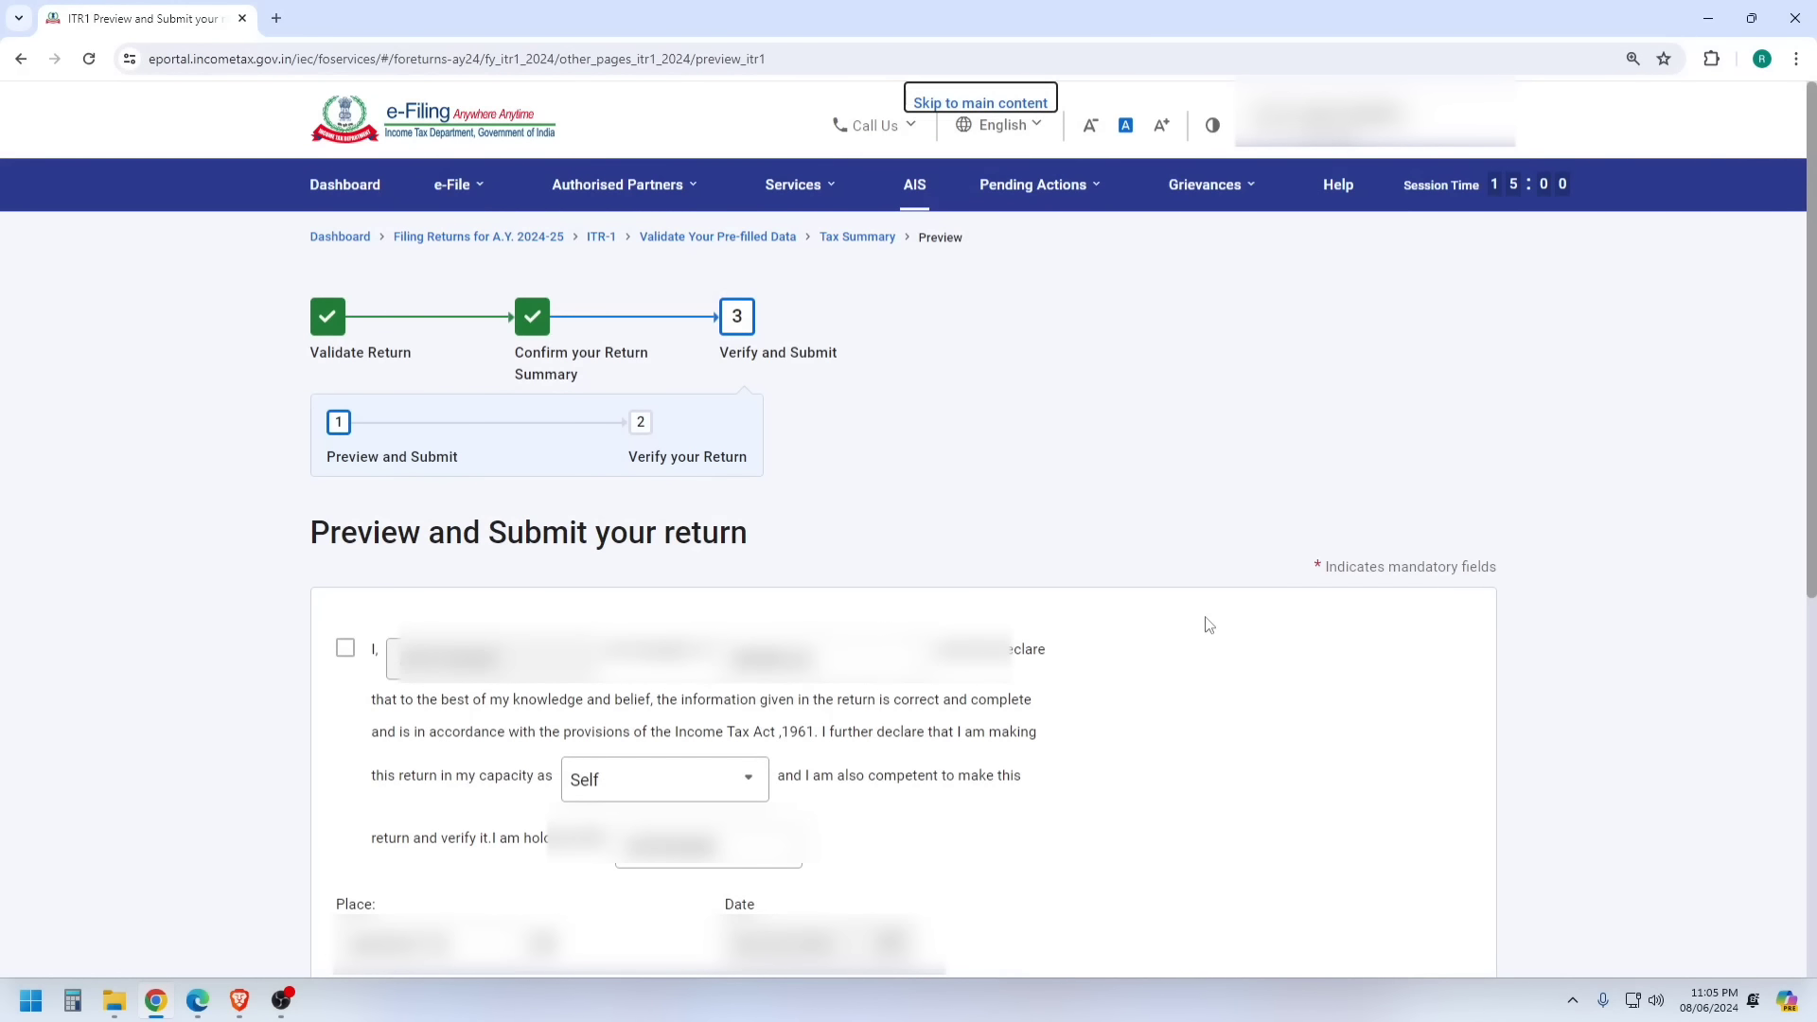
pyautogui.click(345, 649)
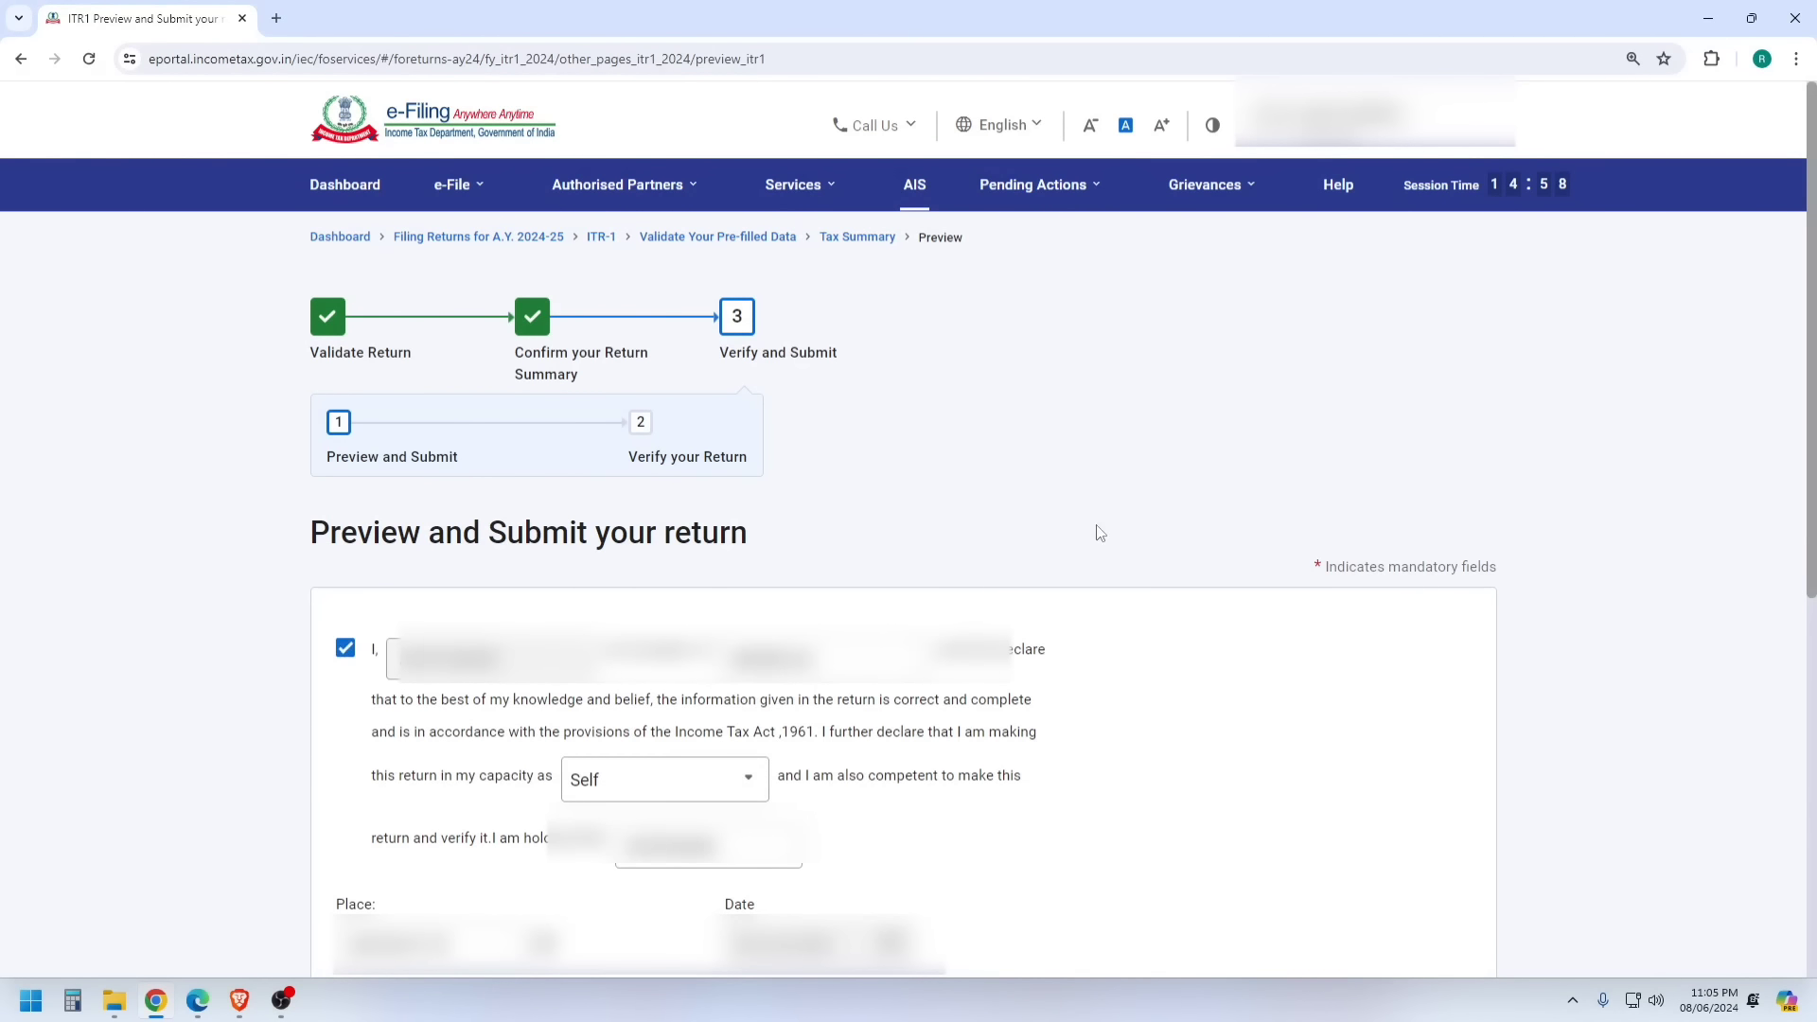
pyautogui.scroll(-7, 1521, 800)
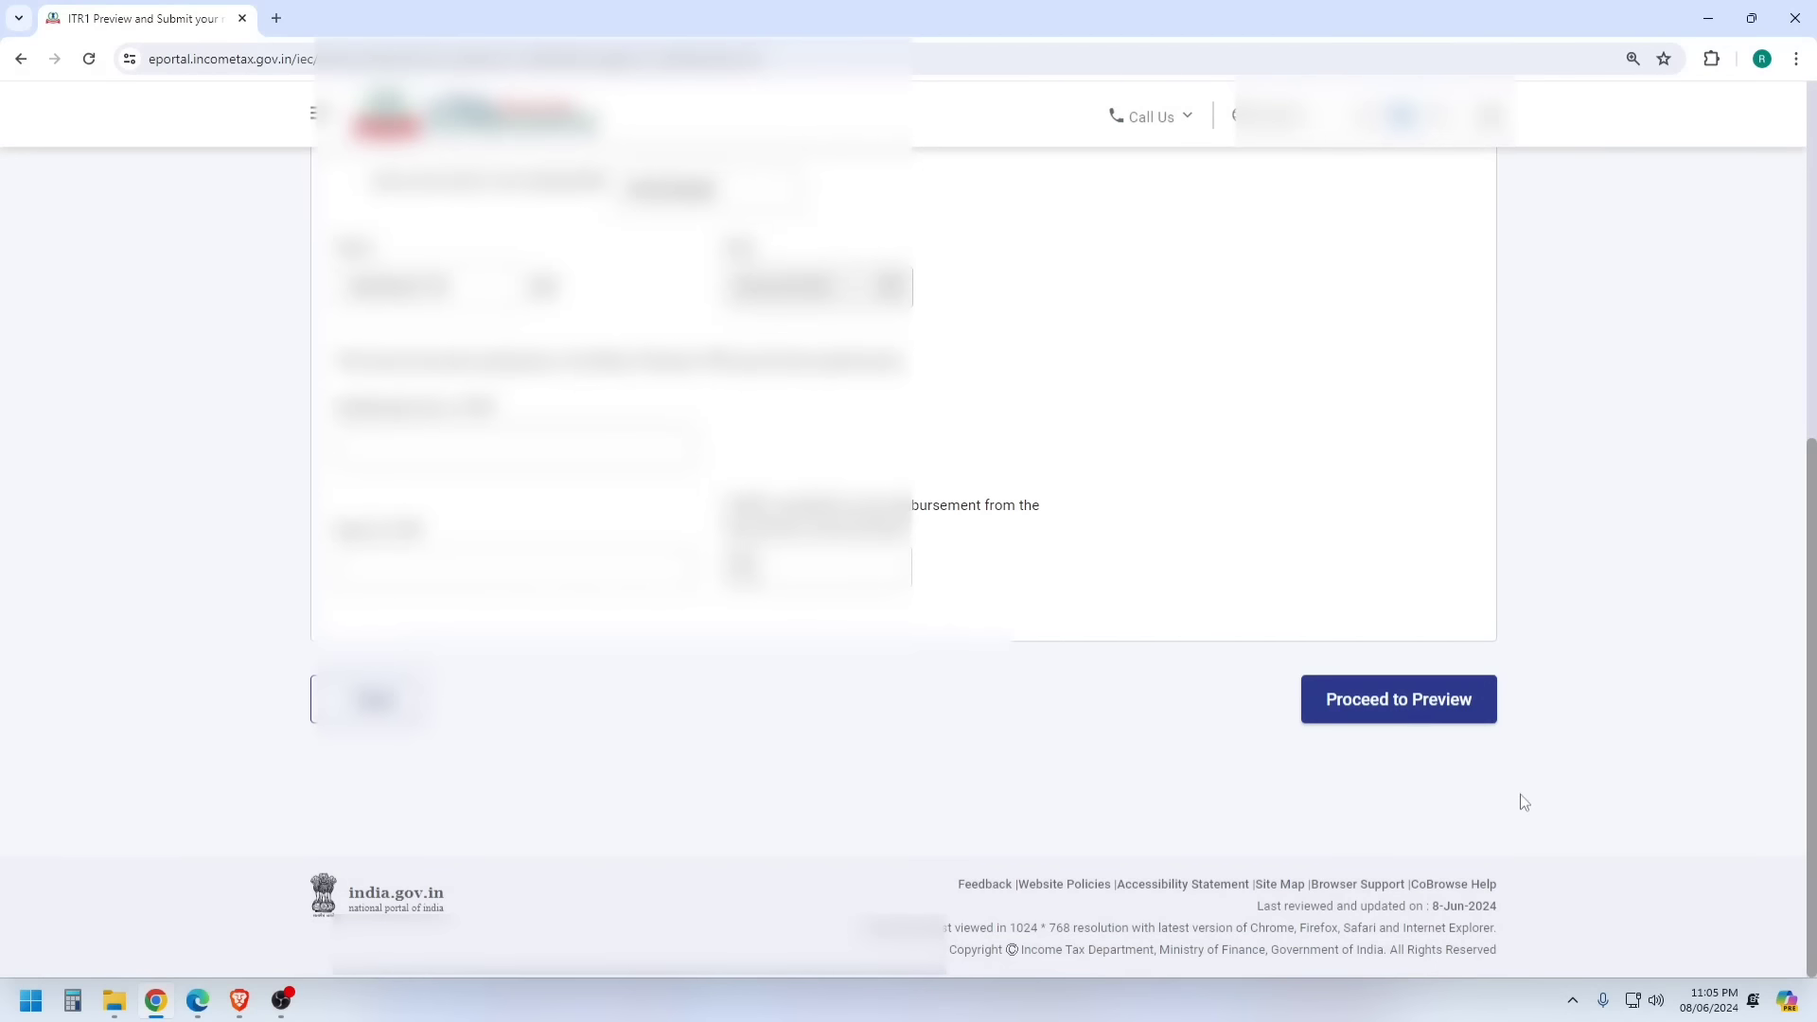
pyautogui.click(1417, 708)
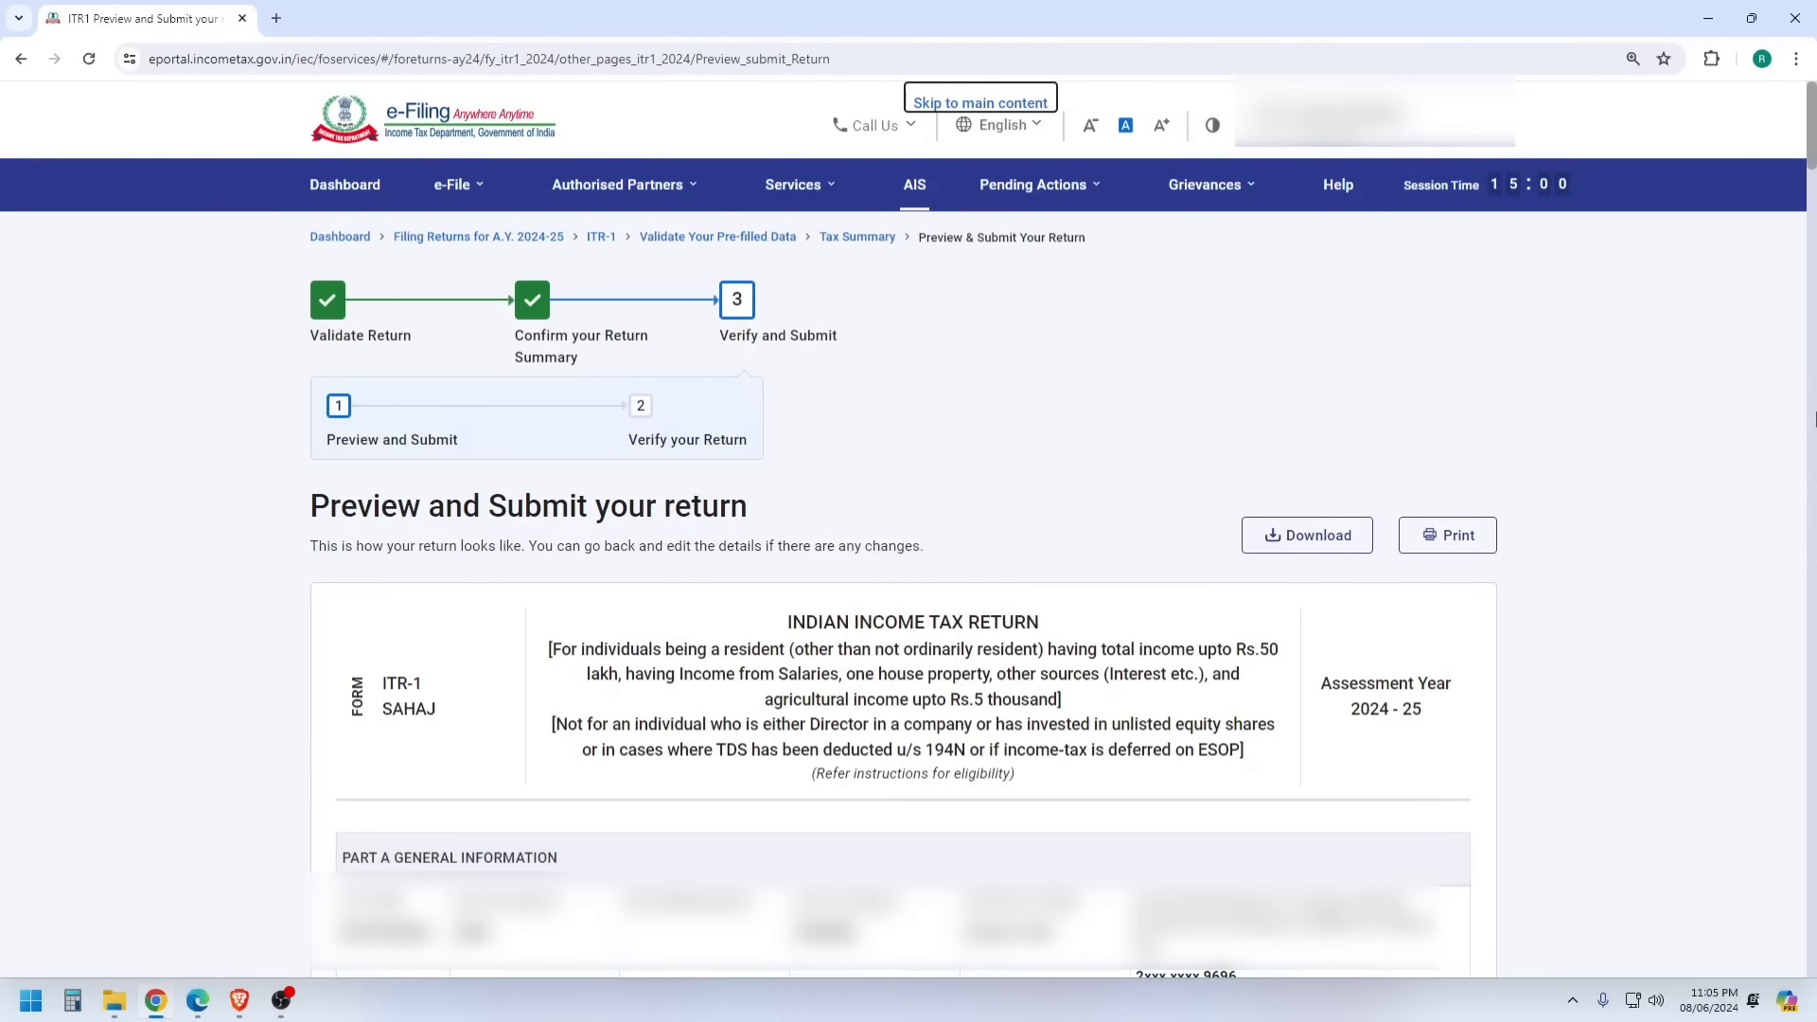
# - Validate the return, fix the 'Country is mandatory' error and revalidate with no errors
pyautogui.moveTo(1811, 158); pyautogui.dragTo(1702, 906)
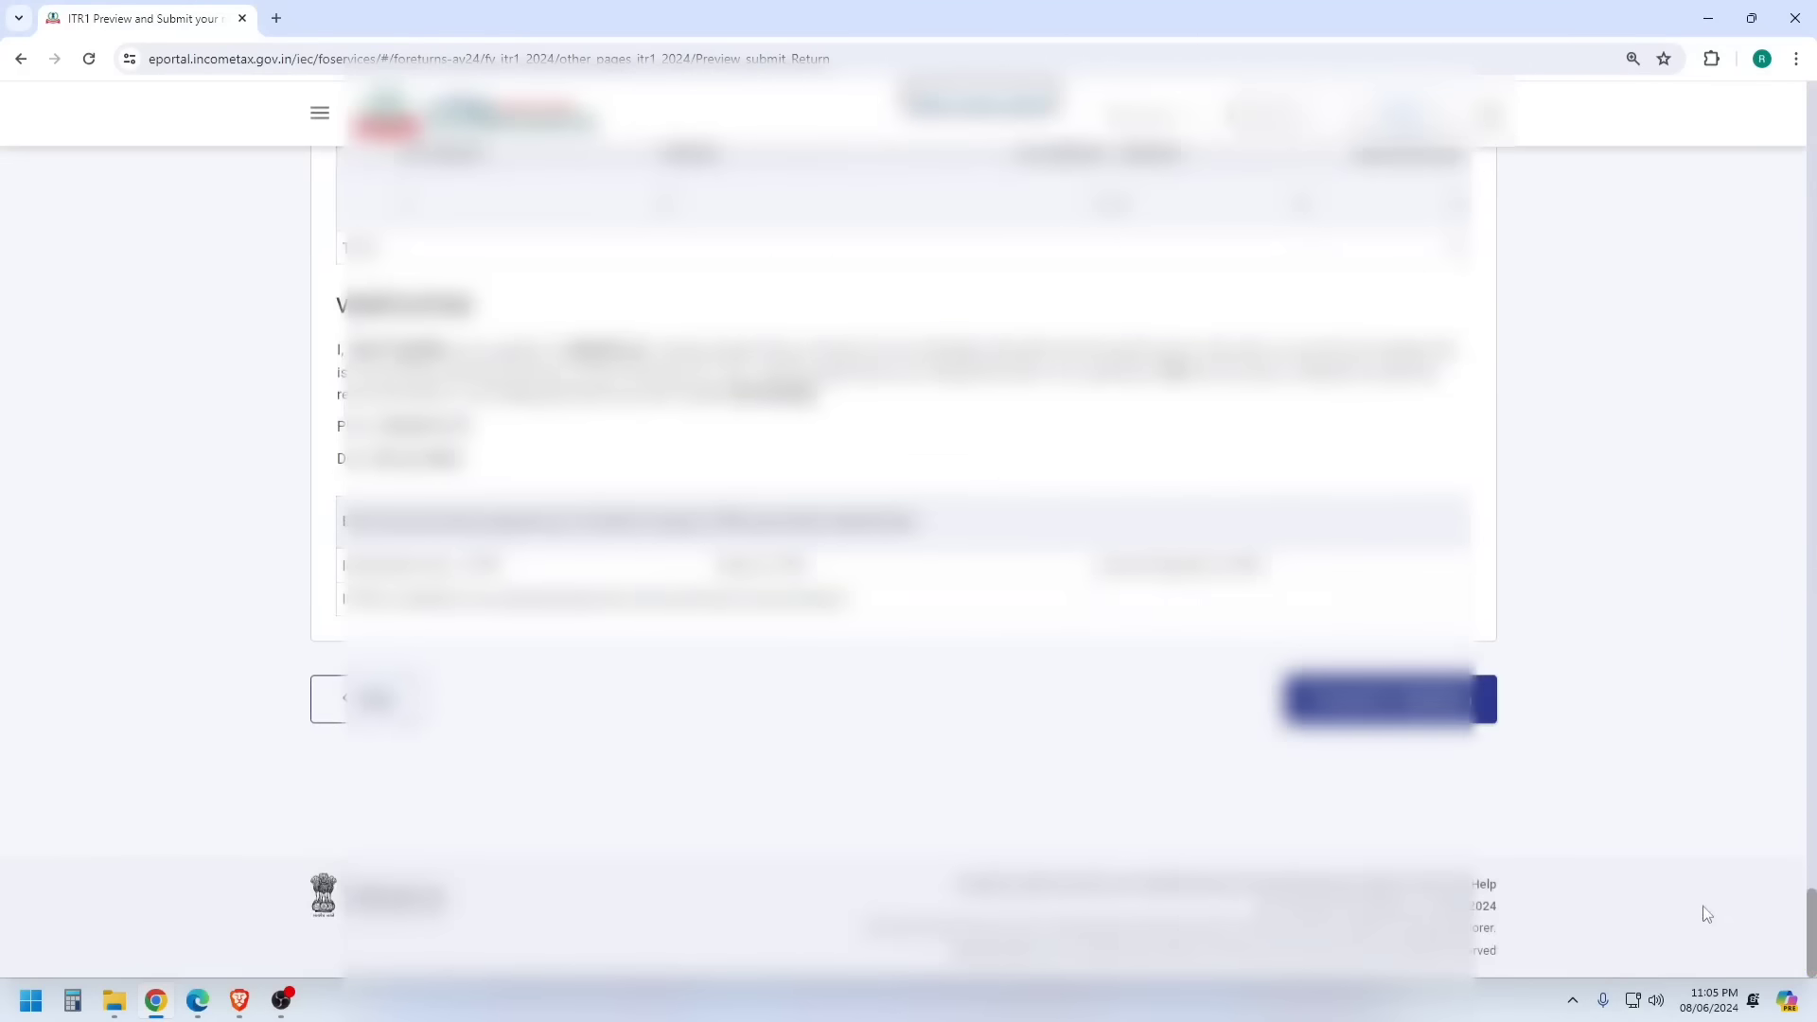
pyautogui.click(1376, 708)
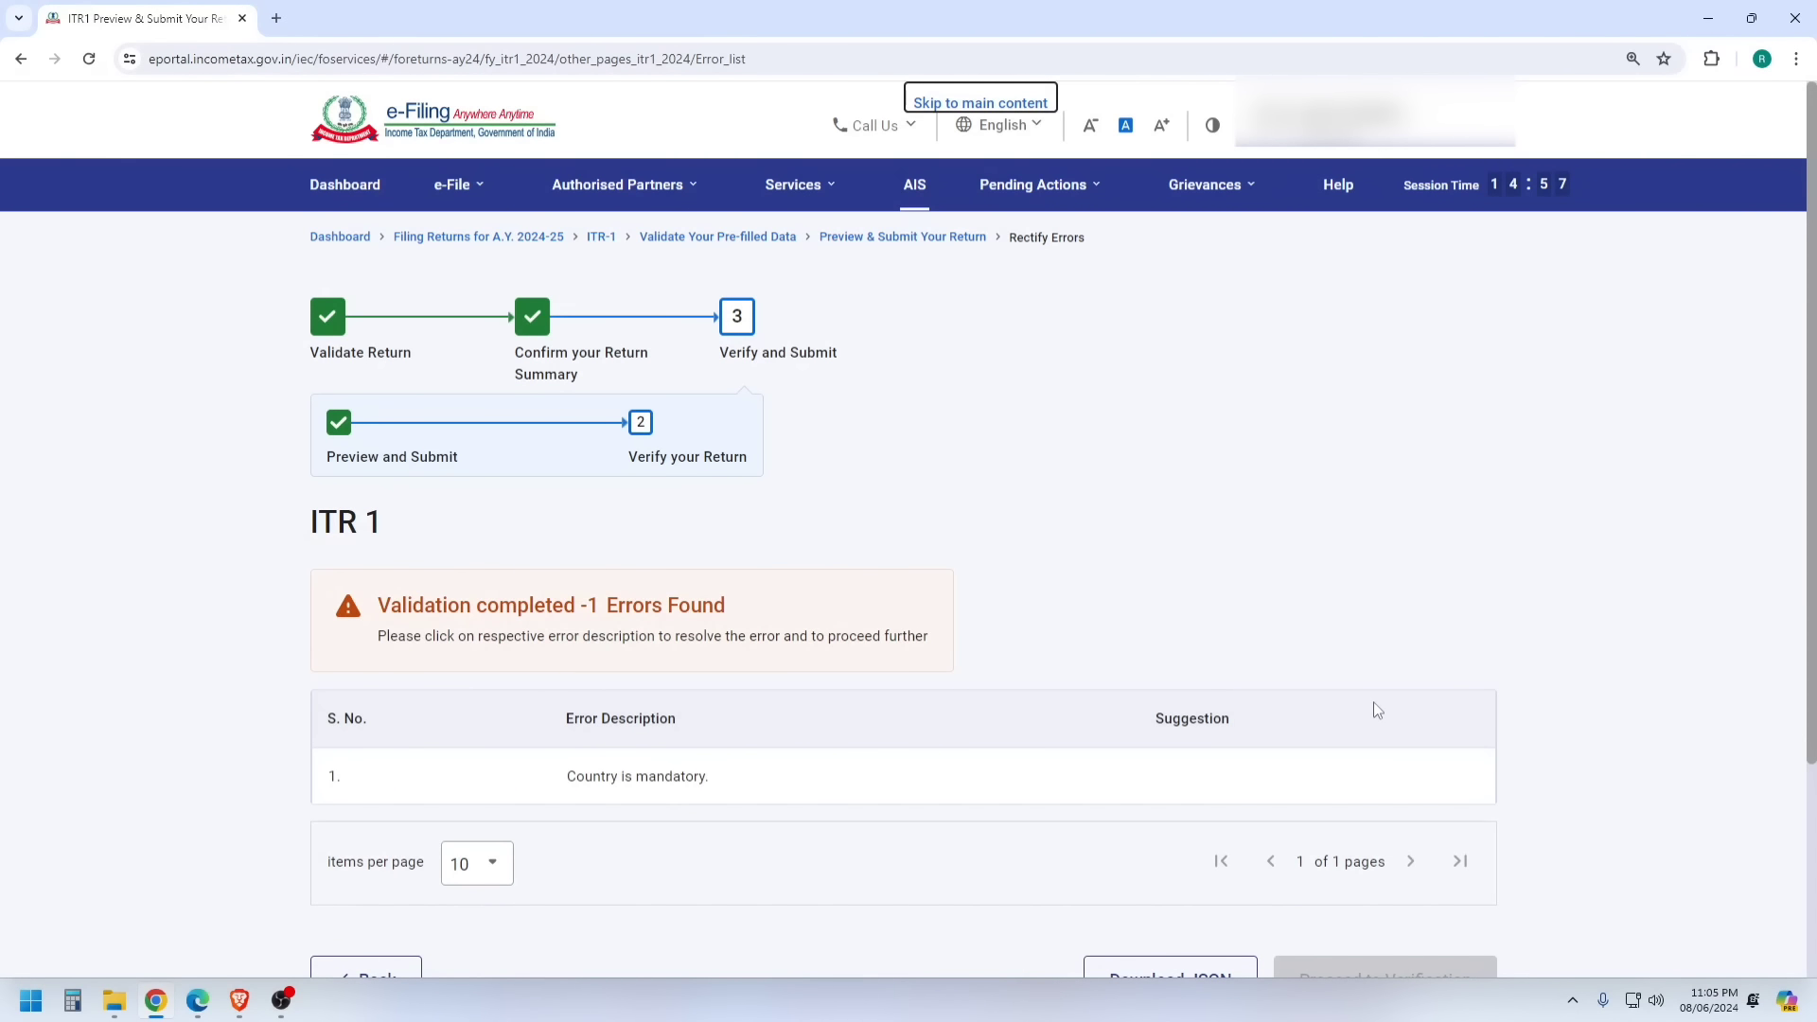
pyautogui.click(696, 792)
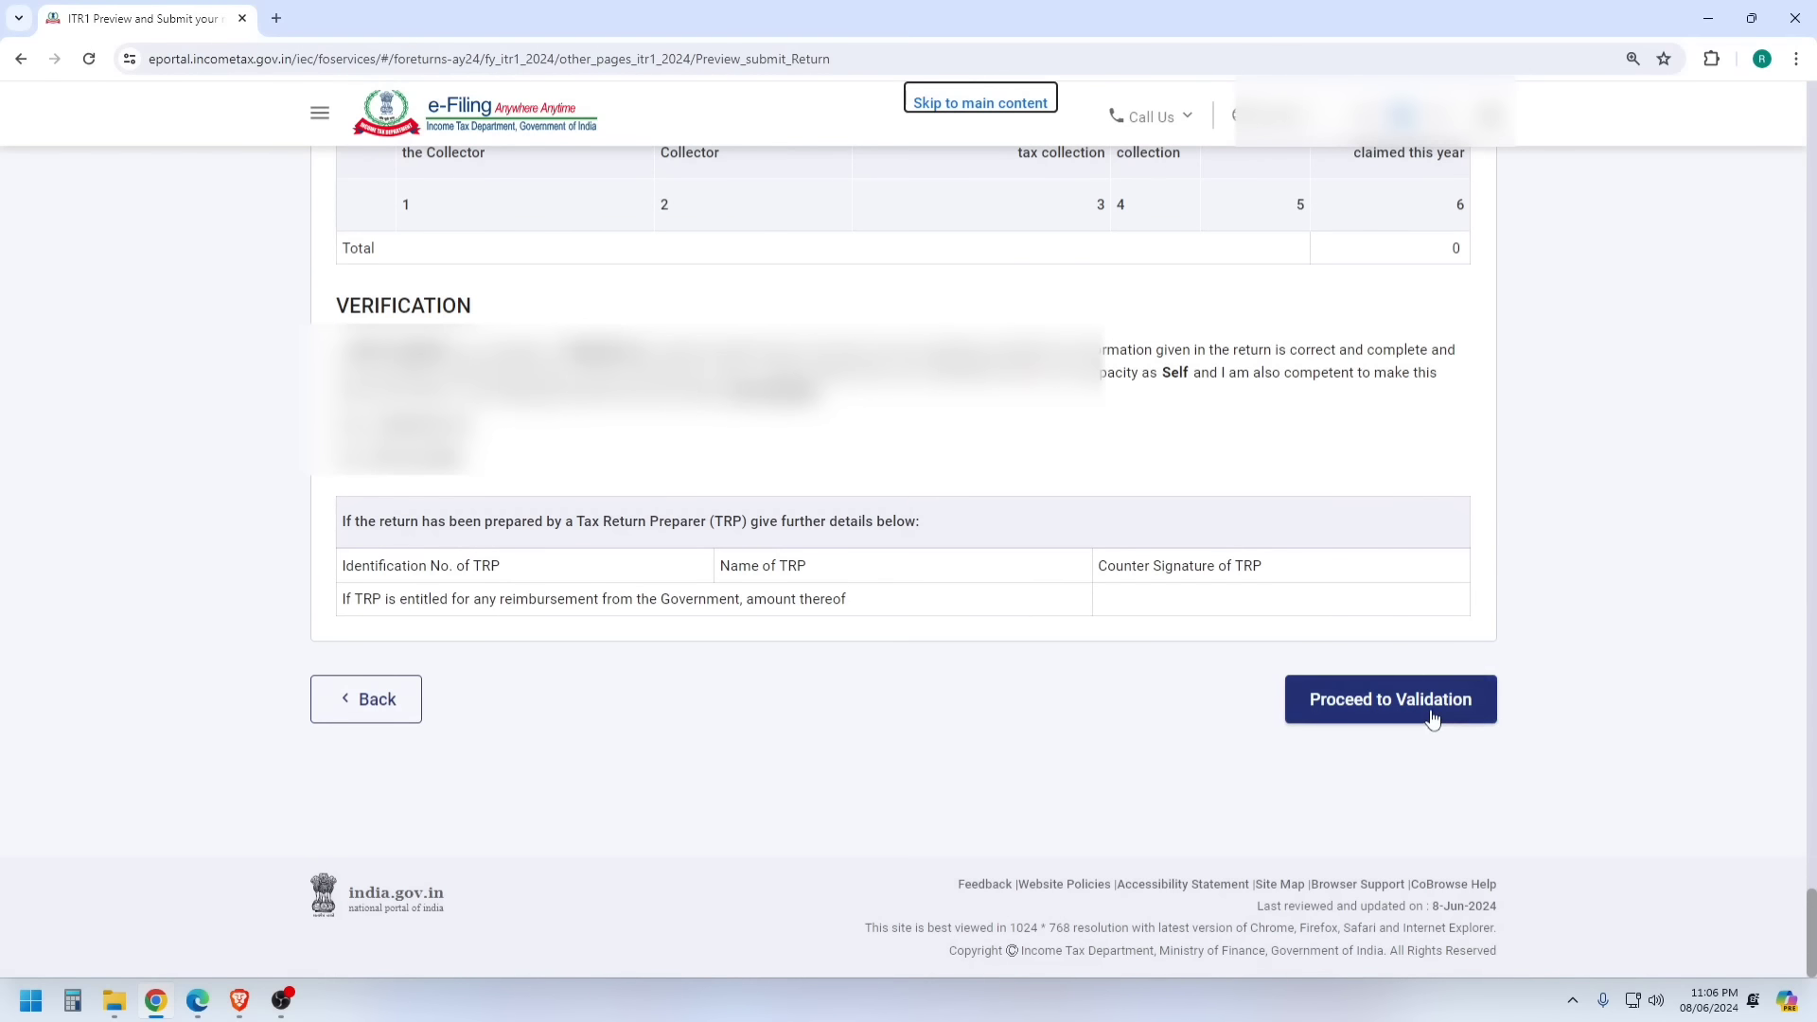
pyautogui.click(1434, 719)
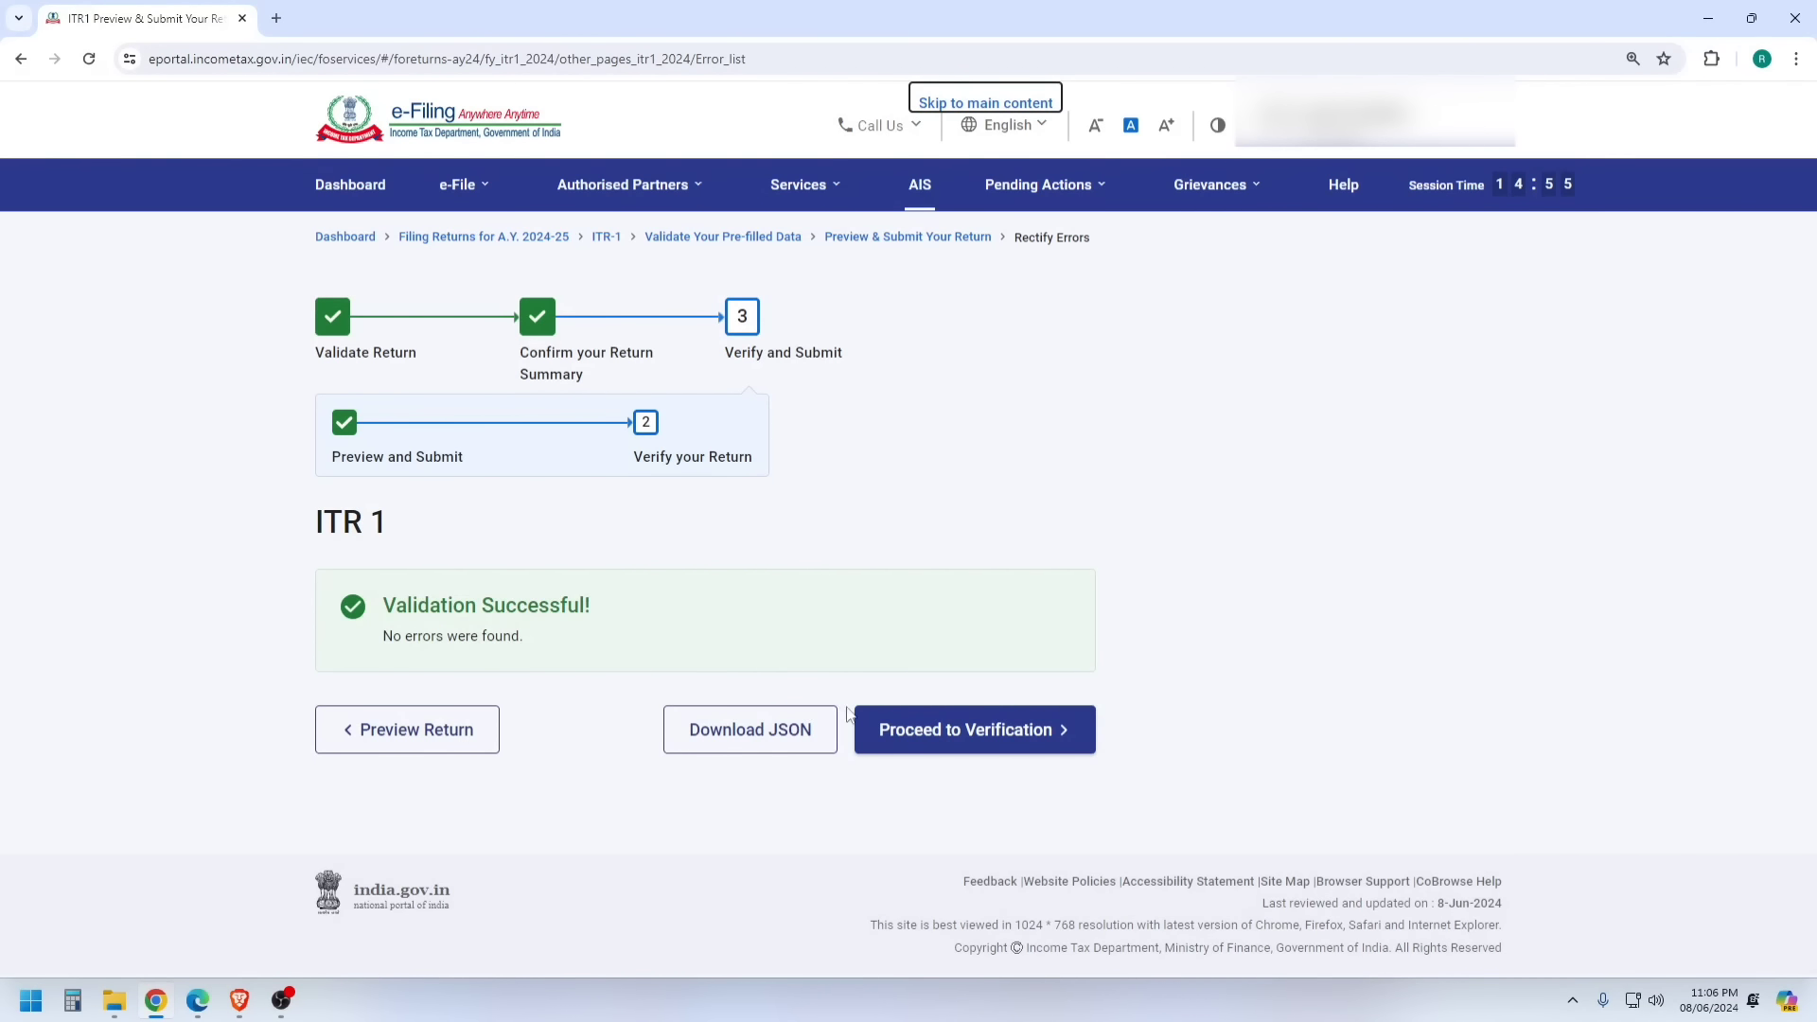
# - Choose e-Verify Now using OTP on the Aadhaar-registered mobile
pyautogui.click(969, 748)
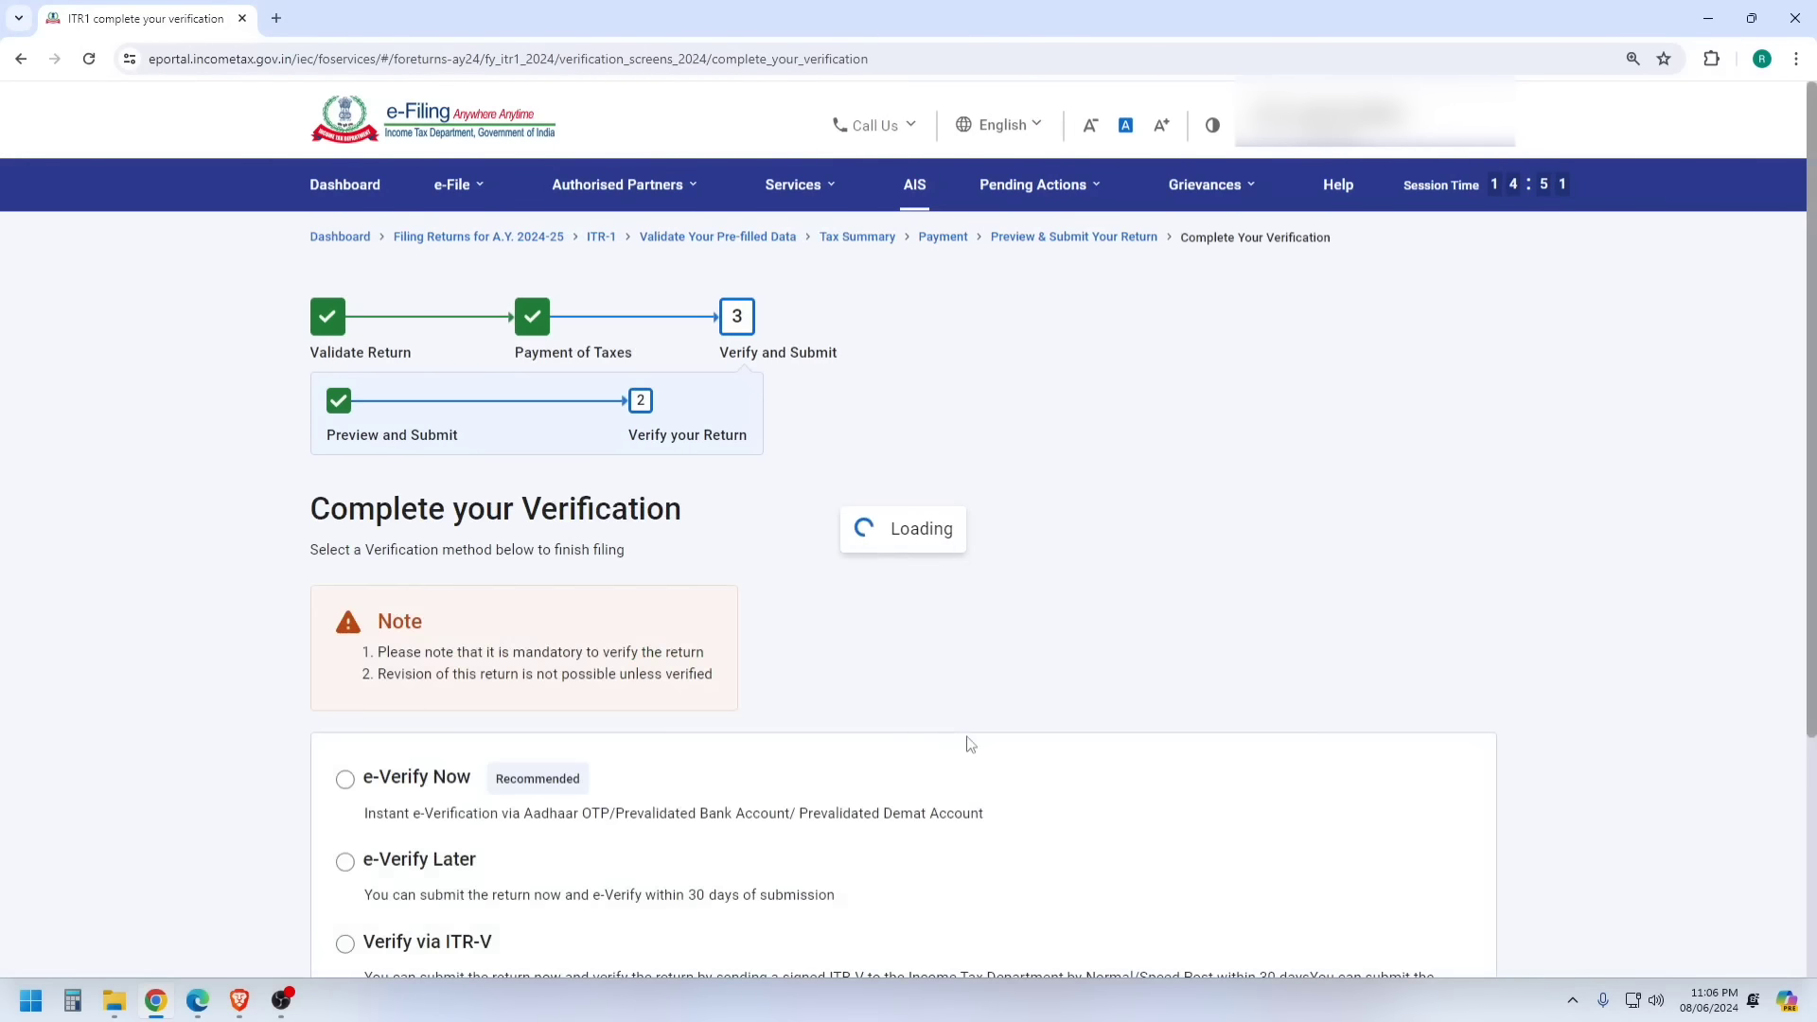
pyautogui.click(345, 781)
pyautogui.scroll(-5, 1026, 556)
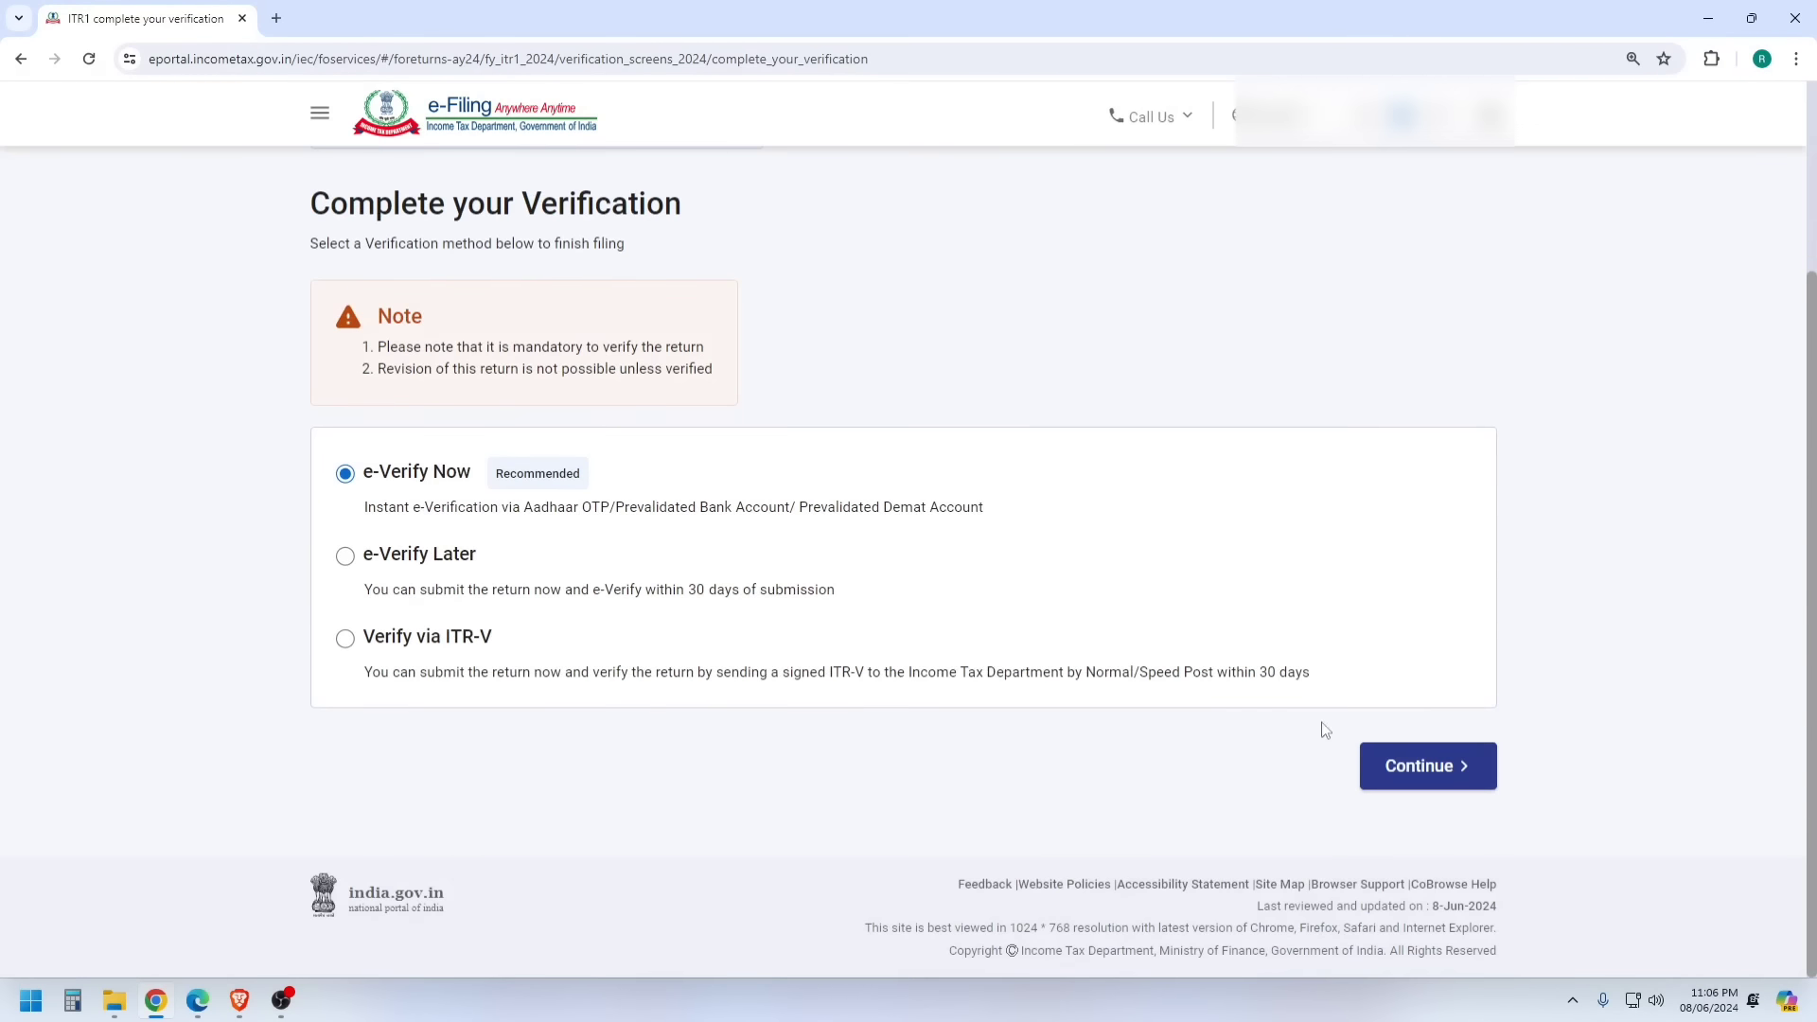
pyautogui.click(1399, 769)
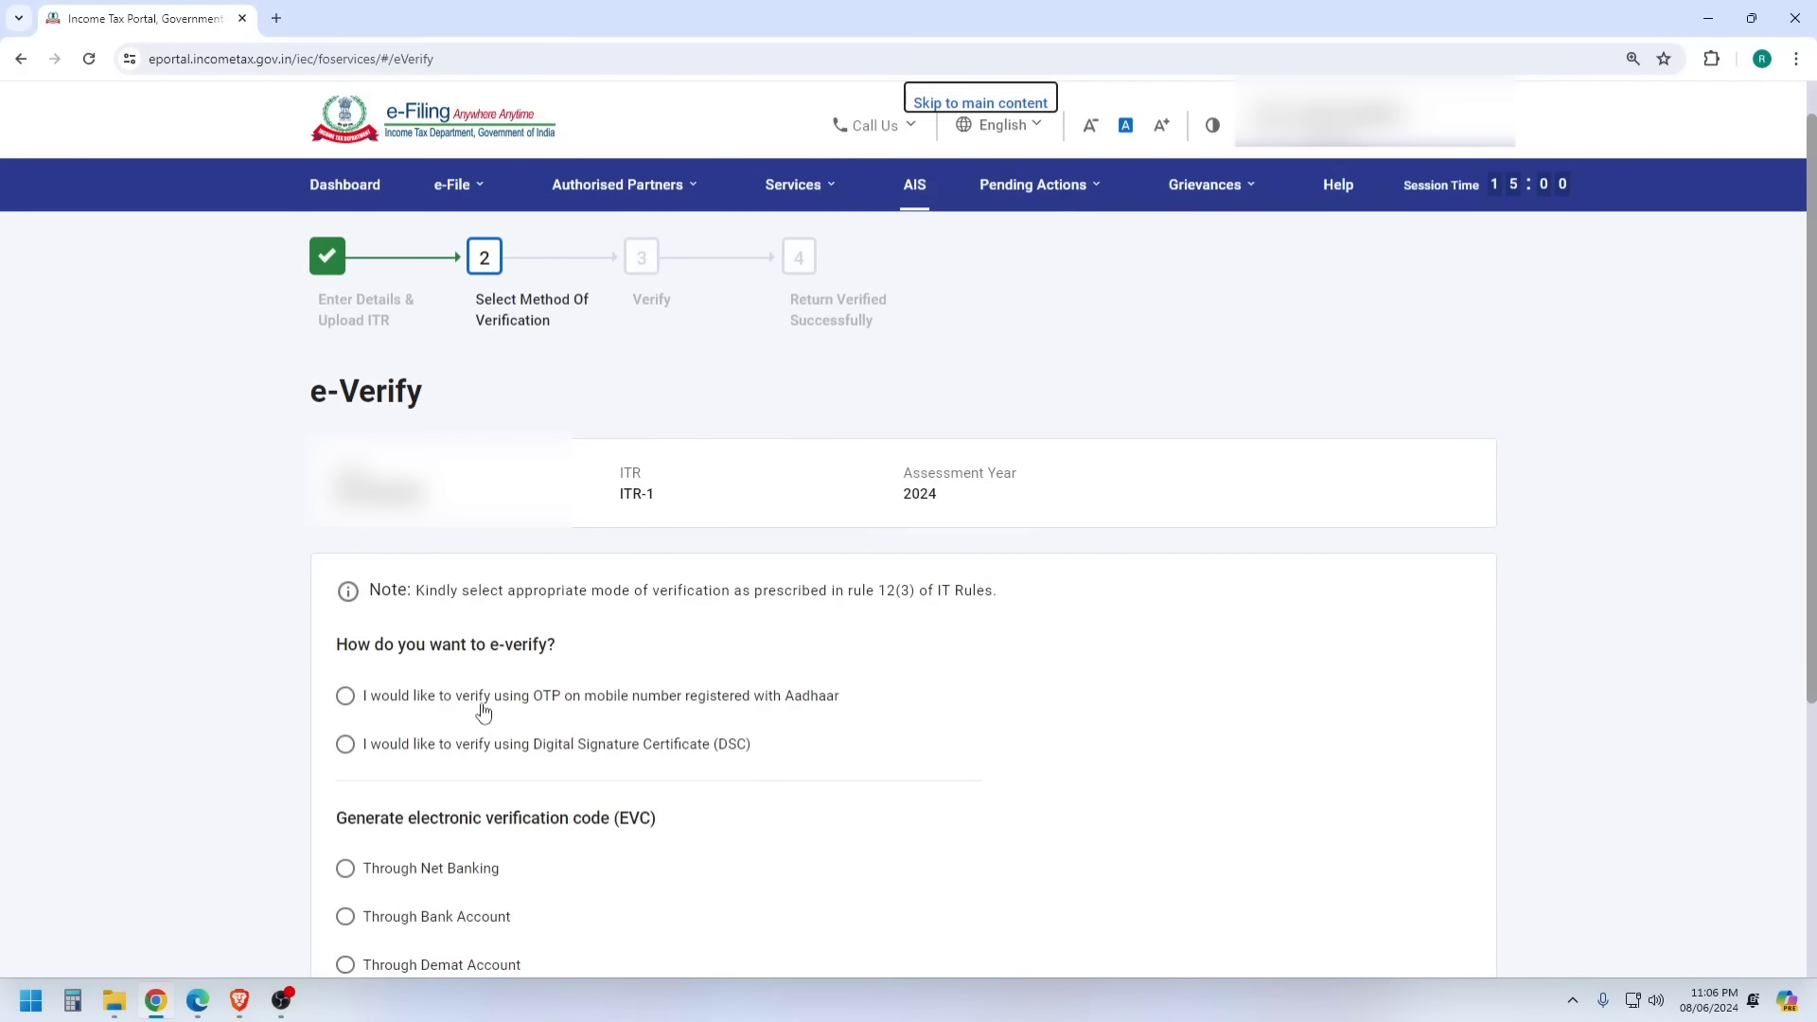
pyautogui.click(473, 706)
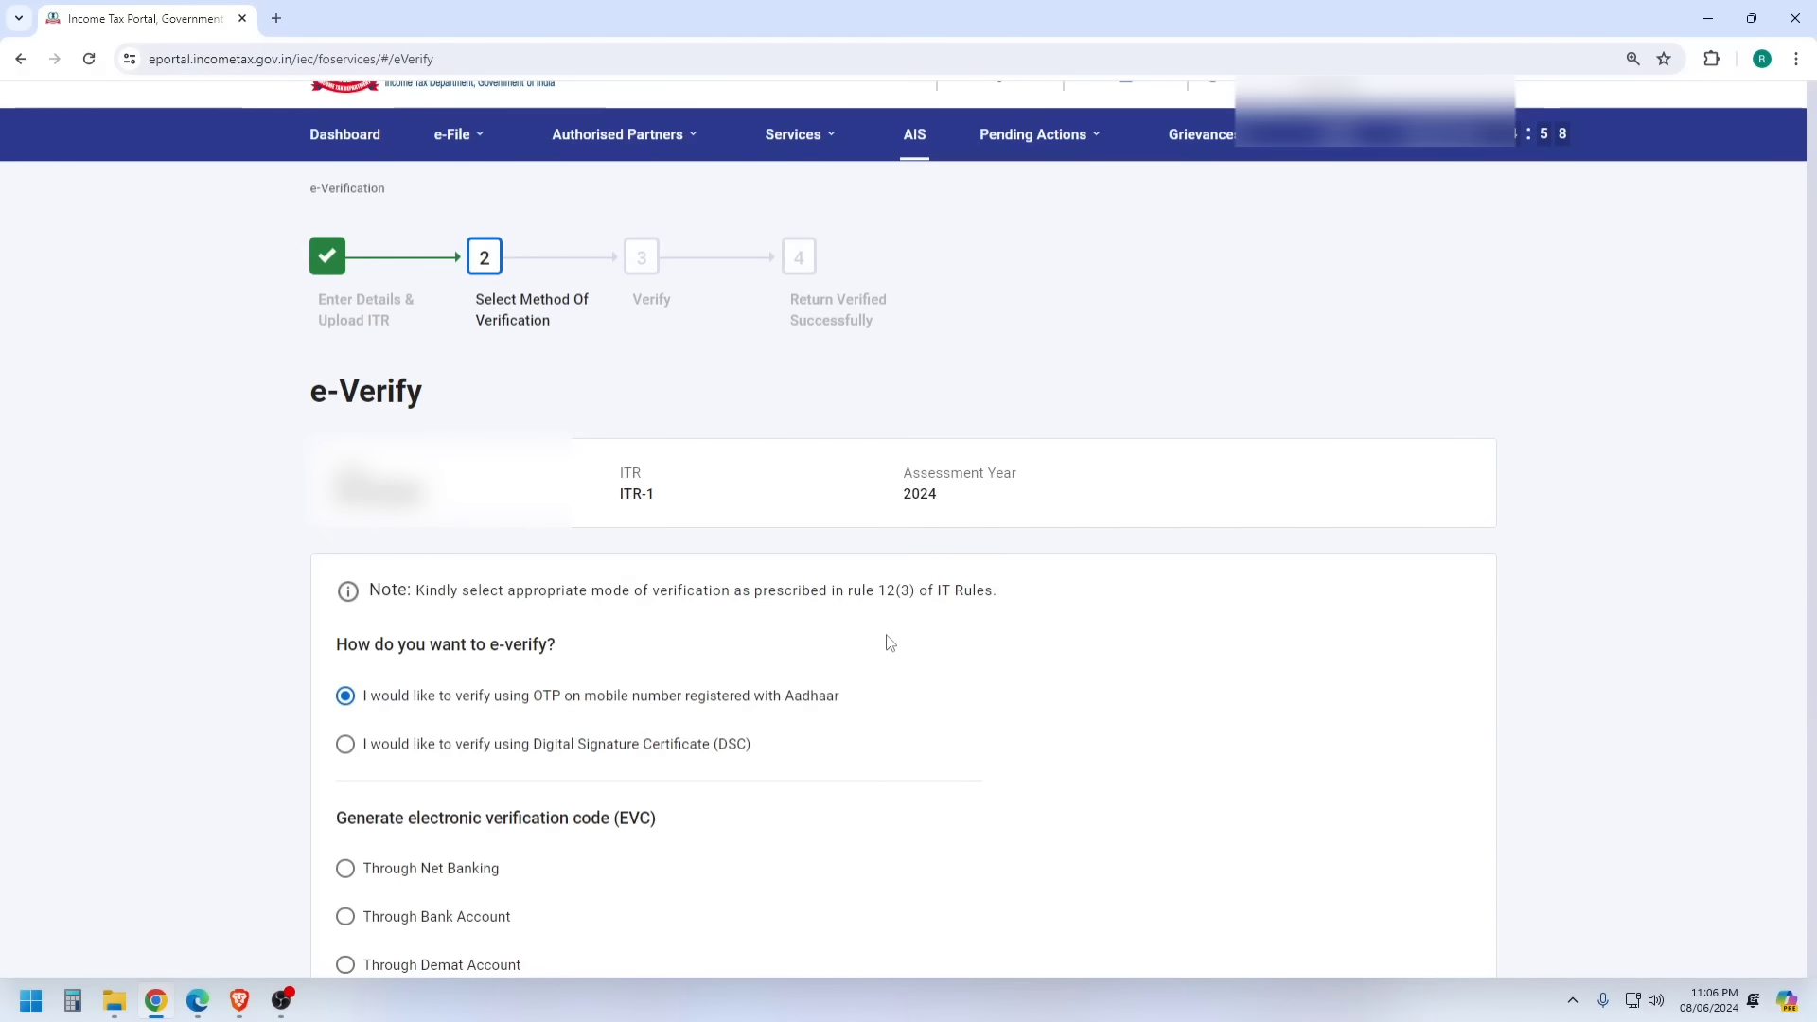
pyautogui.scroll(-5, 1126, 629)
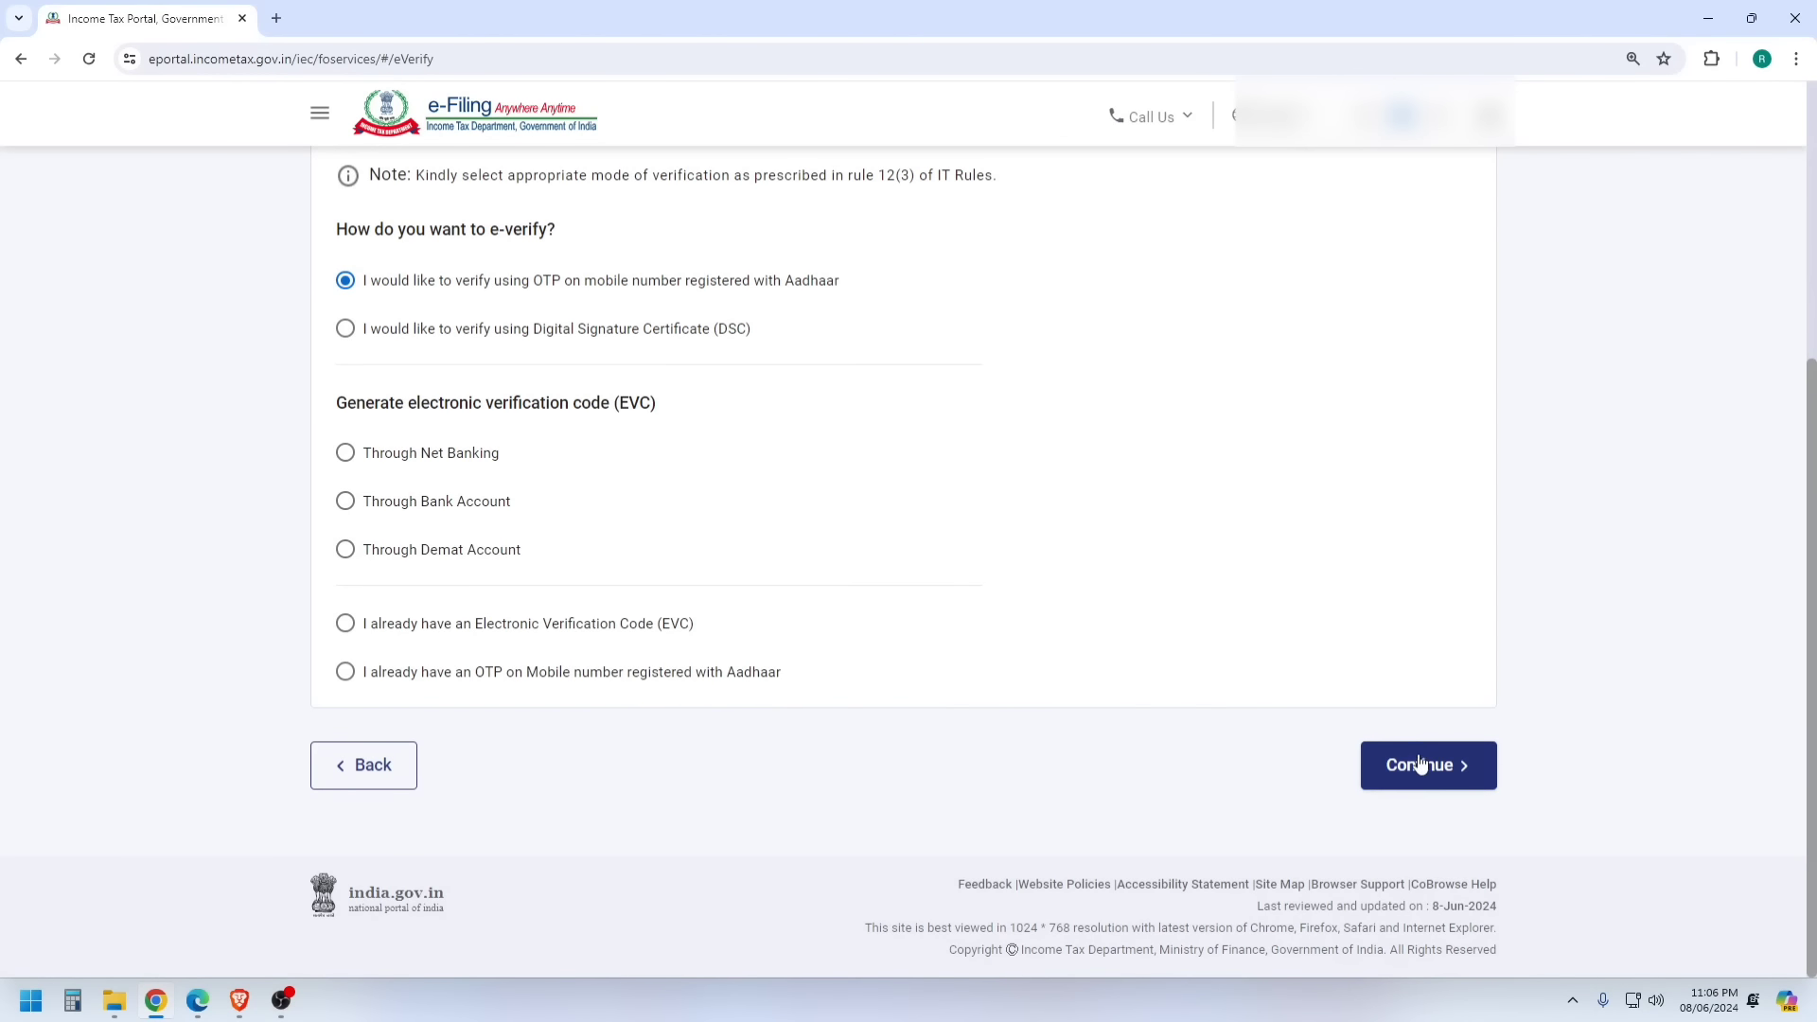
pyautogui.click(1416, 753)
# - Give consent, generate the Aadhaar OTP and enter the received code
pyautogui.click(718, 575)
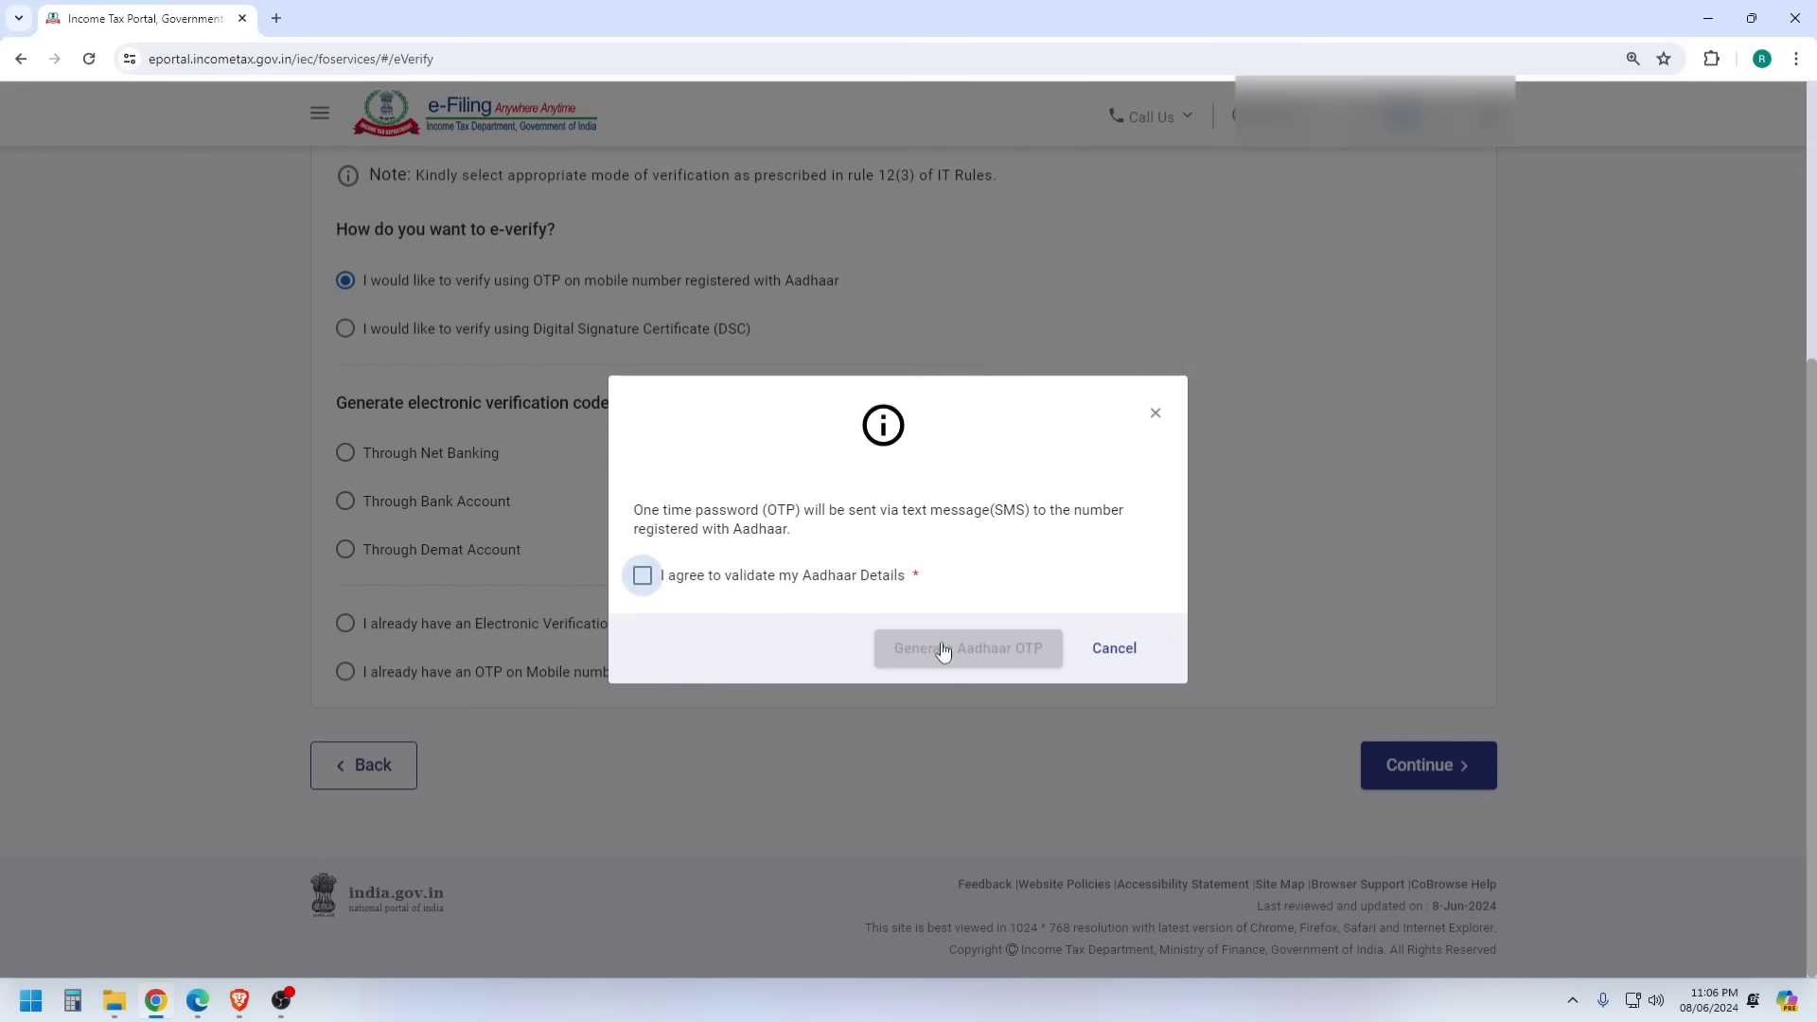
pyautogui.click(961, 649)
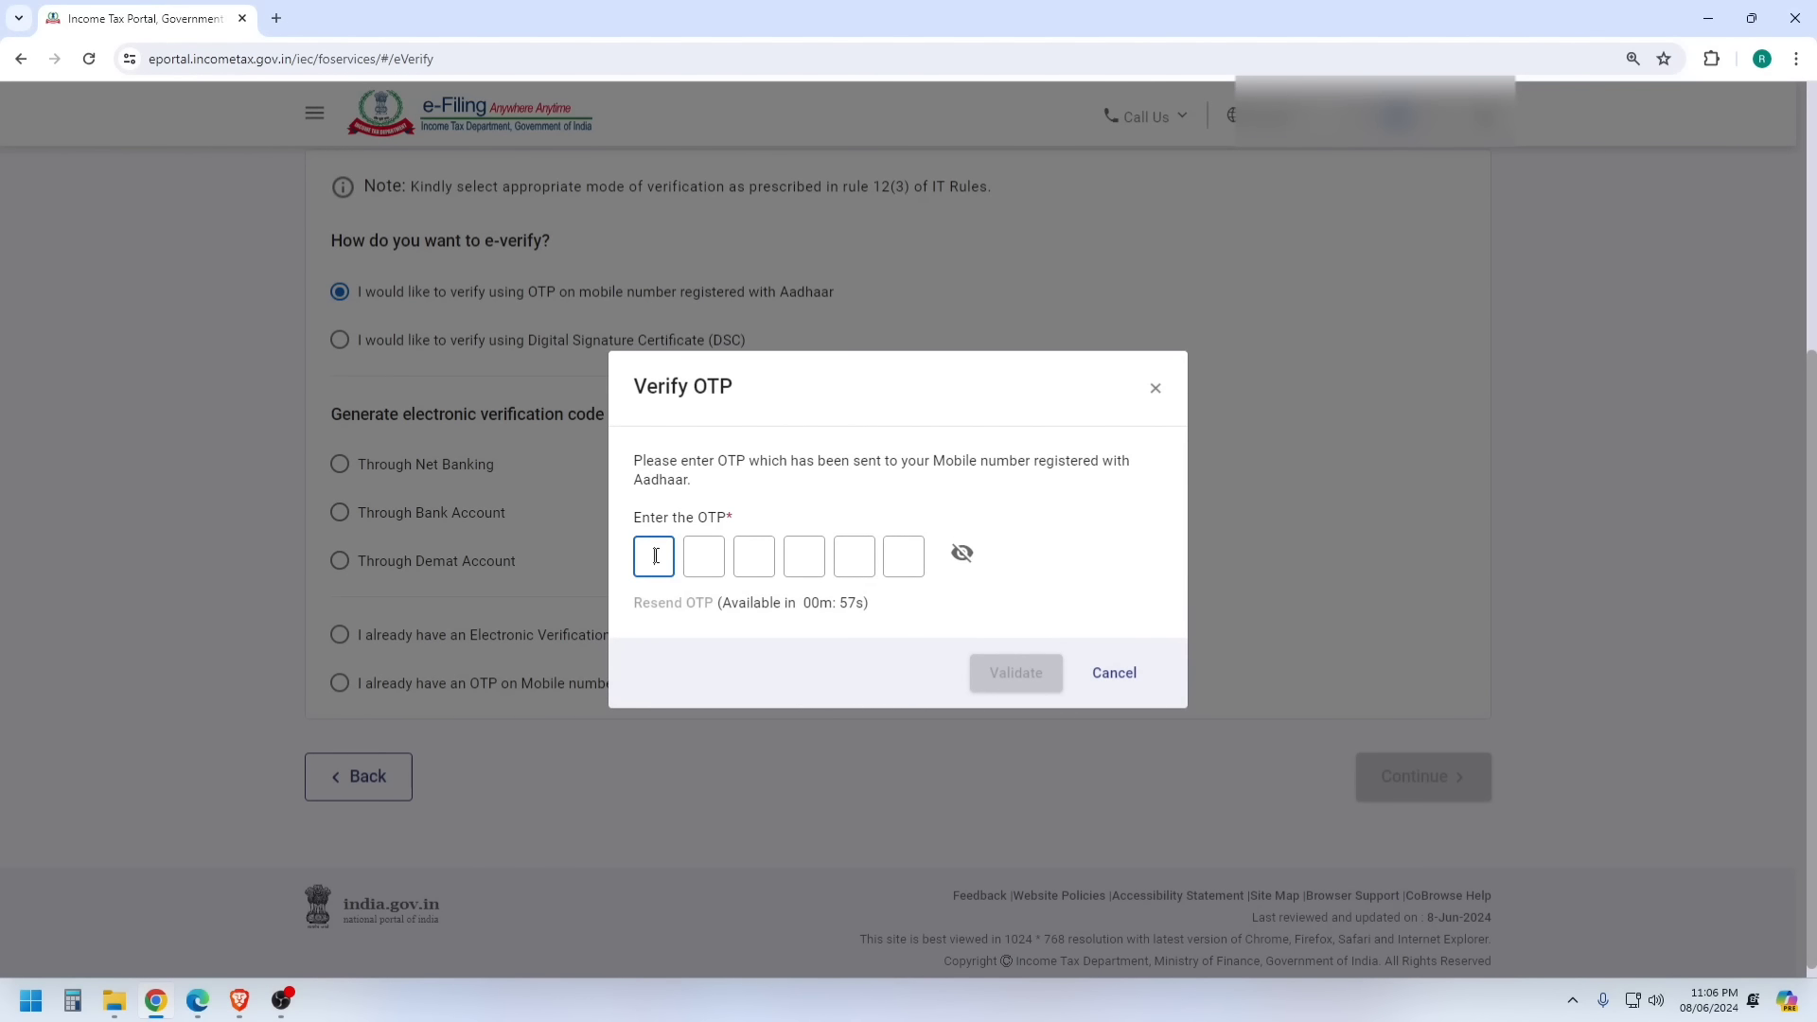
pyautogui.click(656, 556)
pyautogui.write('******')
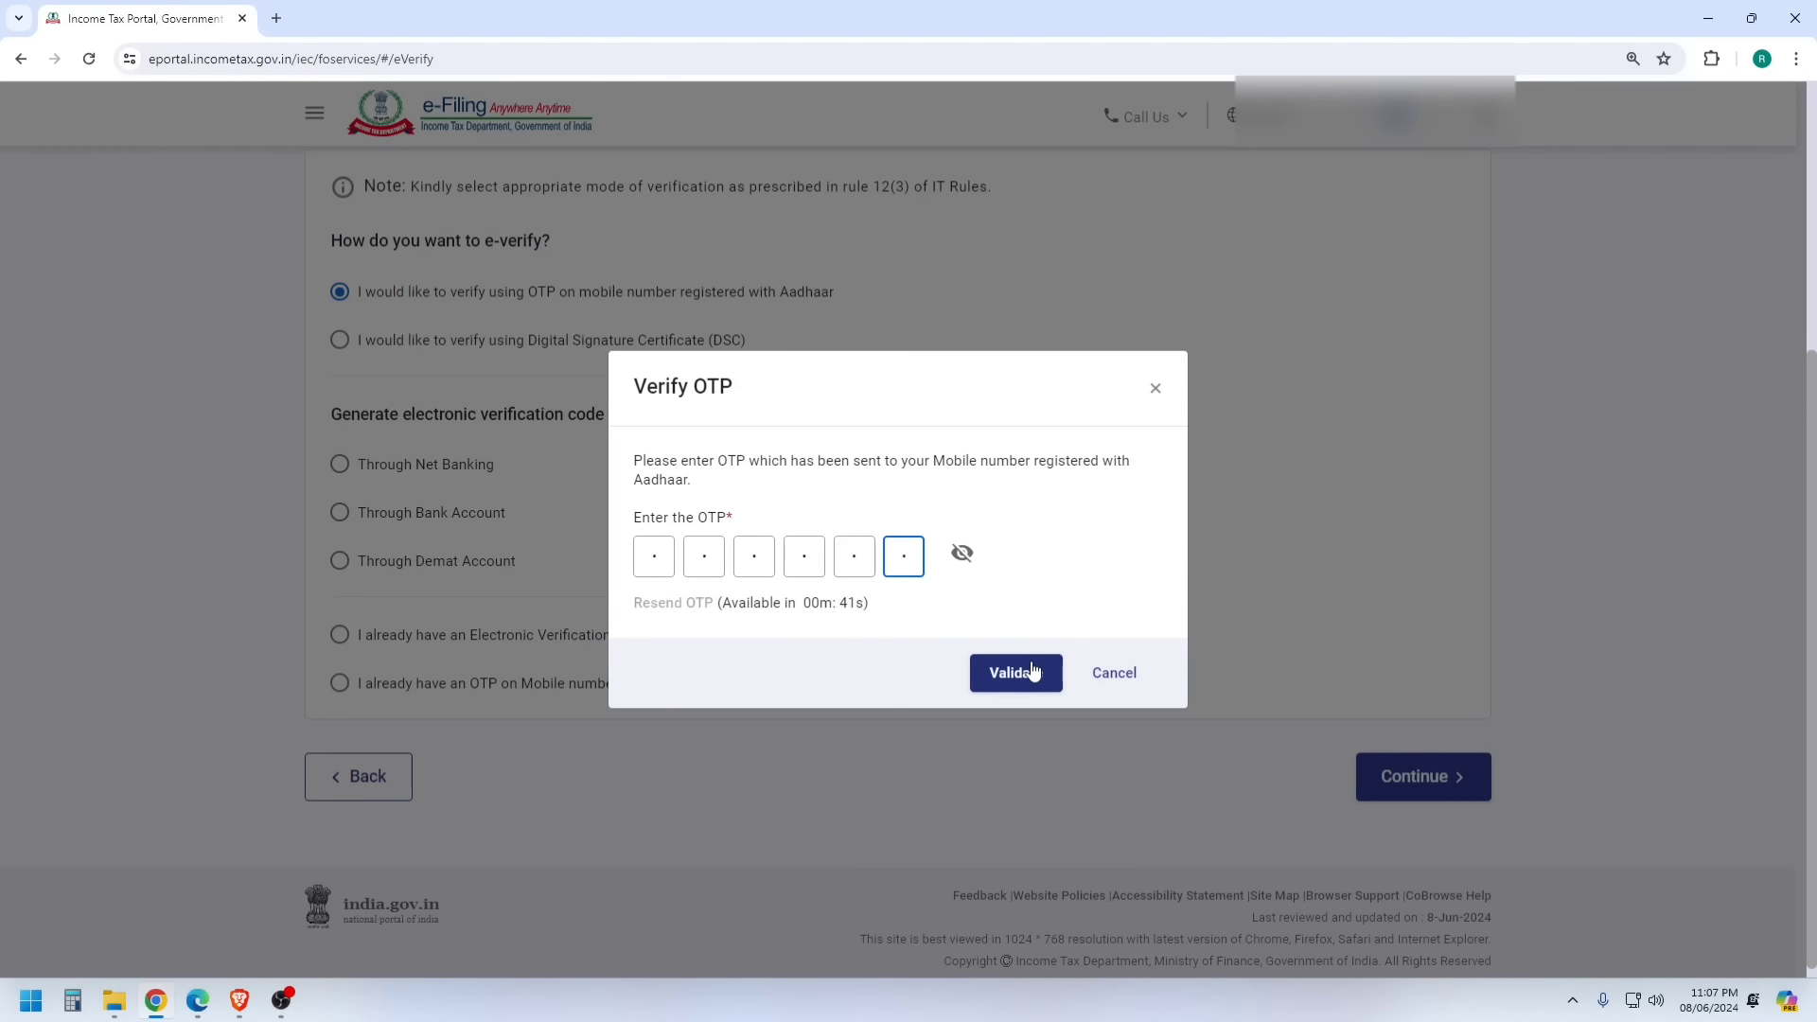
pyautogui.click(1109, 673)
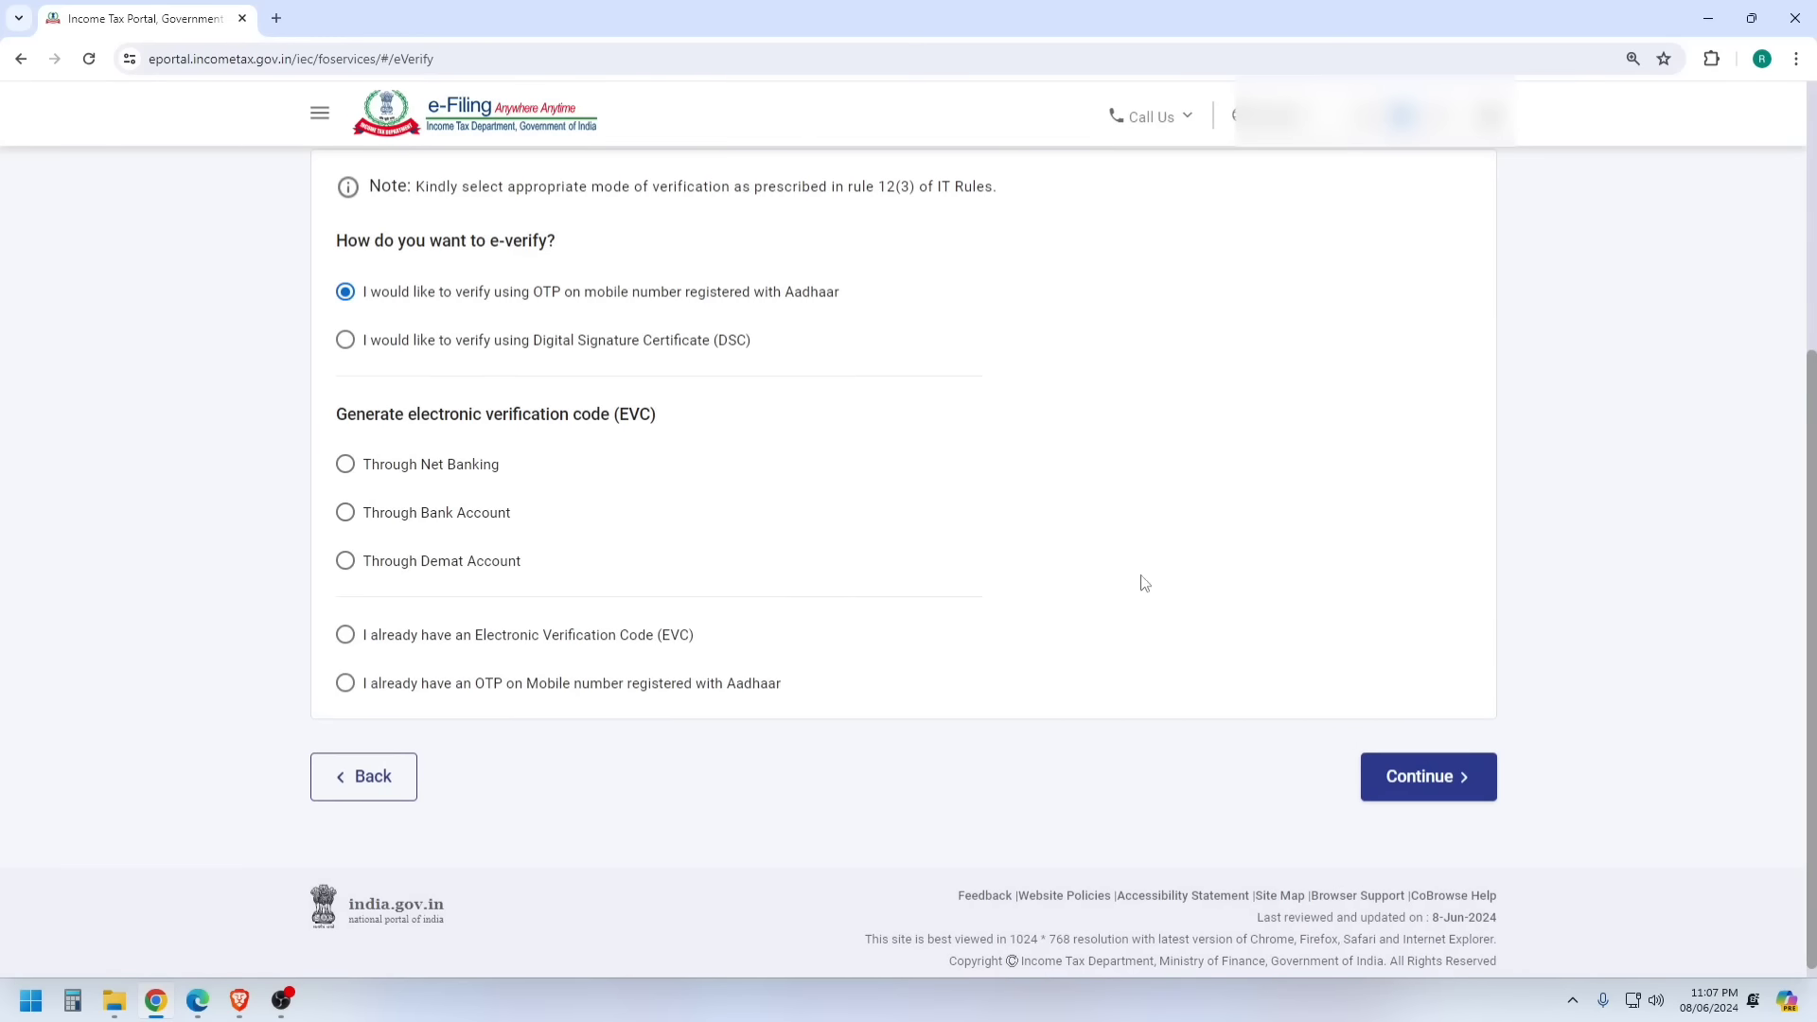
pyautogui.scroll(5, 727, 467)
# - Go to View Filed Returns and open the A.Y. 2023-24 return processed with refund due
pyautogui.click(466, 185)
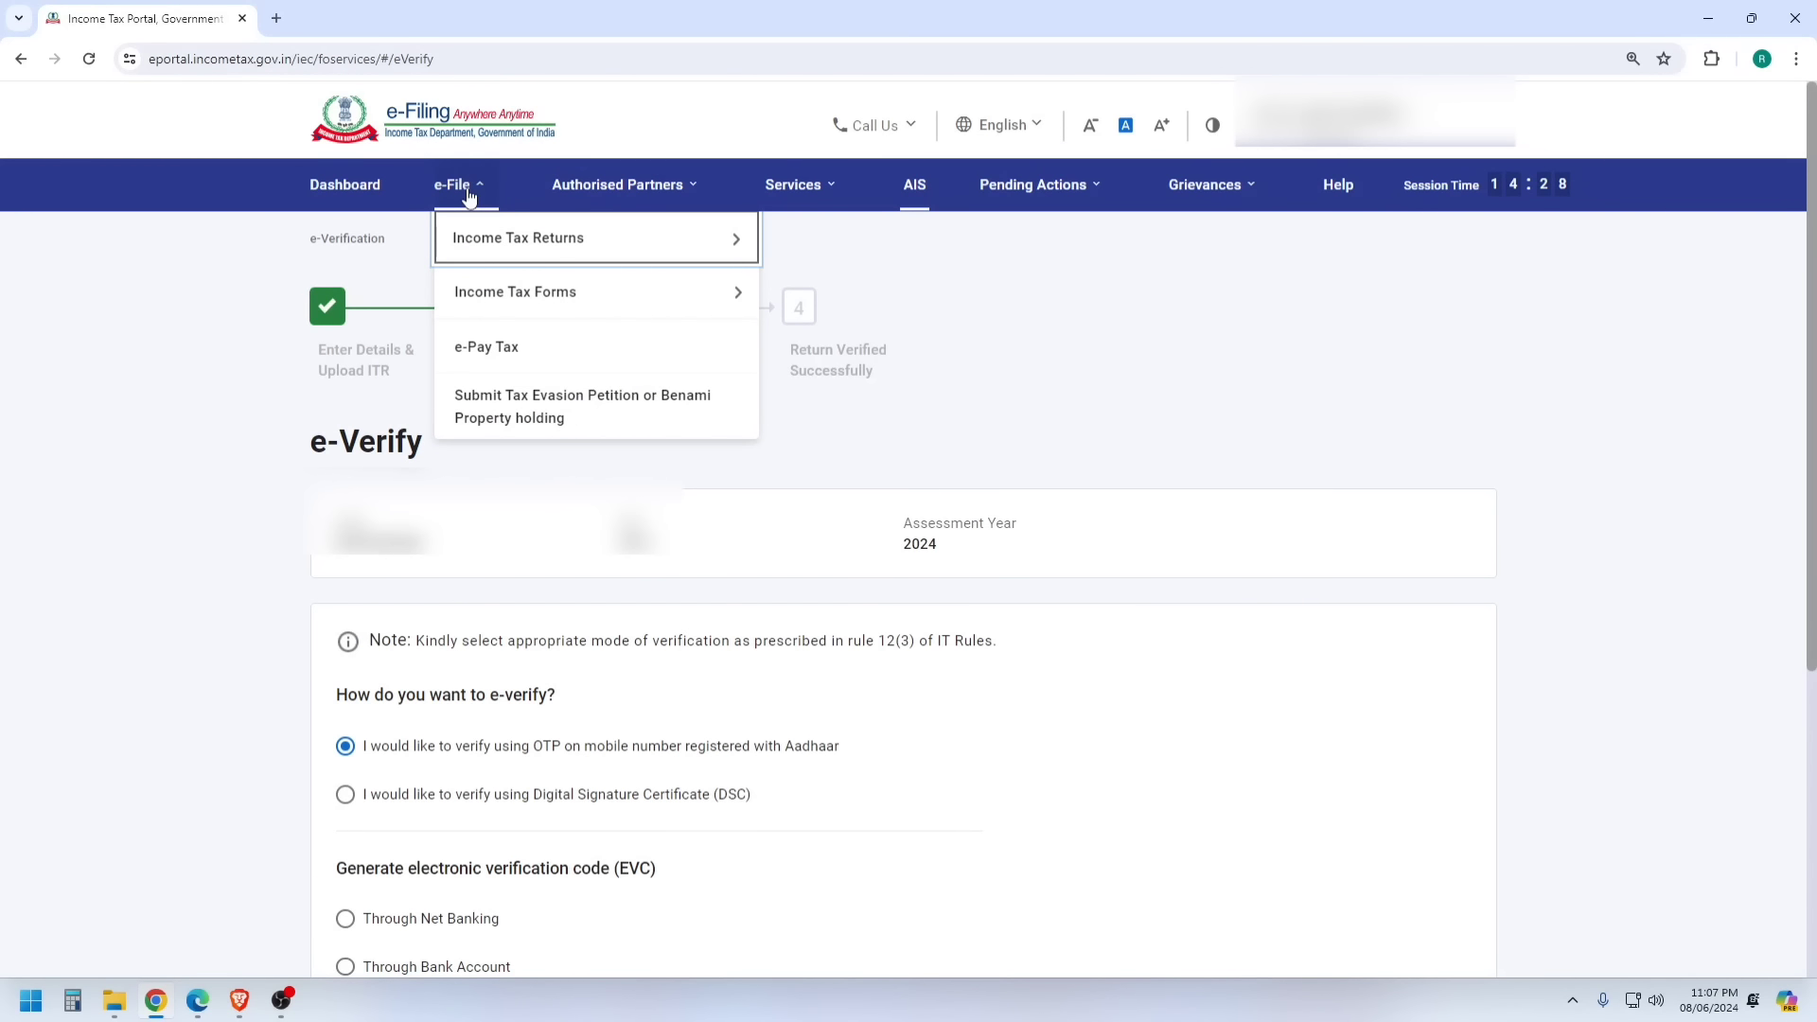
pyautogui.moveTo(719, 236)
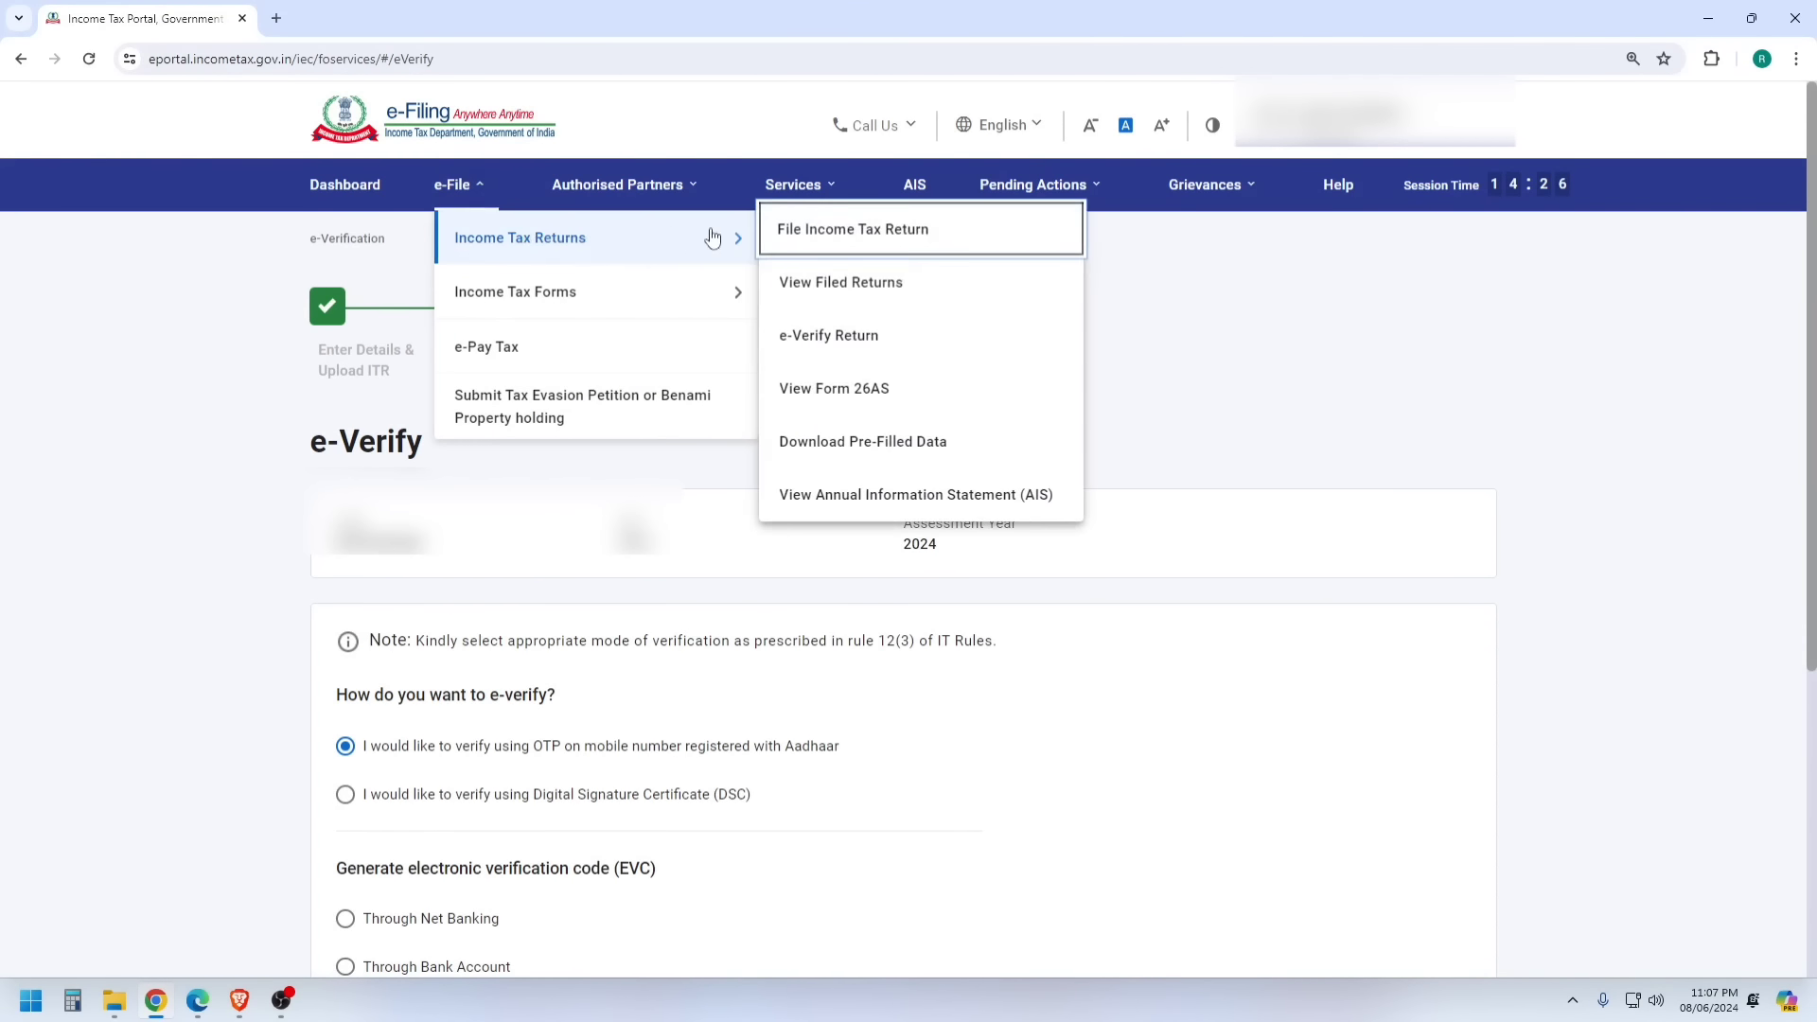
pyautogui.click(837, 283)
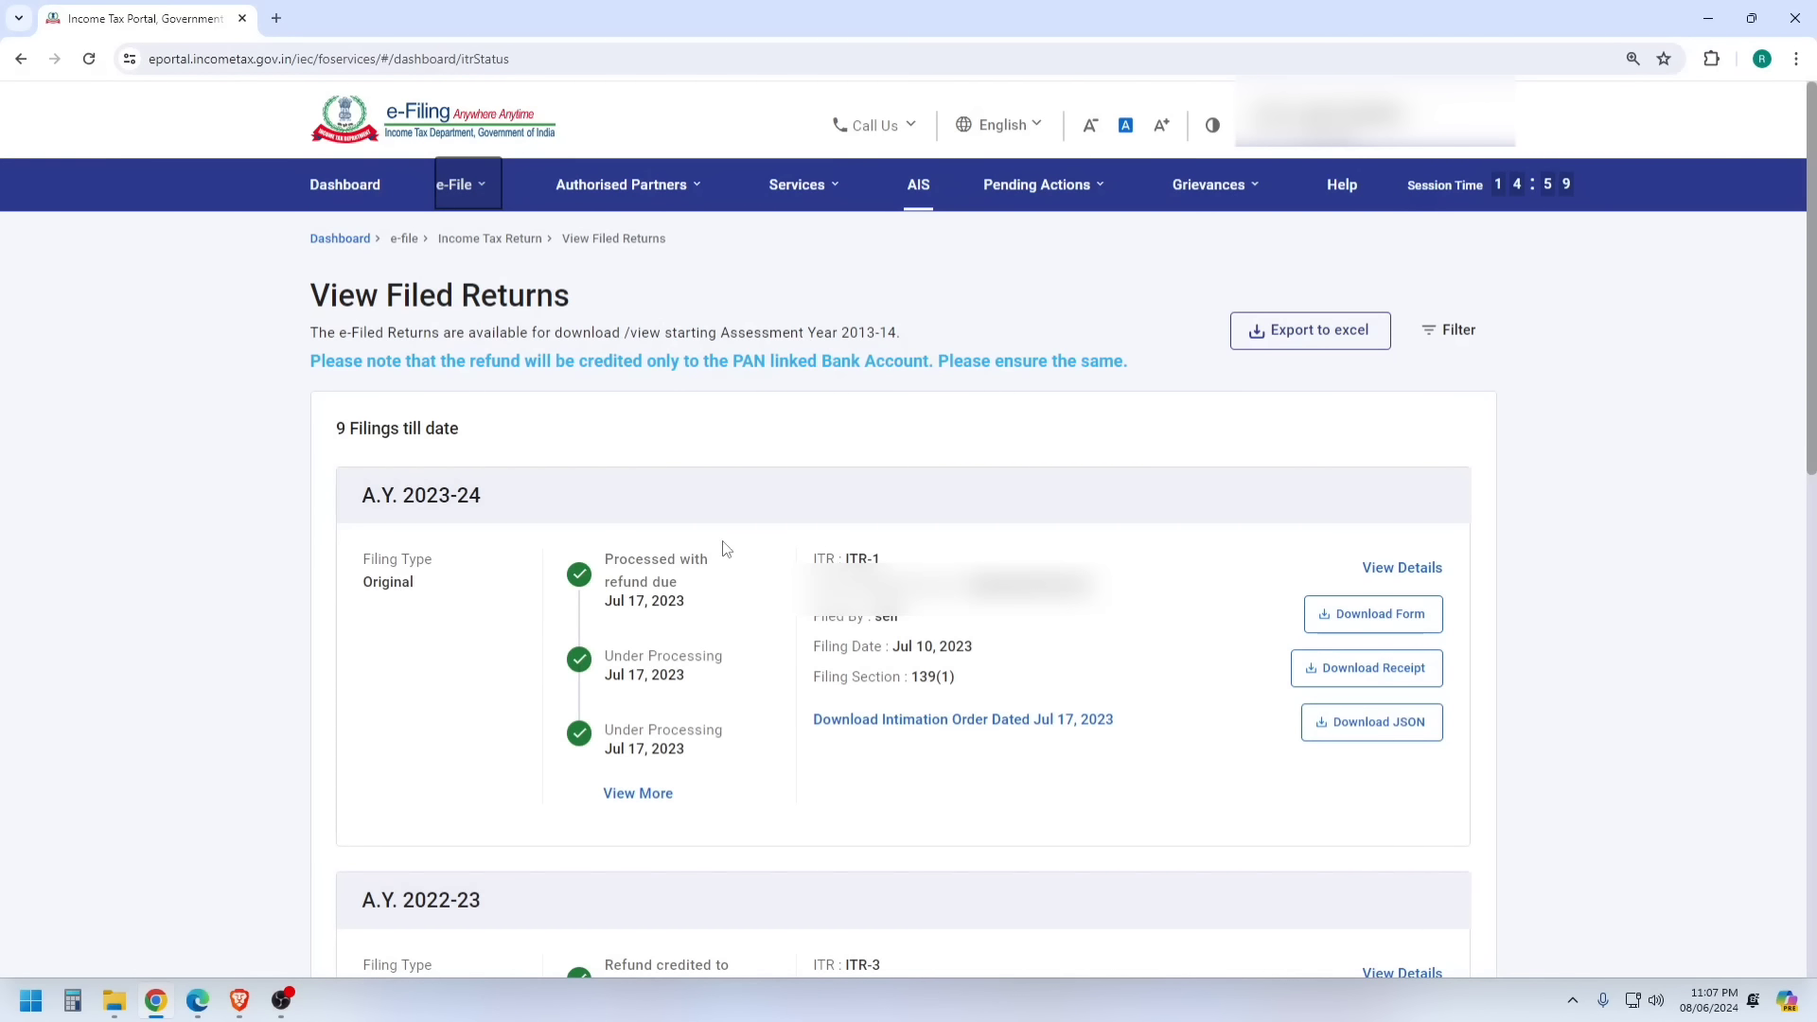
pyautogui.moveTo(363, 495); pyautogui.dragTo(481, 499)
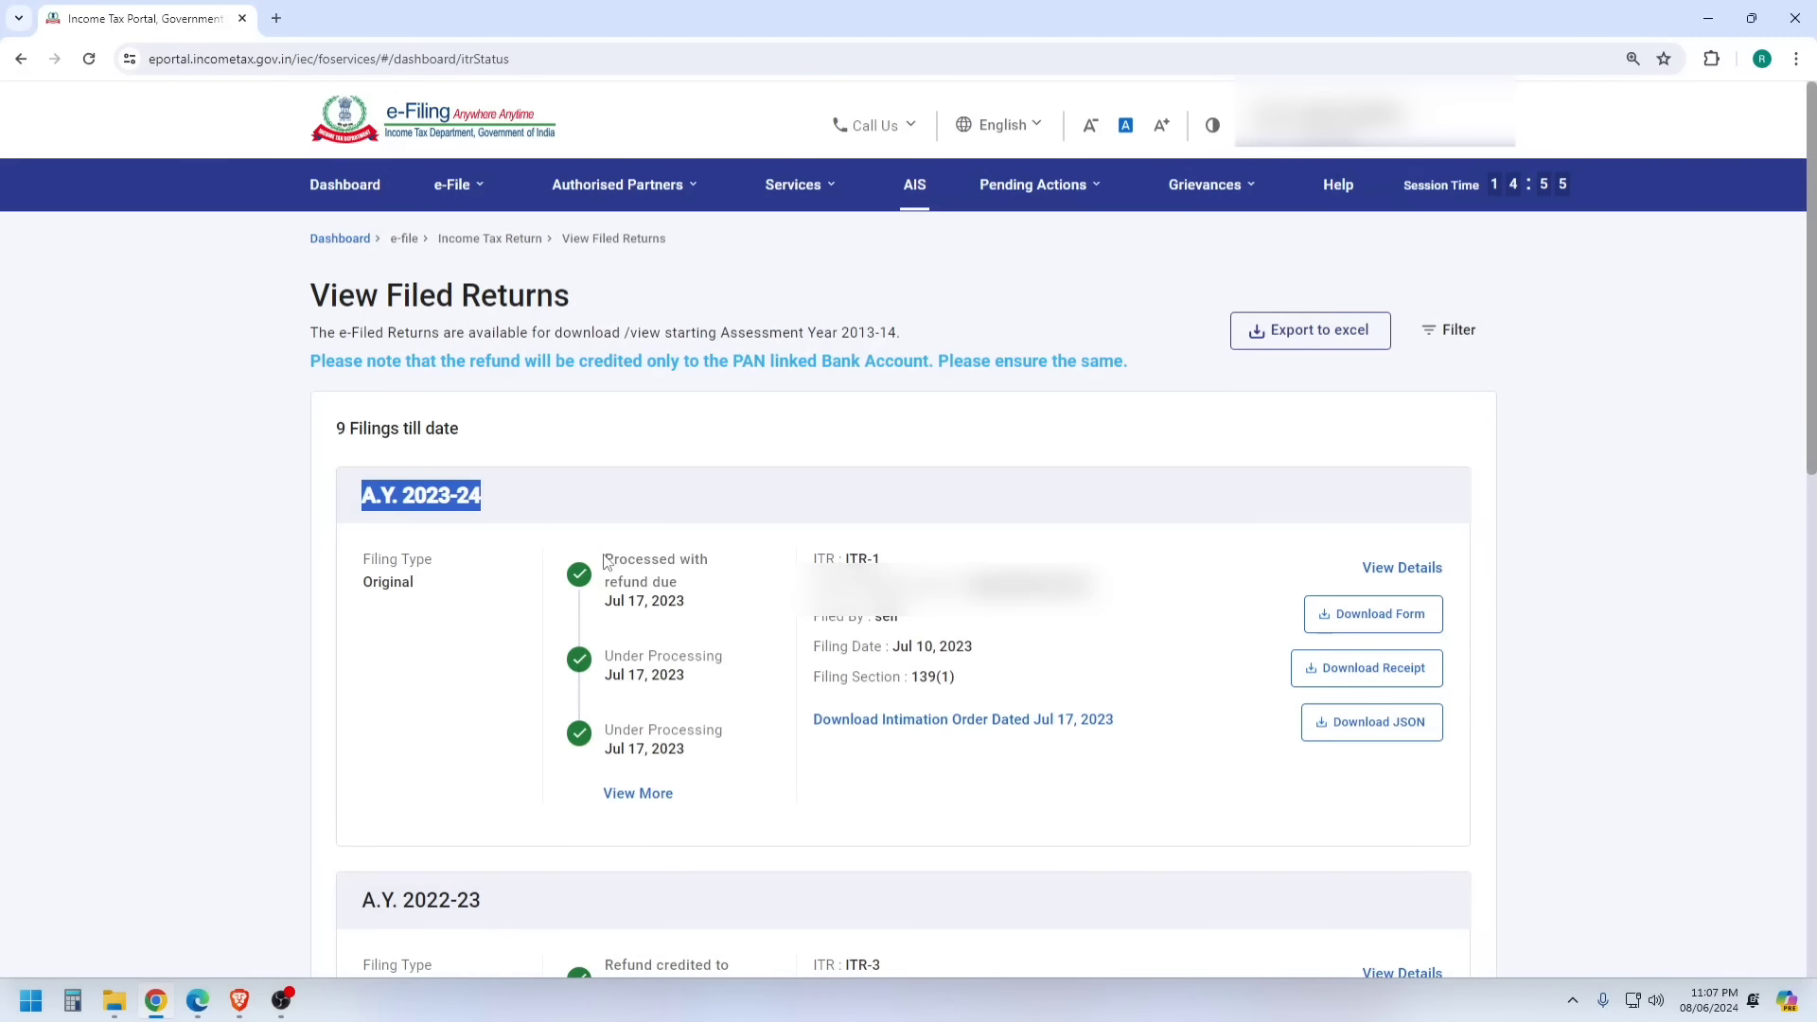
pyautogui.moveTo(606, 560); pyautogui.dragTo(719, 582)
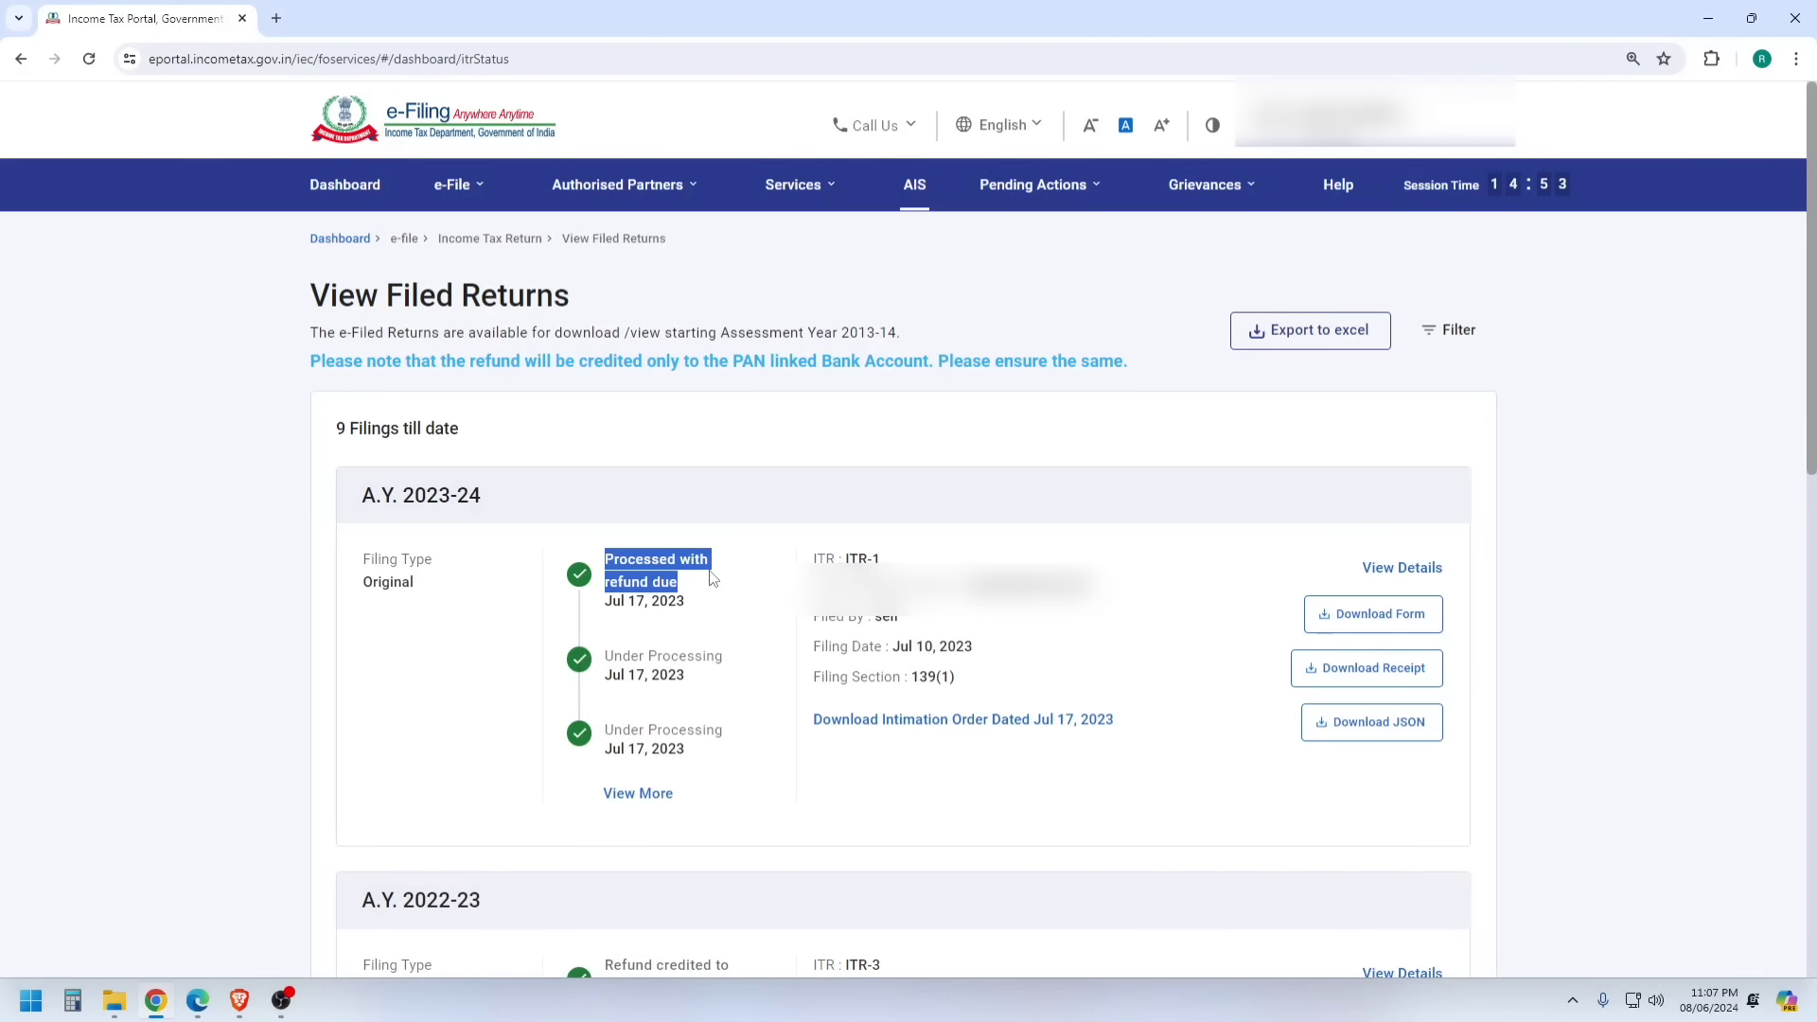
pyautogui.click(1388, 571)
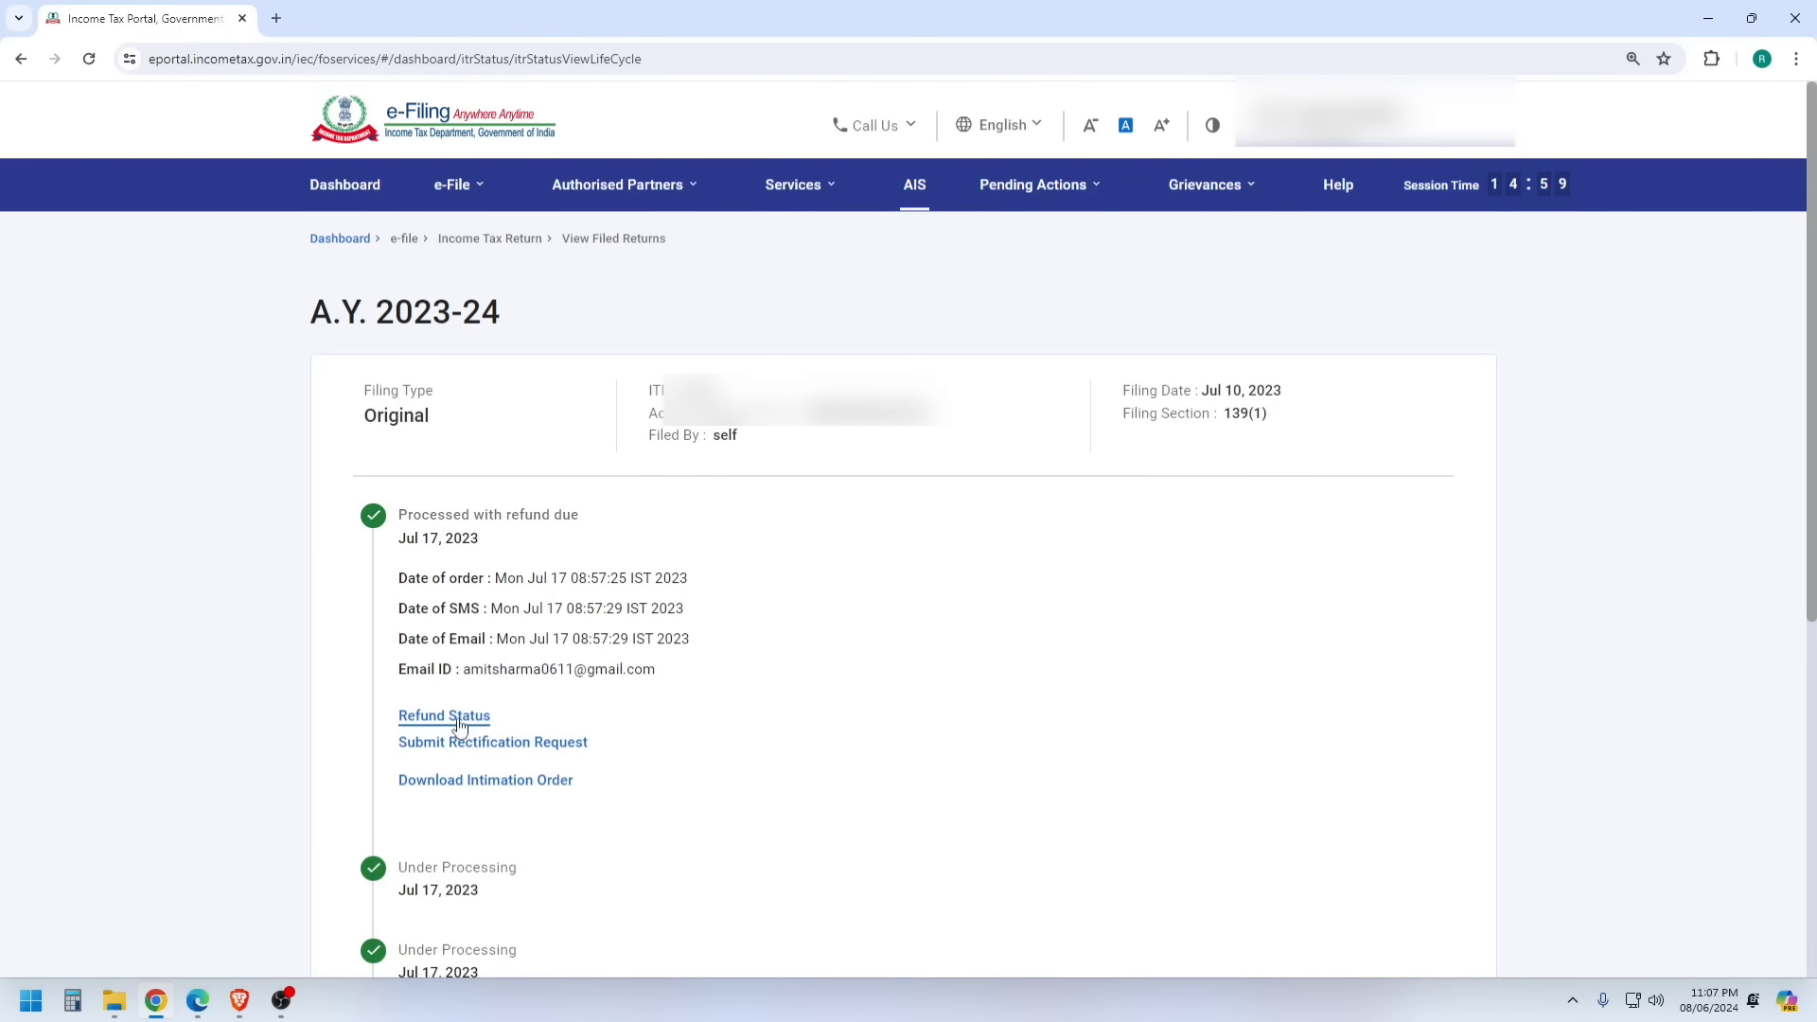
# - Request the refund status for assessment year 2023-24
pyautogui.click(433, 726)
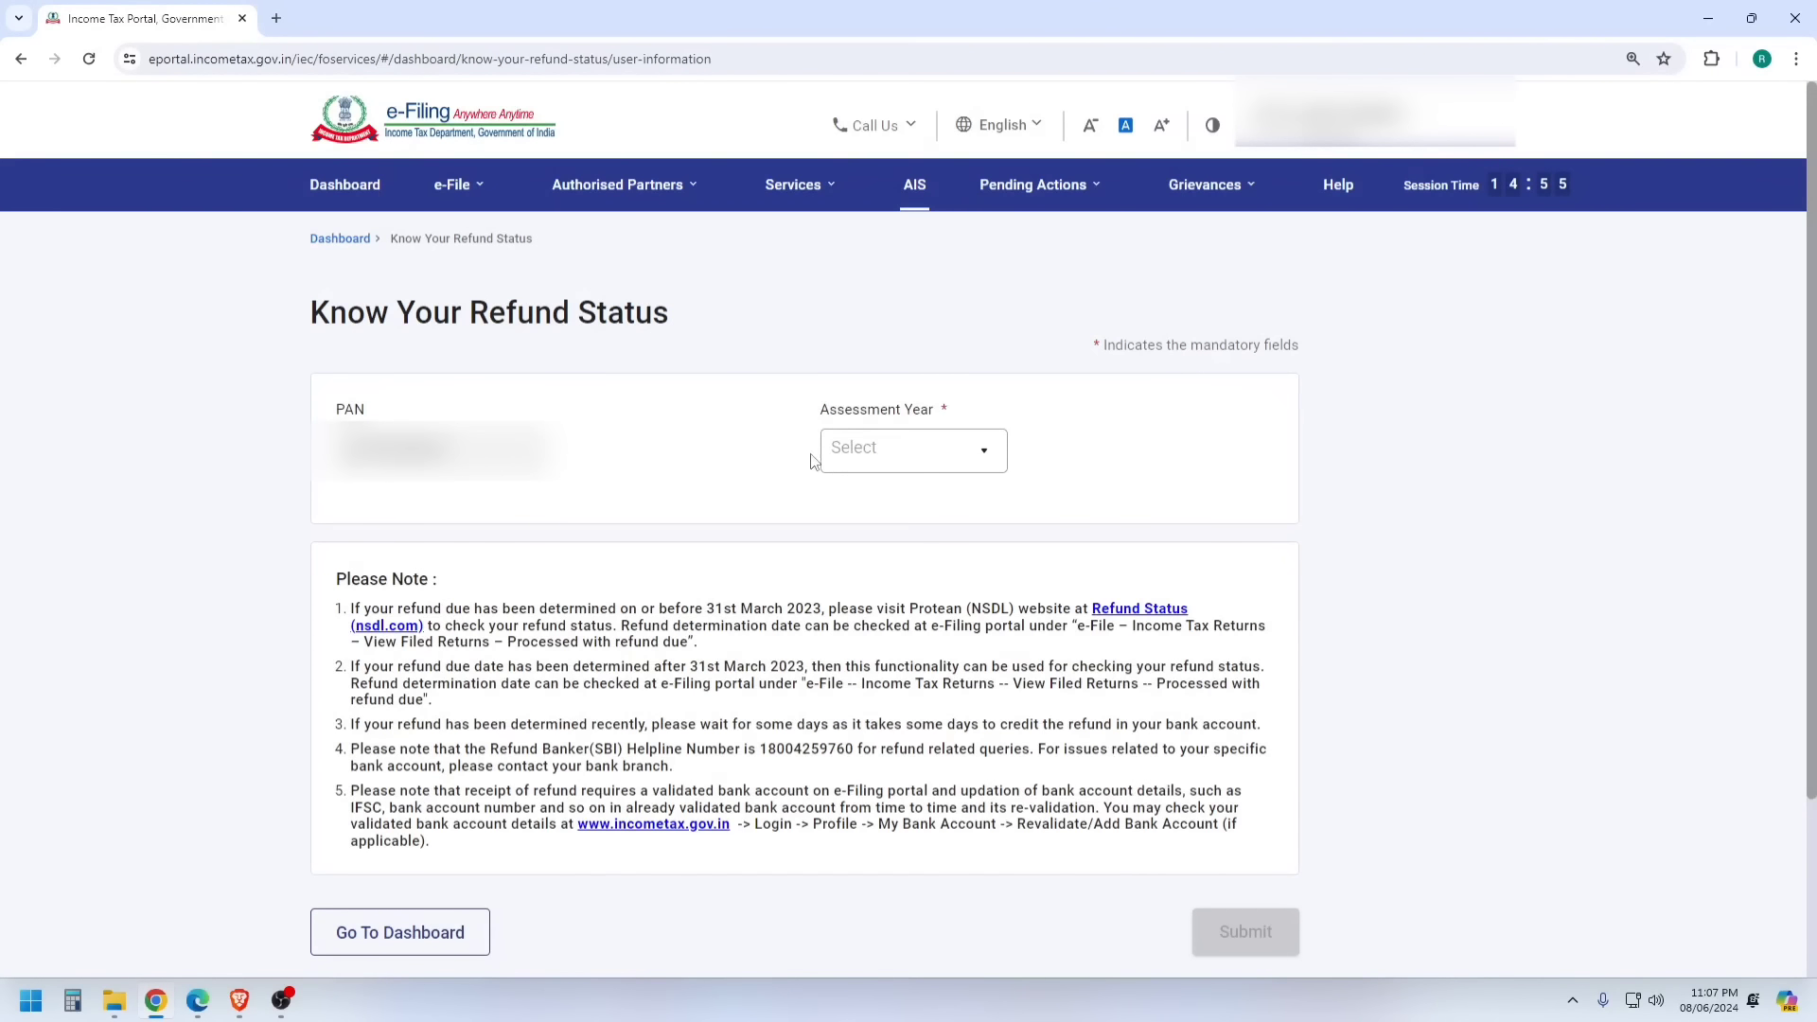
pyautogui.click(856, 451)
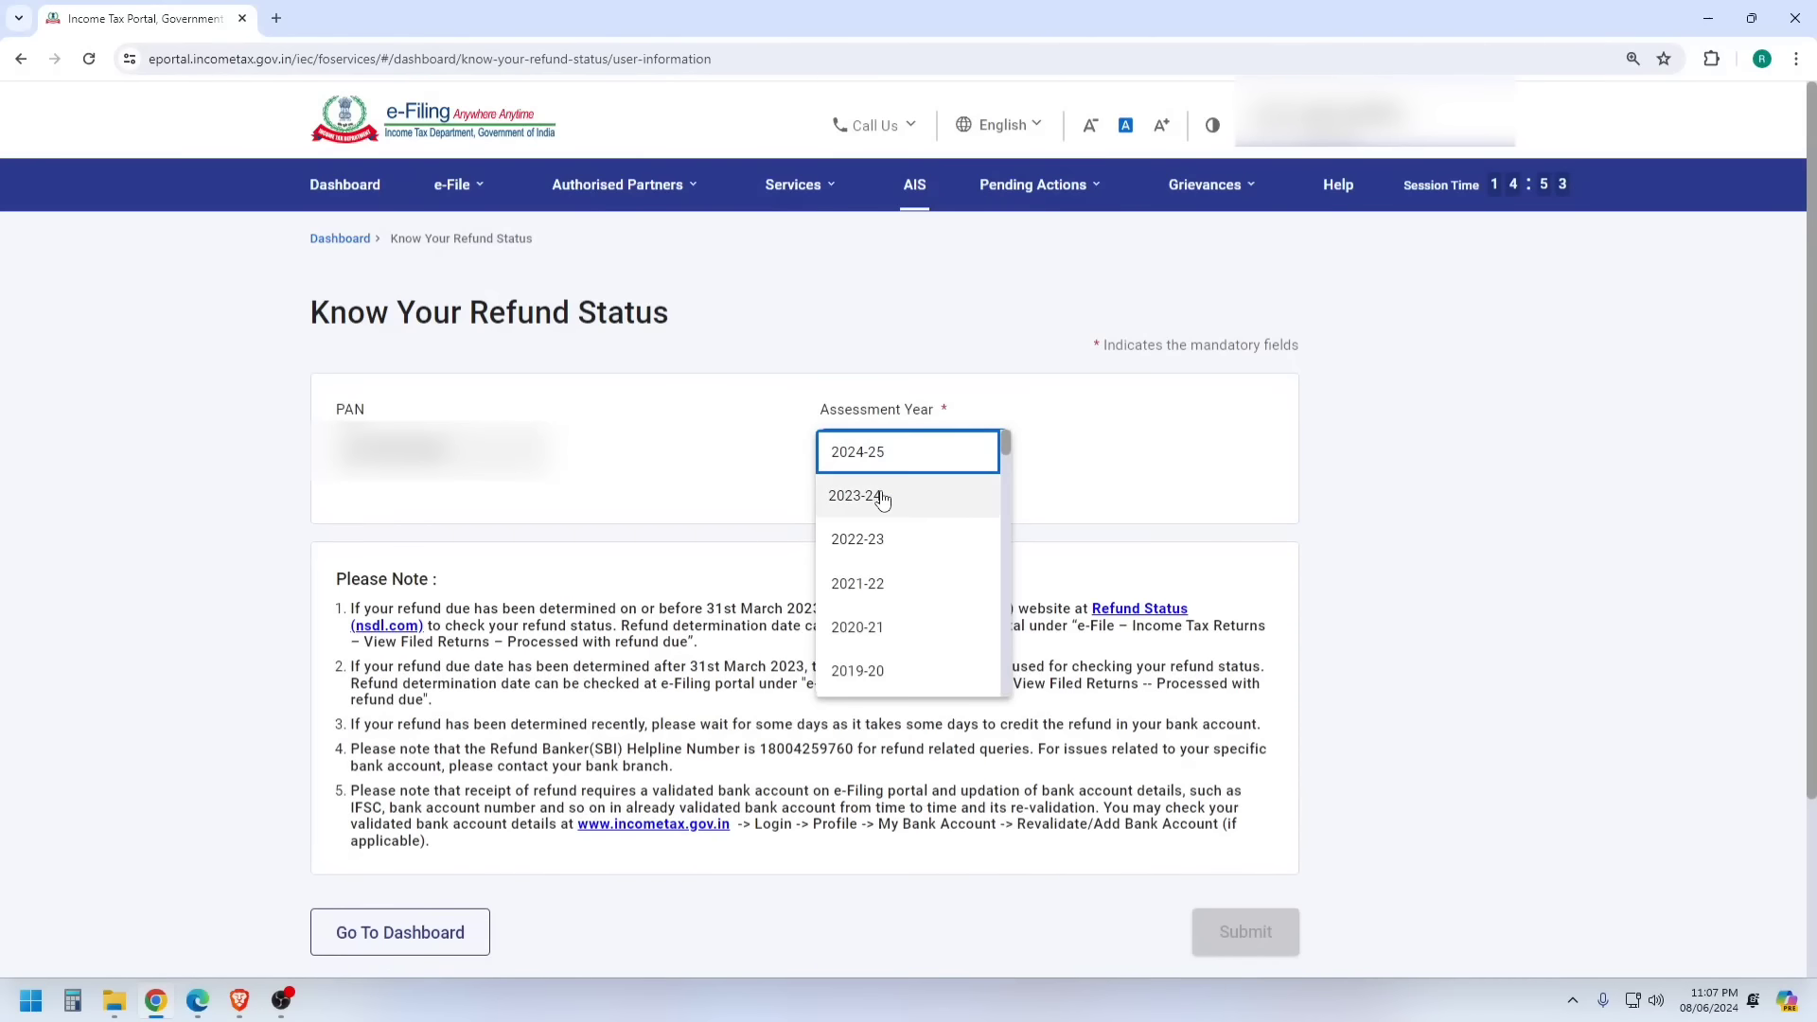
pyautogui.click(882, 499)
pyautogui.click(1240, 935)
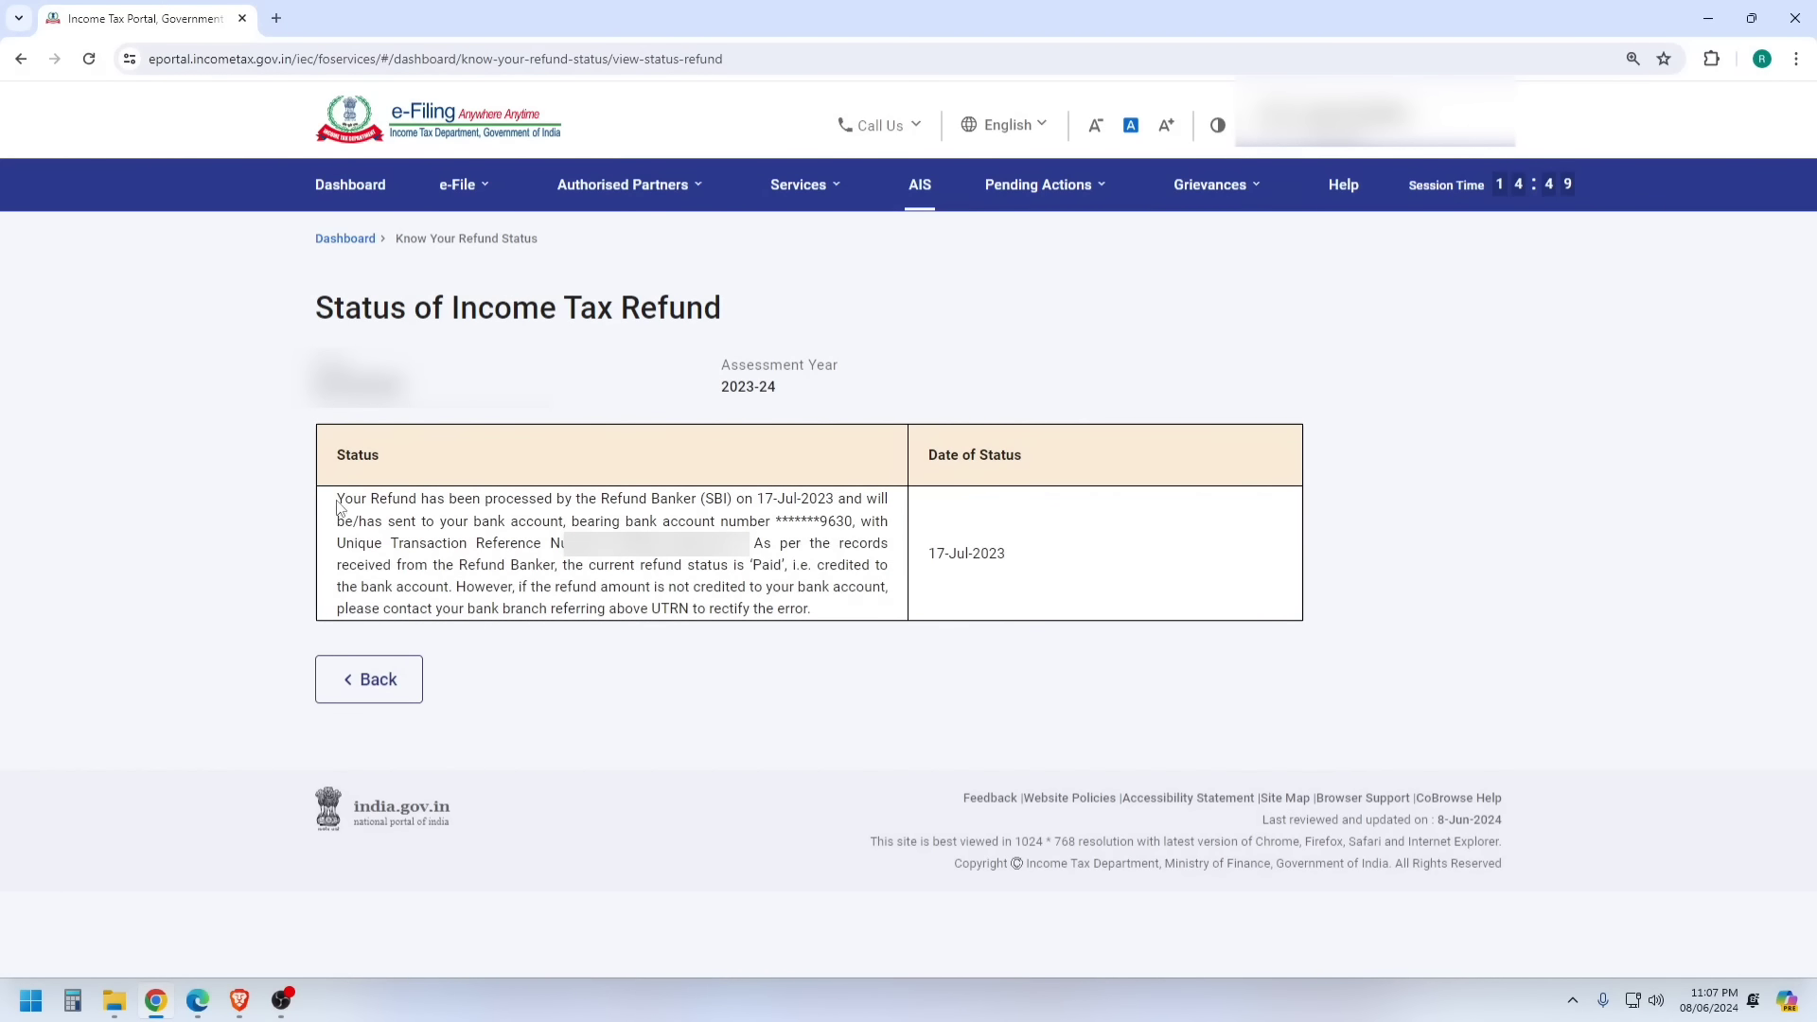
# - Highlight the refund-processed sentence, status date, masked bank account and transaction reference, then clear the highlight
pyautogui.moveTo(338, 508); pyautogui.dragTo(817, 501)
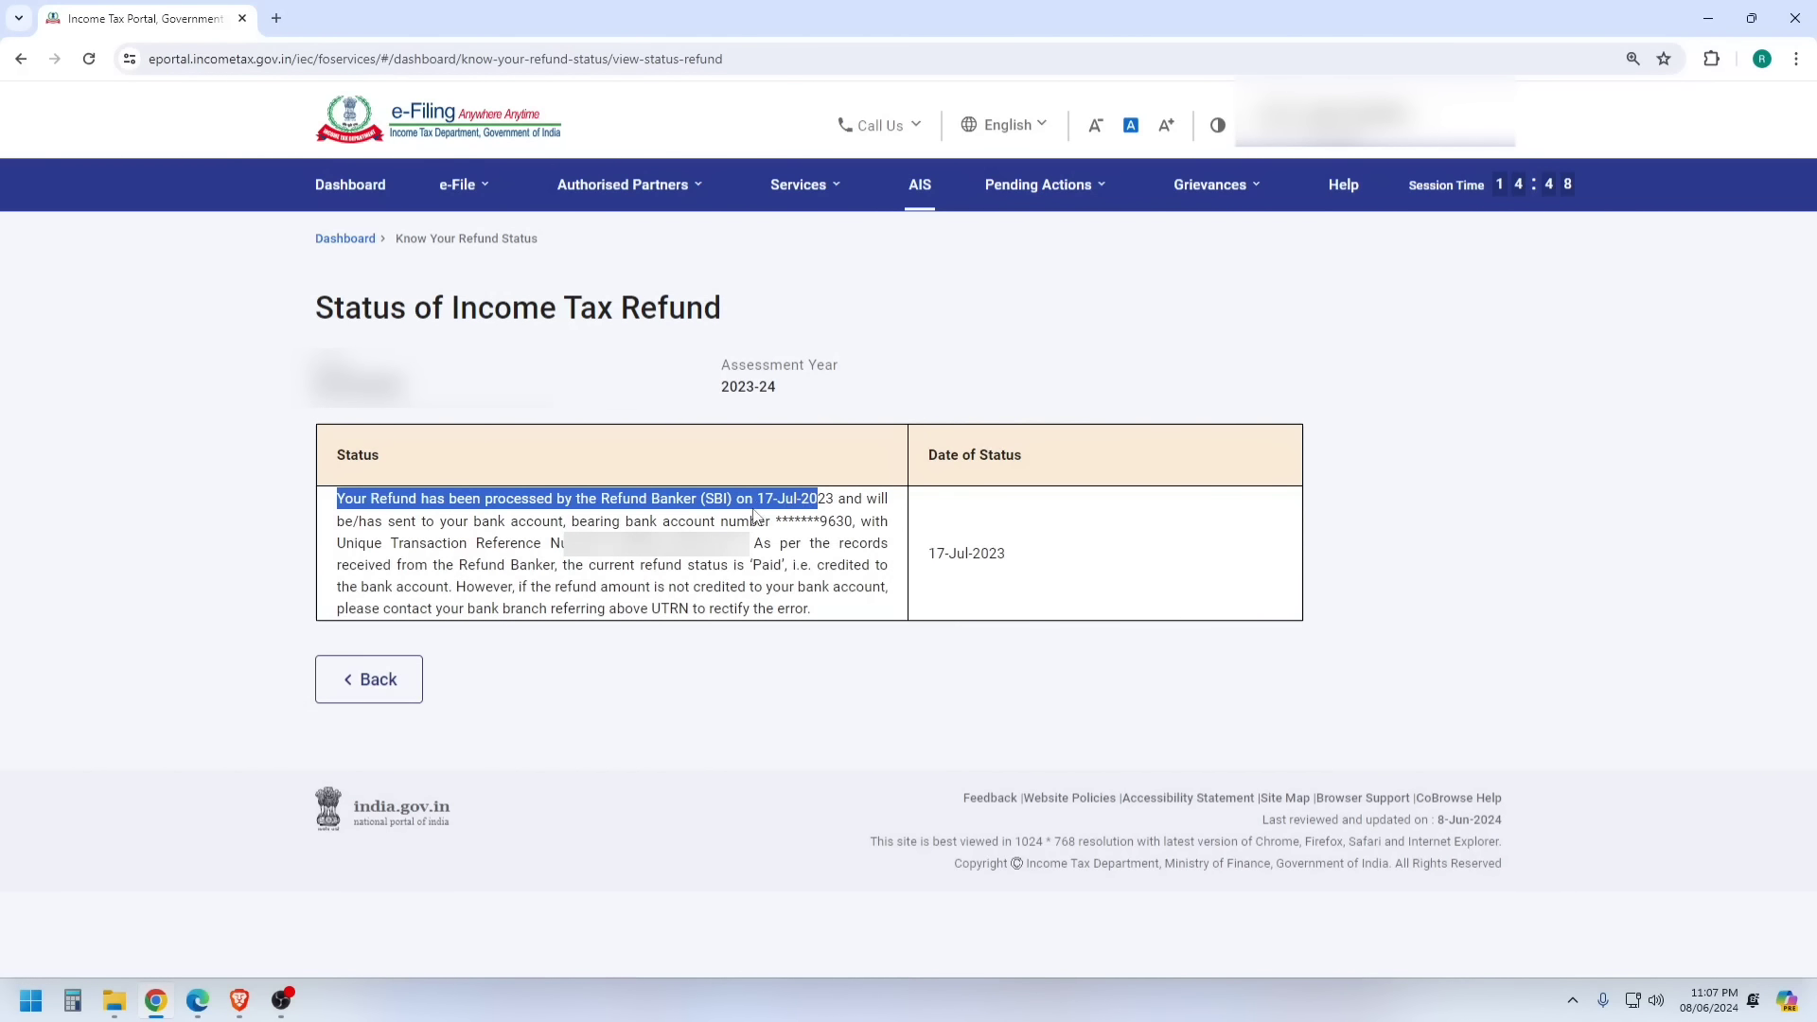
pyautogui.moveTo(1014, 554); pyautogui.dragTo(919, 556)
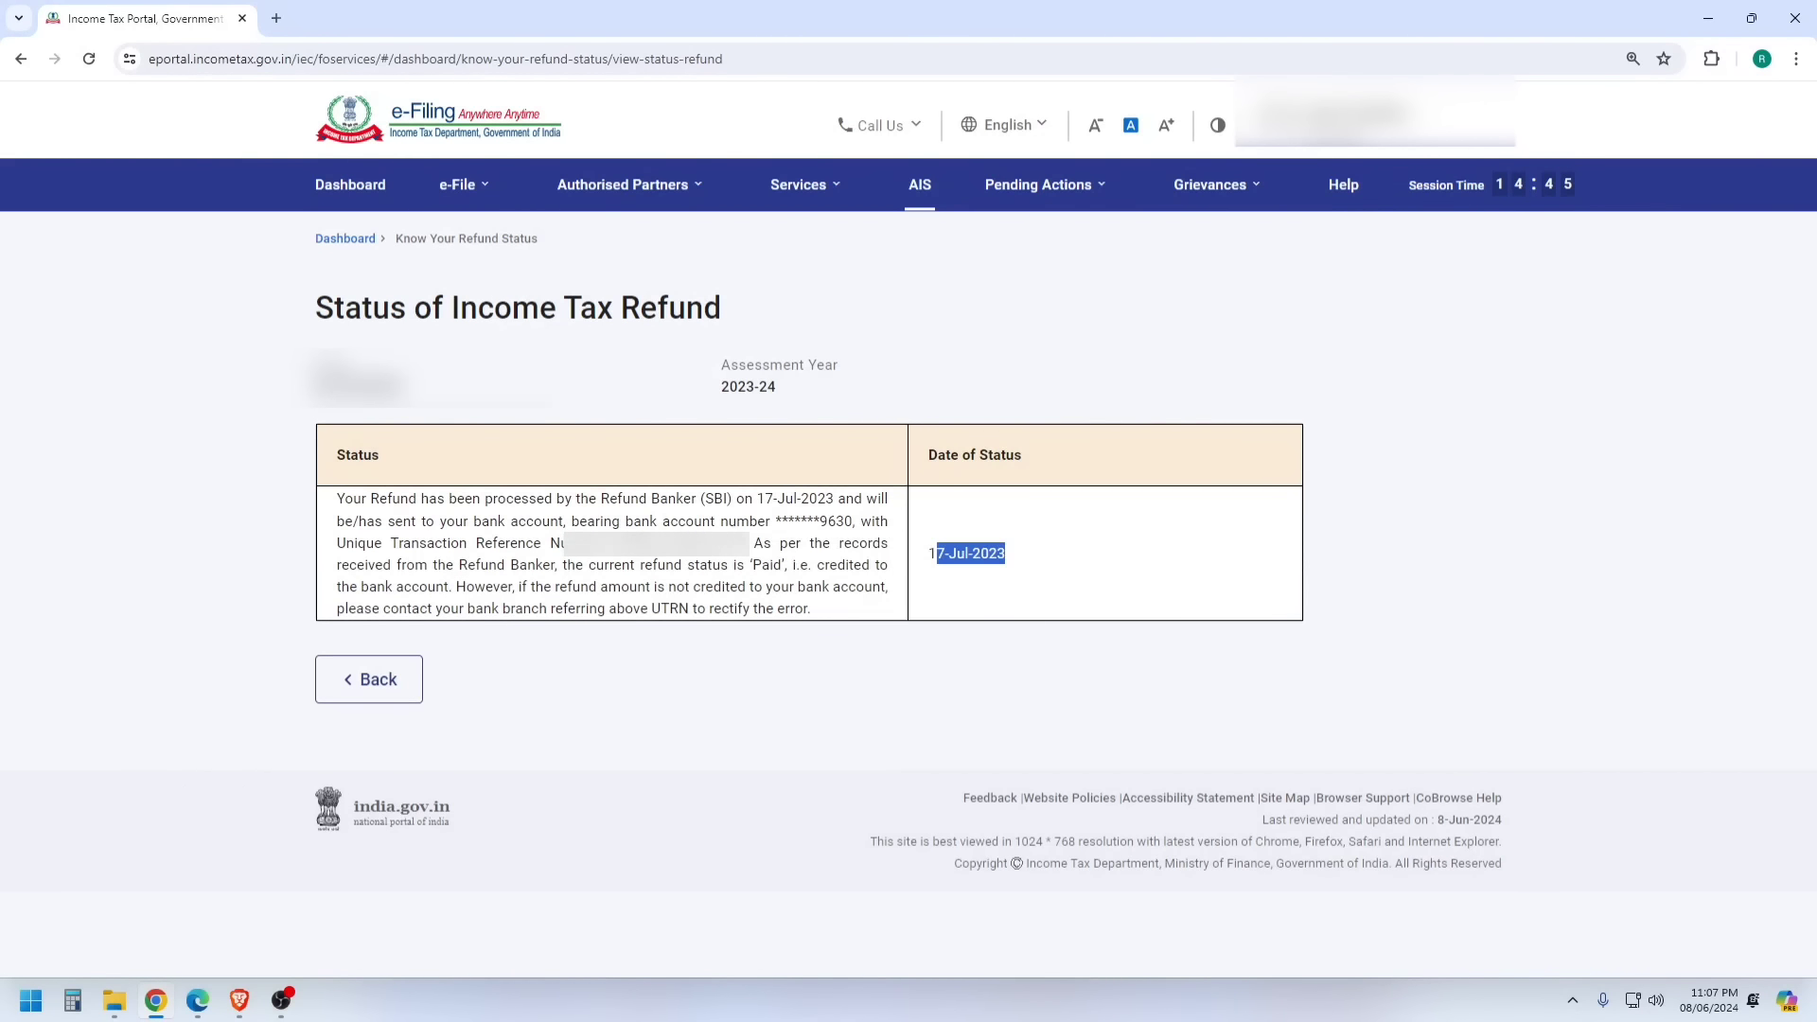
pyautogui.moveTo(739, 521); pyautogui.dragTo(843, 528)
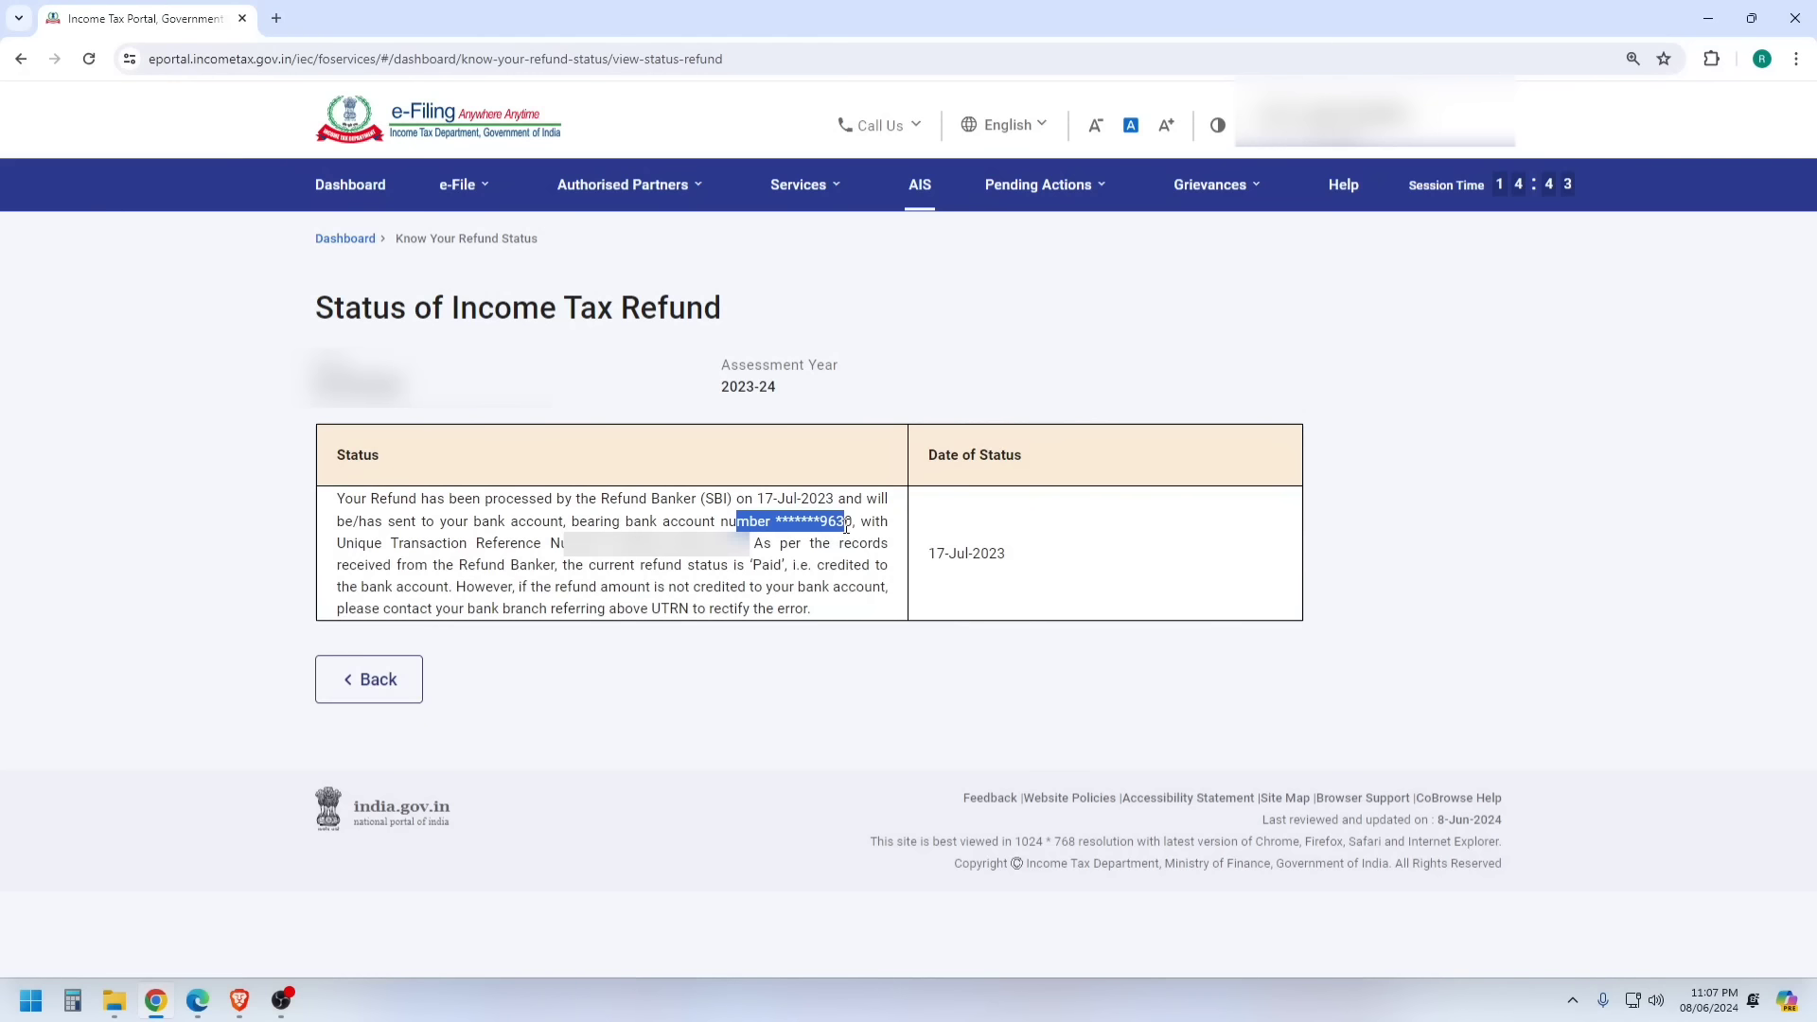
pyautogui.moveTo(611, 544); pyautogui.dragTo(729, 532)
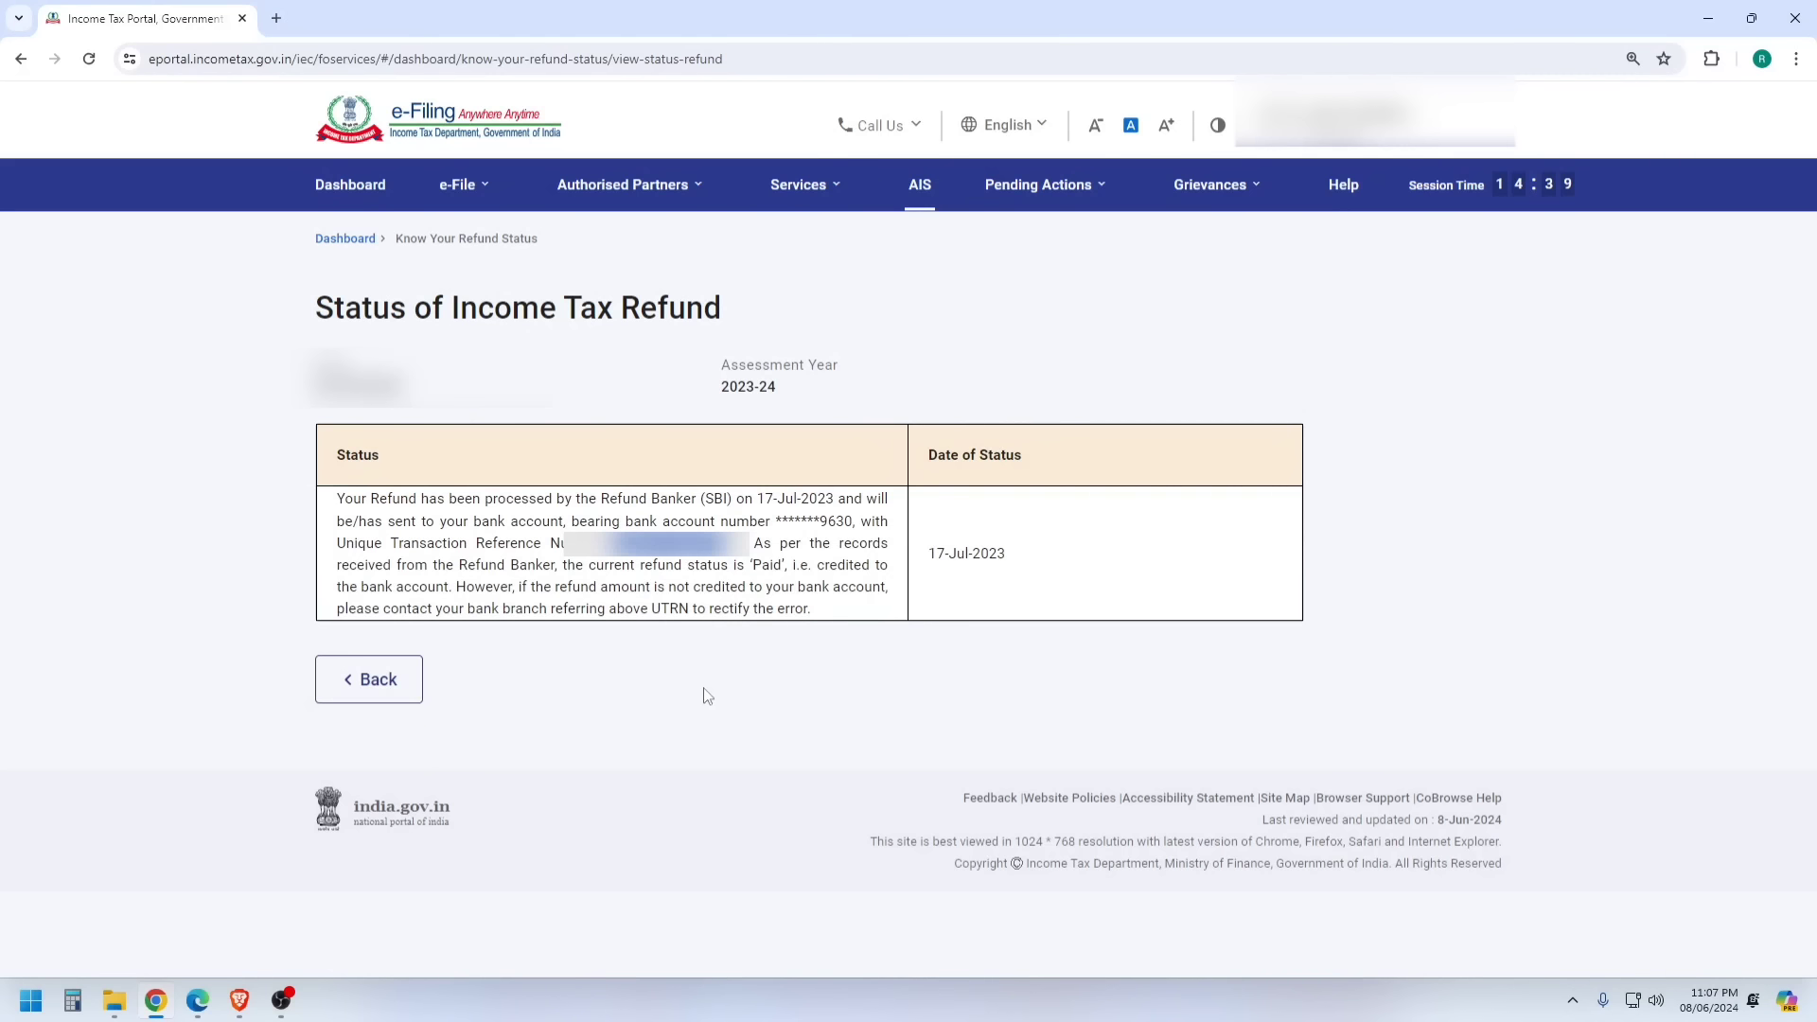
pyautogui.click(705, 716)
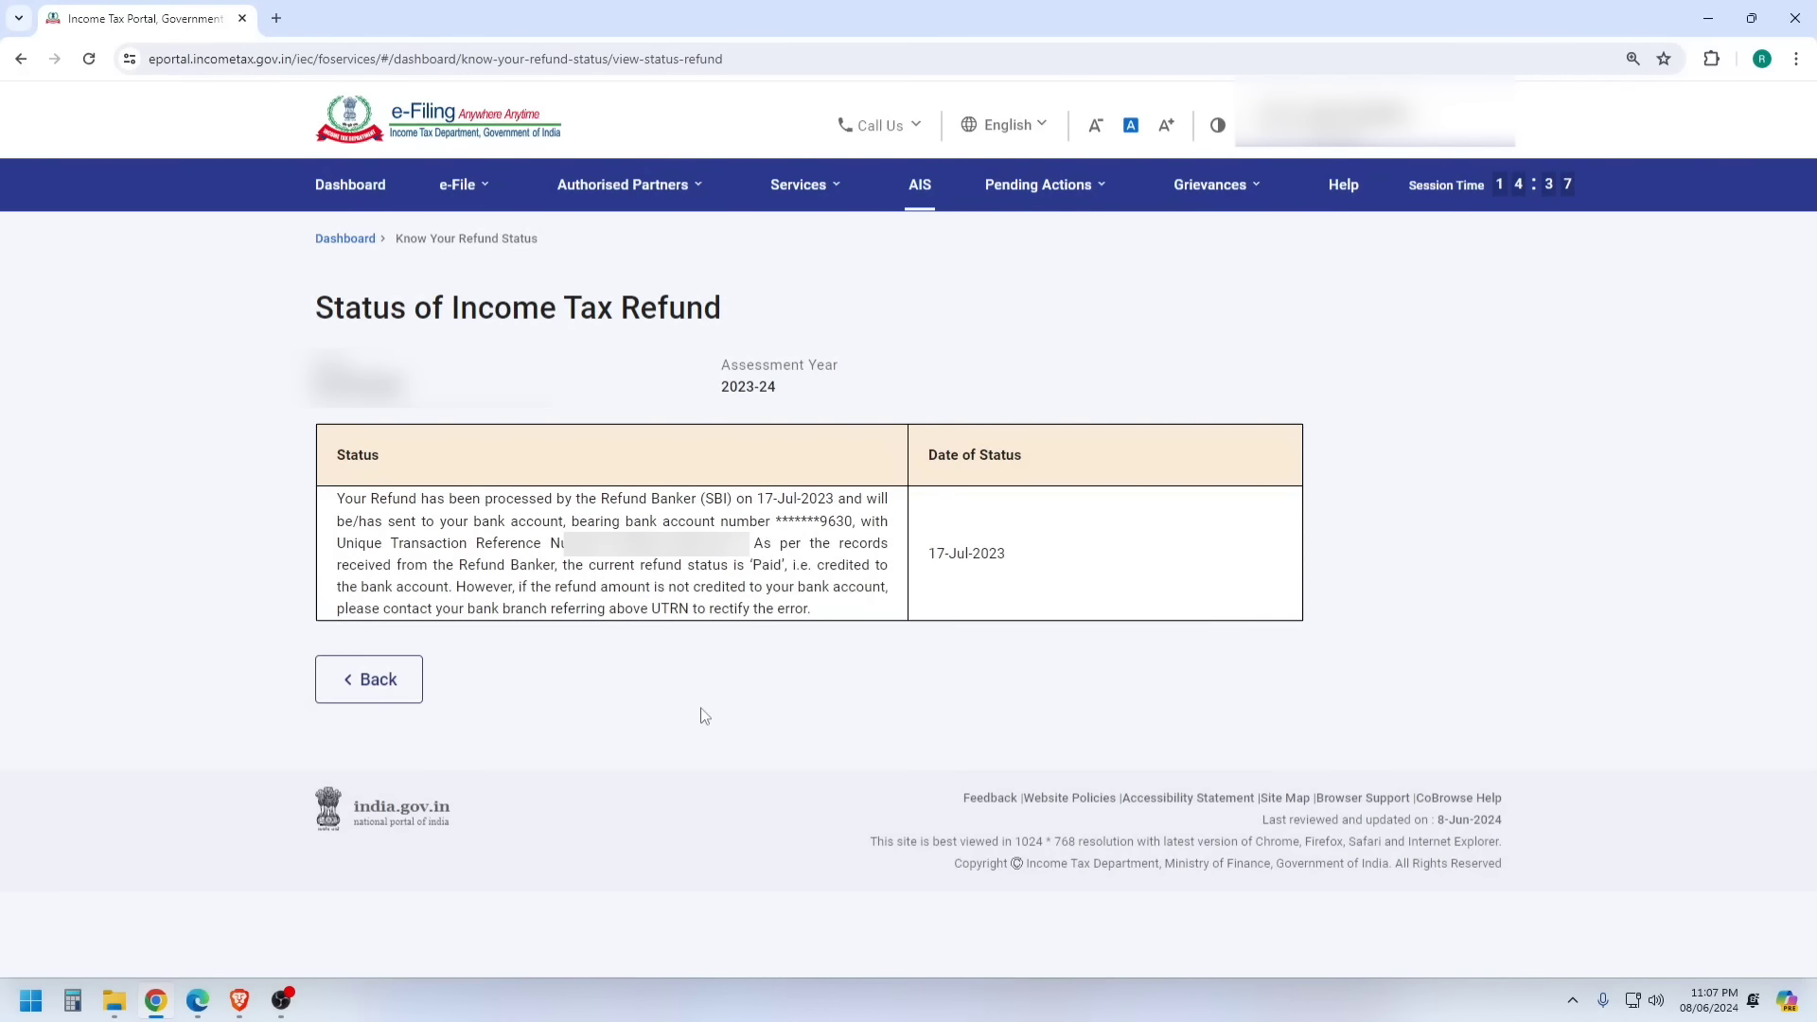